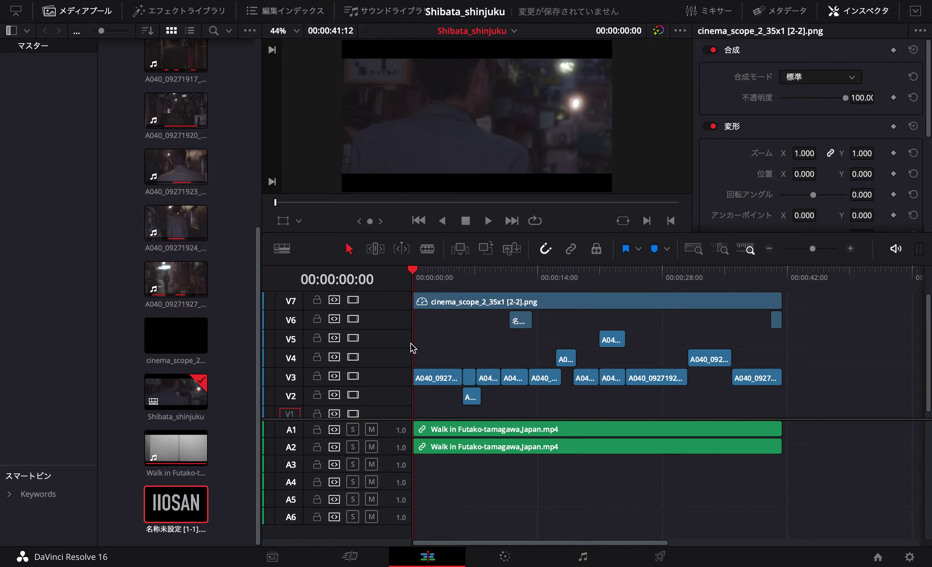
Disable track V7's letterbox overlay and move to the Color page.
{"action": "left_click", "coordinate": [352, 301]}
{"action": "left_click", "coordinate": [505, 557]}
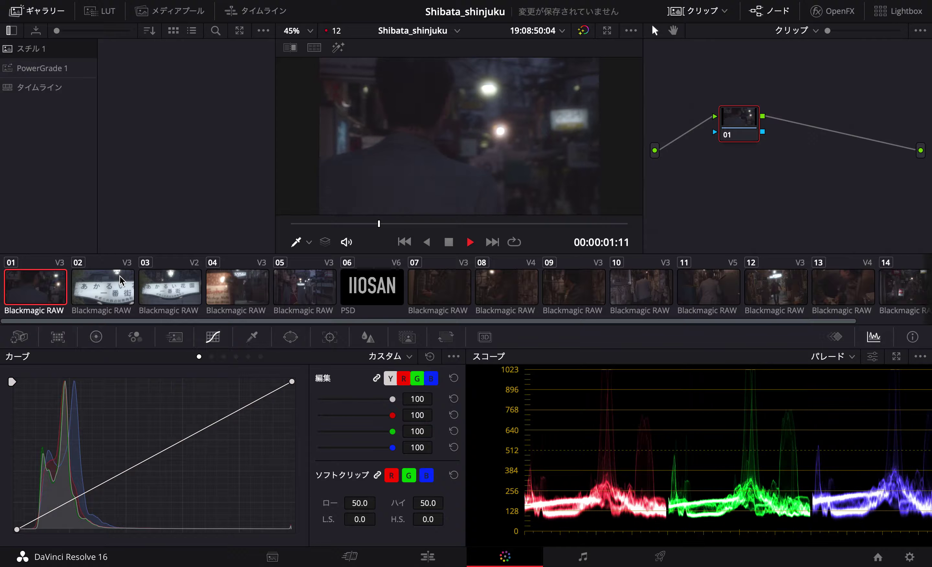
Stop playback at a later frame of clip 01 and add nodes 02, 03 and 04.
{"action": "key", "text": "space"}
{"action": "left_click_drag", "start_coordinate": [402, 225], "coordinate": [496, 225]}
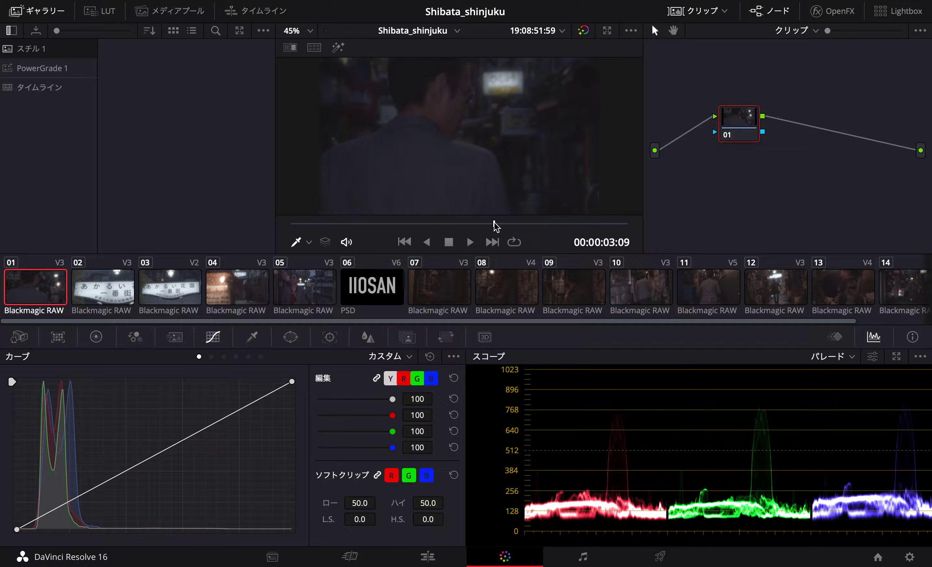
{"action": "key", "text": "alt+s"}
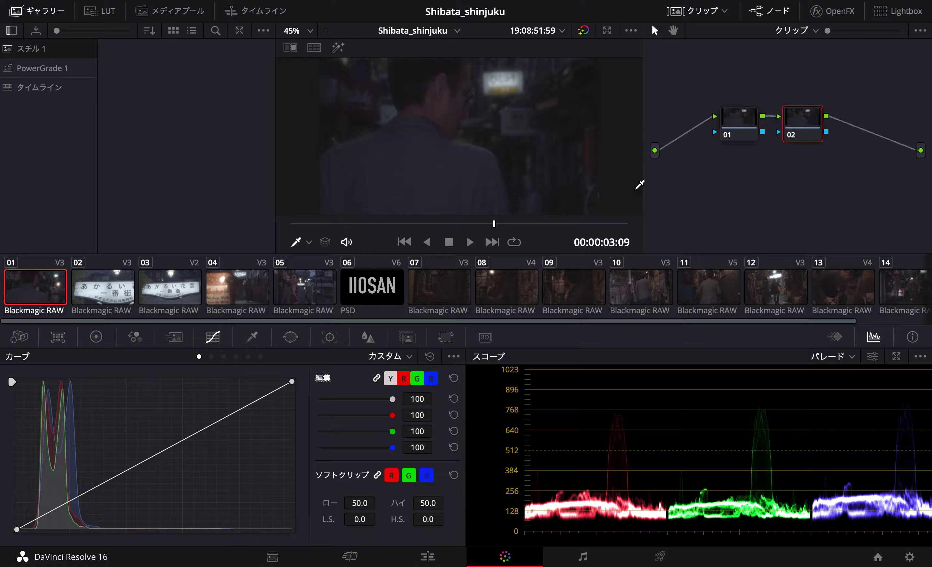
{"action": "key", "text": "alt+s"}
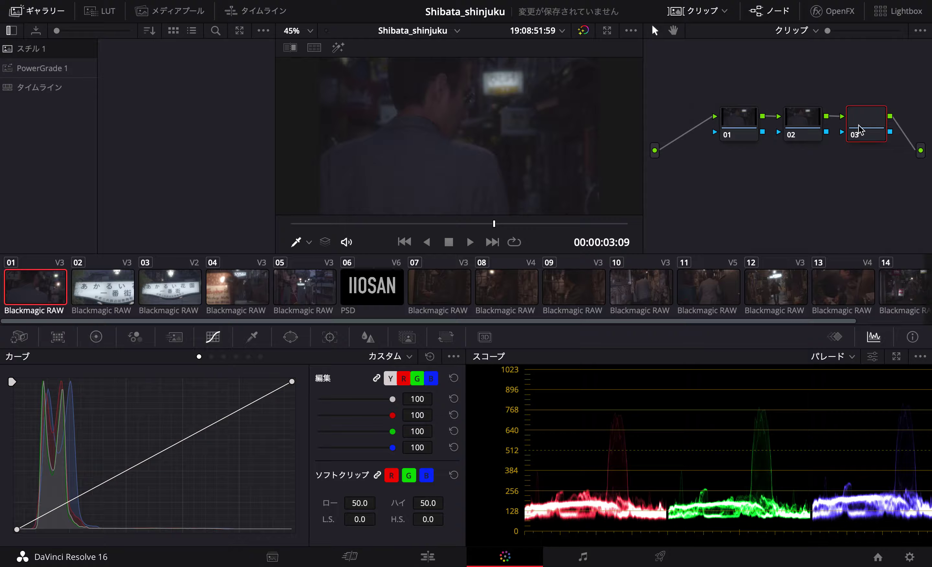
{"action": "key", "text": "alt+o"}
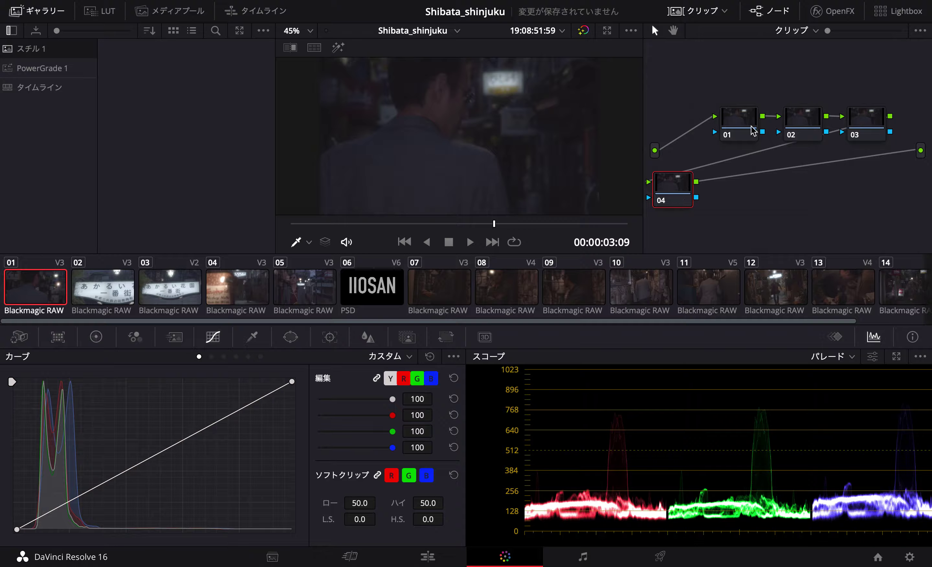
Arrange nodes 01–03 in the node tree and show the LUTs for node 04.
{"action": "left_click_drag", "start_coordinate": [752, 130], "coordinate": [717, 123]}
{"action": "left_click_drag", "start_coordinate": [819, 126], "coordinate": [788, 108]}
{"action": "left_click_drag", "start_coordinate": [862, 120], "coordinate": [859, 110]}
{"action": "left_click", "coordinate": [674, 197]}
{"action": "left_click", "coordinate": [112, 14]}
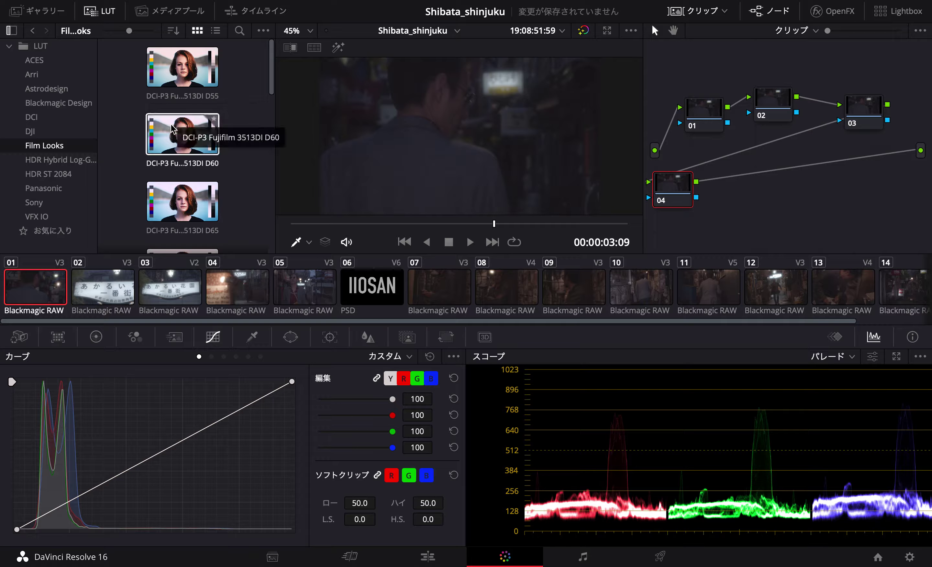
Preview LUTs from the Film Looks and Blackmagic Design collections on clip 01.
{"action": "scroll", "coordinate": [187, 132], "scroll_direction": "down", "scroll_amount": 2}
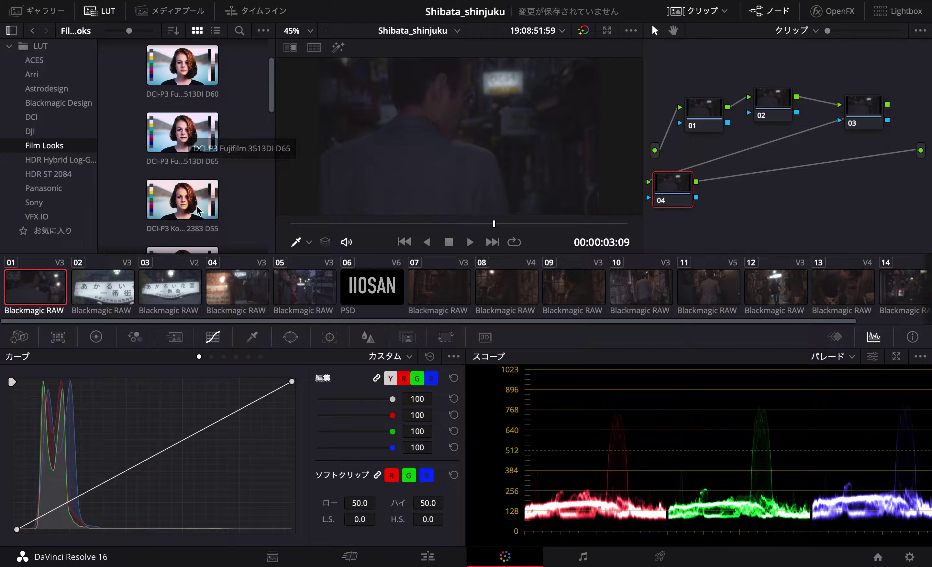
{"action": "scroll", "coordinate": [198, 206], "scroll_direction": "down", "scroll_amount": 4}
{"action": "scroll", "coordinate": [188, 183], "scroll_direction": "down", "scroll_amount": 3}
{"action": "scroll", "coordinate": [179, 183], "scroll_direction": "down", "scroll_amount": 1}
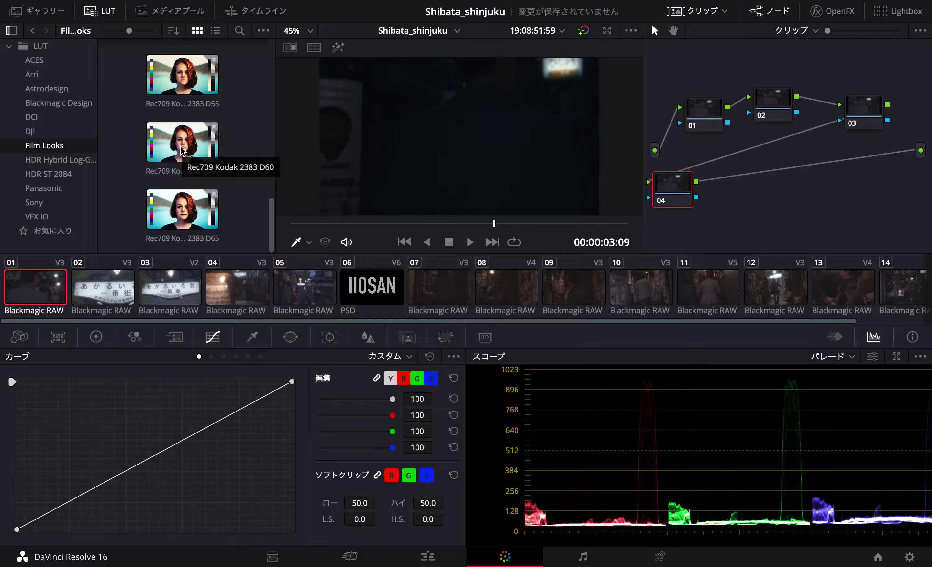
{"action": "scroll", "coordinate": [181, 151], "scroll_direction": "up", "scroll_amount": 1}
{"action": "scroll", "coordinate": [180, 153], "scroll_direction": "up", "scroll_amount": 5}
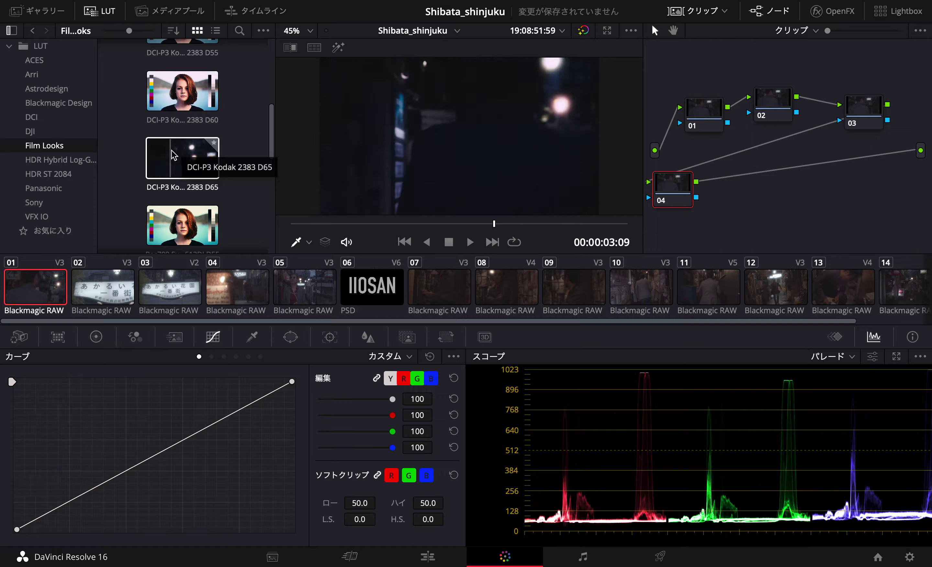
{"action": "scroll", "coordinate": [170, 149], "scroll_direction": "up", "scroll_amount": 3}
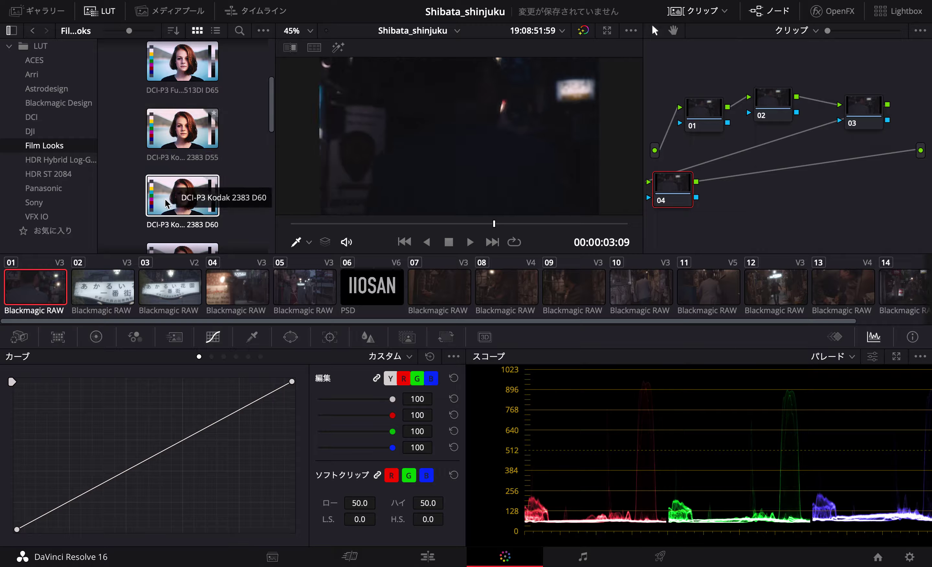
{"action": "left_click", "coordinate": [61, 105]}
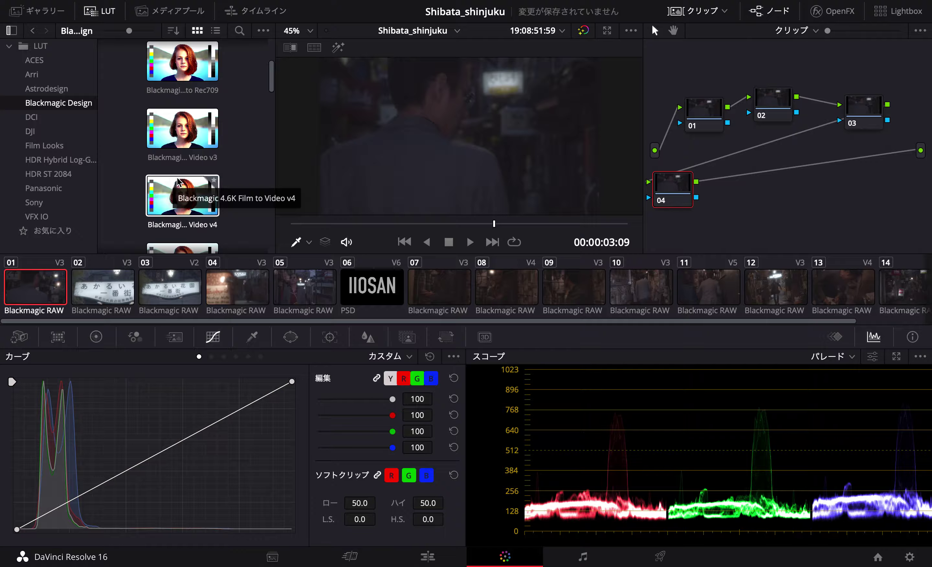
{"action": "scroll", "coordinate": [177, 192], "scroll_direction": "down", "scroll_amount": 2}
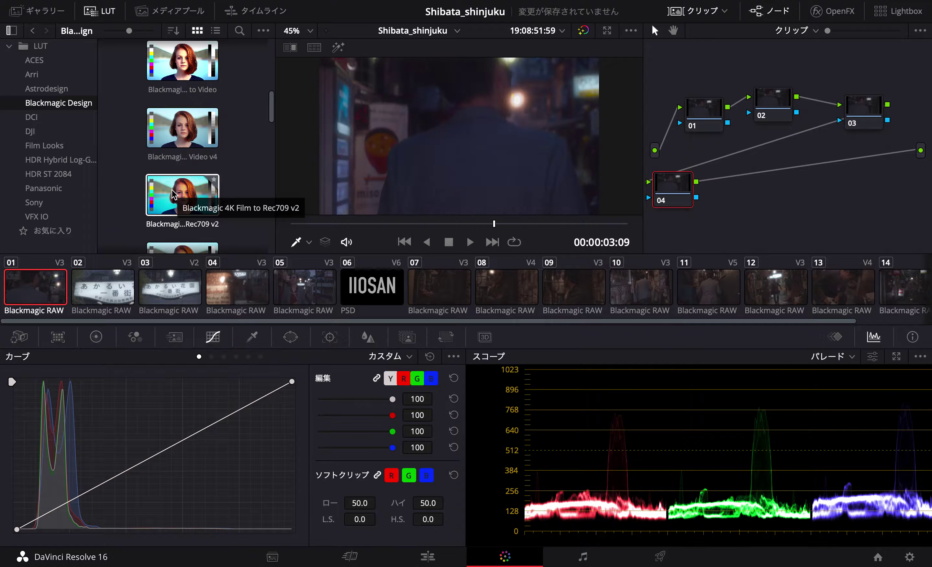
{"action": "scroll", "coordinate": [178, 191], "scroll_direction": "down", "scroll_amount": 2}
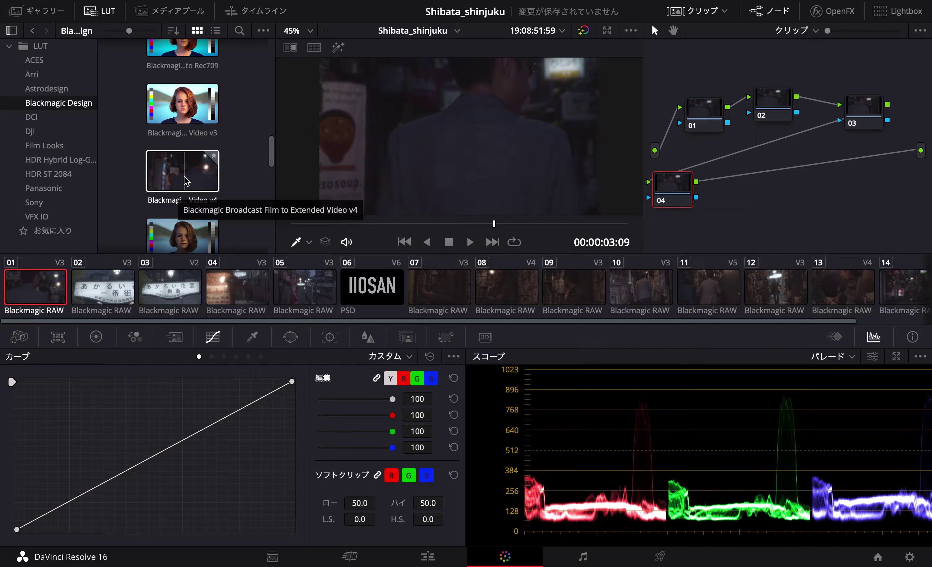
{"action": "scroll", "coordinate": [182, 180], "scroll_direction": "down", "scroll_amount": 2}
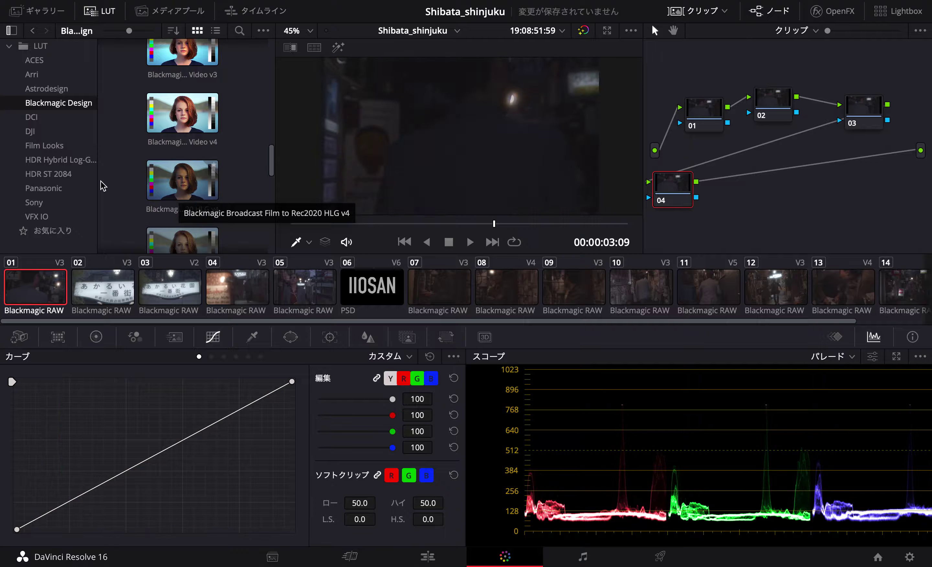
Apply the Film Looks Rec709 Kodak 2383 D60 LUT to node 04.
{"action": "left_click", "coordinate": [53, 146]}
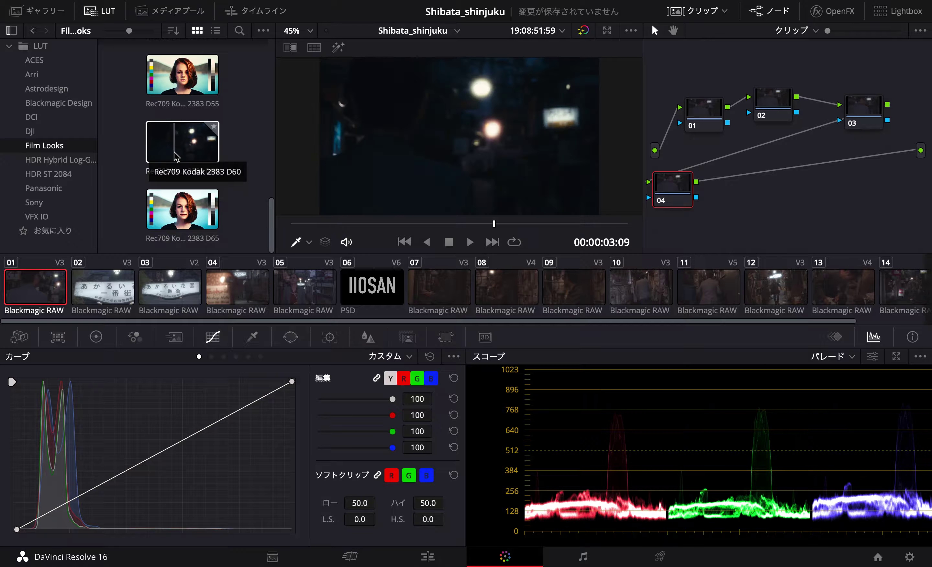
{"action": "left_click_drag", "start_coordinate": [176, 157], "coordinate": [677, 169]}
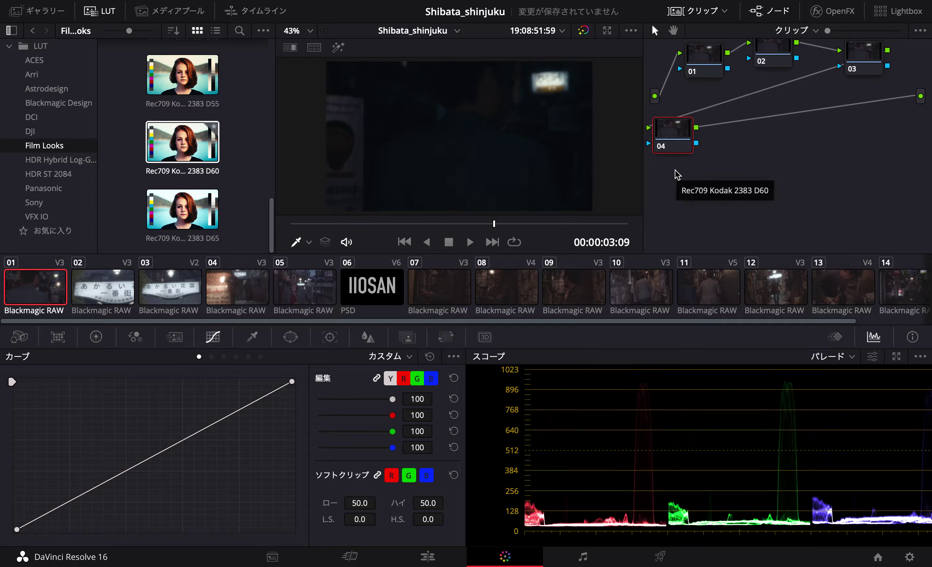
{"action": "left_click_drag", "start_coordinate": [677, 169], "coordinate": [672, 176]}
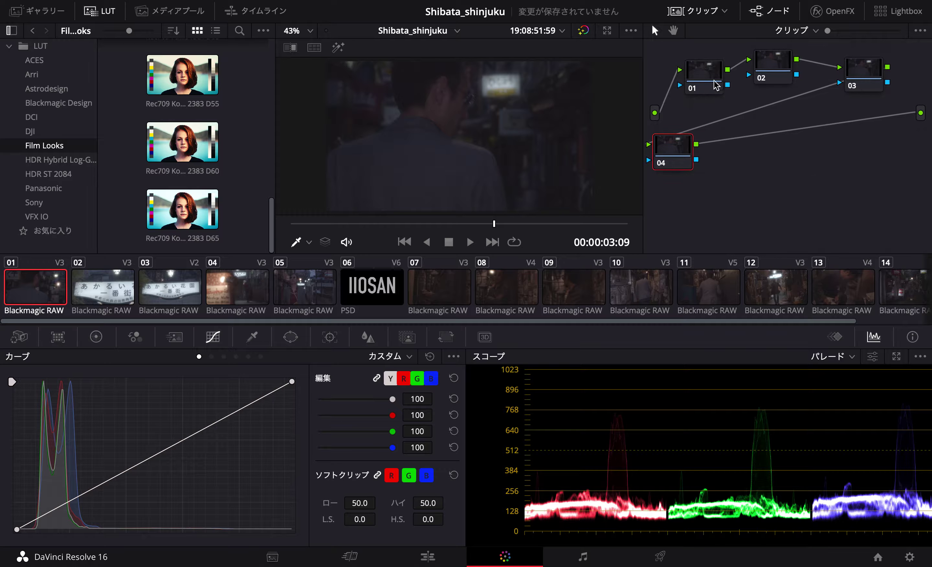
{"action": "left_click", "coordinate": [705, 81]}
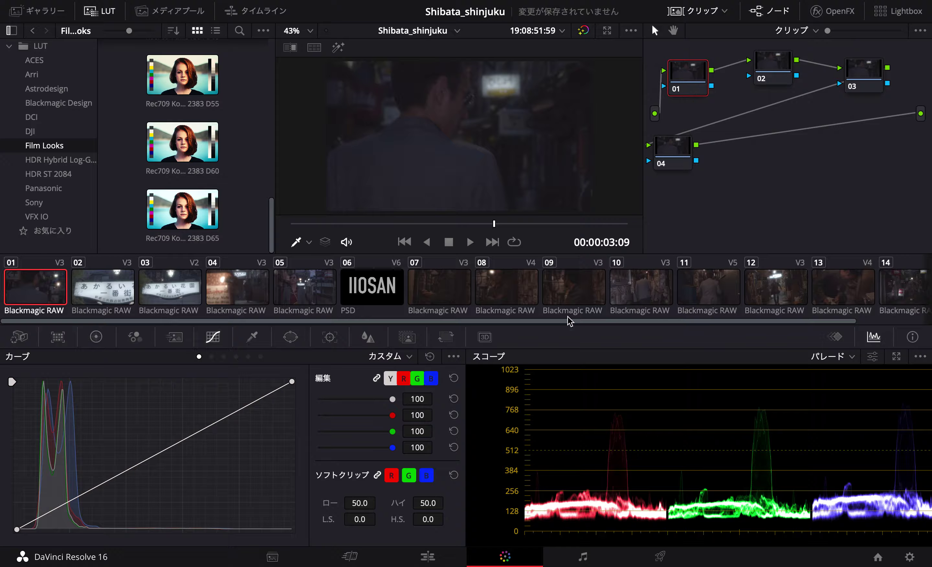
On node 01, raise the contrast to 1.416 with the pivot at 0.275.
{"action": "left_click", "coordinate": [103, 336]}
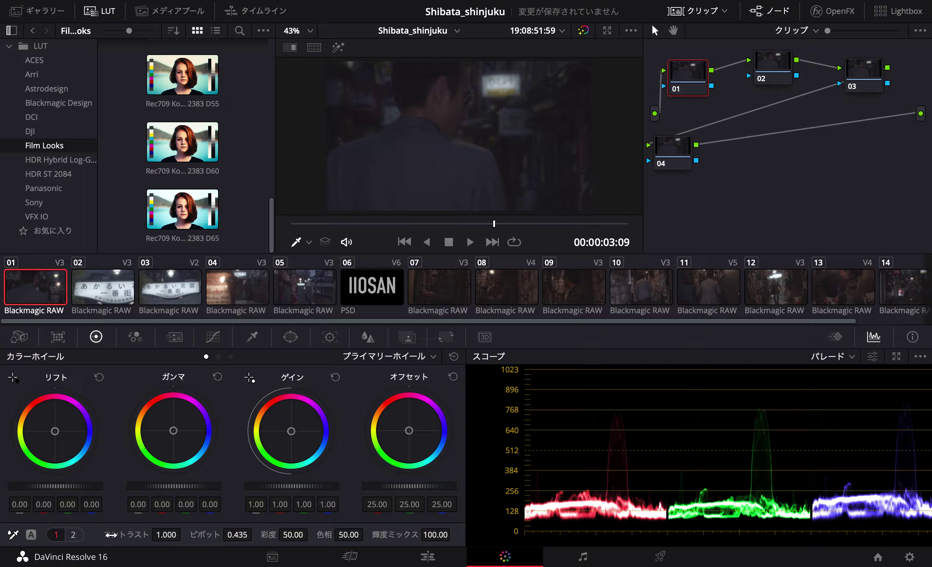
{"action": "left_click_drag", "start_coordinate": [166, 535], "coordinate": [185, 534]}
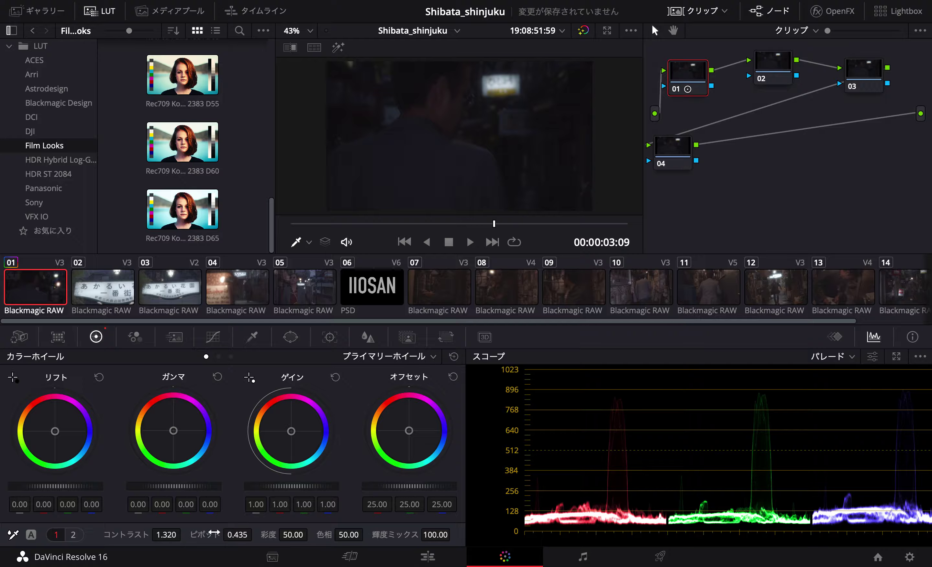
{"action": "left_click_drag", "start_coordinate": [256, 535], "coordinate": [255, 536]}
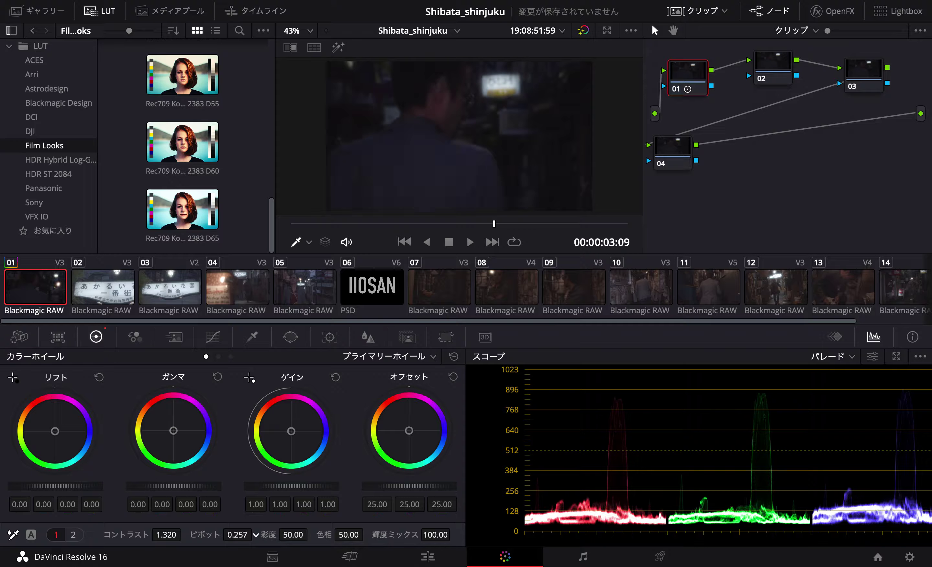
{"action": "left_click_drag", "start_coordinate": [255, 534], "coordinate": [255, 534]}
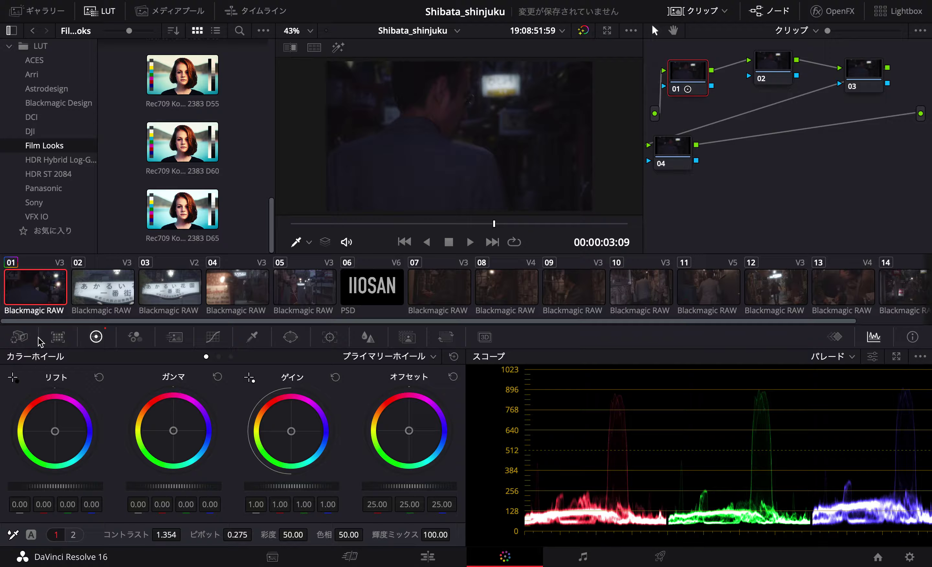
{"action": "left_click", "coordinate": [19, 338]}
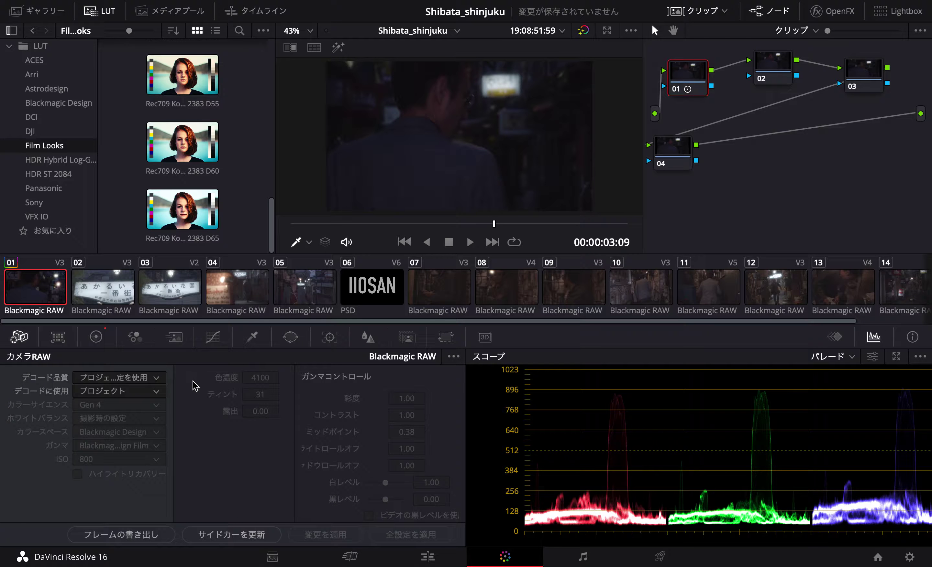
{"action": "left_click", "coordinate": [97, 337]}
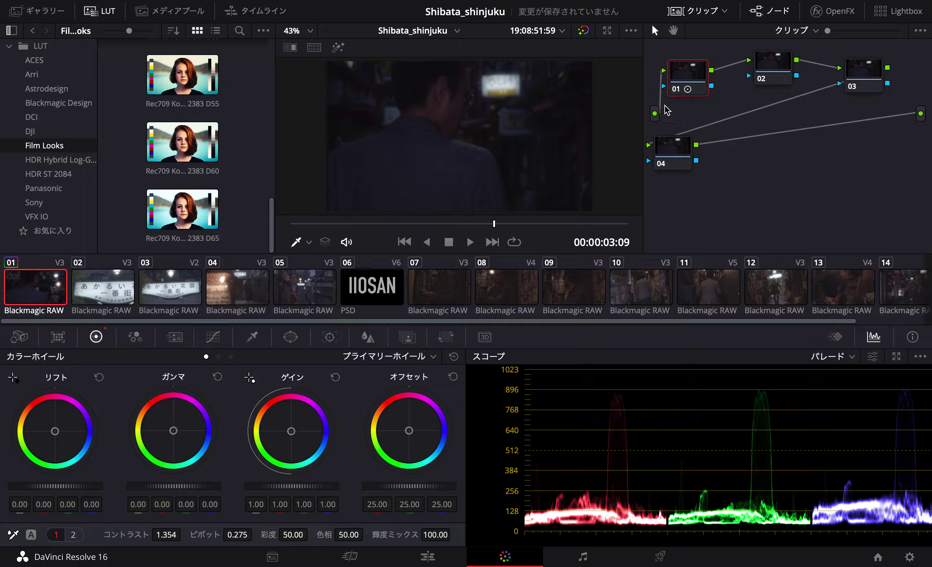
{"action": "left_click_drag", "start_coordinate": [685, 80], "coordinate": [678, 71]}
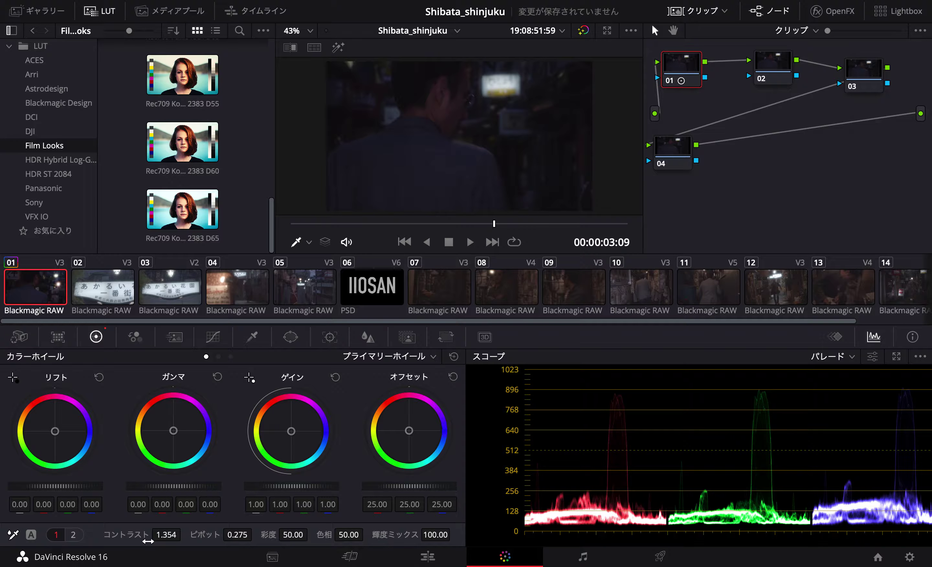
{"action": "left_click_drag", "start_coordinate": [185, 533], "coordinate": [142, 534]}
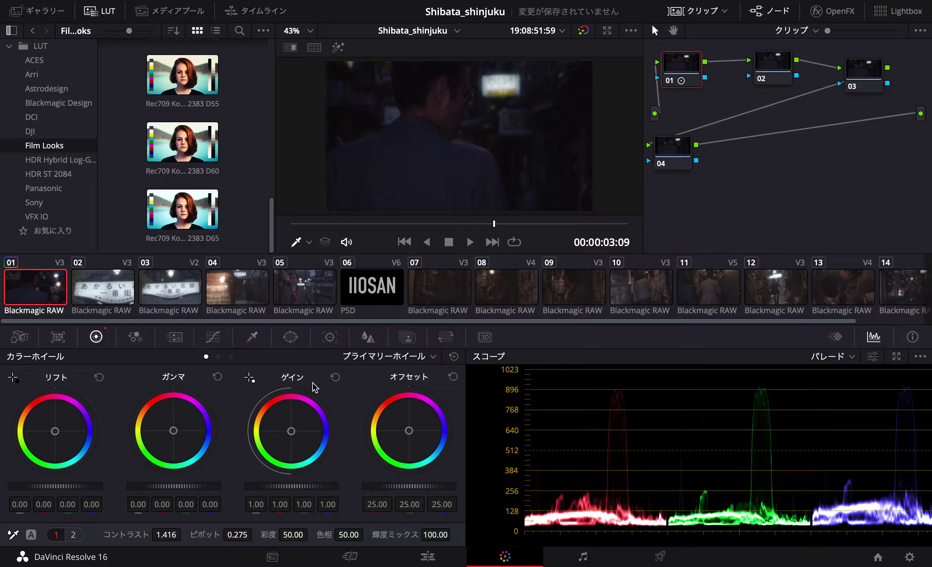
{"action": "left_click_drag", "start_coordinate": [776, 72], "coordinate": [762, 72]}
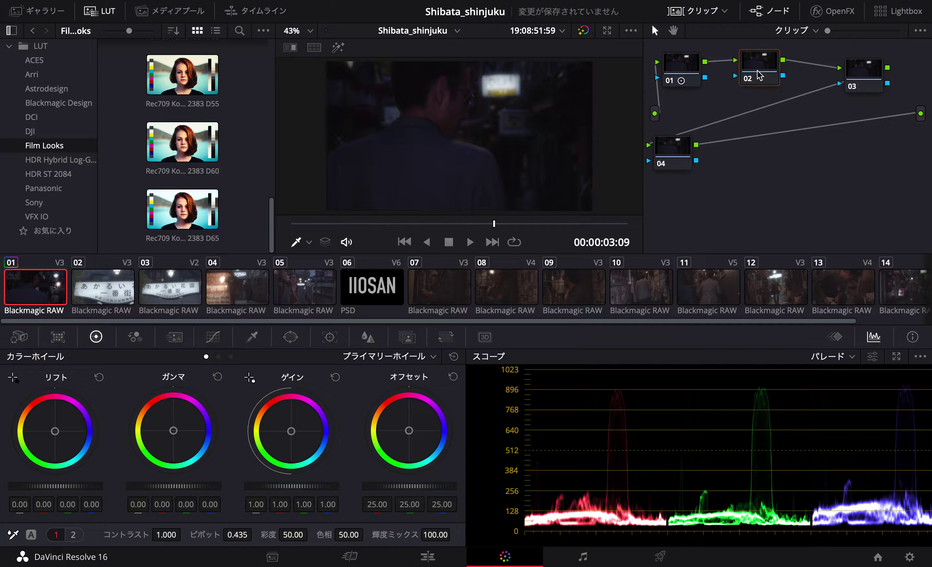
Set node 02's gain to 1.00/1.05/0.99/0.96 and lift red to -0.01, saving the project.
{"action": "left_click_drag", "start_coordinate": [759, 75], "coordinate": [747, 75]}
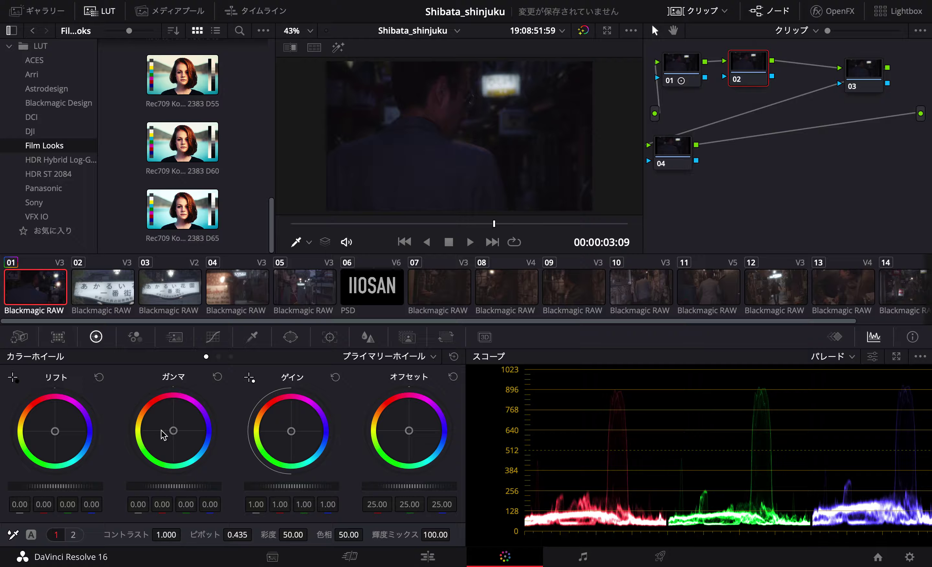
{"action": "left_click_drag", "start_coordinate": [55, 436], "coordinate": [55, 434]}
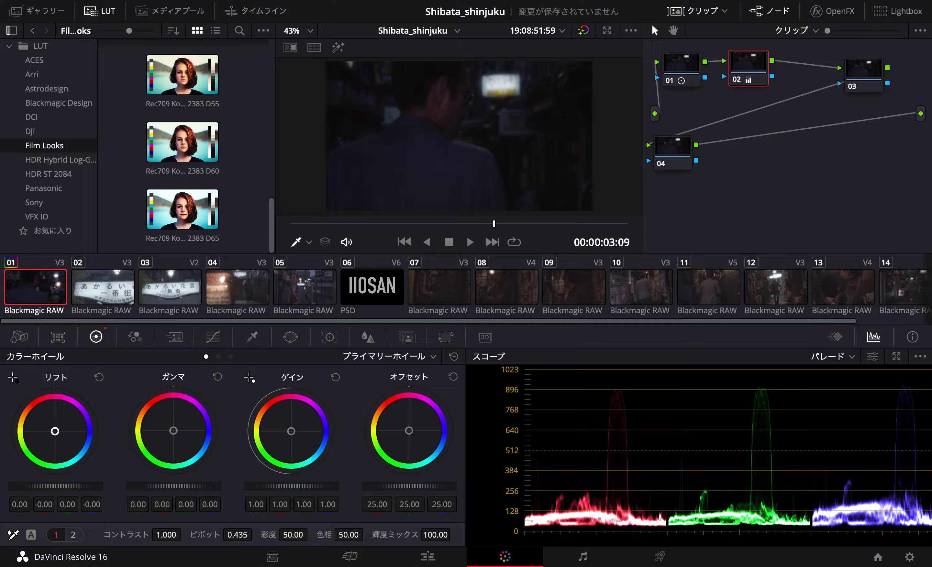
{"action": "left_click_drag", "start_coordinate": [54, 431], "coordinate": [54, 432]}
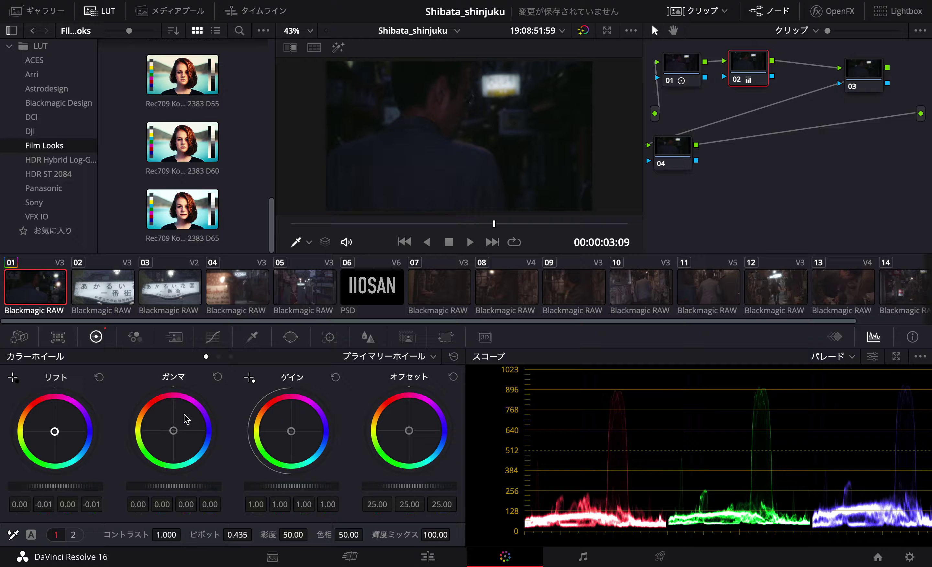
{"action": "left_click_drag", "start_coordinate": [290, 435], "coordinate": [291, 431]}
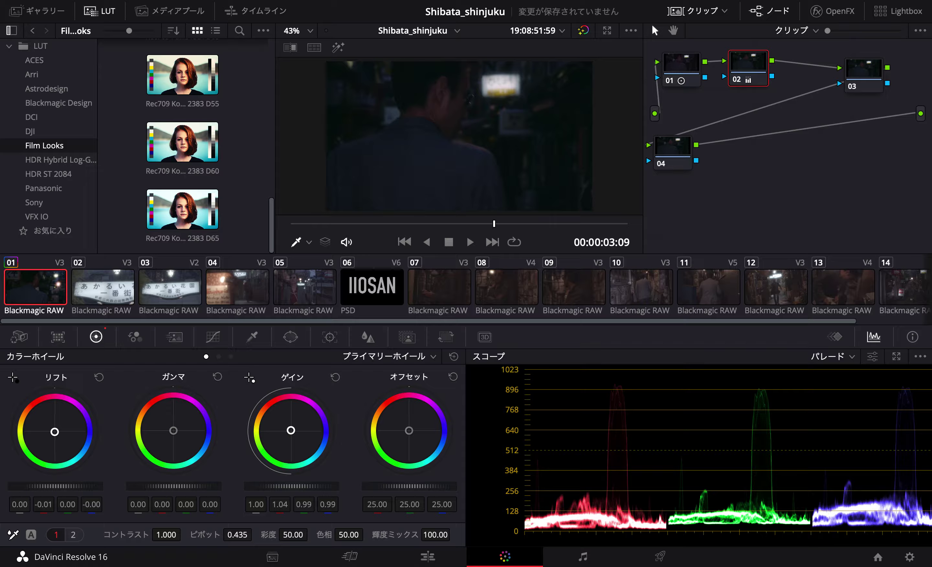
{"action": "key", "text": "ctrl+s"}
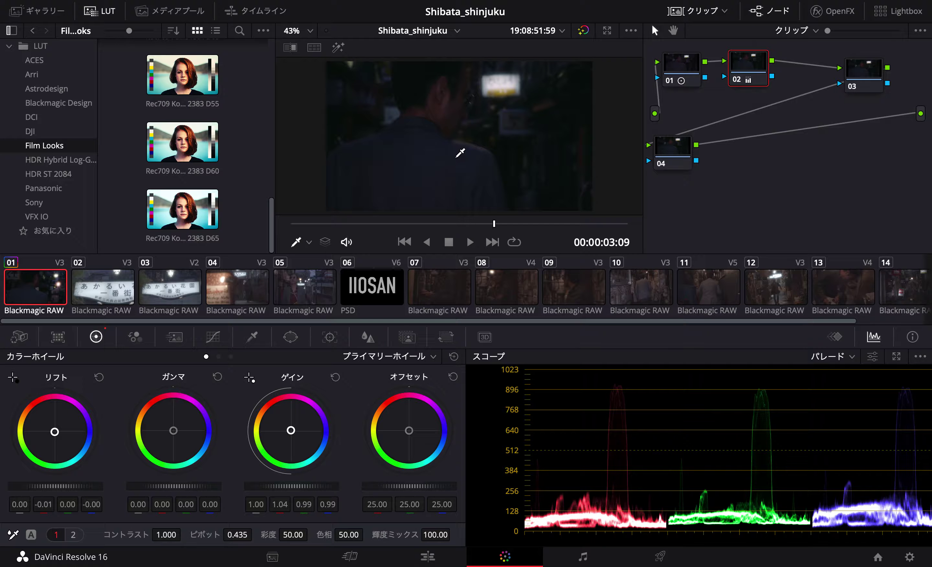
{"action": "left_click_drag", "start_coordinate": [292, 434], "coordinate": [289, 433]}
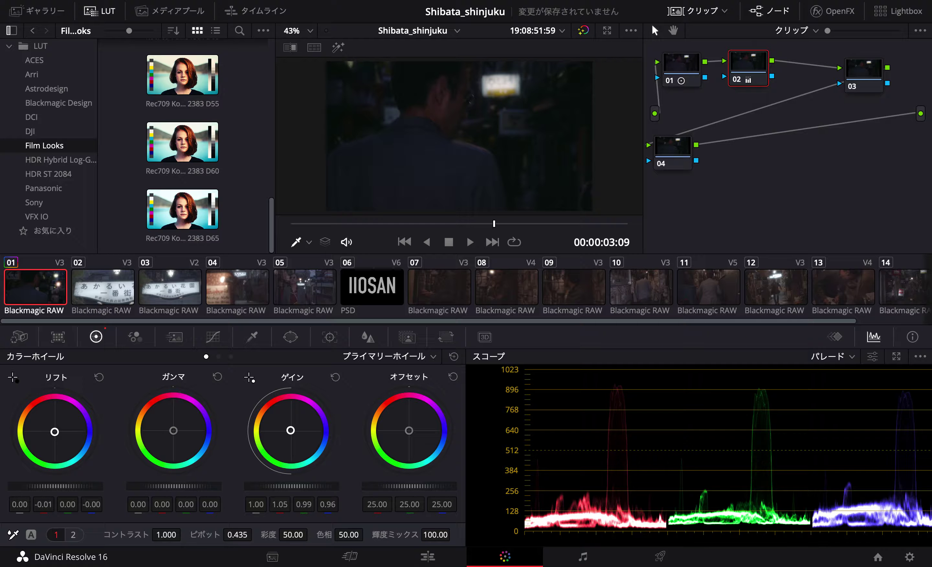
{"action": "left_click_drag", "start_coordinate": [862, 80], "coordinate": [826, 74]}
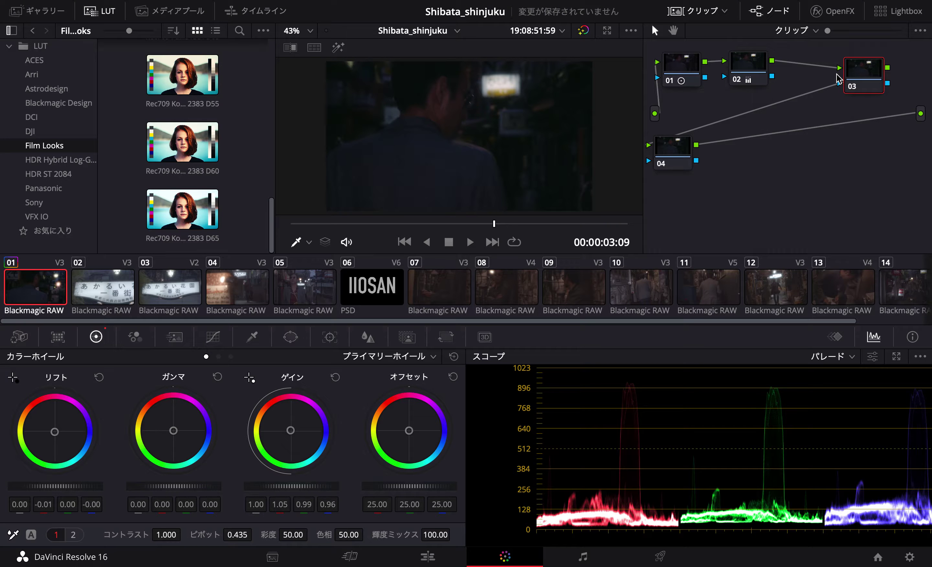
Lower node 03's highlight curve, pulling the red channel down most and green slightly.
{"action": "left_click", "coordinate": [215, 337]}
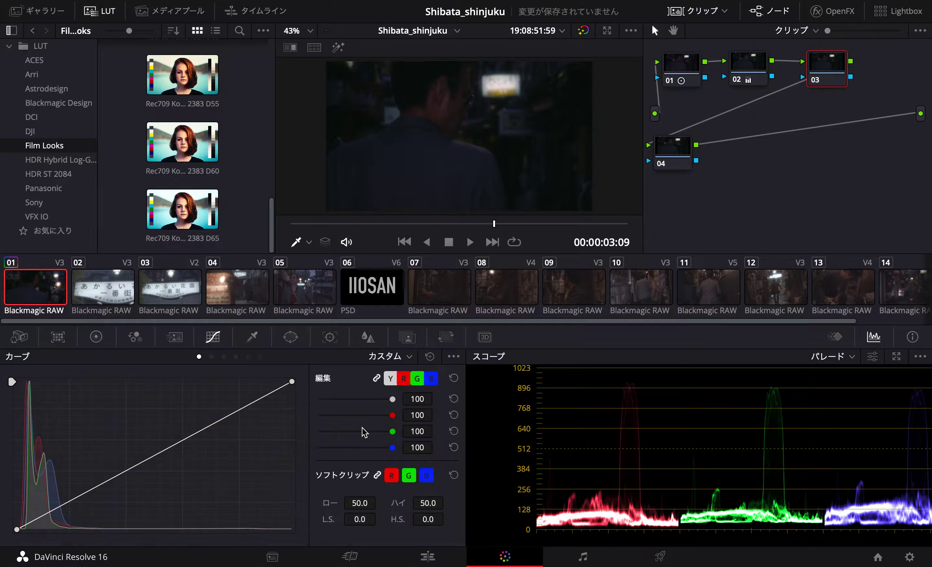
{"action": "left_click_drag", "start_coordinate": [292, 382], "coordinate": [296, 396]}
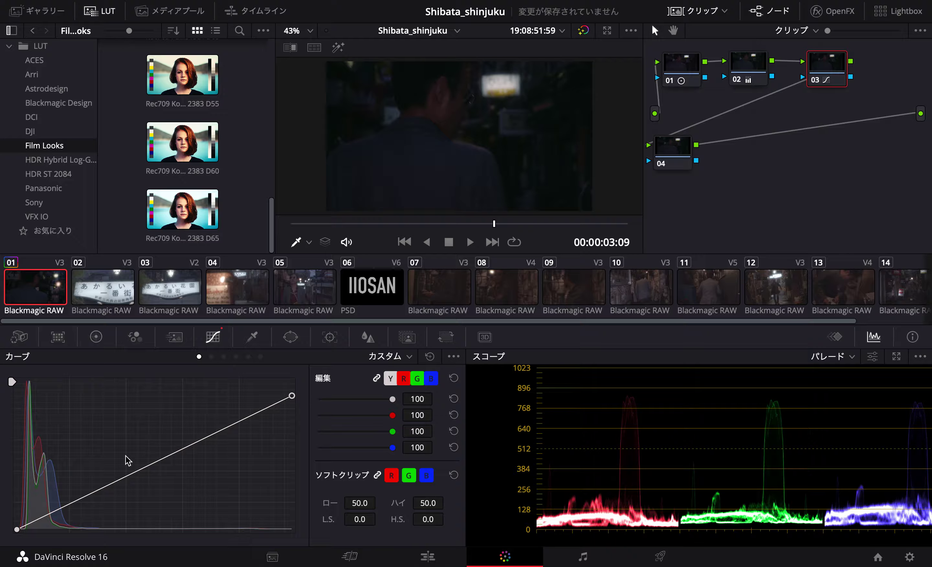
{"action": "left_click_drag", "start_coordinate": [292, 399], "coordinate": [294, 404]}
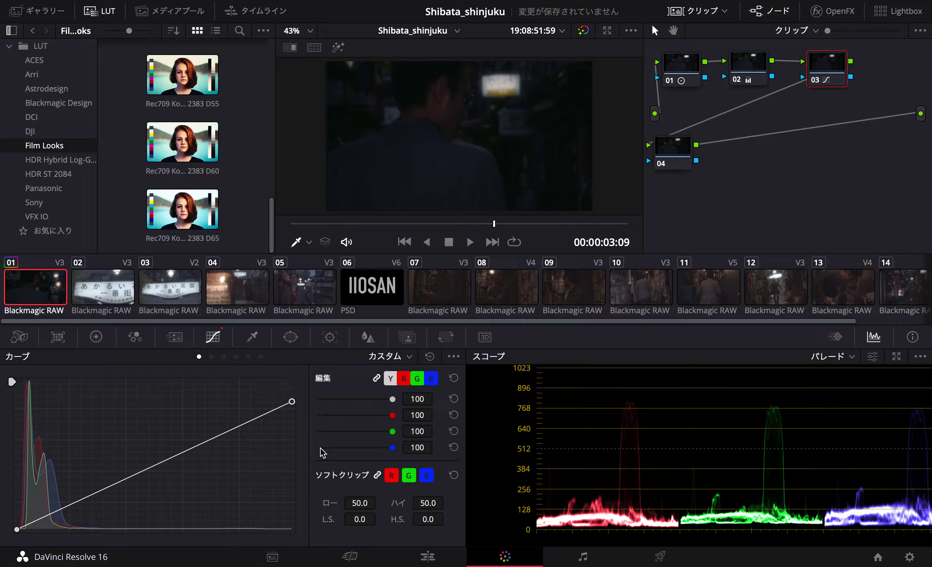
{"action": "left_click", "coordinate": [403, 378]}
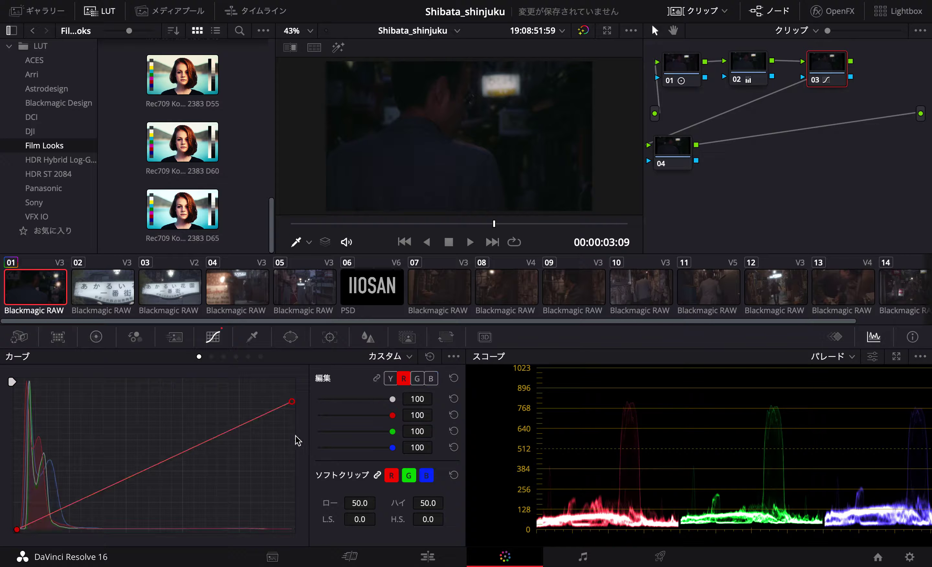
{"action": "left_click_drag", "start_coordinate": [292, 402], "coordinate": [294, 422]}
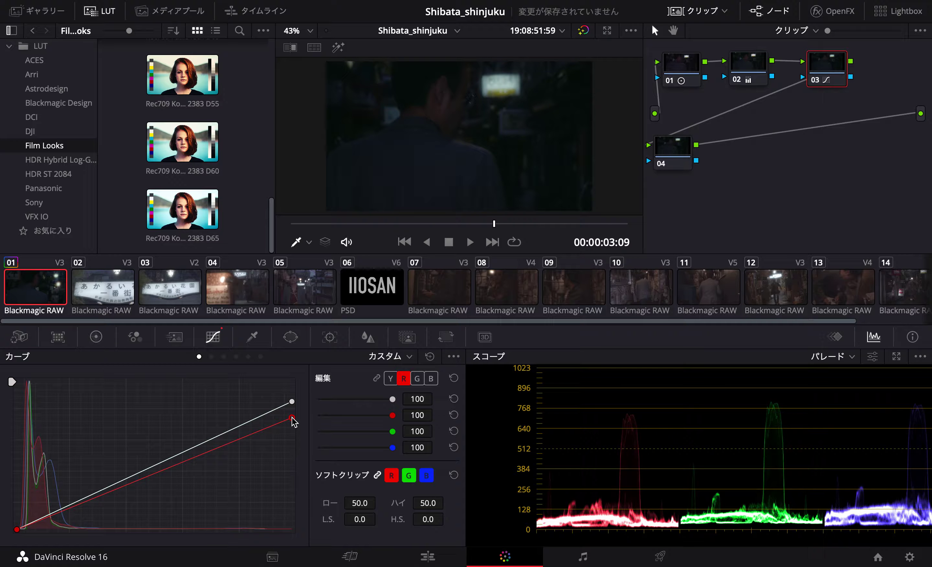
{"action": "left_click_drag", "start_coordinate": [293, 421], "coordinate": [295, 418]}
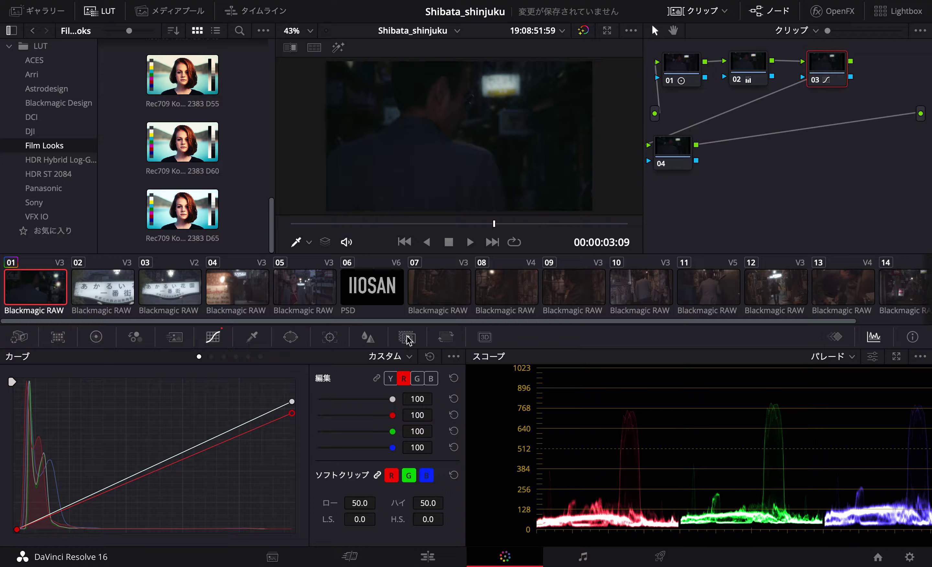
{"action": "left_click", "coordinate": [417, 379]}
{"action": "mouse_move", "coordinate": [292, 402]}
{"action": "left_mouse_down"}
{"action": "mouse_move", "coordinate": [292, 417]}
{"action": "mouse_move", "coordinate": [295, 403]}
{"action": "left_mouse_up"}
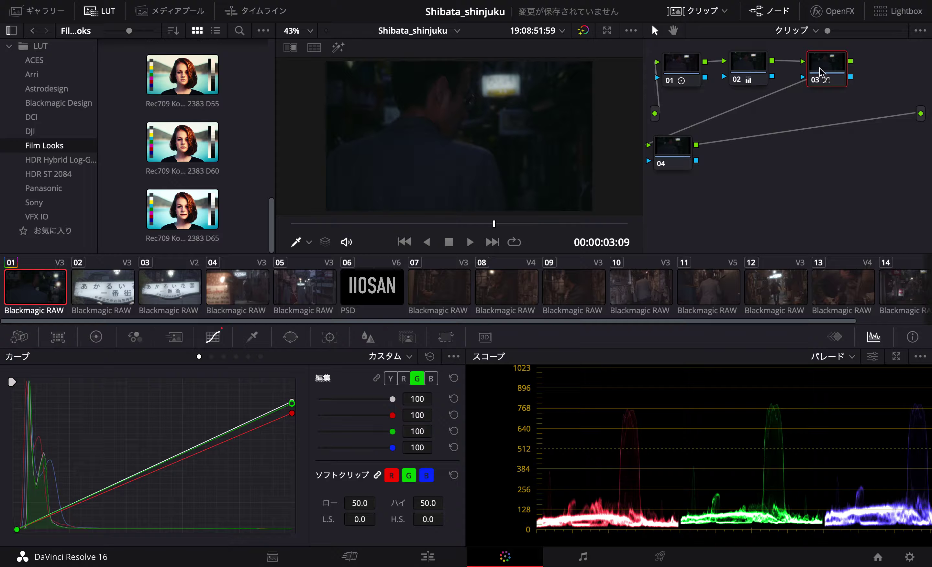
{"action": "left_click_drag", "start_coordinate": [820, 72], "coordinate": [843, 67]}
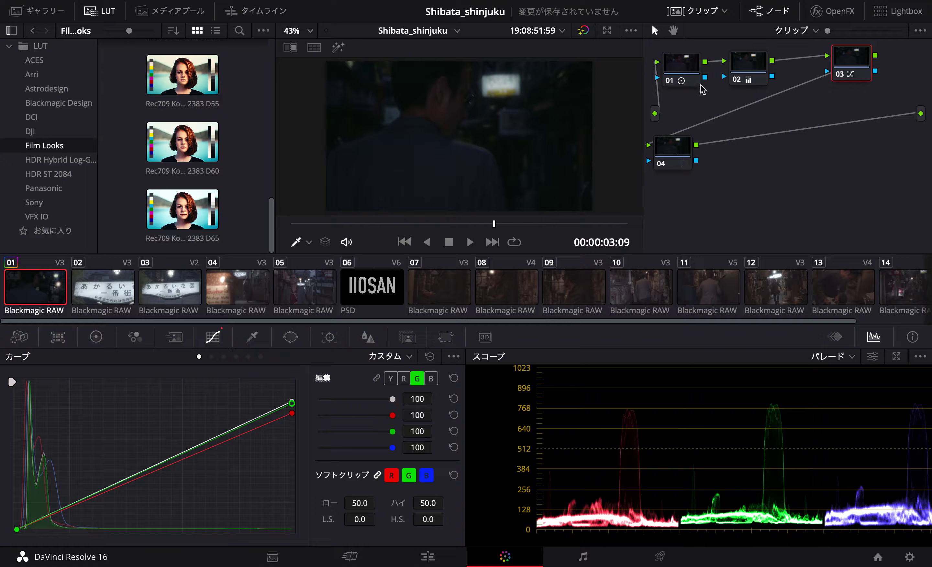
{"action": "left_click_drag", "start_coordinate": [686, 74], "coordinate": [695, 74]}
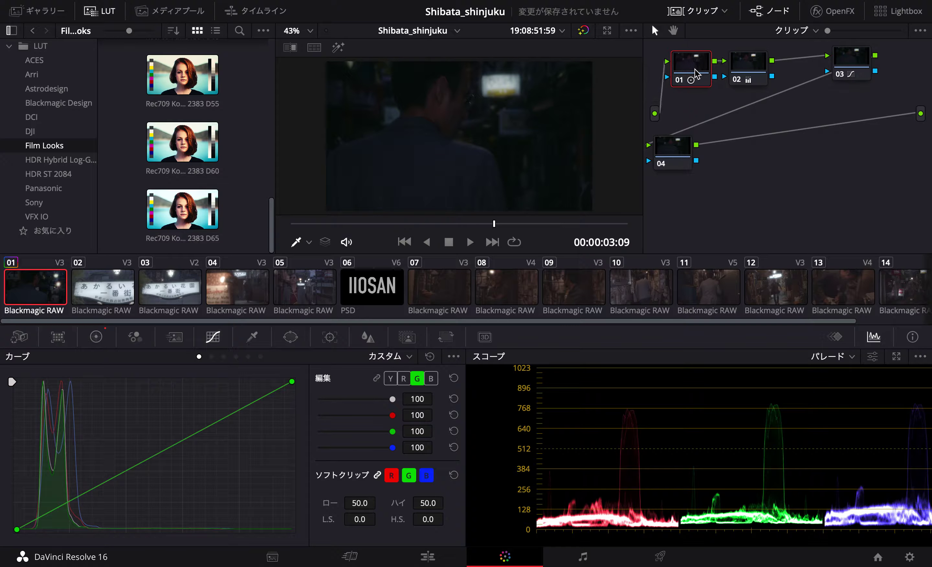
Scrub back to 01:05 and reposition nodes 02 and 04 in the node graph.
{"action": "left_click_drag", "start_coordinate": [391, 225], "coordinate": [363, 225]}
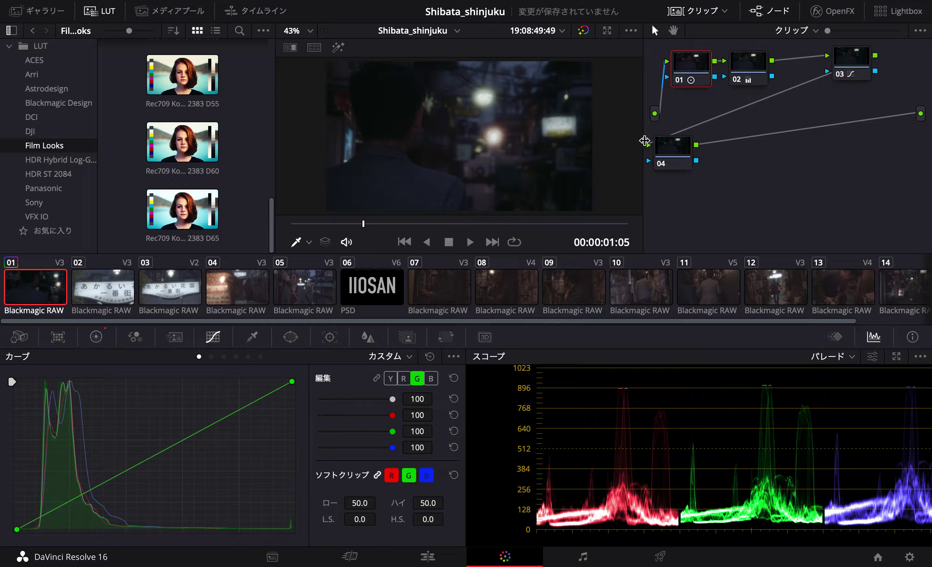
{"action": "left_click", "coordinate": [737, 80]}
{"action": "left_click_drag", "start_coordinate": [738, 80], "coordinate": [758, 70]}
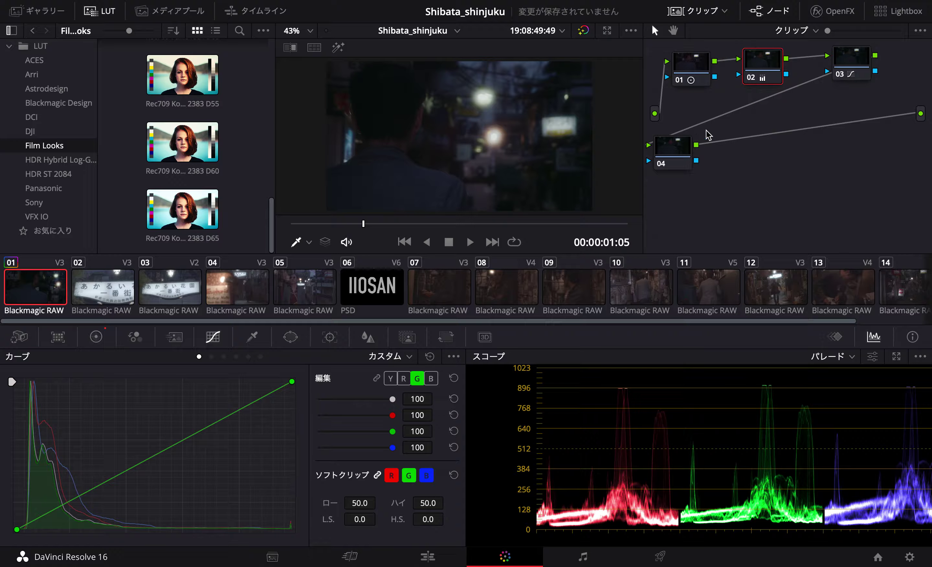
{"action": "left_click_drag", "start_coordinate": [683, 153], "coordinate": [701, 138]}
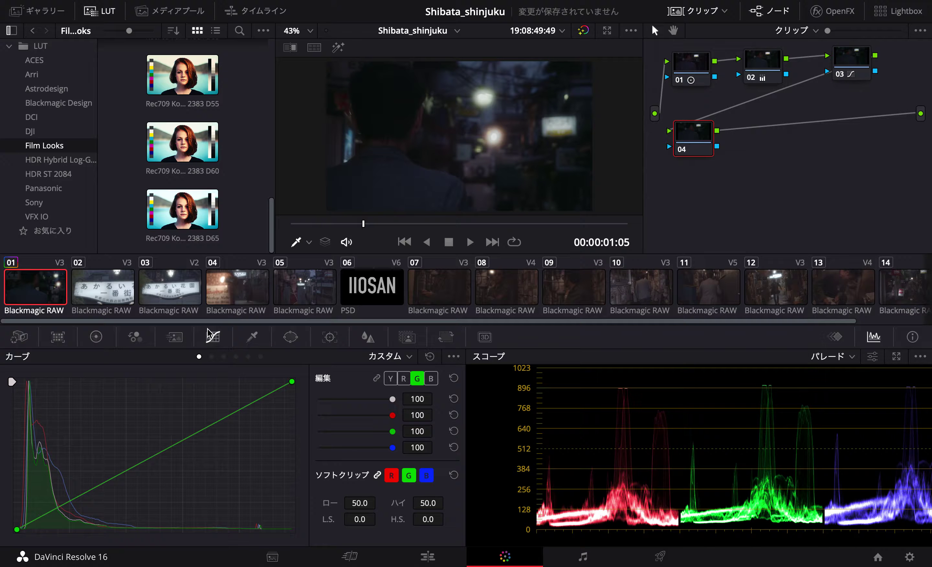
{"action": "left_click", "coordinate": [95, 339]}
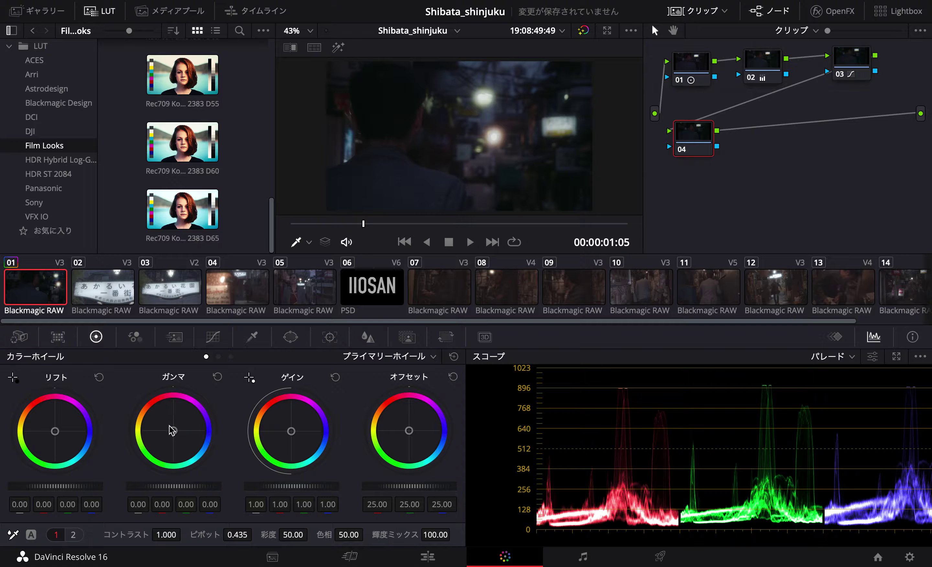
Shape node 04's luma curve to crush the shadows and lift the midtones.
{"action": "left_click", "coordinate": [215, 343]}
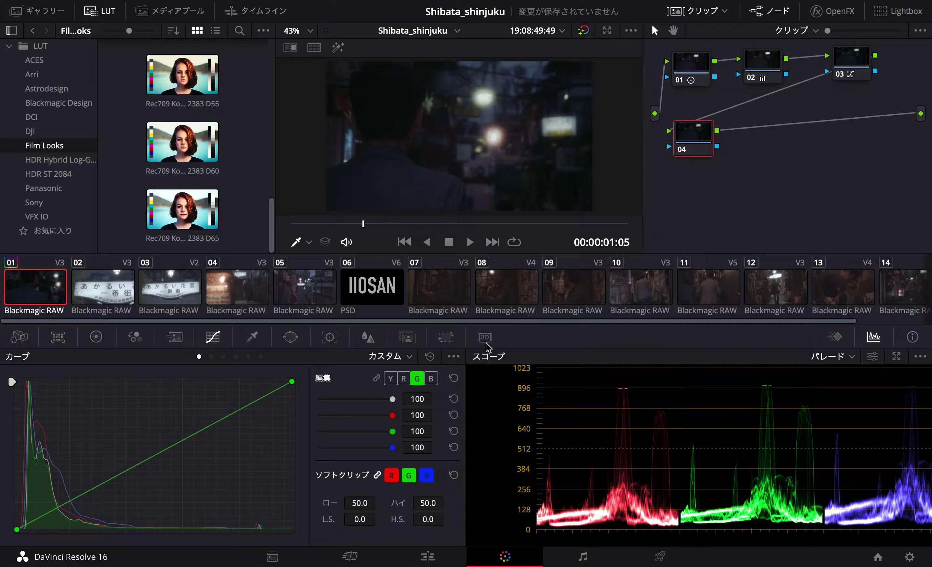
{"action": "left_click", "coordinate": [391, 378]}
{"action": "left_click", "coordinate": [237, 411]}
{"action": "left_click", "coordinate": [179, 443]}
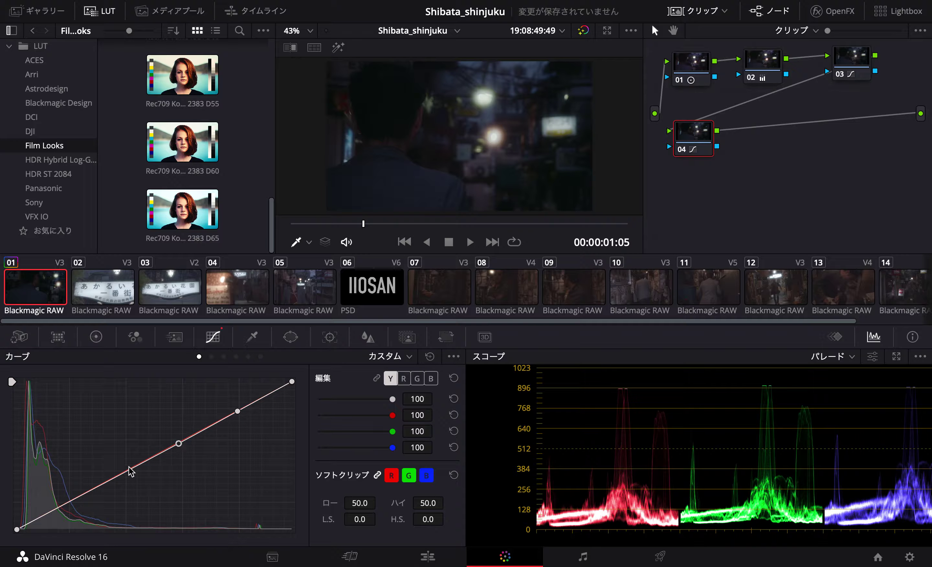
{"action": "left_click", "coordinate": [83, 493]}
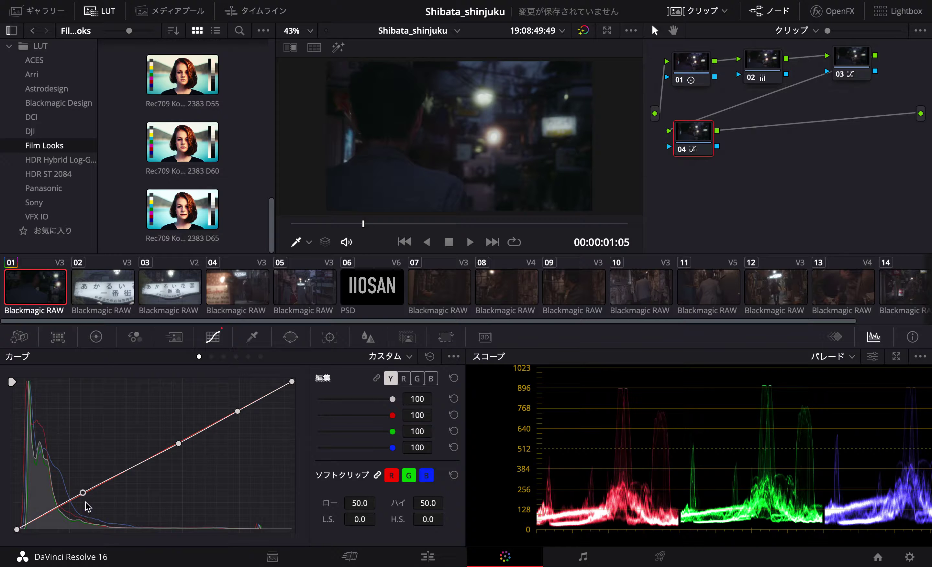
{"action": "left_click_drag", "start_coordinate": [83, 493], "coordinate": [77, 503]}
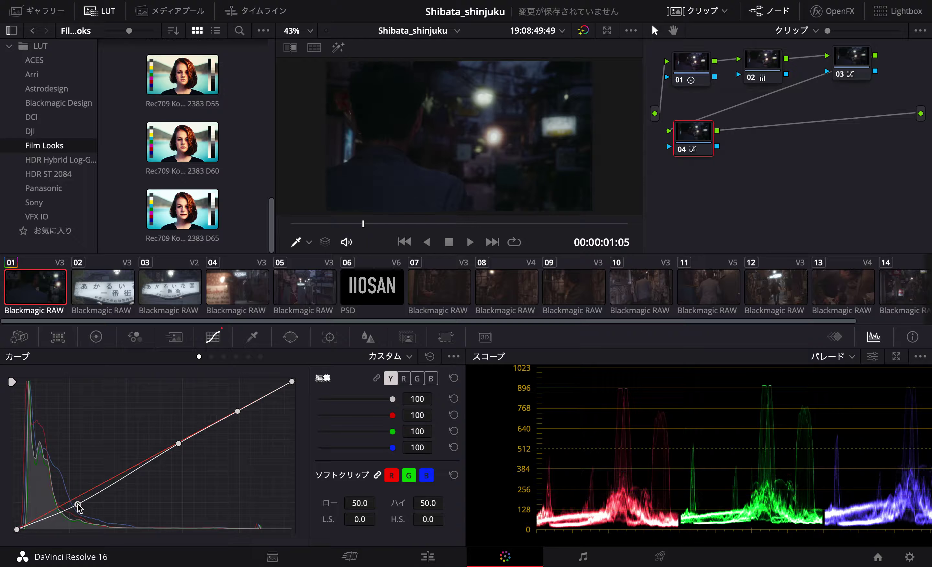
{"action": "left_click_drag", "start_coordinate": [78, 503], "coordinate": [107, 481]}
{"action": "left_click", "coordinate": [108, 483]}
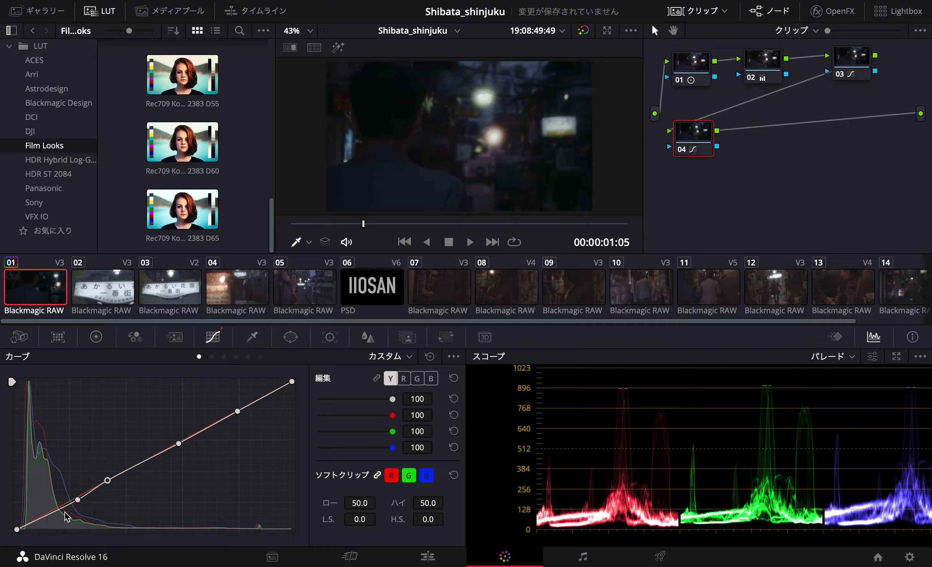
{"action": "left_click_drag", "start_coordinate": [77, 500], "coordinate": [58, 510]}
{"action": "left_click_drag", "start_coordinate": [178, 444], "coordinate": [175, 431]}
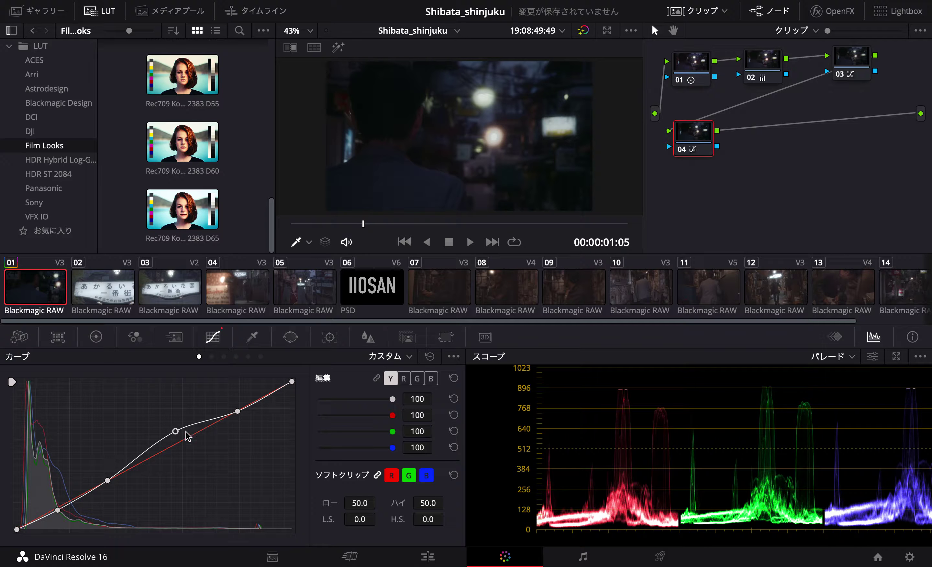
{"action": "left_click_drag", "start_coordinate": [175, 431], "coordinate": [174, 438]}
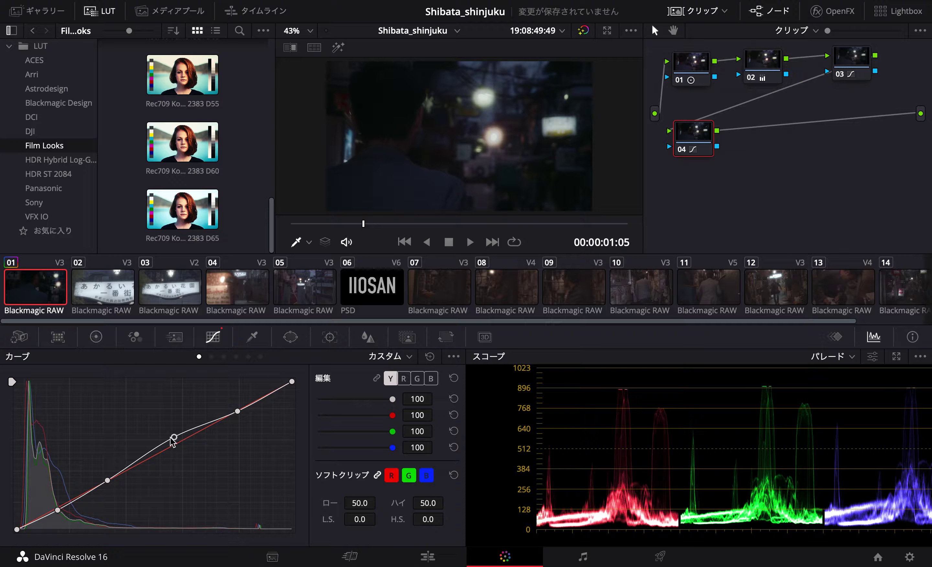
Toggle node 04 off and on to compare, then play through the clip to review.
{"action": "left_click", "coordinate": [681, 150]}
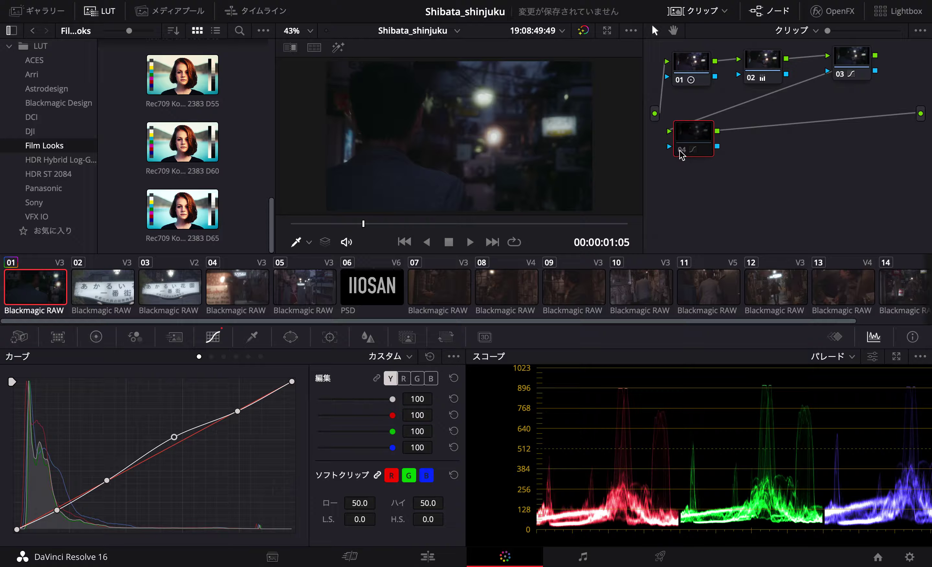
{"action": "left_click", "coordinate": [681, 151]}
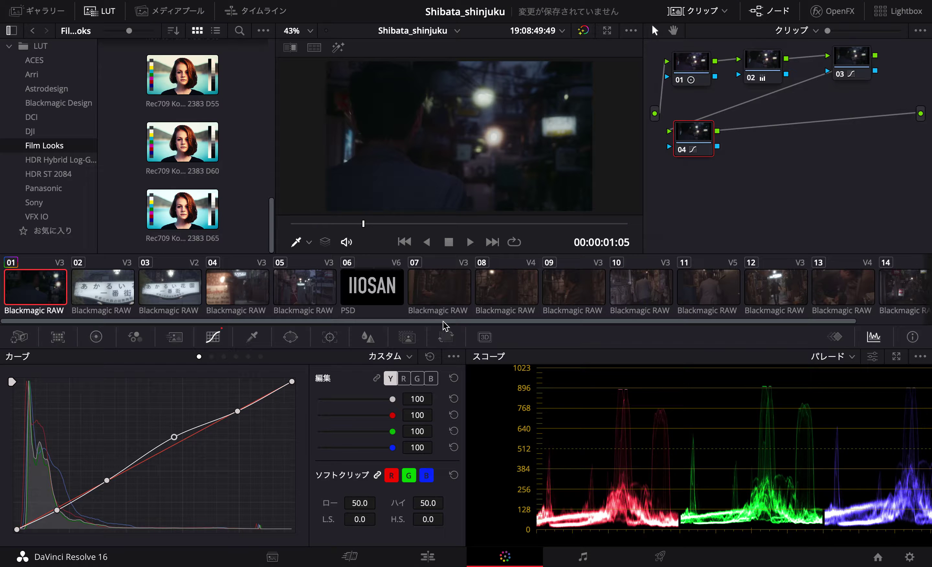
{"action": "left_click", "coordinate": [425, 225]}
{"action": "key", "text": "space"}
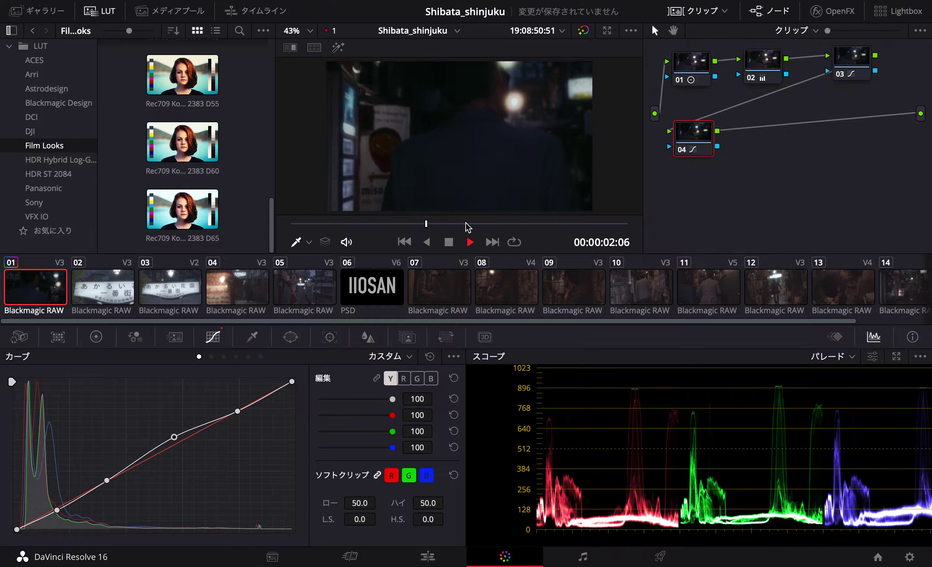
{"action": "left_click", "coordinate": [520, 224]}
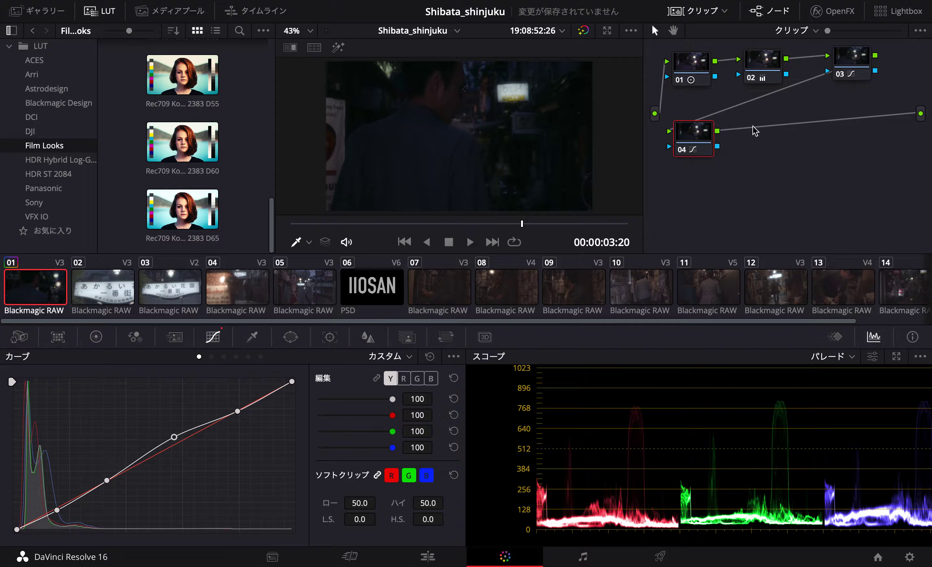
{"action": "left_click_drag", "start_coordinate": [688, 140], "coordinate": [680, 136]}
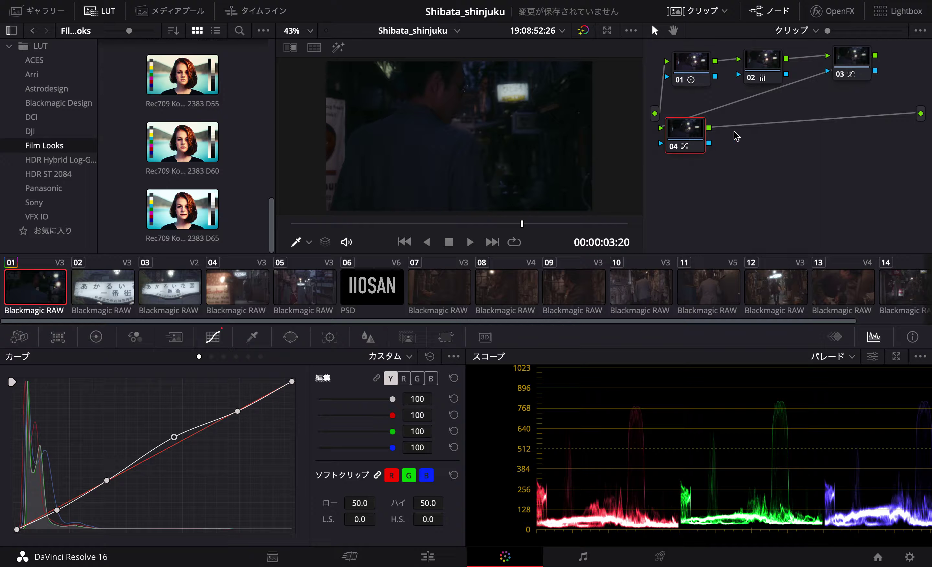
Reset node 03's hue to its default 50.00 and save the project.
{"action": "left_click", "coordinate": [844, 65]}
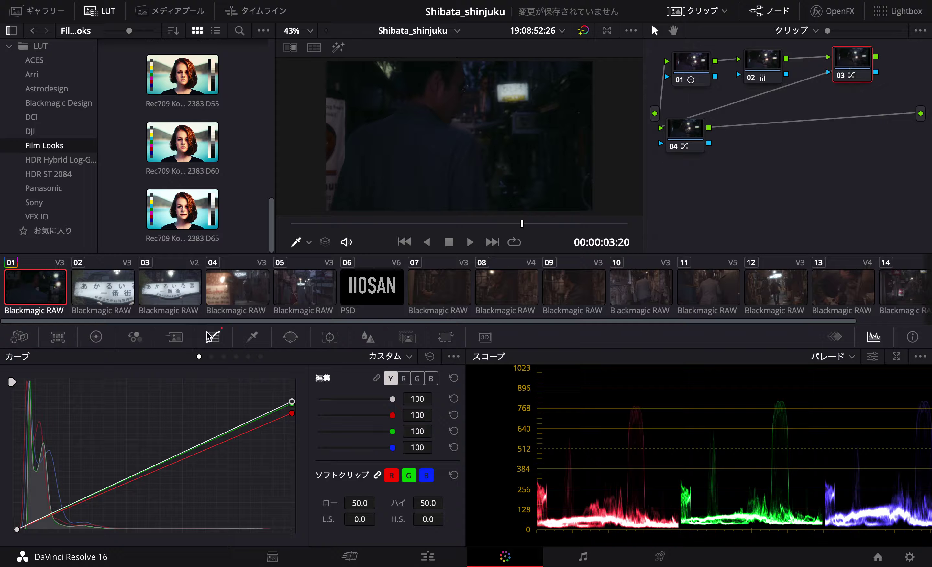
{"action": "left_click", "coordinate": [96, 337]}
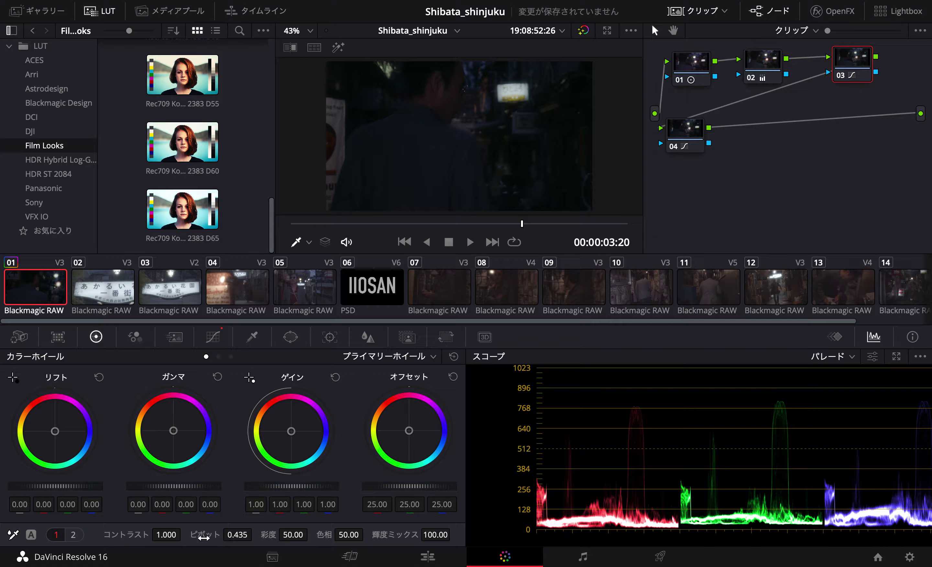
{"action": "left_click_drag", "start_coordinate": [324, 535], "coordinate": [312, 535]}
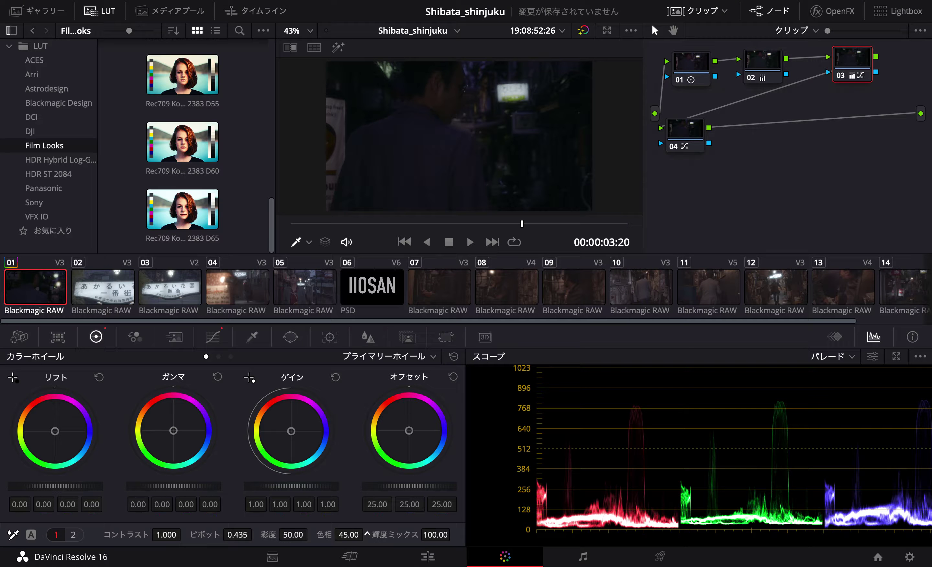
{"action": "left_click_drag", "start_coordinate": [324, 535], "coordinate": [328, 535]}
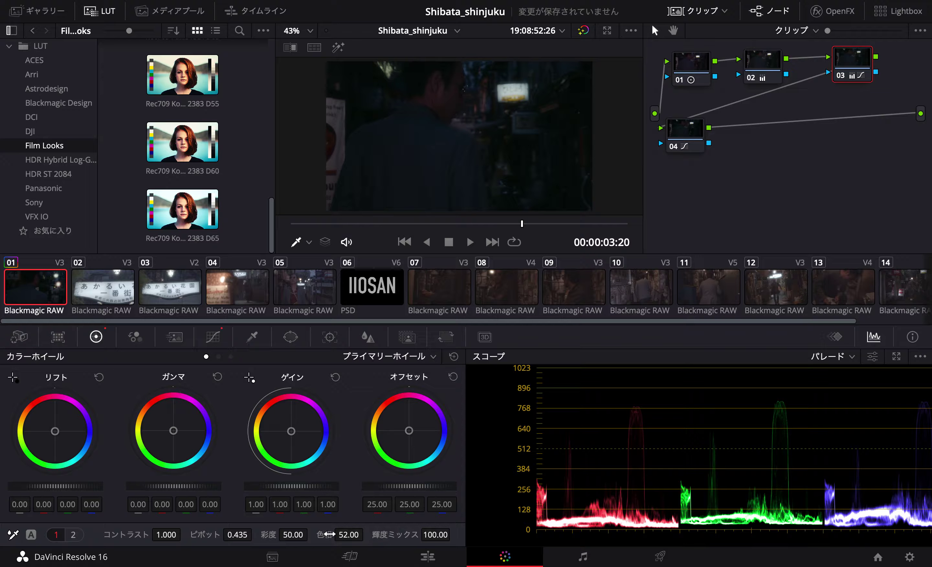
{"action": "double_click", "coordinate": [331, 535]}
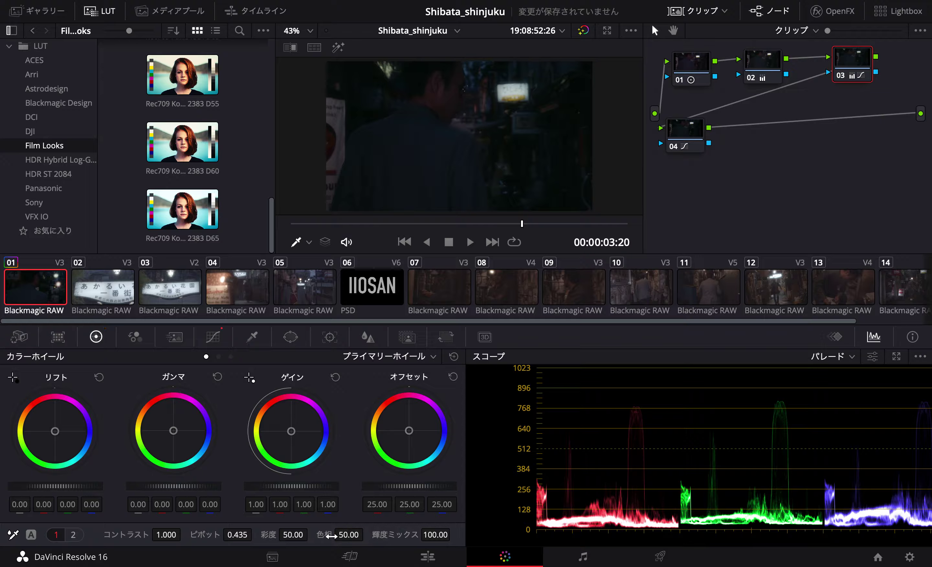
{"action": "key", "text": "ctrl+s"}
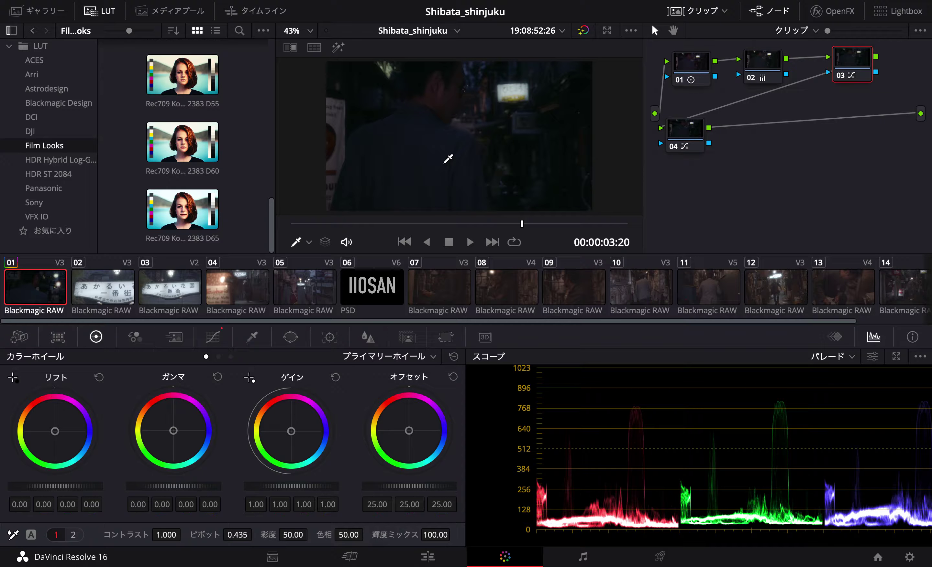
Link node 04's YRGB curves, raise the black point and add a slightly lowered shadow point.
{"action": "left_click", "coordinate": [698, 134]}
{"action": "left_click", "coordinate": [213, 337]}
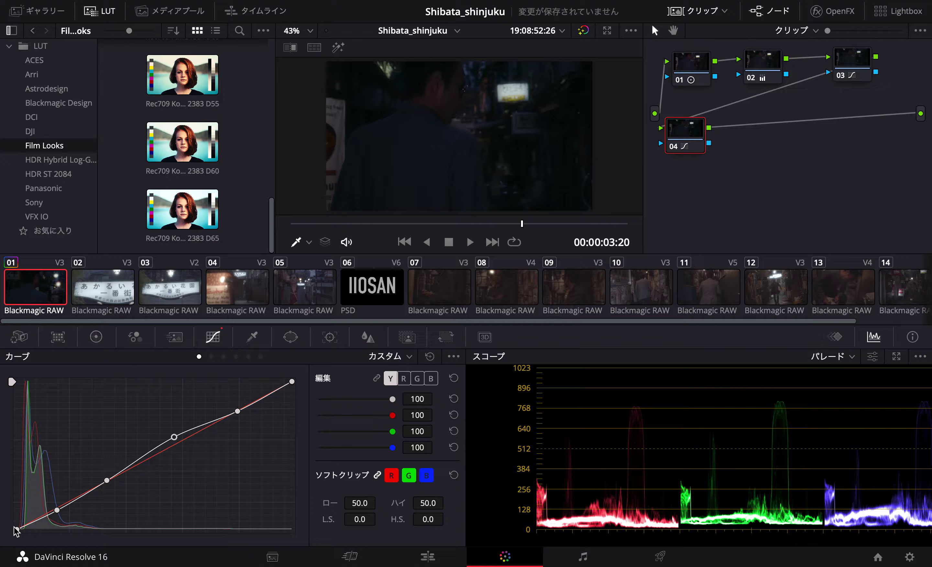
{"action": "mouse_move", "coordinate": [18, 529]}
{"action": "left_mouse_down"}
{"action": "mouse_move", "coordinate": [14, 522]}
{"action": "mouse_move", "coordinate": [17, 529]}
{"action": "left_mouse_up"}
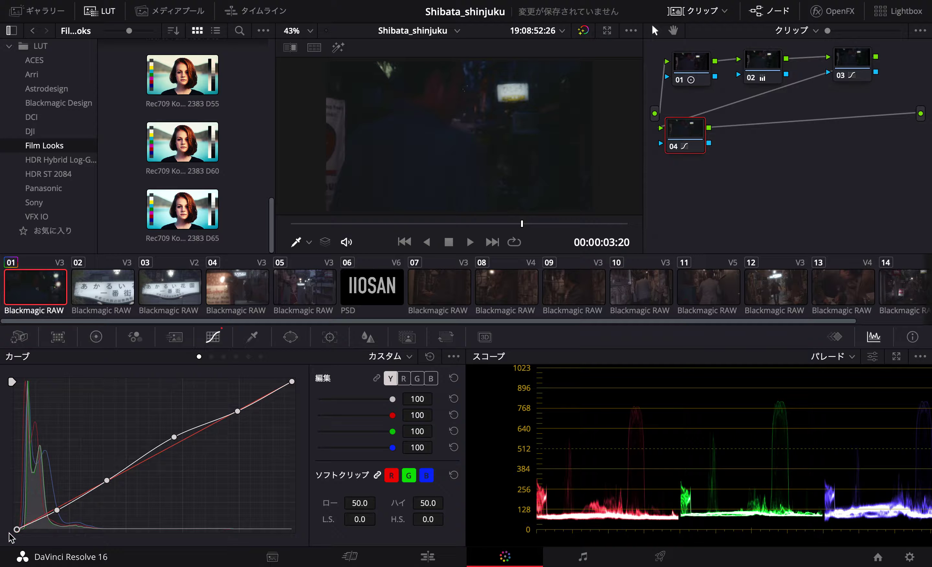
{"action": "left_click", "coordinate": [401, 380]}
{"action": "left_click", "coordinate": [390, 380]}
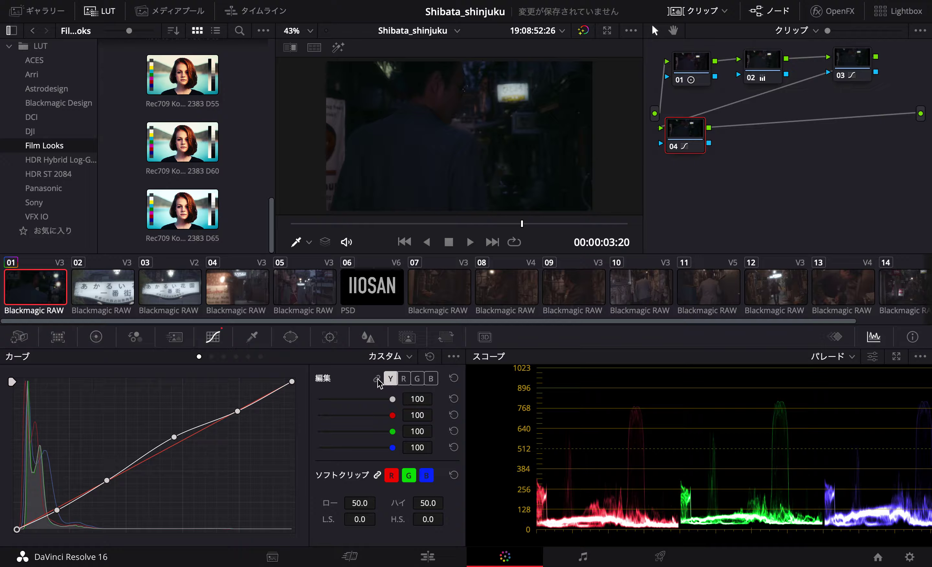
{"action": "left_click", "coordinate": [376, 378]}
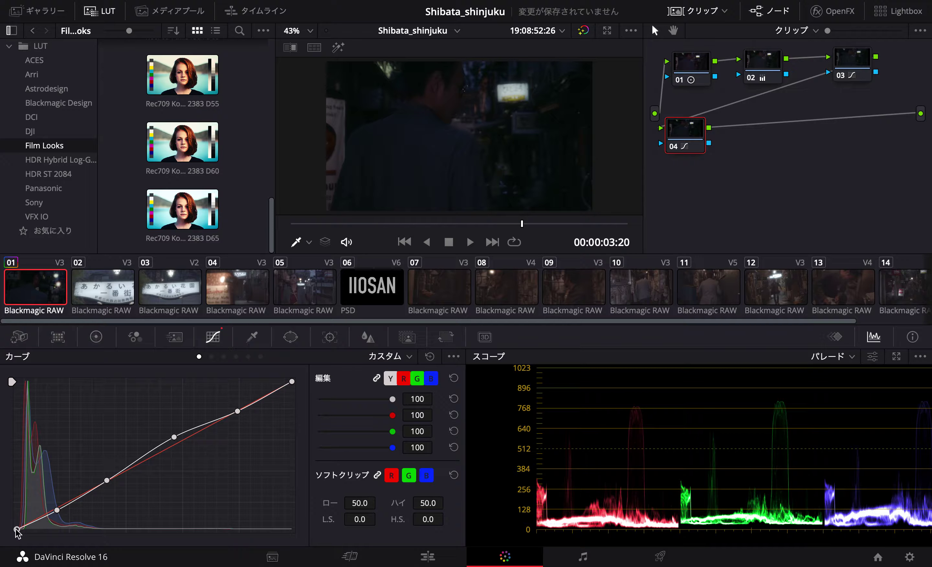
{"action": "left_click_drag", "start_coordinate": [16, 530], "coordinate": [55, 518]}
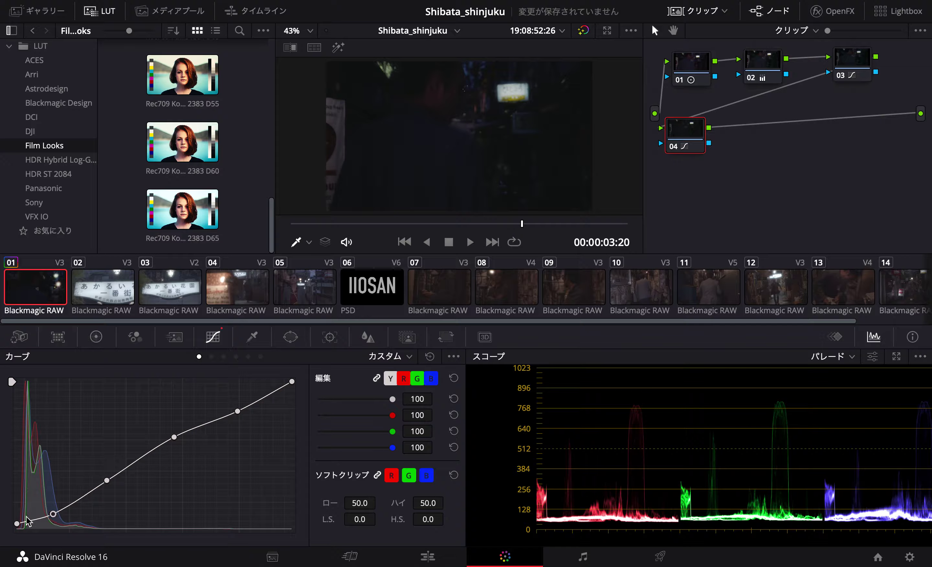
{"action": "left_click_drag", "start_coordinate": [33, 520], "coordinate": [34, 522]}
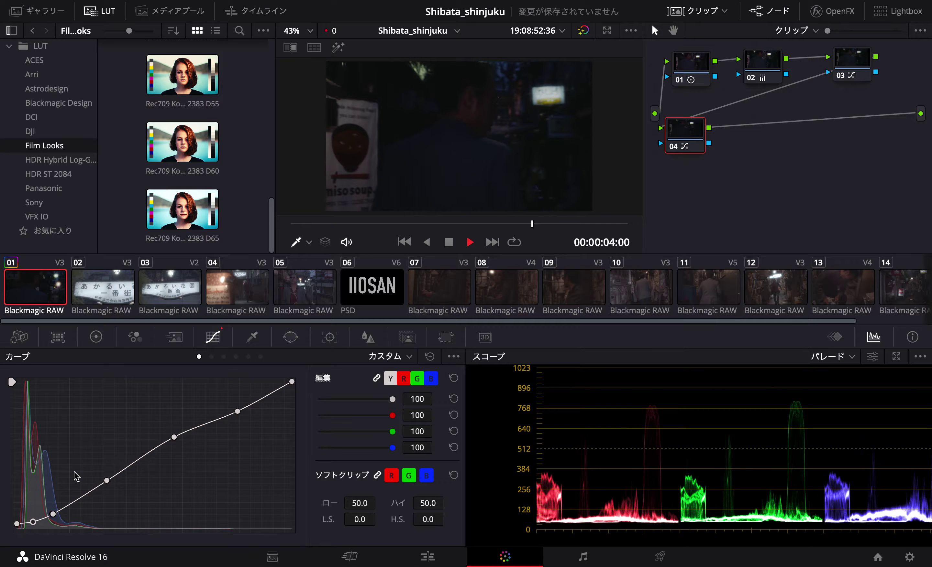
{"action": "key", "text": "space"}
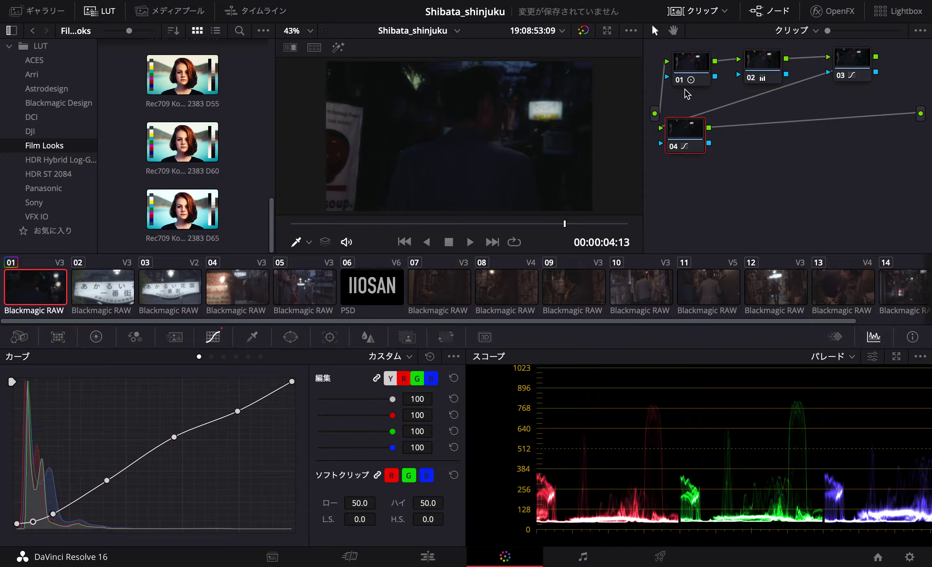
Lower node 01's contrast to 1.310 in the primary Color Wheels.
{"action": "left_click", "coordinate": [690, 63]}
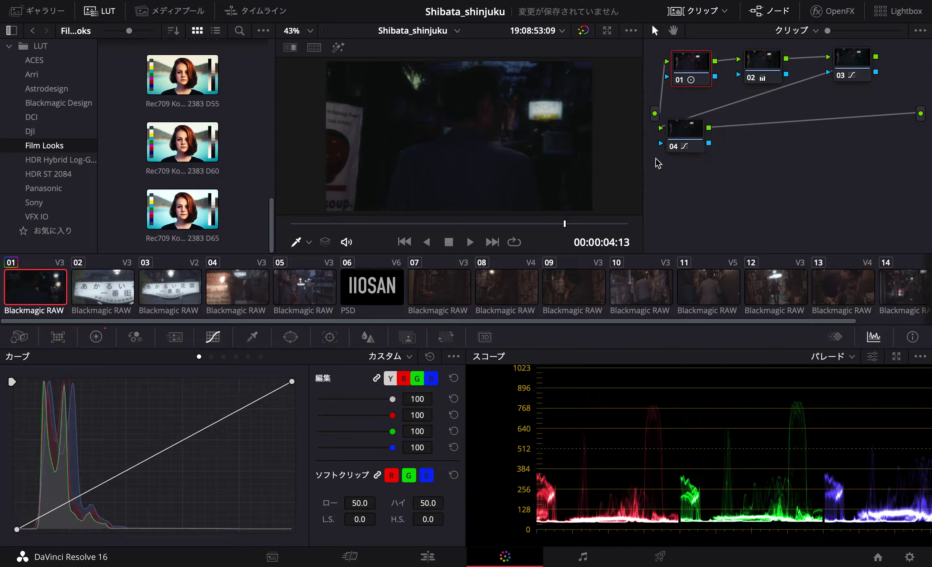
{"action": "left_click", "coordinate": [90, 335]}
{"action": "left_click_drag", "start_coordinate": [130, 539], "coordinate": [119, 539]}
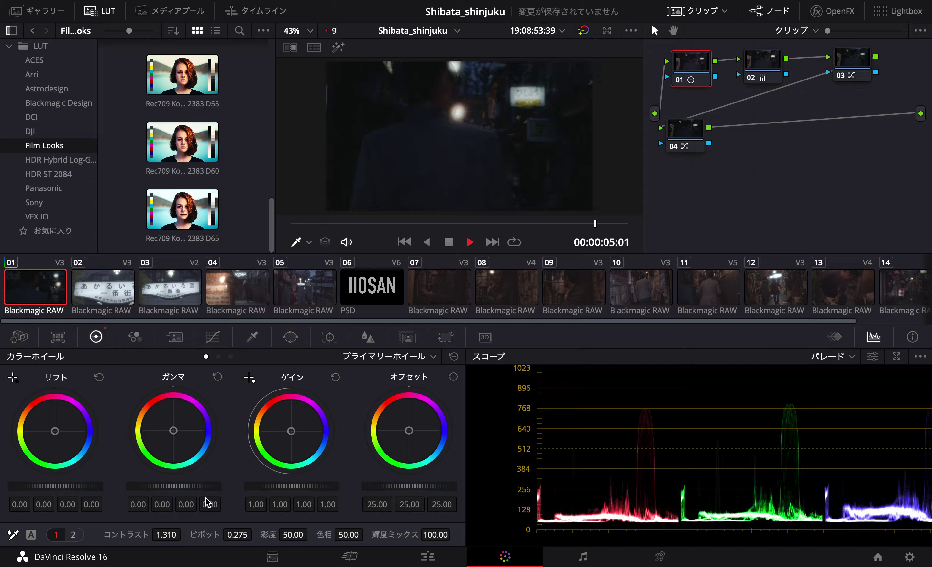
Play briefly, then scrub back to 03:18 and 02:16 to review the grade.
{"action": "key", "text": "space"}
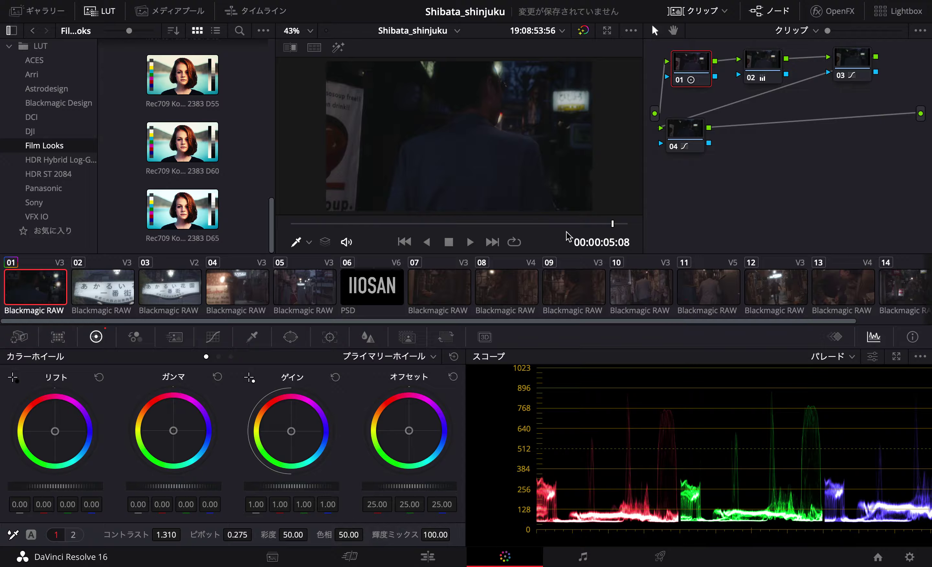
{"action": "left_click", "coordinate": [469, 225]}
{"action": "left_click", "coordinate": [451, 224]}
{"action": "scroll", "coordinate": [510, 191], "scroll_direction": "down", "scroll_amount": 1}
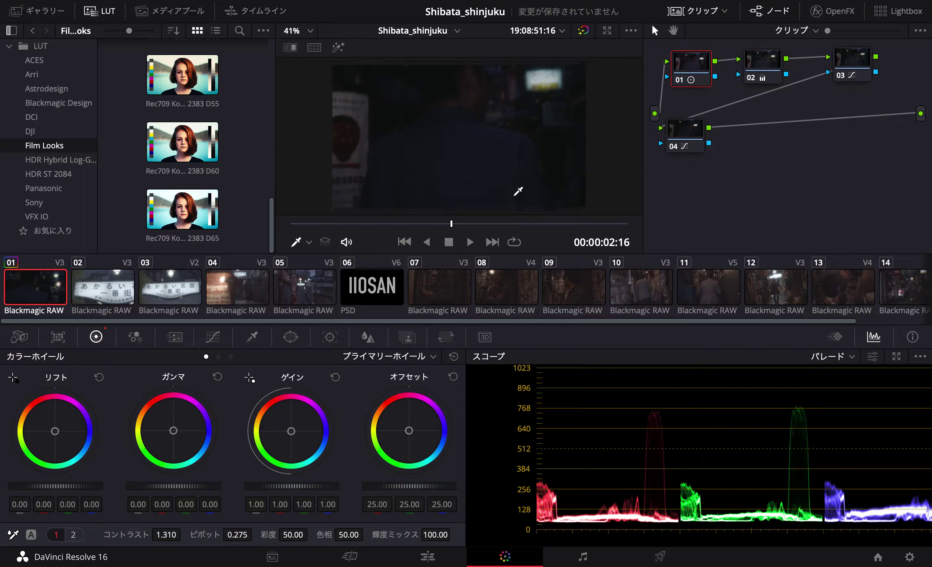
{"action": "left_click", "coordinate": [760, 67]}
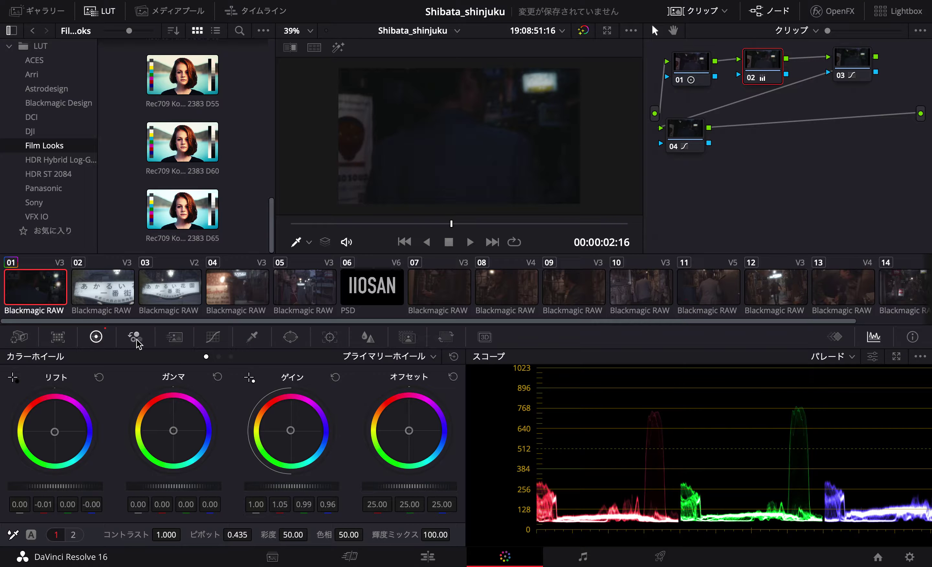
Show the Log wheels, try a warm tint on node 02's highlights, then undo it.
{"action": "left_click", "coordinate": [231, 357]}
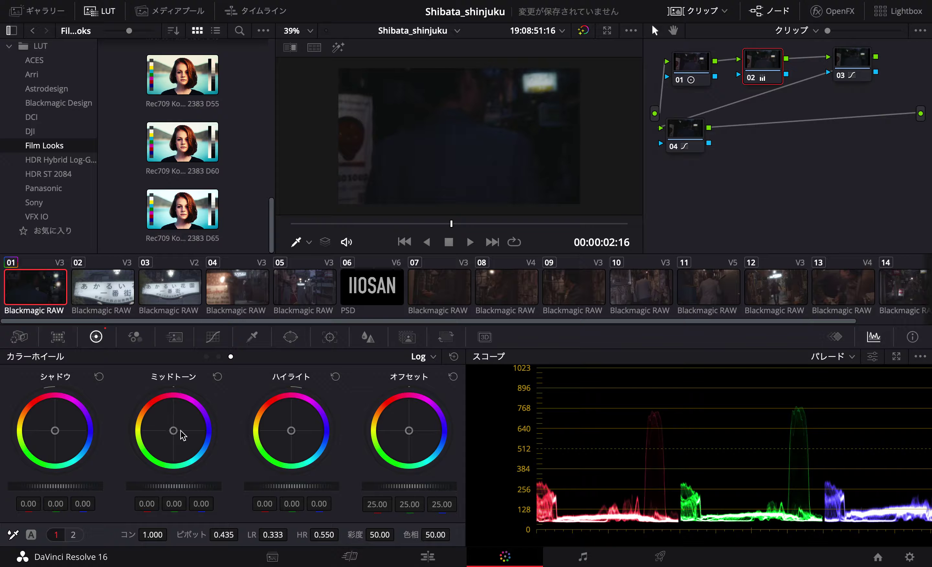
{"action": "left_click_drag", "start_coordinate": [291, 431], "coordinate": [289, 429]}
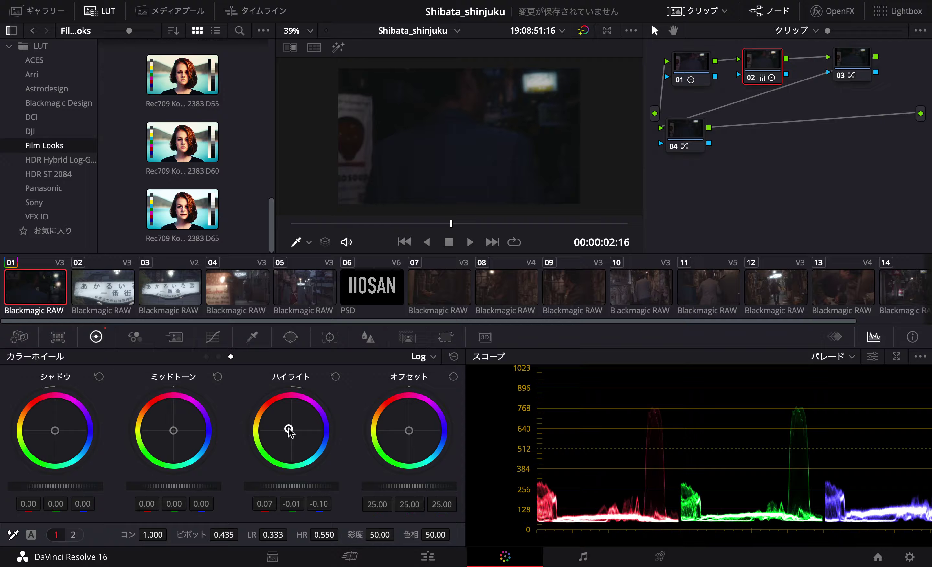
{"action": "key", "text": "ctrl+z"}
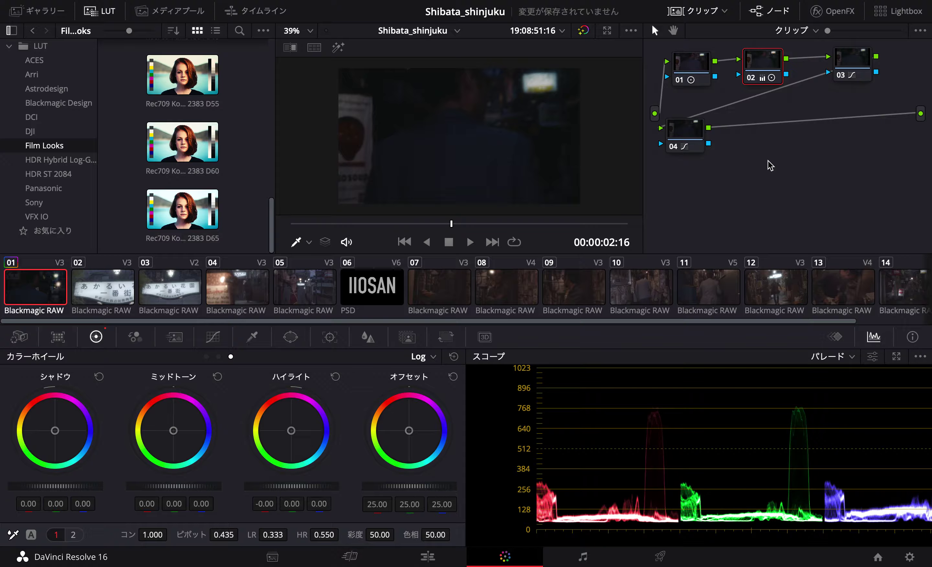
{"action": "left_click", "coordinate": [694, 136]}
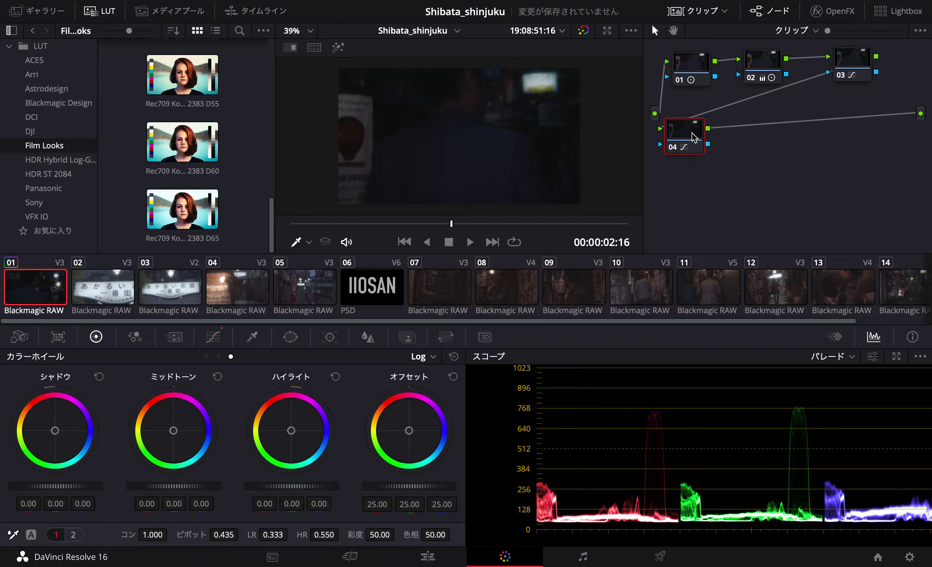
Add serial node 05 after node 04 with Log highlights warmed to 0.02/-0.00/-0.03.
{"action": "key", "text": "alt+s"}
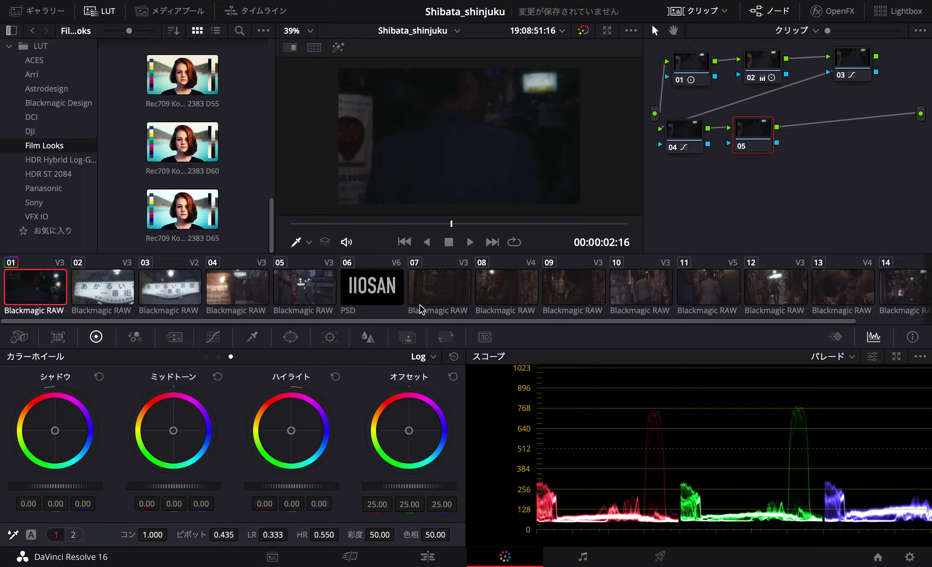
{"action": "left_click_drag", "start_coordinate": [278, 444], "coordinate": [280, 443]}
{"action": "left_click", "coordinate": [367, 225]}
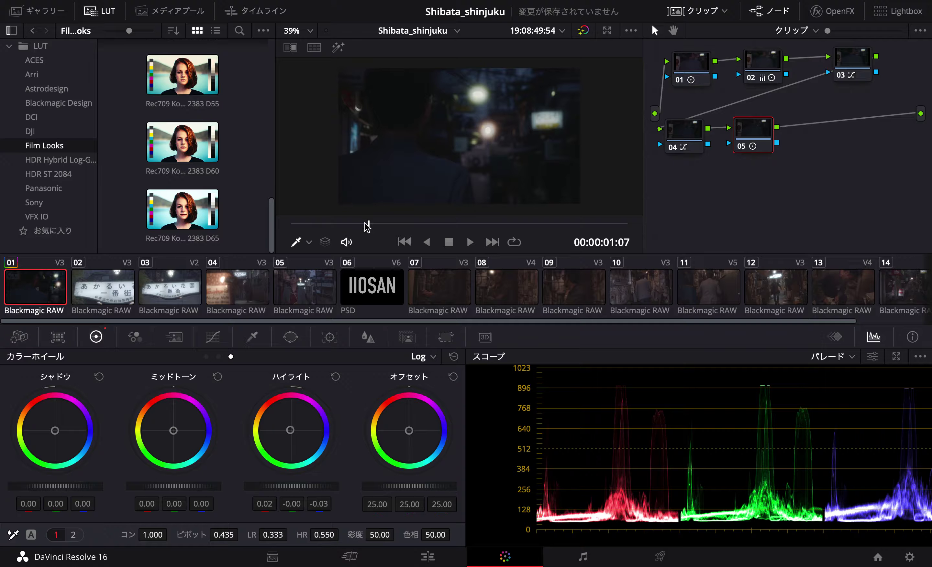
{"action": "key", "text": "Right"}
{"action": "key", "text": "Right"}
{"action": "key", "text": "Right"}
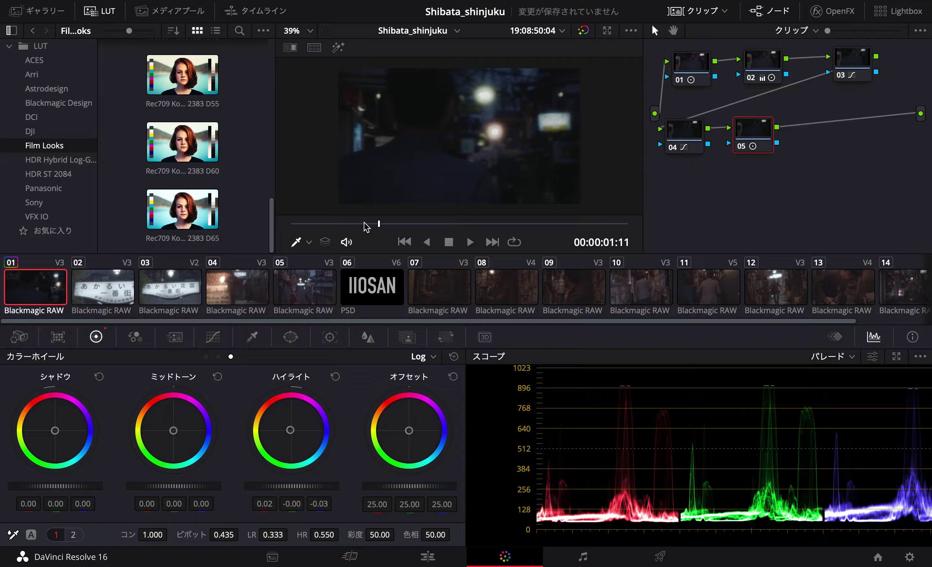
{"action": "left_click", "coordinate": [19, 338]}
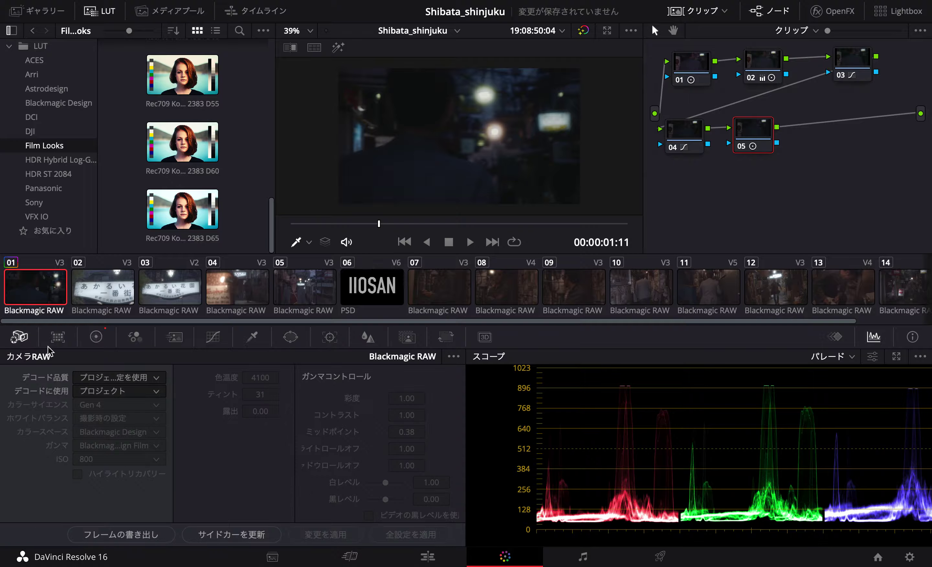
Set Camera RAW to decode using clip settings and set the tint to 16.
{"action": "left_click", "coordinate": [116, 391]}
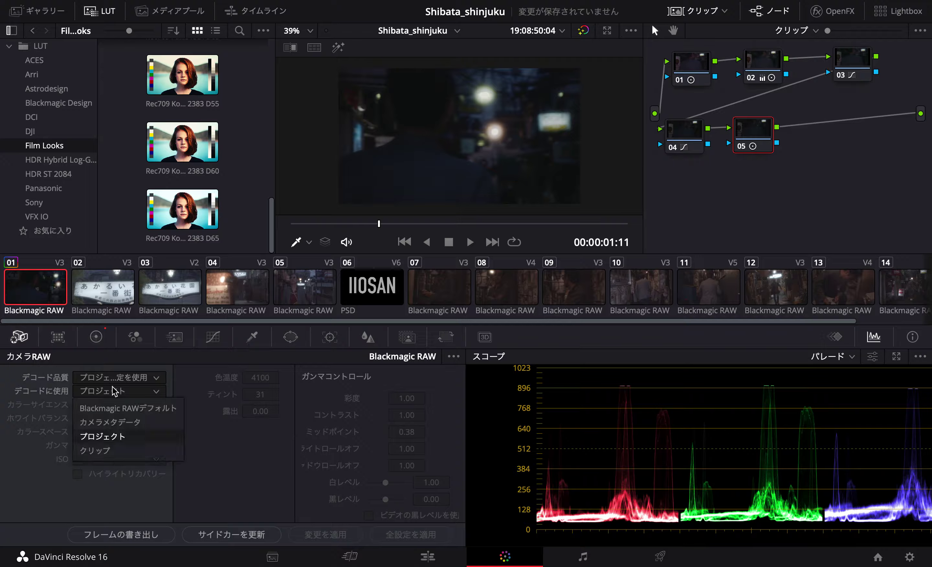
{"action": "left_click", "coordinate": [84, 450]}
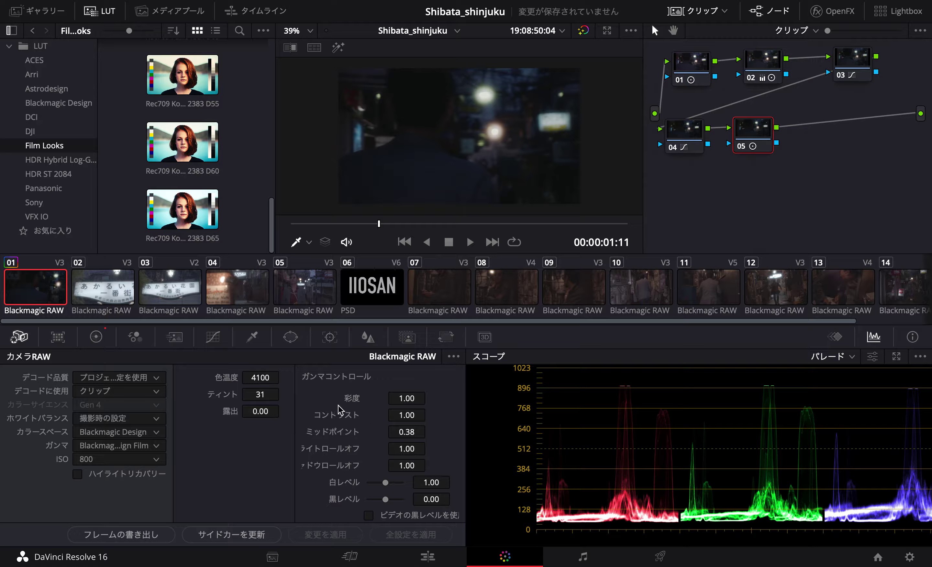
{"action": "left_click_drag", "start_coordinate": [263, 378], "coordinate": [261, 394]}
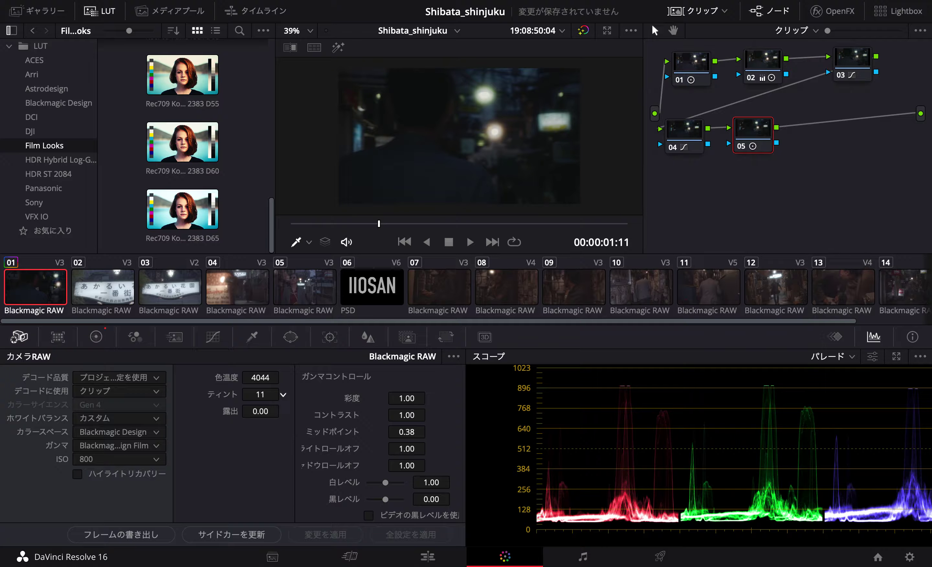
{"action": "left_click_drag", "start_coordinate": [260, 395], "coordinate": [260, 394]}
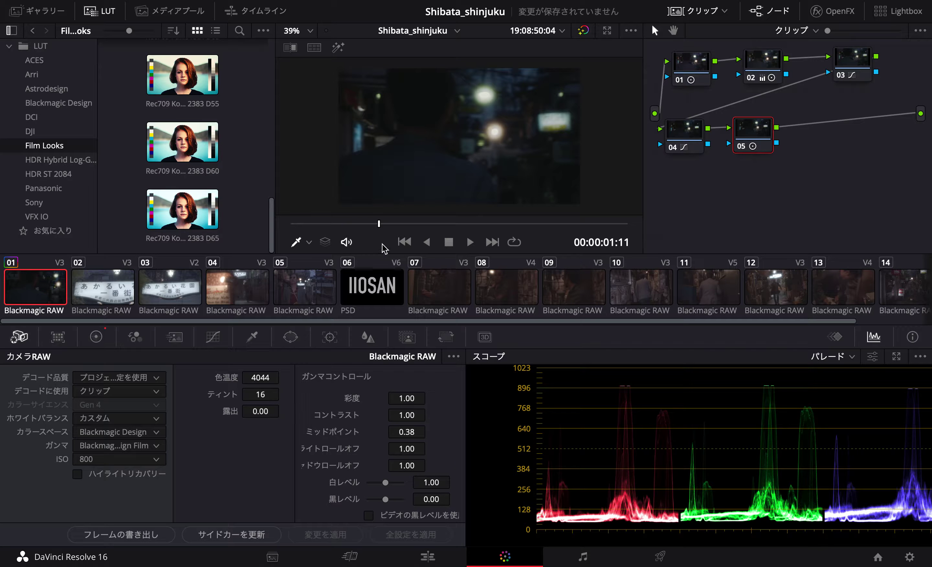
Raise the colour temperature to 4806, checking frames at 02:00–03:20, then open Project Settings.
{"action": "left_click", "coordinate": [411, 225]}
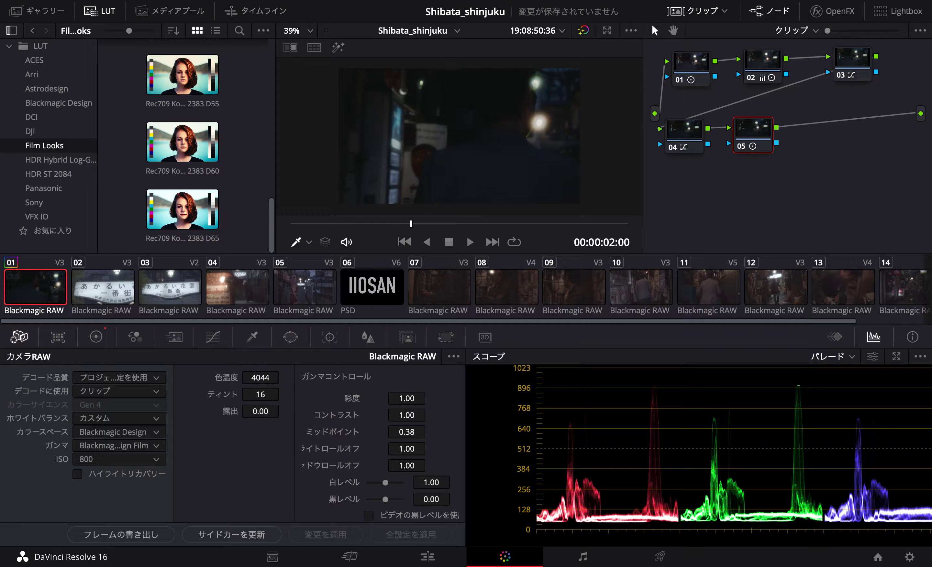
{"action": "left_click_drag", "start_coordinate": [261, 378], "coordinate": [264, 378]}
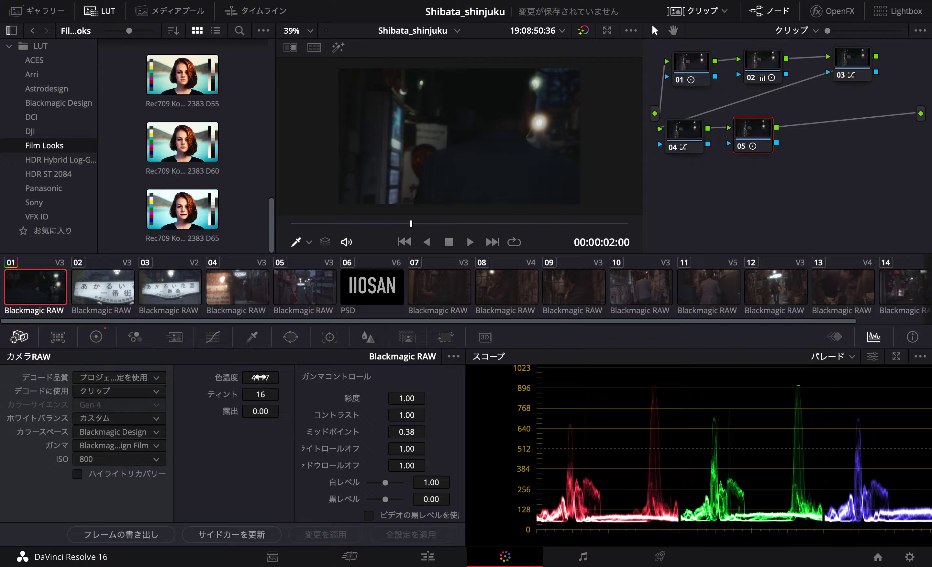
{"action": "left_click_drag", "start_coordinate": [260, 378], "coordinate": [259, 372]}
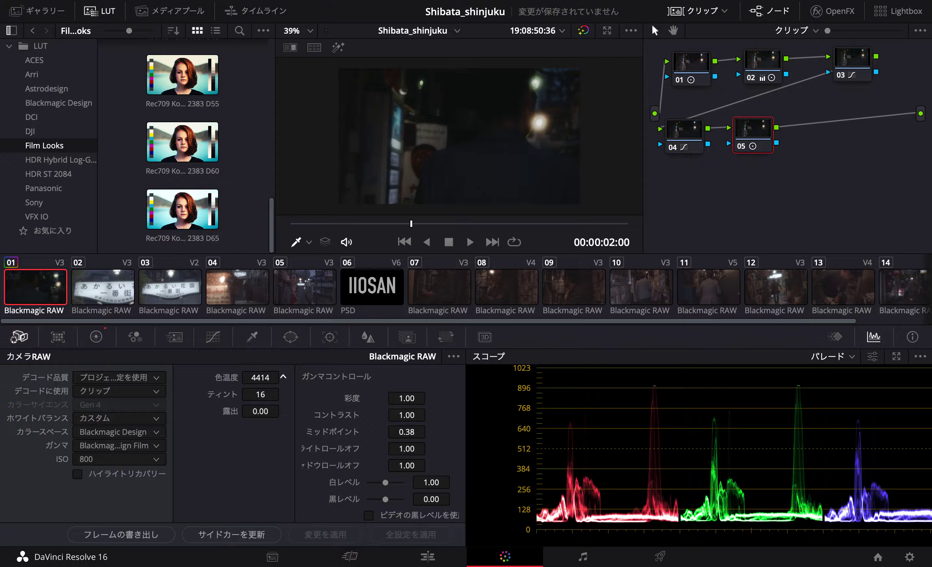
{"action": "left_click", "coordinate": [439, 224]}
{"action": "left_click", "coordinate": [521, 224]}
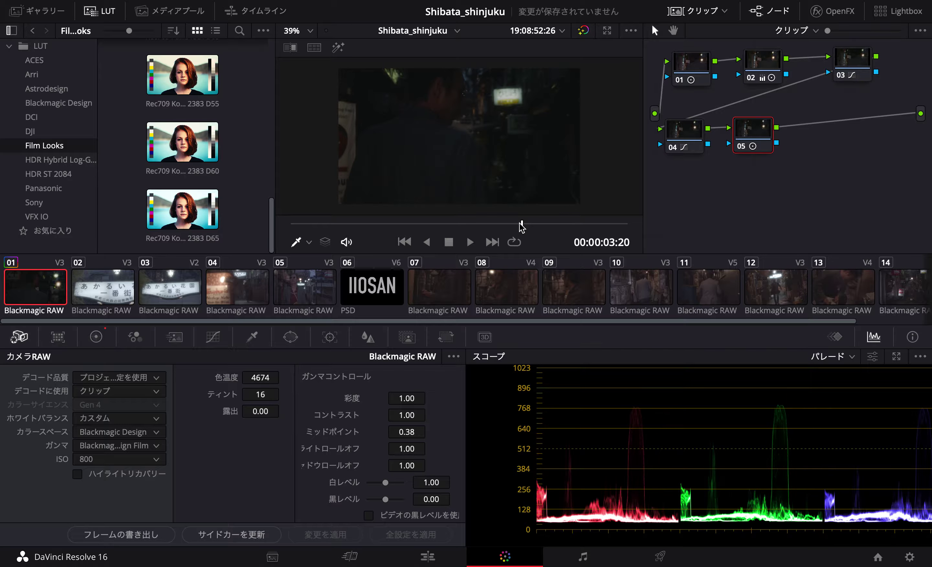
{"action": "left_click_drag", "start_coordinate": [255, 377], "coordinate": [264, 379]}
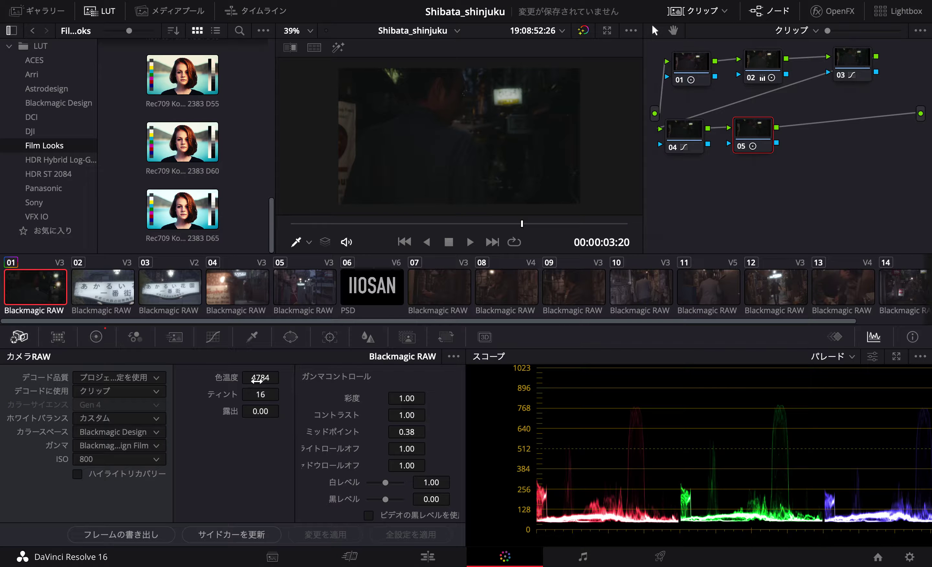
{"action": "left_click", "coordinate": [909, 558]}
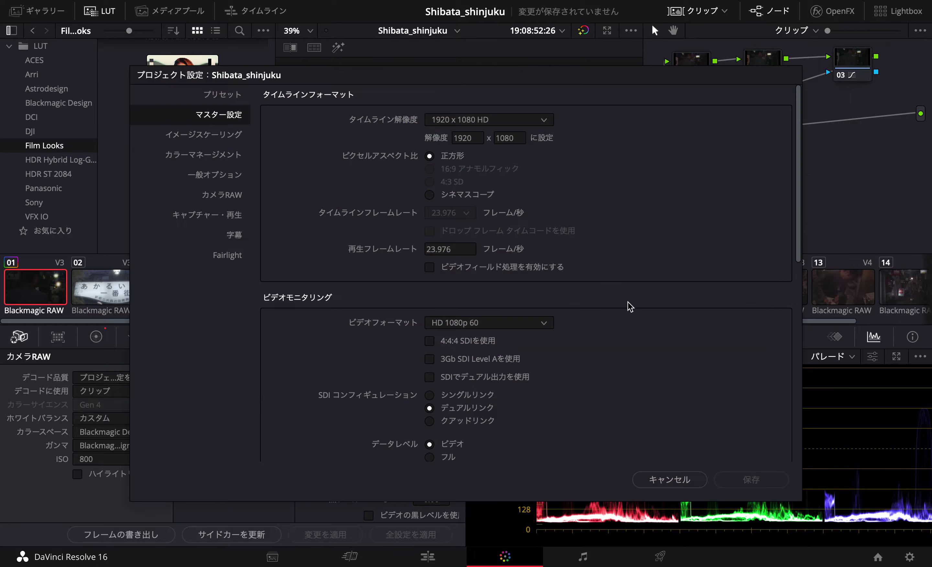
Browse the settings pages, then inspect Camera RAW's dropdowns, keeping the ARRI Alexa profile.
{"action": "left_click", "coordinate": [213, 138]}
{"action": "left_click", "coordinate": [212, 156]}
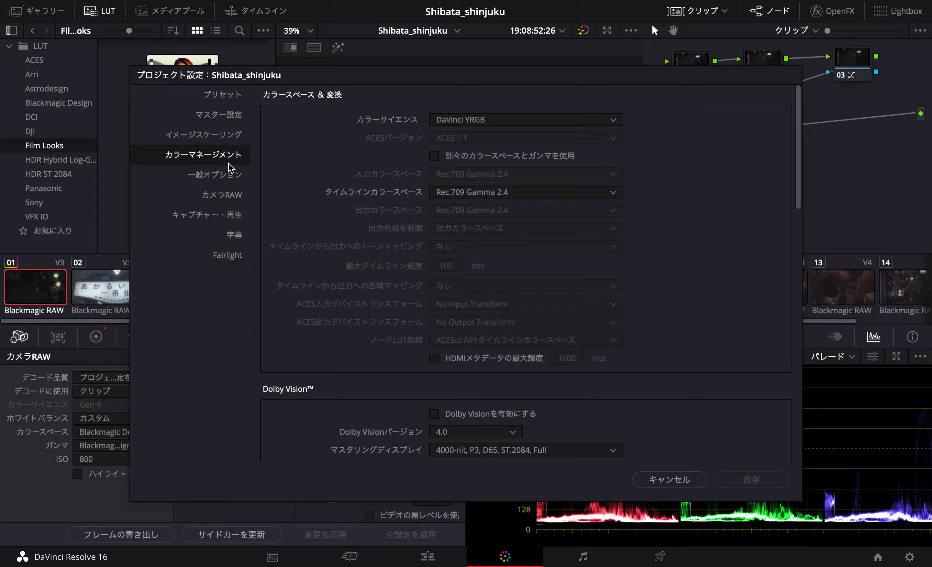
{"action": "left_click", "coordinate": [217, 179]}
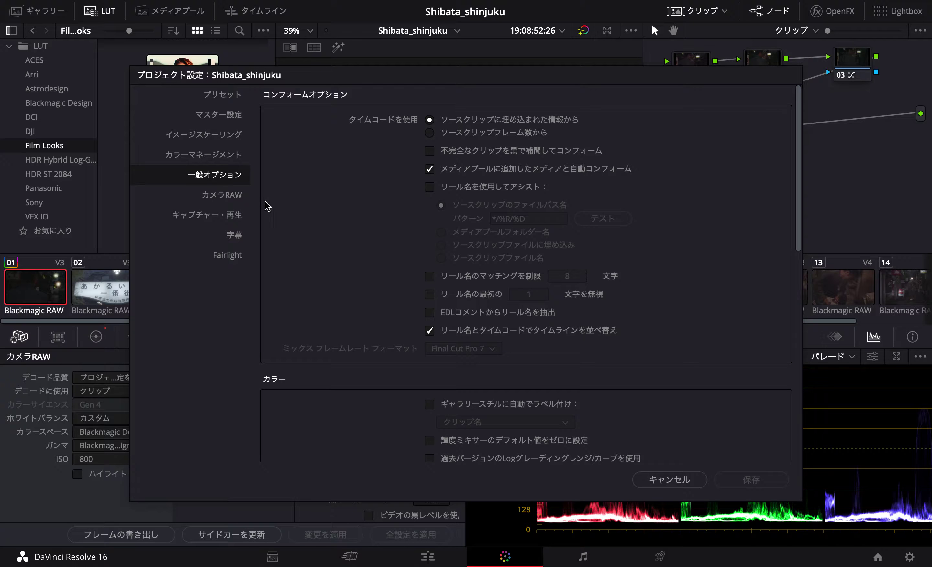
{"action": "scroll", "coordinate": [333, 235], "scroll_direction": "down", "scroll_amount": 10}
{"action": "left_click", "coordinate": [228, 200]}
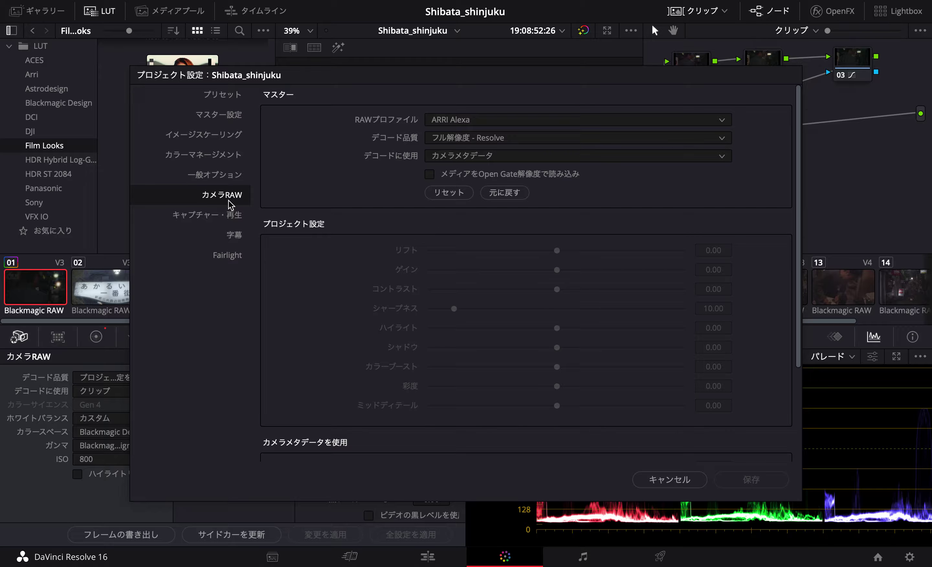
{"action": "left_click", "coordinate": [461, 157]}
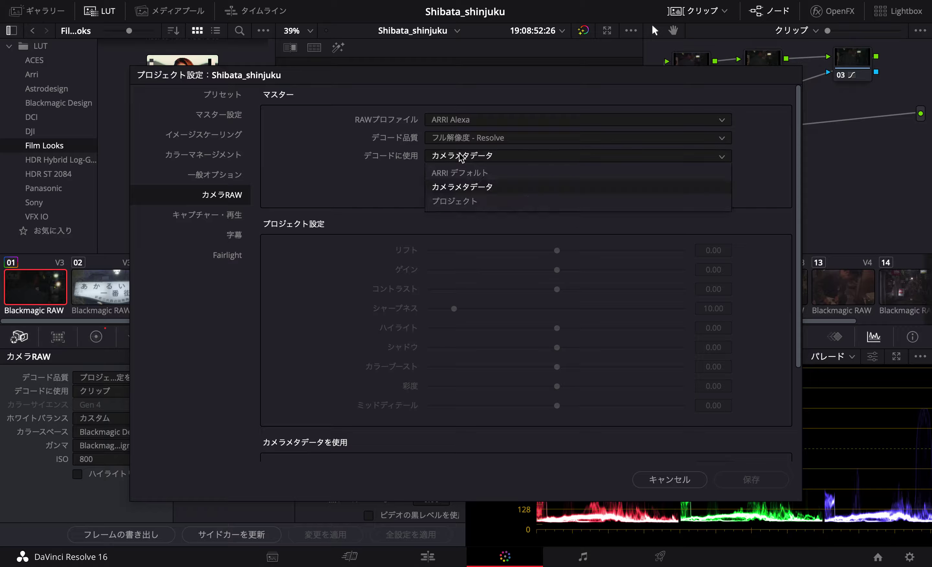
{"action": "left_click", "coordinate": [476, 142]}
{"action": "left_click", "coordinate": [476, 142]}
{"action": "left_click", "coordinate": [475, 139]}
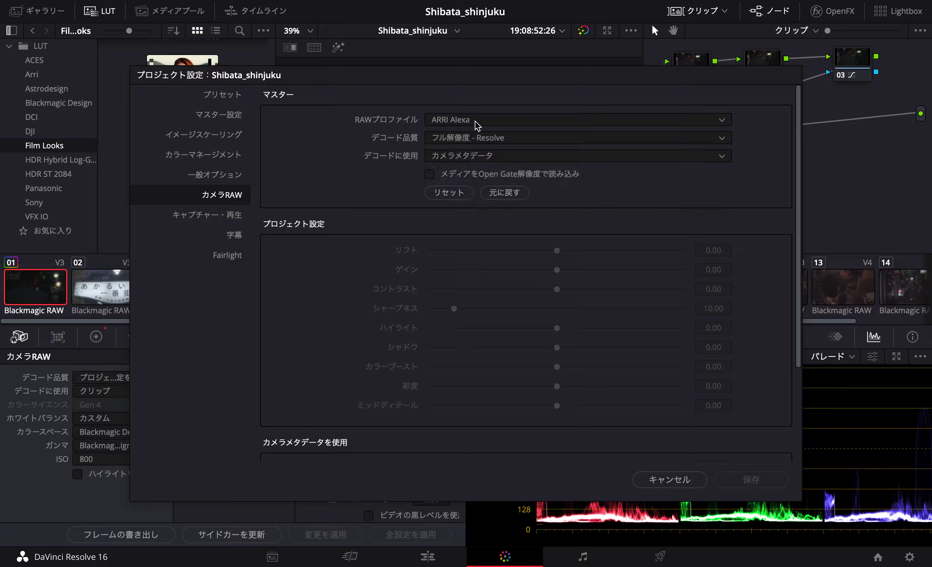
{"action": "left_click", "coordinate": [475, 121]}
{"action": "left_click", "coordinate": [476, 122]}
Review the Master Settings, Image Scaling, Color Management and General Options pages.
{"action": "scroll", "coordinate": [374, 192], "scroll_direction": "down", "scroll_amount": 3}
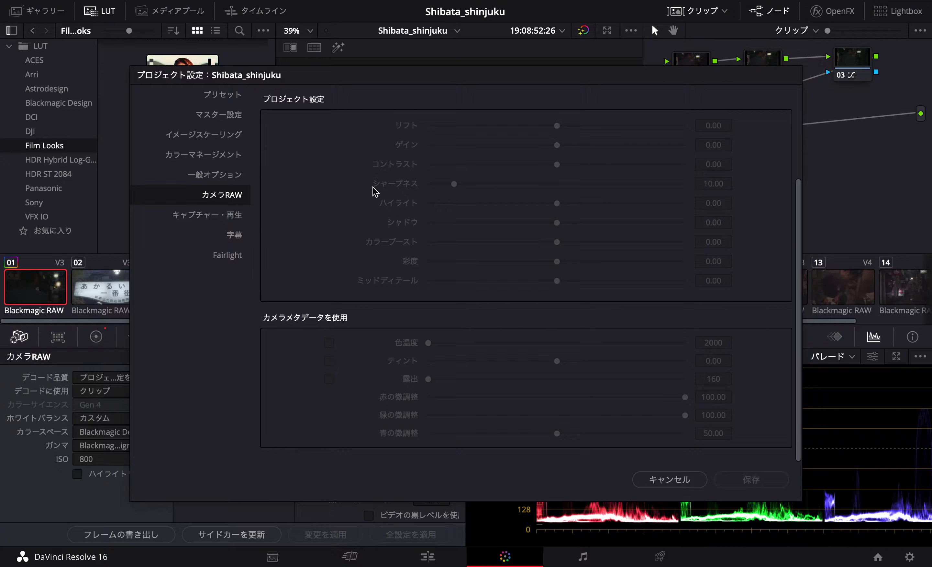
{"action": "scroll", "coordinate": [375, 192], "scroll_direction": "up", "scroll_amount": 3}
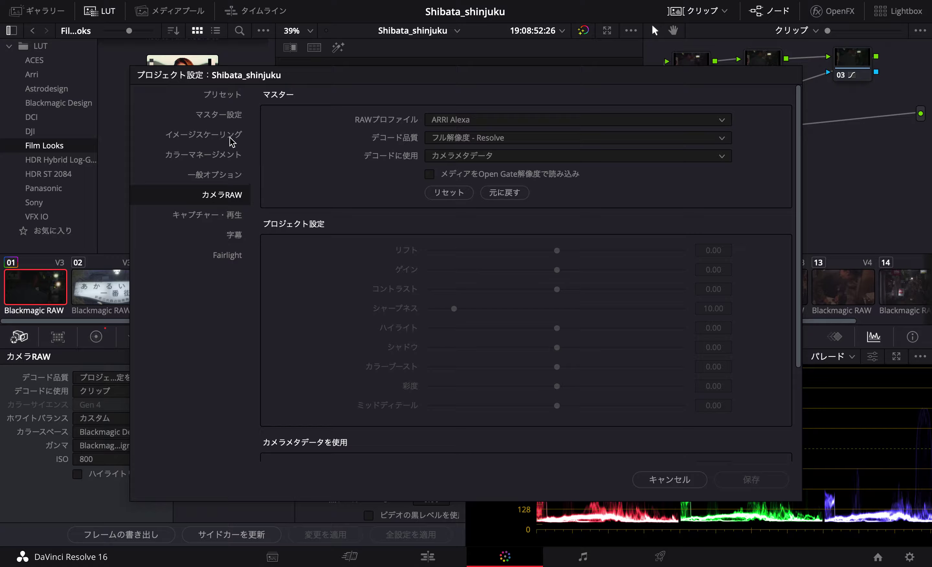
{"action": "left_click", "coordinate": [225, 119]}
{"action": "scroll", "coordinate": [344, 179], "scroll_direction": "down", "scroll_amount": 6}
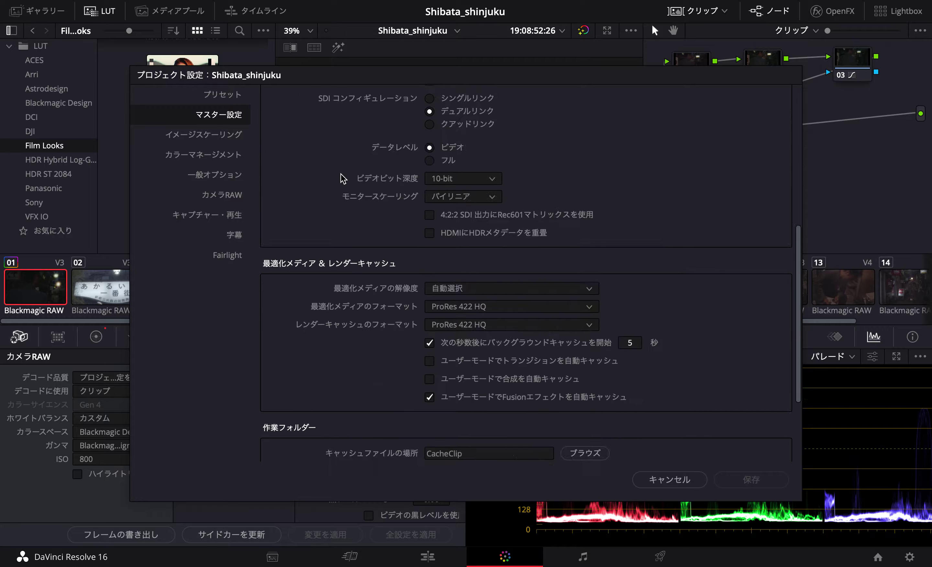
{"action": "scroll", "coordinate": [344, 179], "scroll_direction": "down", "scroll_amount": 3}
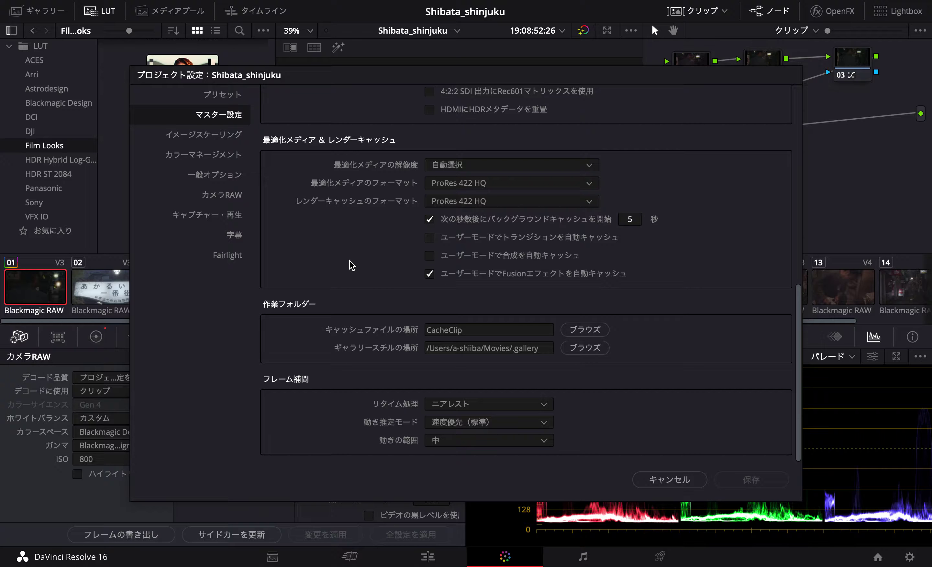
{"action": "scroll", "coordinate": [352, 265], "scroll_direction": "up", "scroll_amount": 3}
{"action": "scroll", "coordinate": [352, 265], "scroll_direction": "up", "scroll_amount": 2}
{"action": "scroll", "coordinate": [352, 264], "scroll_direction": "up", "scroll_amount": 2}
{"action": "scroll", "coordinate": [352, 265], "scroll_direction": "up", "scroll_amount": 2}
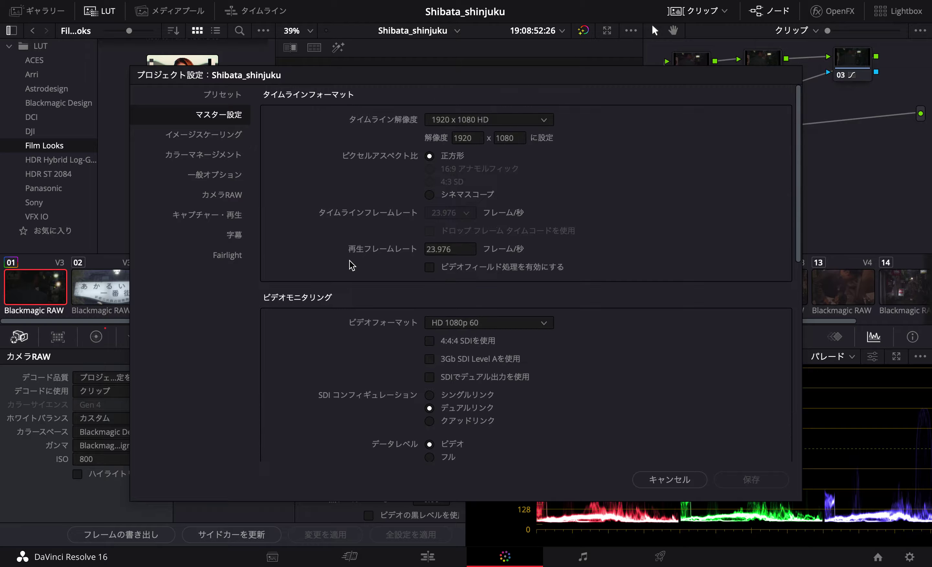
{"action": "left_click", "coordinate": [215, 136]}
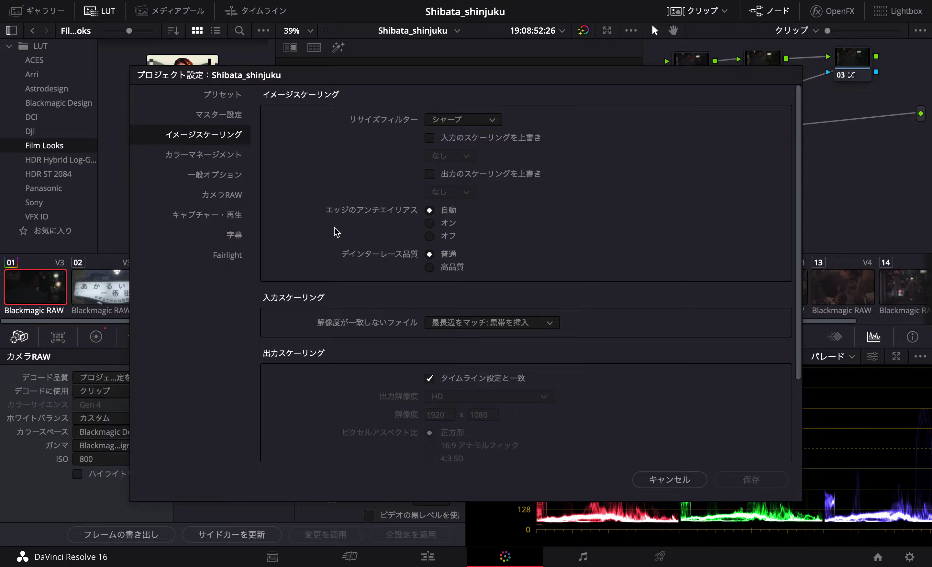
{"action": "scroll", "coordinate": [336, 232], "scroll_direction": "down", "scroll_amount": 3}
{"action": "left_click", "coordinate": [229, 160]}
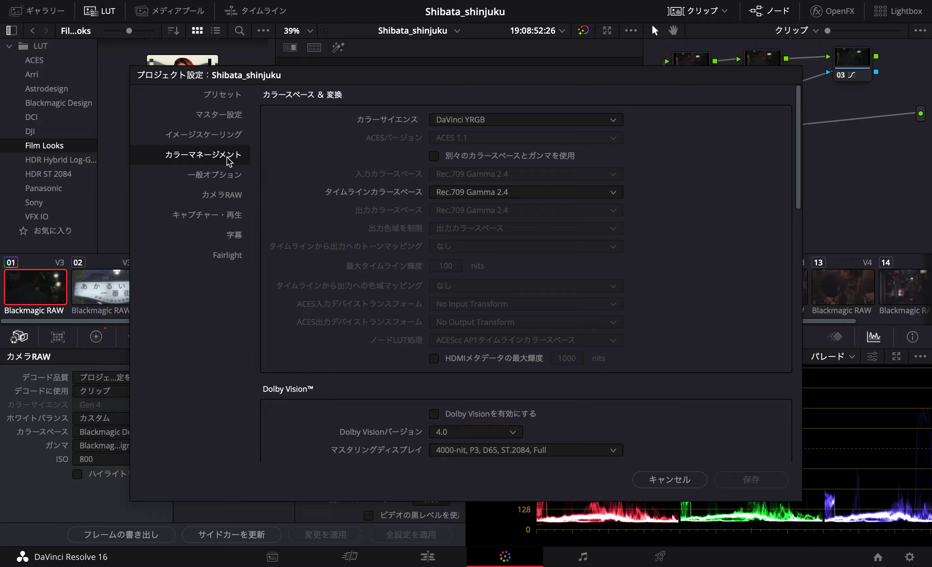
{"action": "scroll", "coordinate": [336, 207], "scroll_direction": "down", "scroll_amount": 1}
{"action": "scroll", "coordinate": [319, 207], "scroll_direction": "down", "scroll_amount": 5}
{"action": "scroll", "coordinate": [318, 208], "scroll_direction": "down", "scroll_amount": 2}
{"action": "scroll", "coordinate": [319, 208], "scroll_direction": "down", "scroll_amount": 3}
{"action": "scroll", "coordinate": [318, 208], "scroll_direction": "down", "scroll_amount": 10}
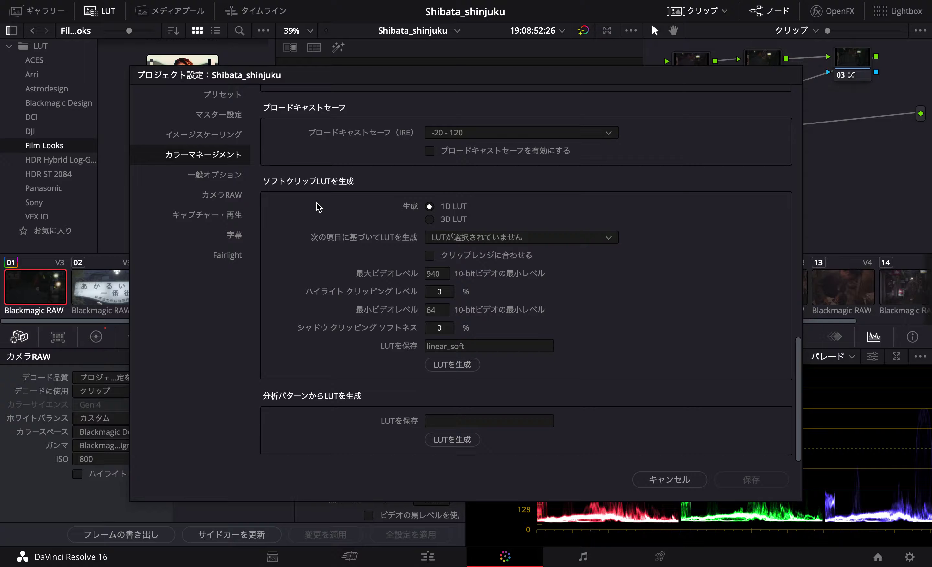
{"action": "left_click", "coordinate": [230, 175]}
{"action": "scroll", "coordinate": [335, 246], "scroll_direction": "up", "scroll_amount": 10}
{"action": "scroll", "coordinate": [335, 245], "scroll_direction": "up", "scroll_amount": 4}
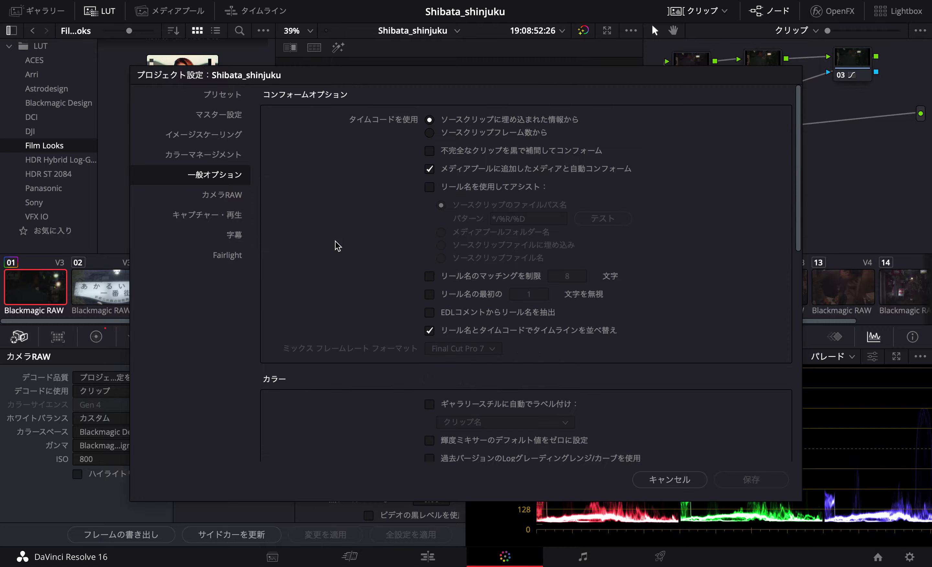
Return to Camera RAW, check the decode source and quality, and open the RAW Profile list.
{"action": "left_click", "coordinate": [226, 201]}
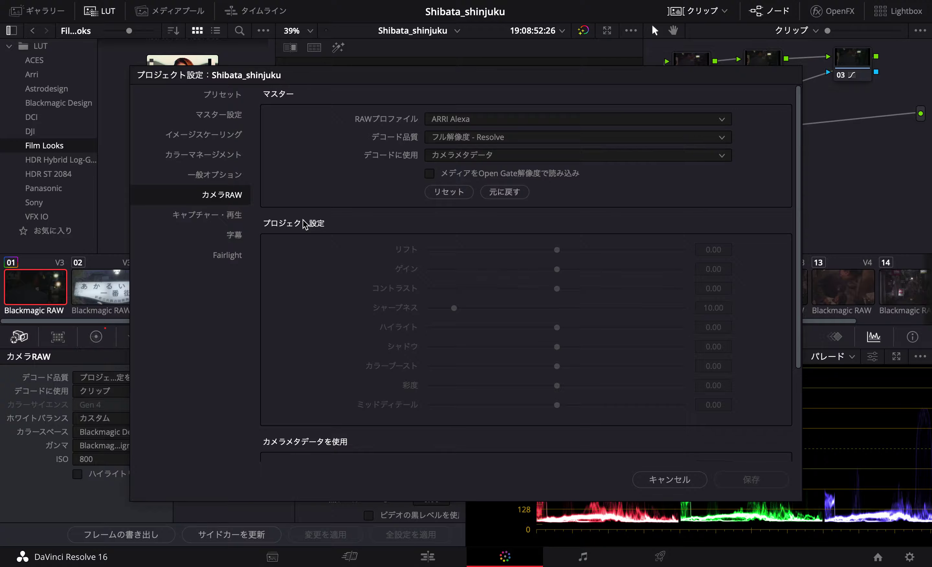
{"action": "scroll", "coordinate": [303, 223], "scroll_direction": "down", "scroll_amount": 3}
{"action": "scroll", "coordinate": [303, 225], "scroll_direction": "up", "scroll_amount": 3}
{"action": "left_click", "coordinate": [507, 157]}
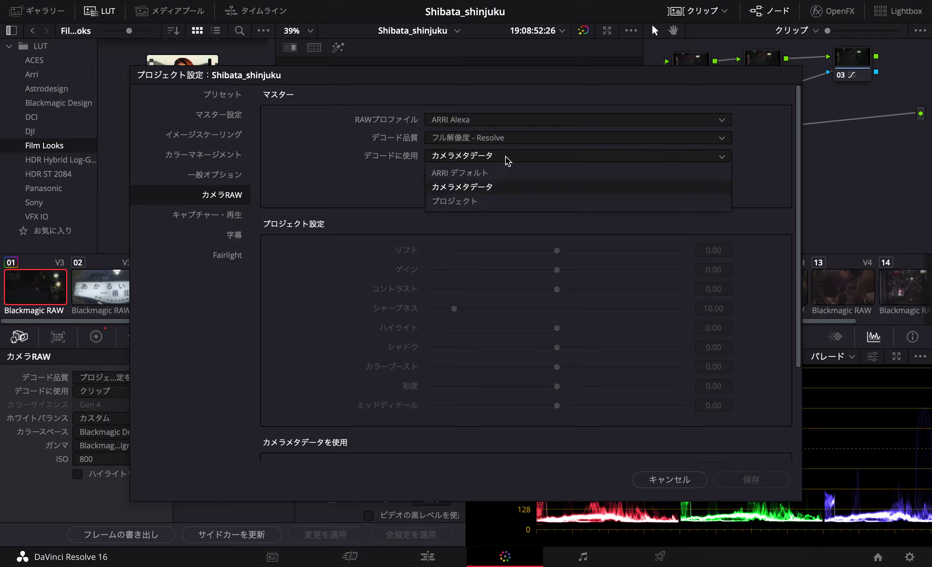
{"action": "left_click", "coordinate": [507, 160]}
{"action": "left_click", "coordinate": [508, 145]}
{"action": "left_click", "coordinate": [507, 146]}
{"action": "left_click", "coordinate": [498, 127]}
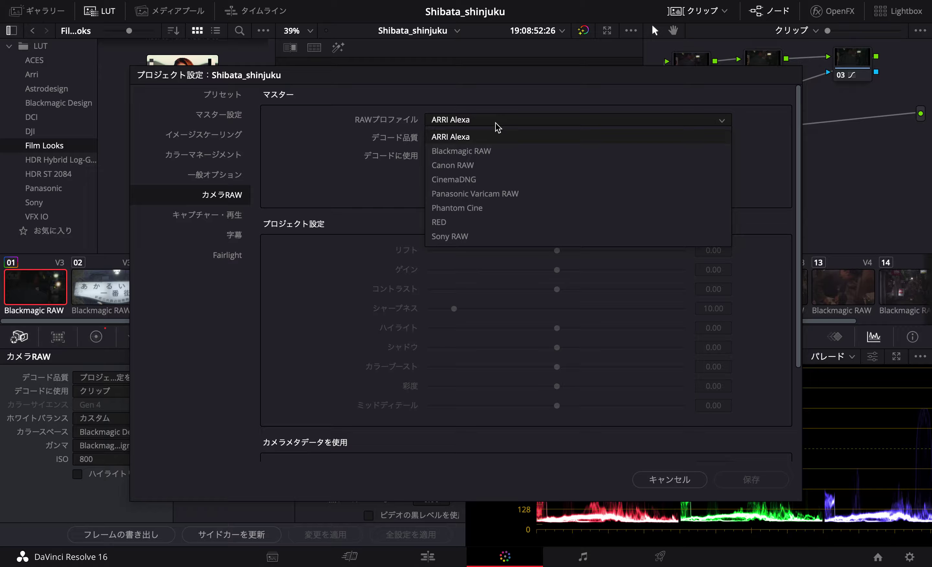
Switch the project RAW profile to Blackmagic RAW and close Project Settings.
{"action": "left_click", "coordinate": [488, 151]}
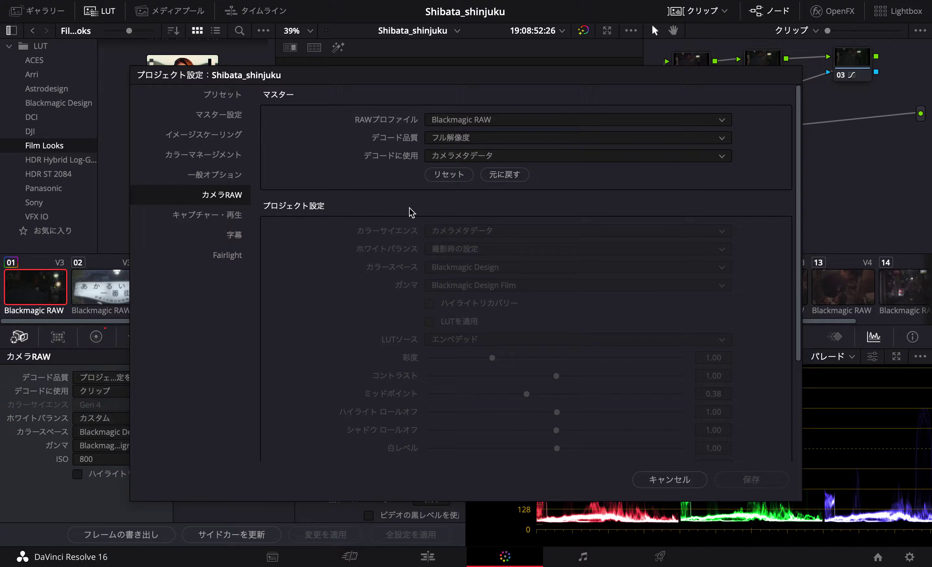
{"action": "scroll", "coordinate": [413, 214], "scroll_direction": "down", "scroll_amount": 3}
{"action": "scroll", "coordinate": [406, 228], "scroll_direction": "up", "scroll_amount": 3}
{"action": "left_click", "coordinate": [231, 220]}
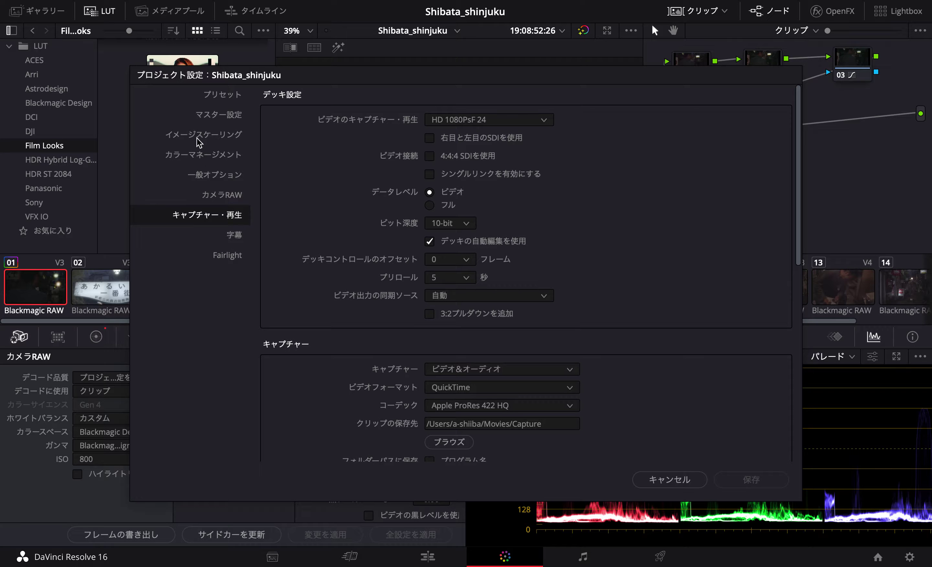
{"action": "left_click", "coordinate": [670, 481]}
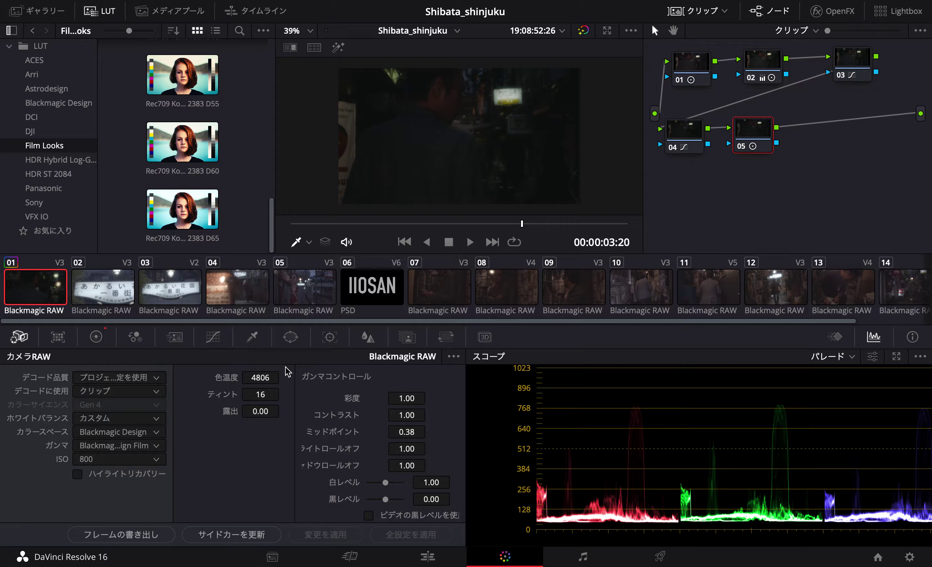
Reopen Project Settings and confirm the Camera RAW profile is still Blackmagic RAW.
{"action": "left_click", "coordinate": [910, 558]}
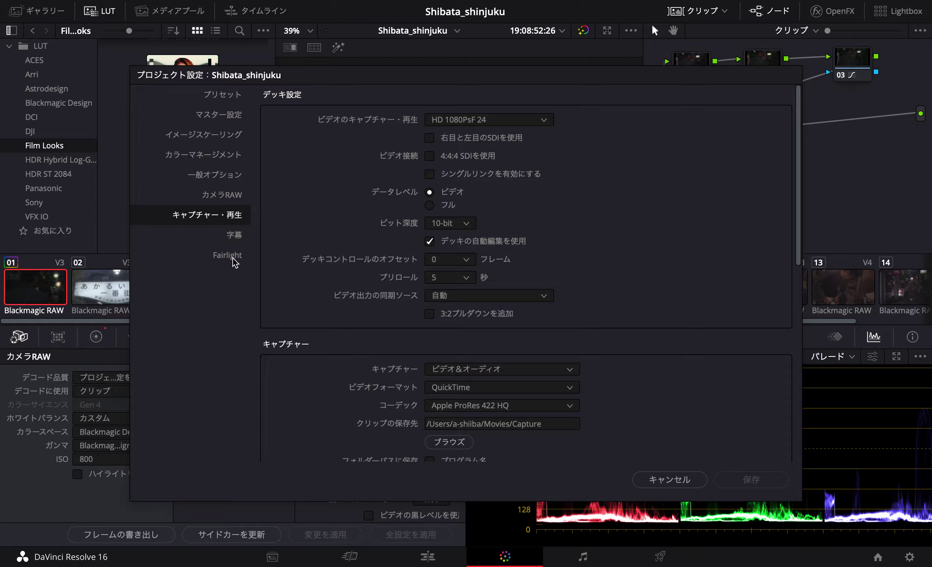
{"action": "left_click", "coordinate": [226, 193]}
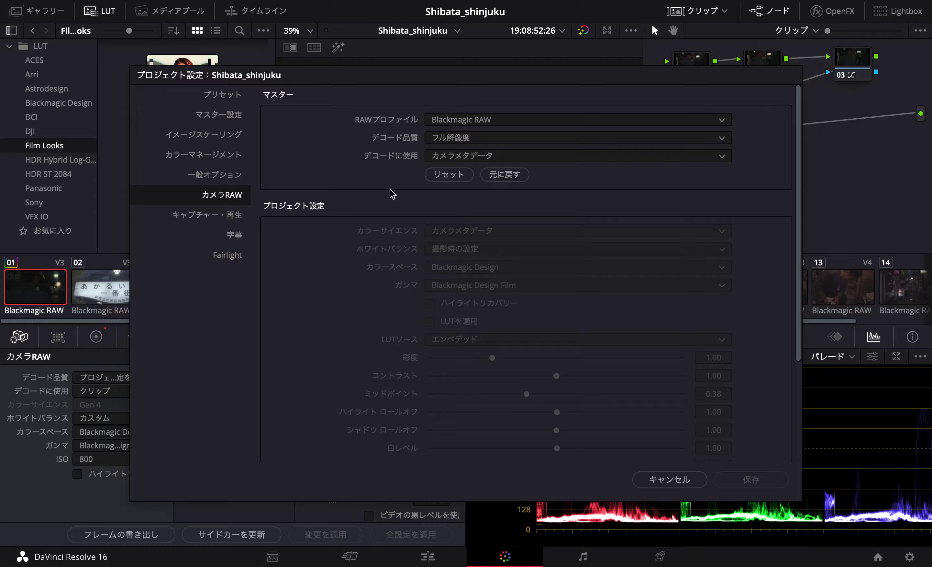
{"action": "left_click", "coordinate": [505, 121]}
{"action": "left_click", "coordinate": [504, 123]}
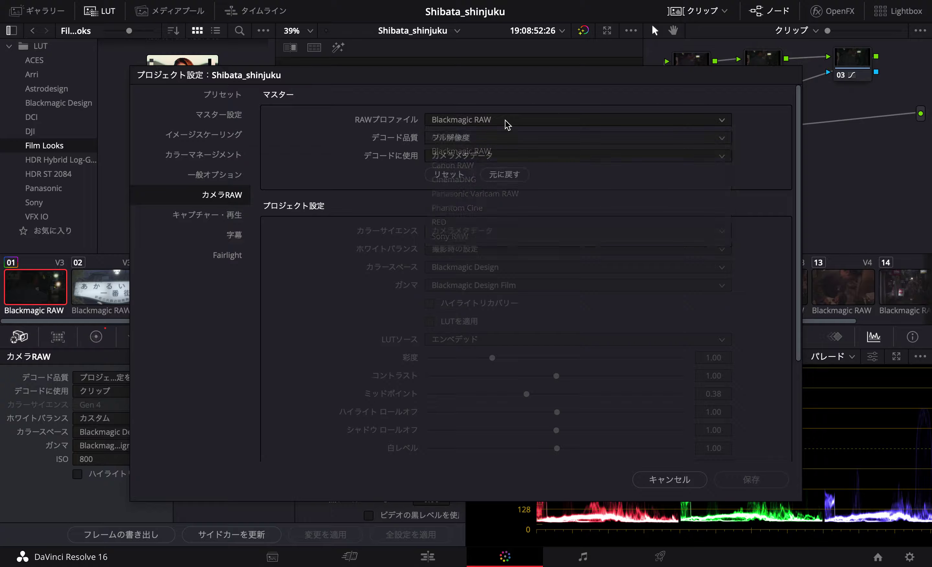
{"action": "left_click", "coordinate": [231, 174]}
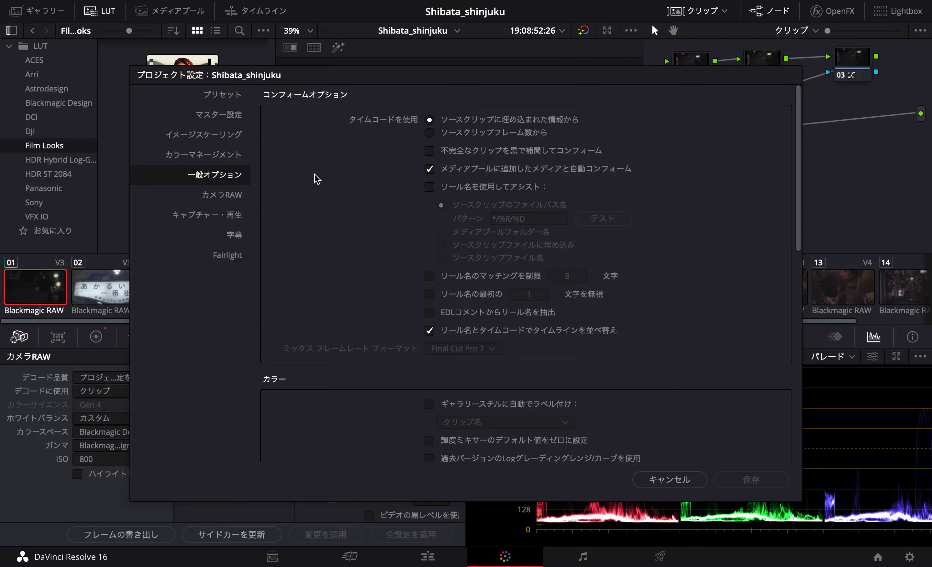
{"action": "scroll", "coordinate": [344, 192], "scroll_direction": "down", "scroll_amount": 4}
{"action": "scroll", "coordinate": [344, 191], "scroll_direction": "down", "scroll_amount": 6}
{"action": "scroll", "coordinate": [345, 192], "scroll_direction": "down", "scroll_amount": 2}
{"action": "scroll", "coordinate": [345, 191], "scroll_direction": "up", "scroll_amount": 4}
{"action": "scroll", "coordinate": [344, 191], "scroll_direction": "up", "scroll_amount": 3}
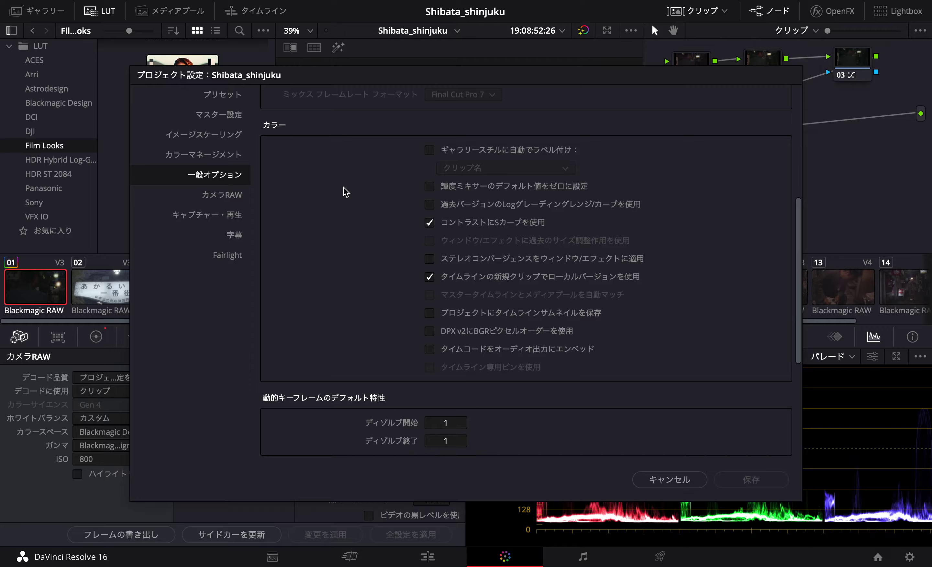
Browse the Color Management, Image Scaling, Master Settings and Presets pages.
{"action": "left_click", "coordinate": [203, 161]}
{"action": "scroll", "coordinate": [316, 191], "scroll_direction": "up", "scroll_amount": 5}
{"action": "scroll", "coordinate": [316, 191], "scroll_direction": "up", "scroll_amount": 5}
{"action": "scroll", "coordinate": [316, 192], "scroll_direction": "up", "scroll_amount": 6}
{"action": "scroll", "coordinate": [316, 191], "scroll_direction": "up", "scroll_amount": 2}
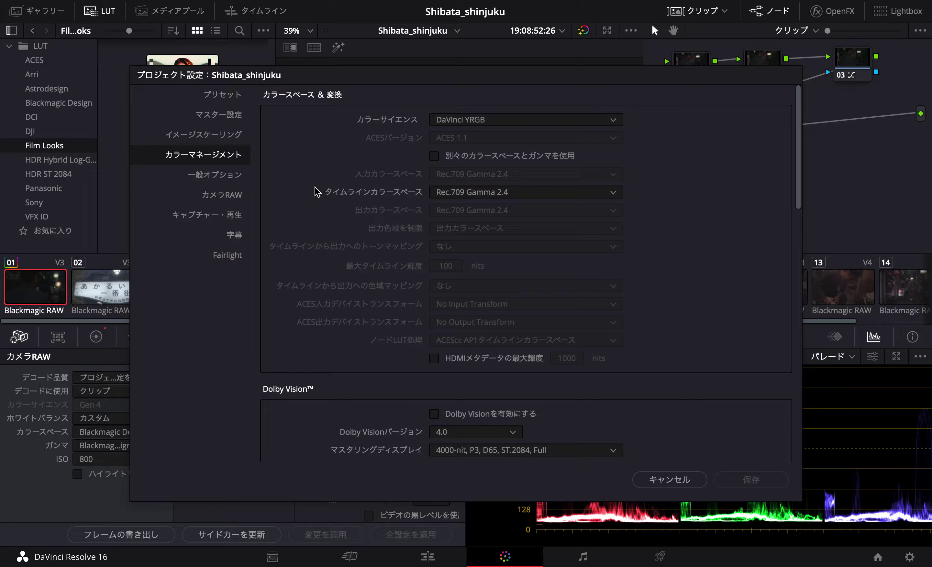
{"action": "scroll", "coordinate": [316, 191], "scroll_direction": "down", "scroll_amount": 4}
{"action": "scroll", "coordinate": [316, 191], "scroll_direction": "down", "scroll_amount": 4}
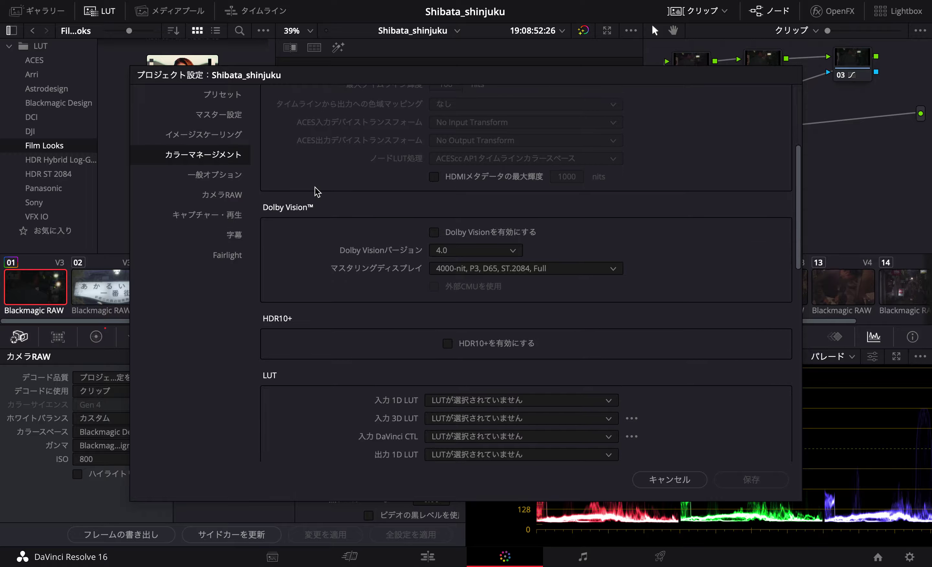
{"action": "scroll", "coordinate": [317, 191], "scroll_direction": "down", "scroll_amount": 1}
{"action": "scroll", "coordinate": [314, 193], "scroll_direction": "down", "scroll_amount": 5}
{"action": "scroll", "coordinate": [314, 192], "scroll_direction": "down", "scroll_amount": 4}
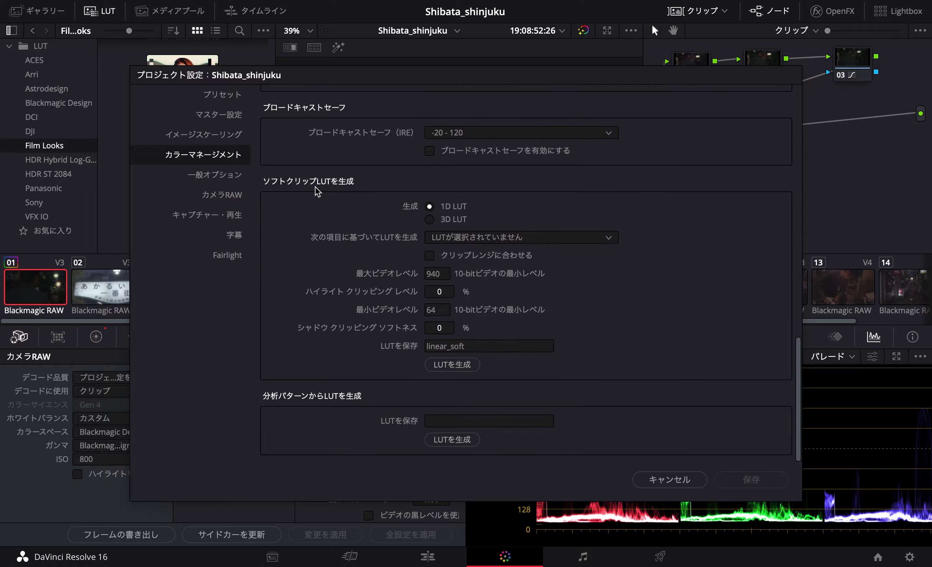
{"action": "left_click", "coordinate": [227, 142]}
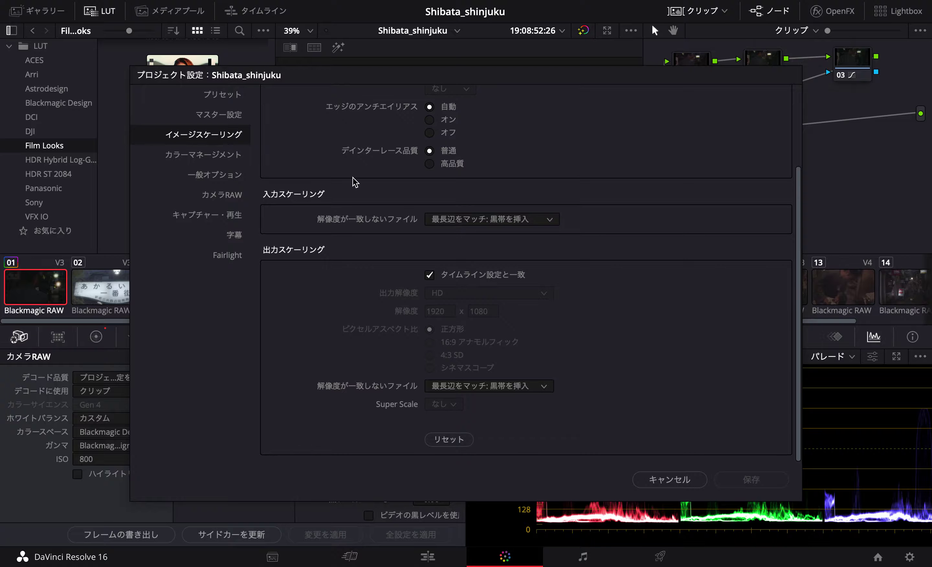
{"action": "scroll", "coordinate": [354, 183], "scroll_direction": "up", "scroll_amount": 3}
{"action": "left_click", "coordinate": [226, 122]}
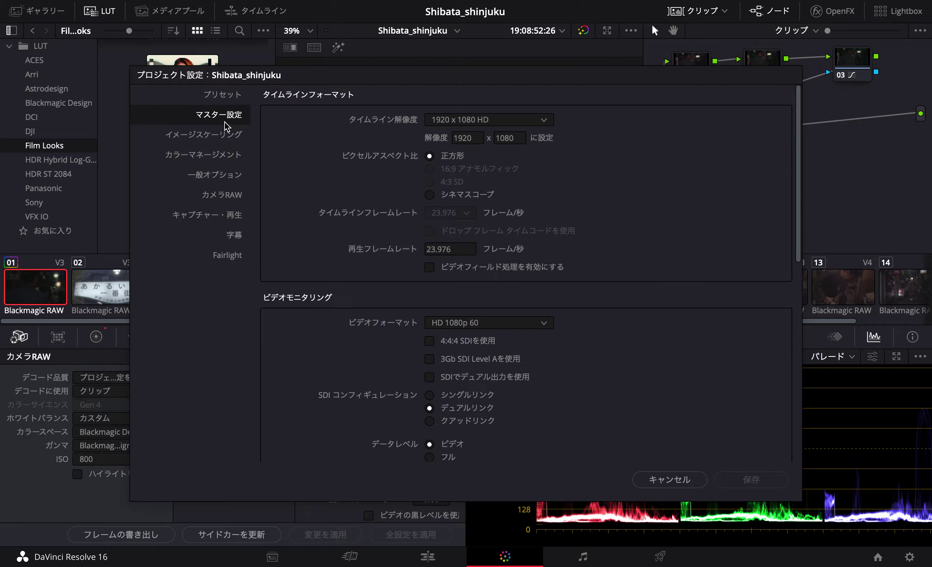
{"action": "scroll", "coordinate": [286, 160], "scroll_direction": "down", "scroll_amount": 5}
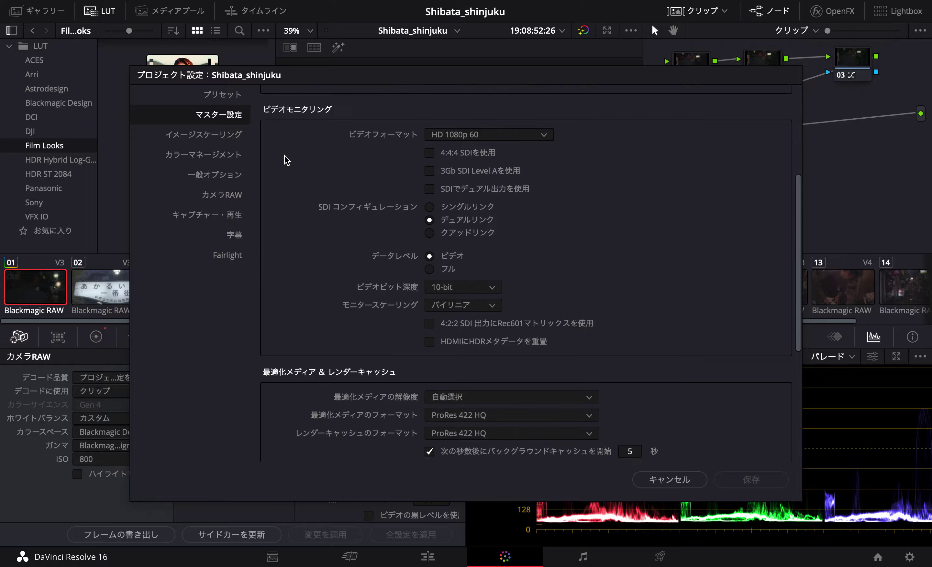
{"action": "scroll", "coordinate": [286, 160], "scroll_direction": "down", "scroll_amount": 2}
{"action": "scroll", "coordinate": [286, 160], "scroll_direction": "down", "scroll_amount": 4}
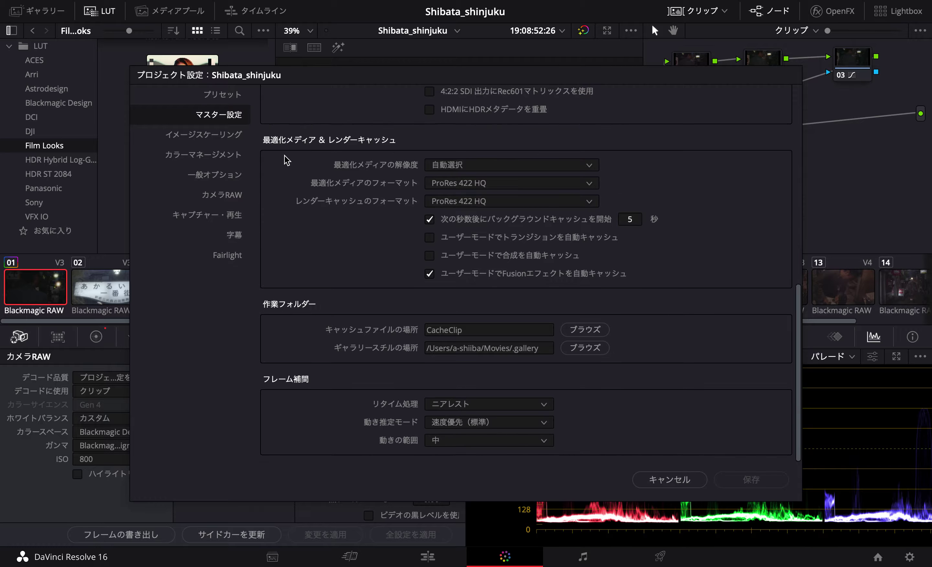
{"action": "left_click", "coordinate": [225, 102]}
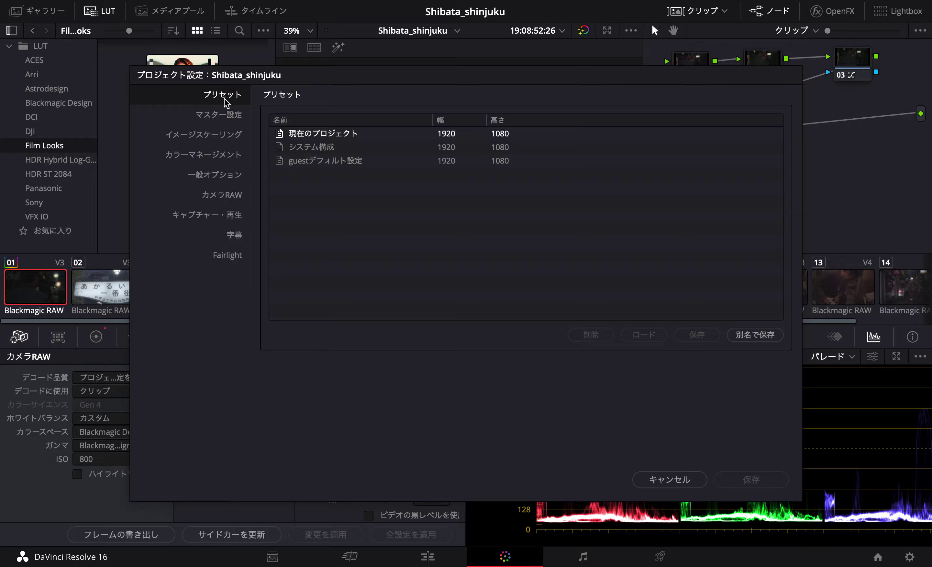
{"action": "left_click", "coordinate": [216, 137]}
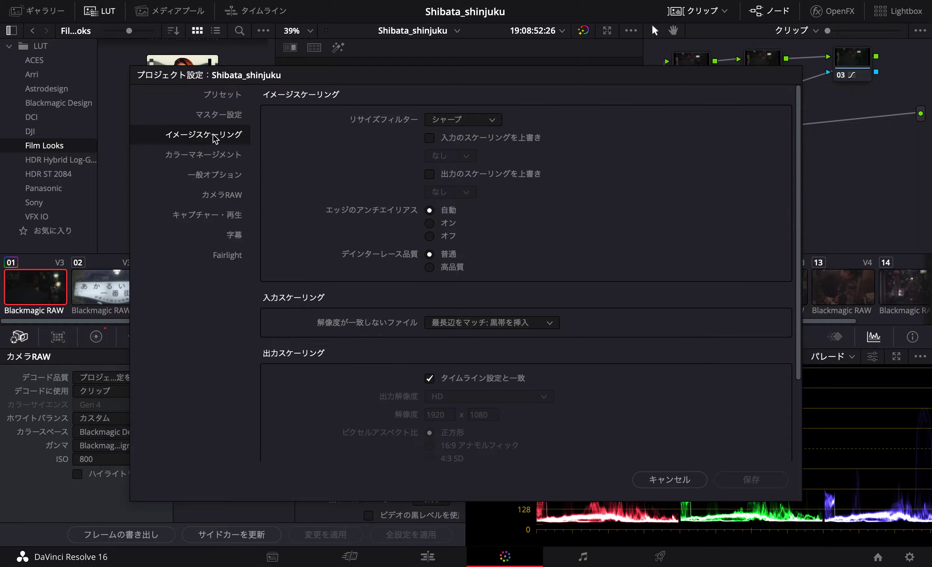
Return to Camera RAW, keeping decode quality at full resolution.
{"action": "left_click", "coordinate": [219, 156]}
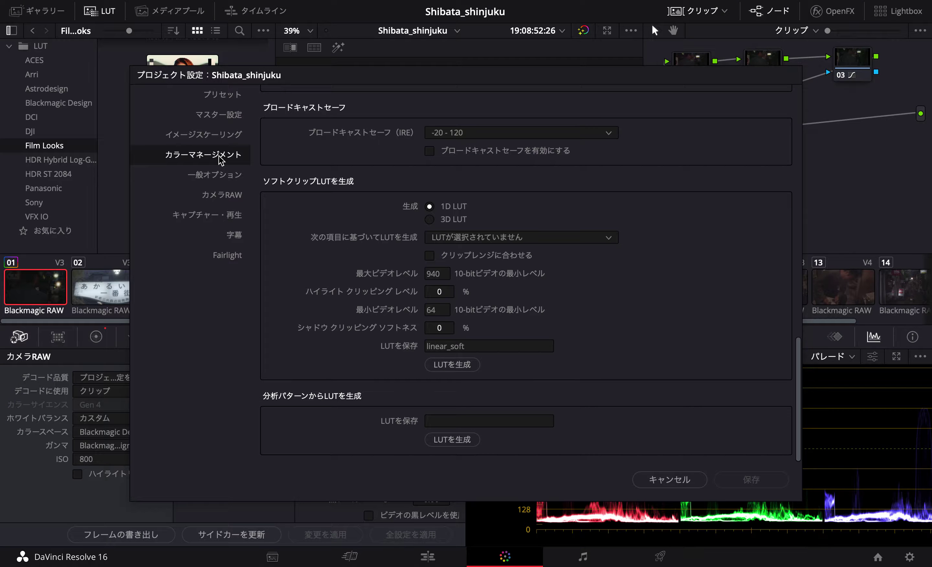
{"action": "left_click", "coordinate": [227, 198]}
{"action": "left_click", "coordinate": [477, 143]}
{"action": "left_click", "coordinate": [476, 144]}
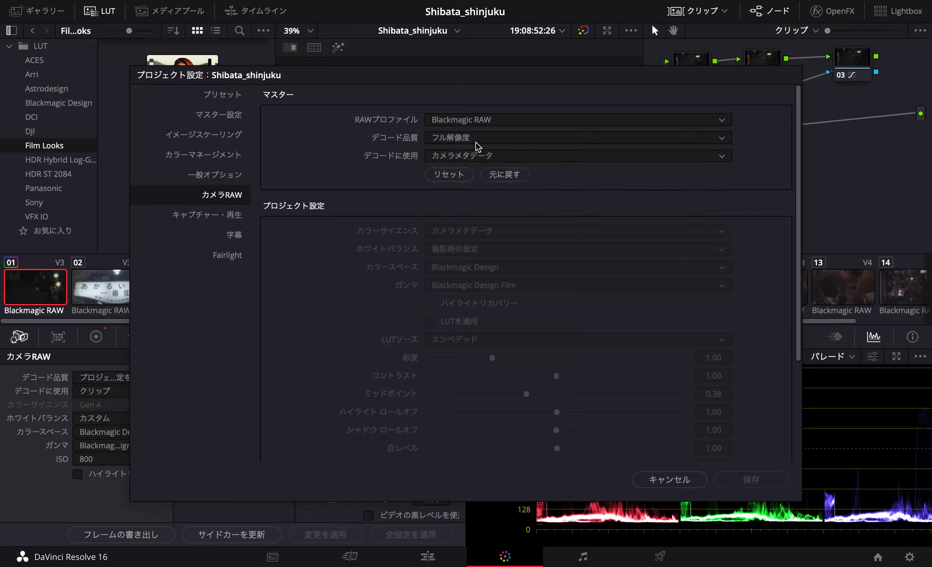
{"action": "left_click", "coordinate": [468, 157]}
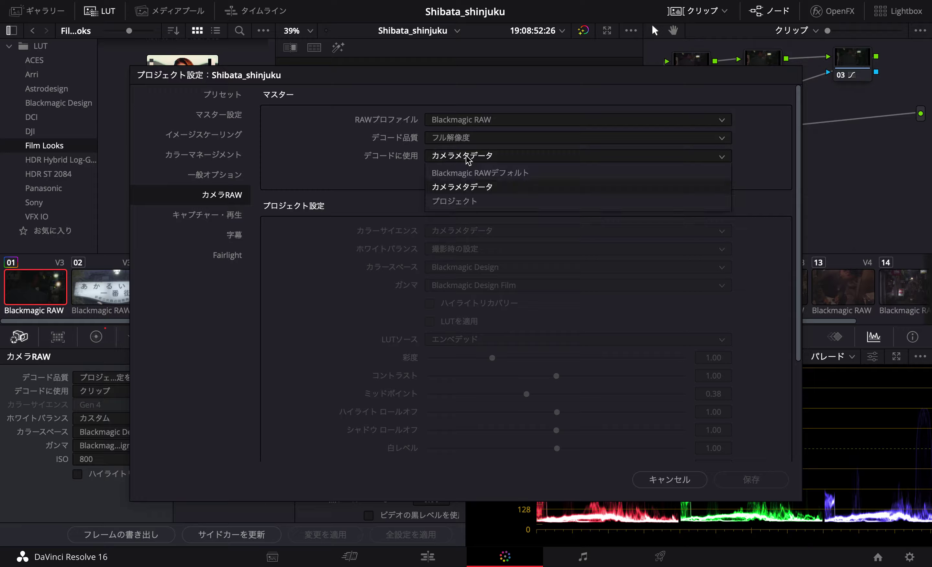
Decode the project's RAW using project settings with White Balance set to Custom.
{"action": "left_click", "coordinate": [454, 202]}
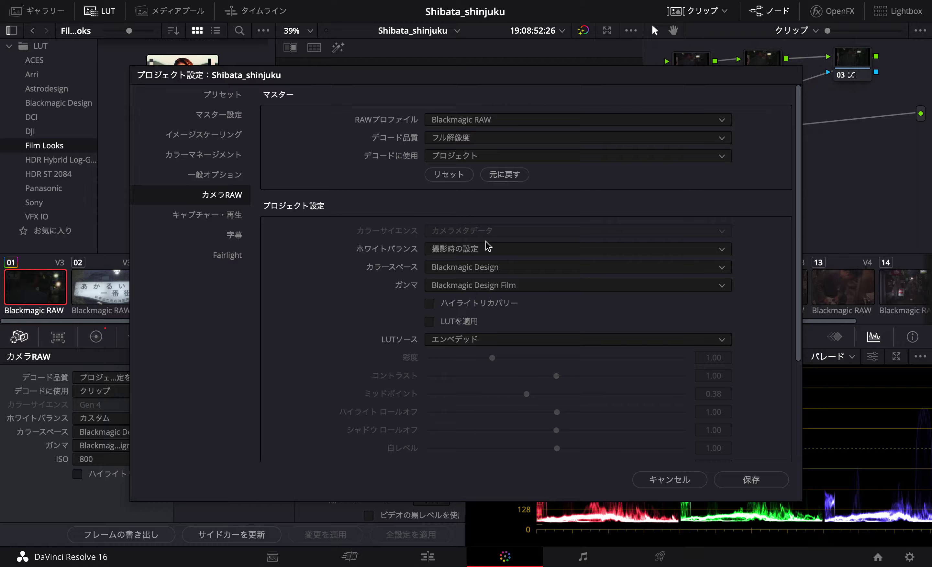
{"action": "left_click", "coordinate": [493, 250]}
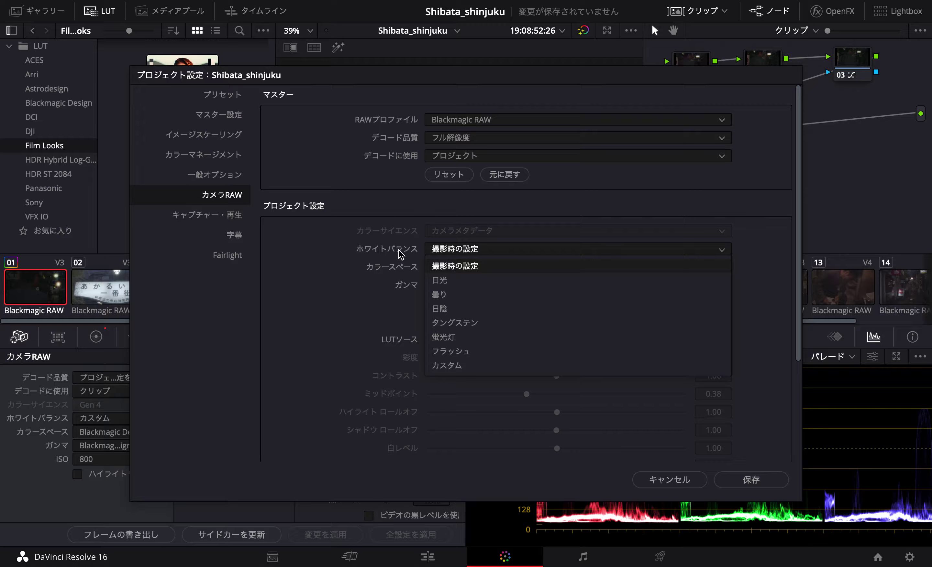
{"action": "left_click", "coordinate": [460, 268]}
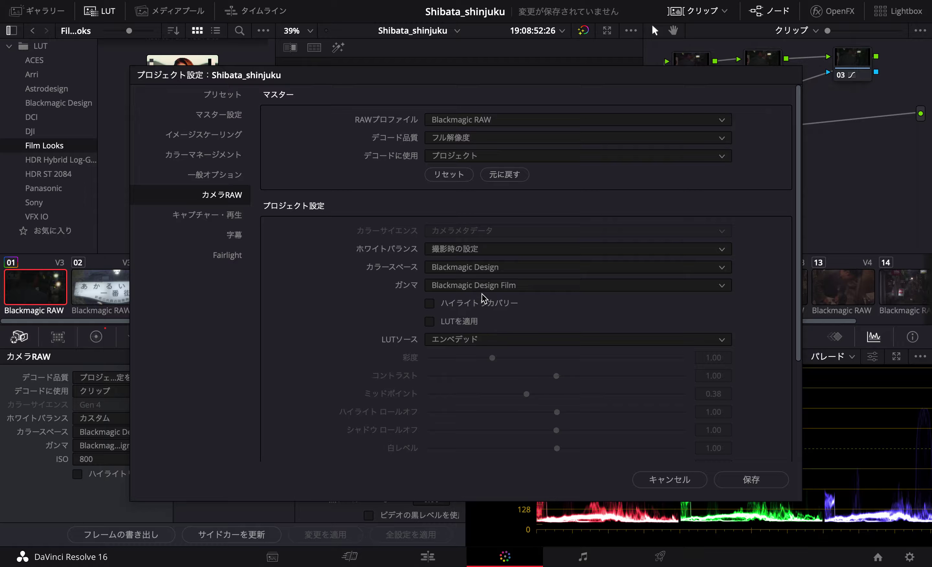
{"action": "left_click", "coordinate": [487, 251]}
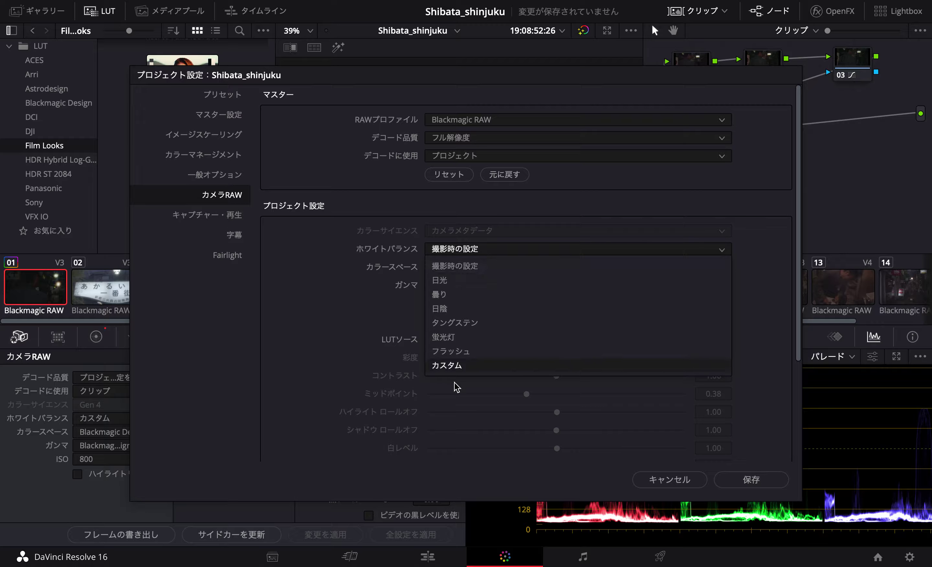
{"action": "left_click", "coordinate": [459, 368]}
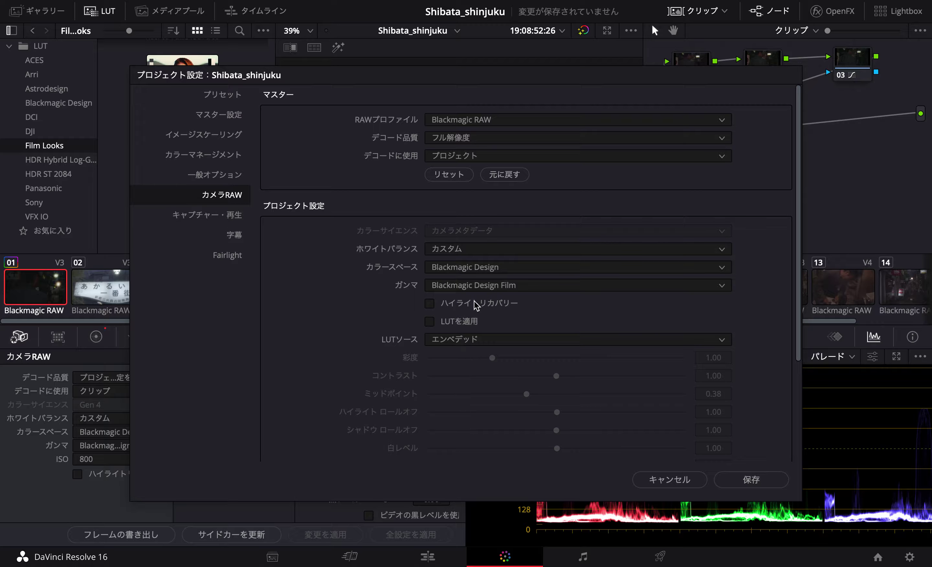
{"action": "scroll", "coordinate": [491, 307], "scroll_direction": "down", "scroll_amount": 5}
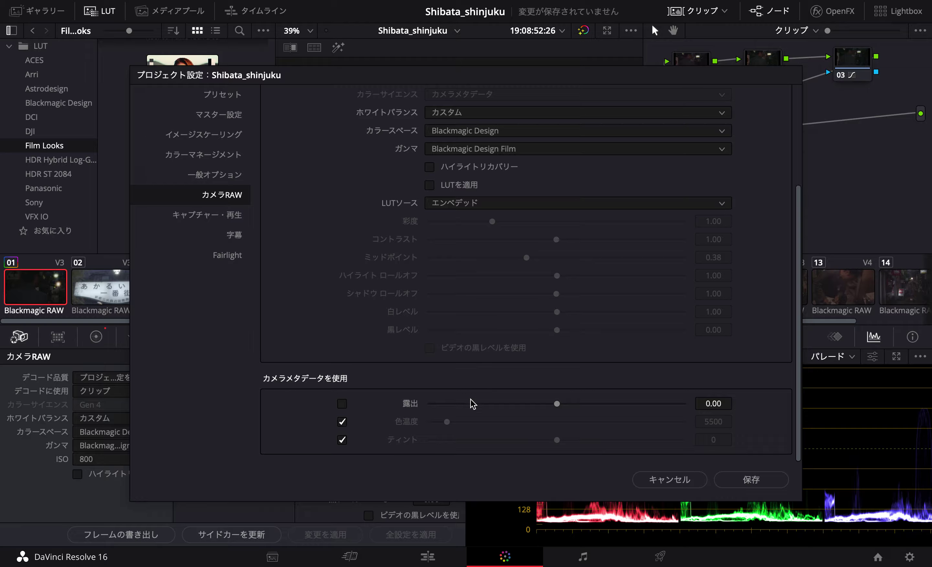
Set colour temperature to 4904 and tint slightly negative, then save the project settings.
{"action": "left_click", "coordinate": [342, 422]}
{"action": "left_click_drag", "start_coordinate": [436, 423], "coordinate": [443, 423]}
{"action": "left_click", "coordinate": [341, 440]}
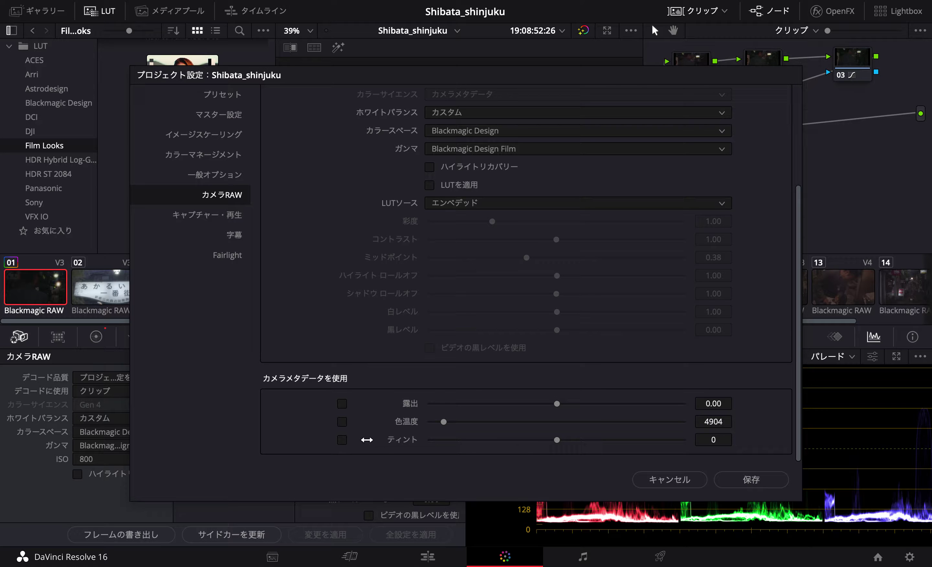
{"action": "left_click_drag", "start_coordinate": [557, 443], "coordinate": [555, 445]}
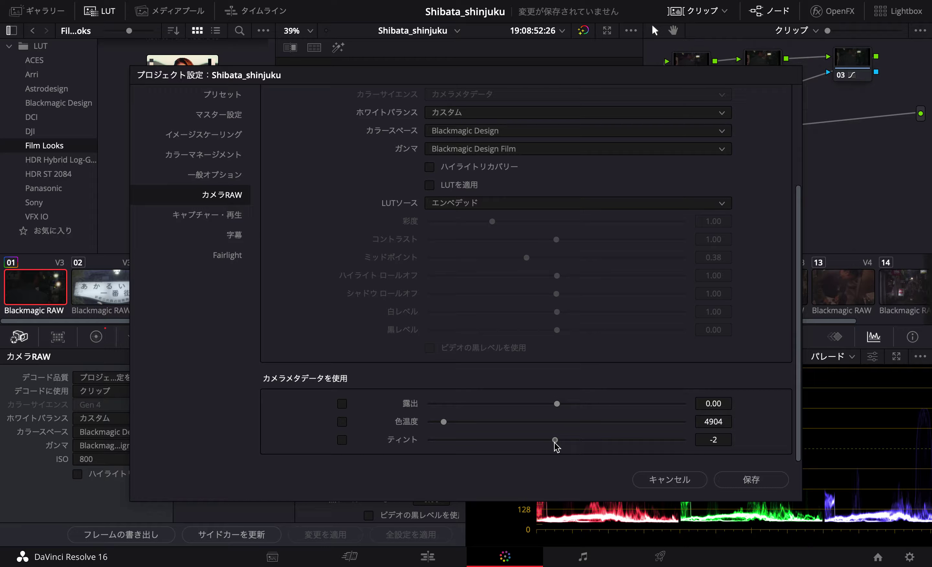
{"action": "left_click", "coordinate": [760, 486]}
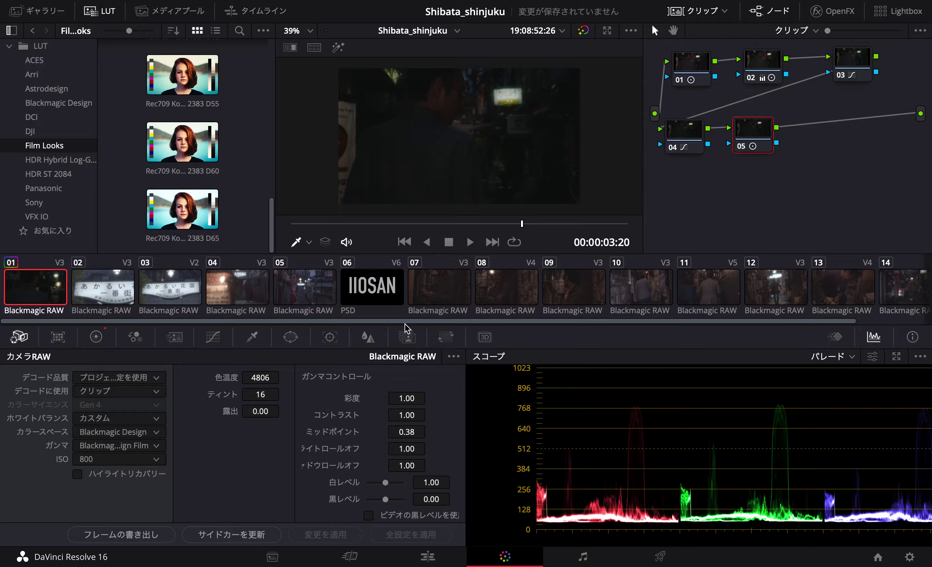
Keep clip 04 on project settings, switch clip 01 to decode using Project, and play it.
{"action": "left_click", "coordinate": [263, 294]}
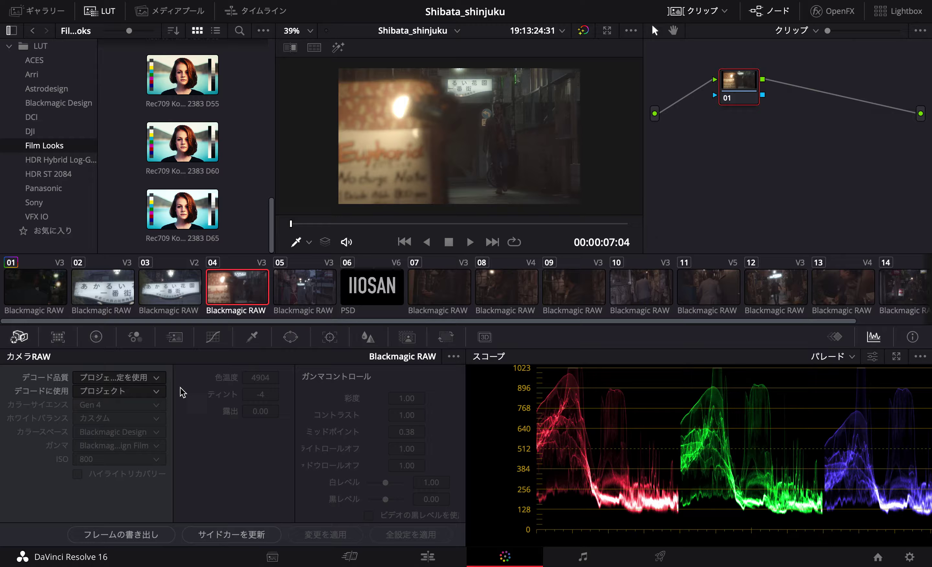
{"action": "left_click", "coordinate": [142, 392]}
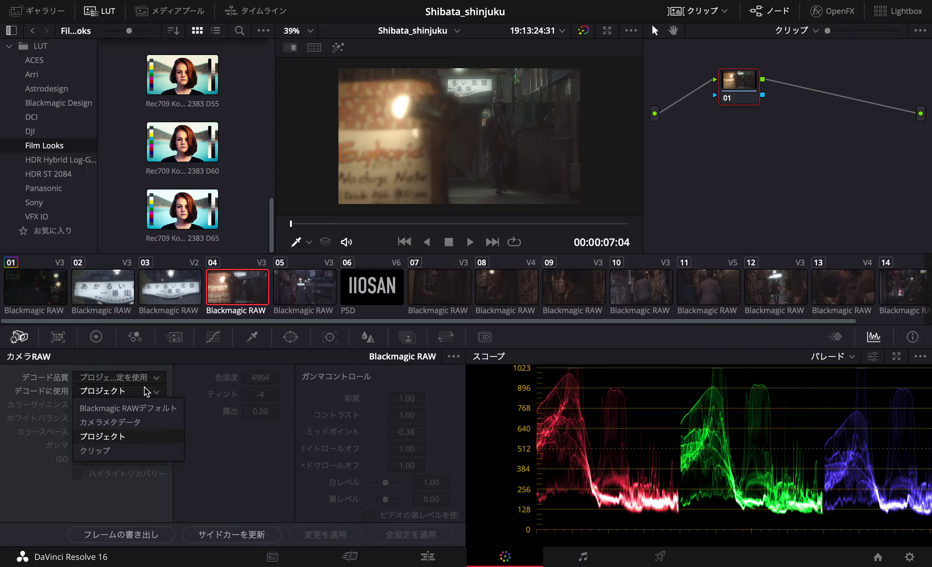
{"action": "left_click", "coordinate": [144, 388]}
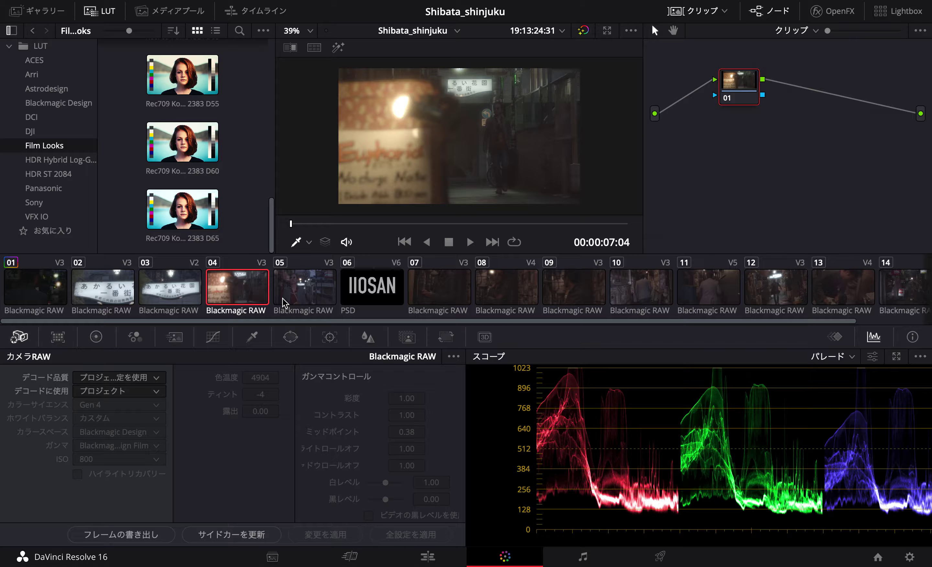
{"action": "left_click", "coordinate": [291, 294]}
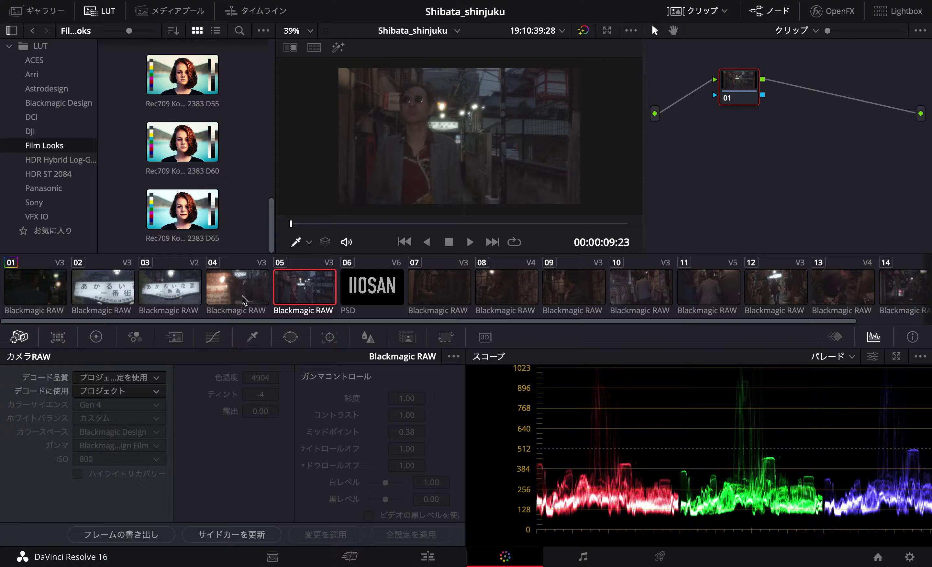
{"action": "left_click", "coordinate": [42, 292]}
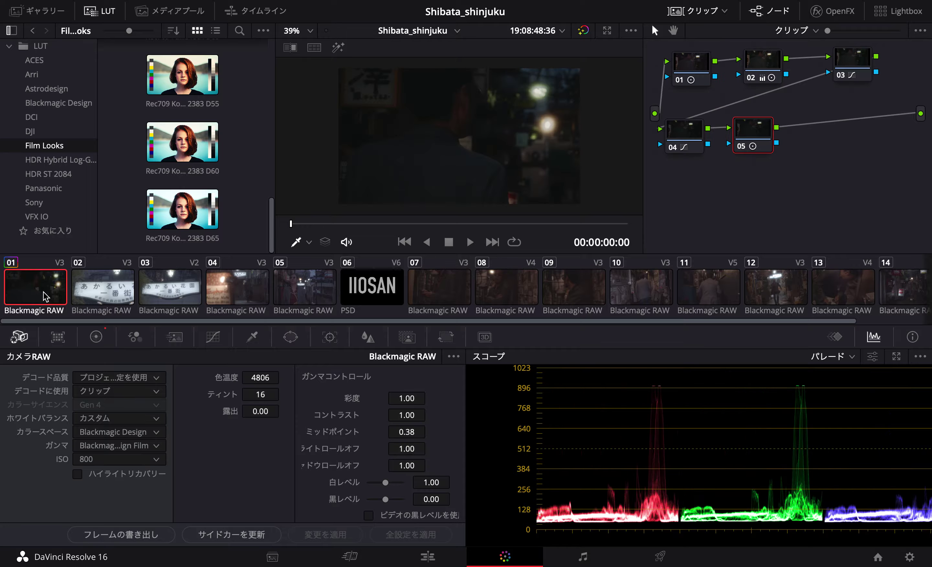
{"action": "left_click", "coordinate": [95, 391]}
{"action": "left_click", "coordinate": [96, 437]}
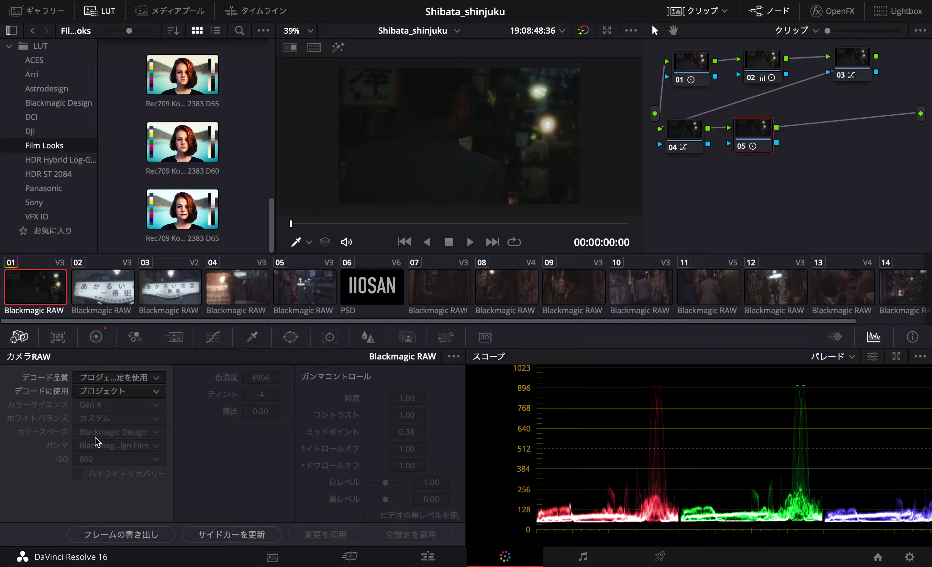
{"action": "key", "text": "space"}
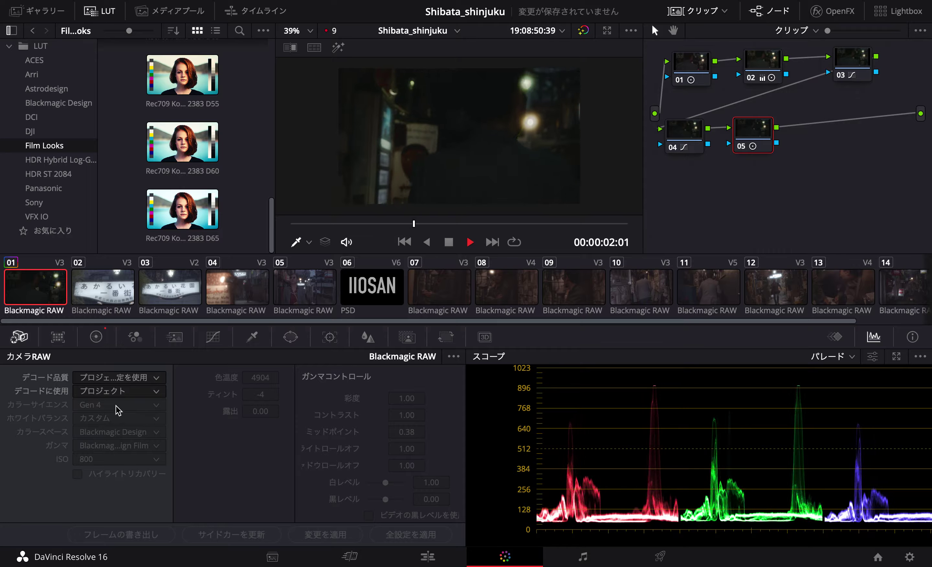
Stop playback, shift node 05 right, and show the Primary Wheels while inspecting nodes 02, 01, 03.
{"action": "key", "text": "space"}
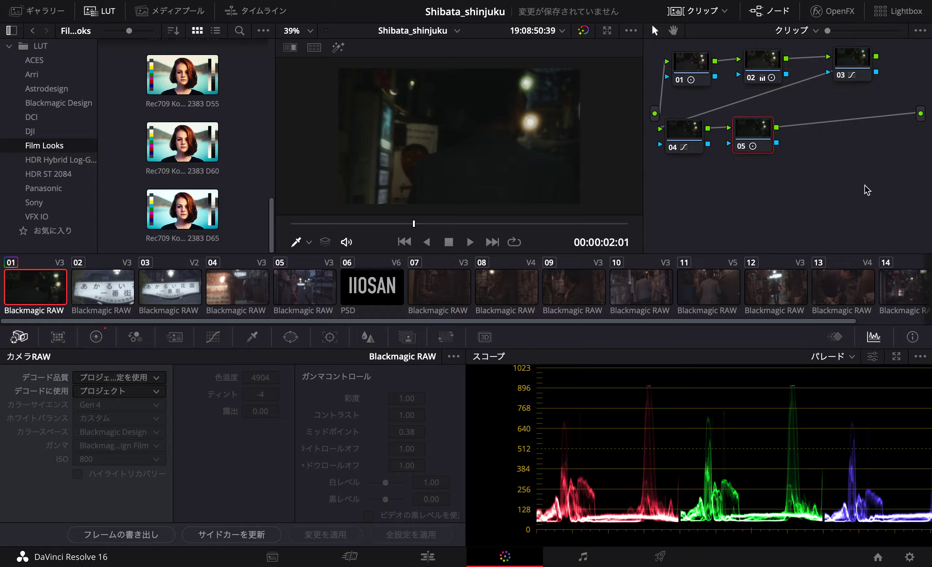
{"action": "left_click_drag", "start_coordinate": [740, 134], "coordinate": [774, 134]}
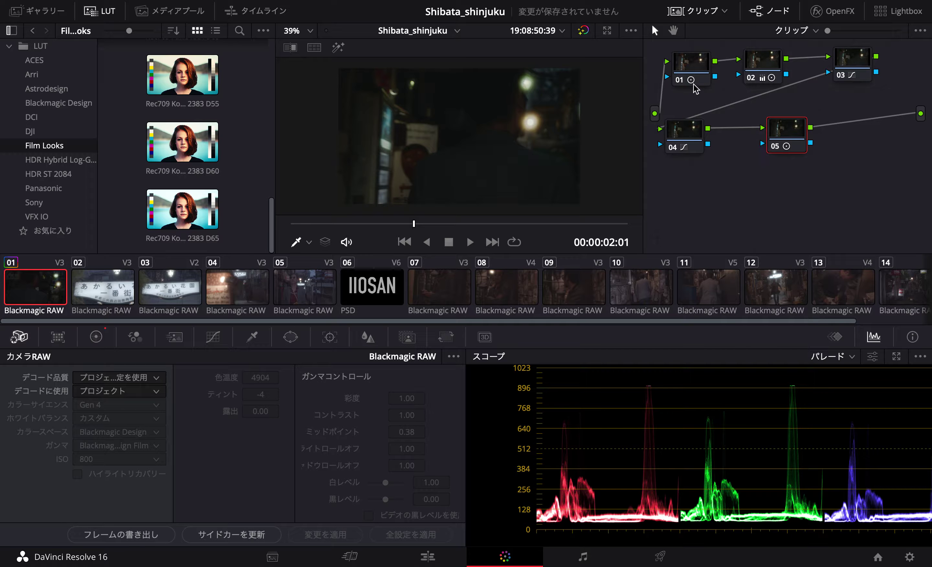
{"action": "left_click", "coordinate": [759, 67]}
{"action": "left_click", "coordinate": [97, 338]}
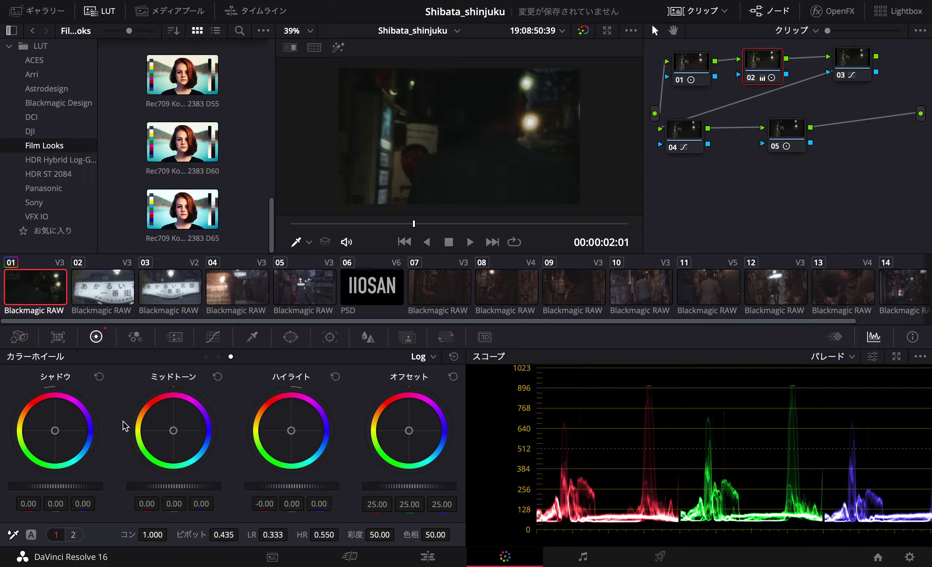
{"action": "left_click", "coordinate": [207, 357]}
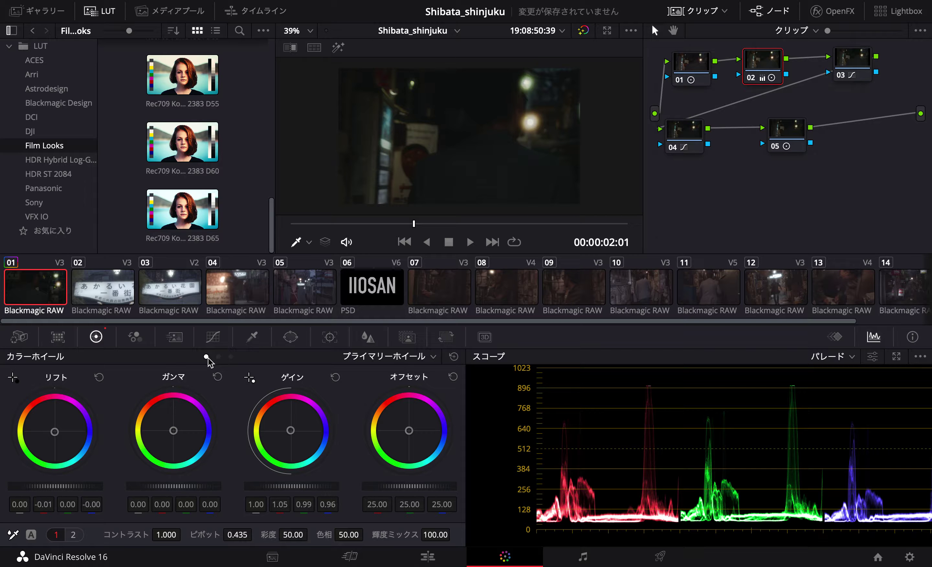
{"action": "left_click", "coordinate": [692, 73]}
{"action": "left_click", "coordinate": [844, 76]}
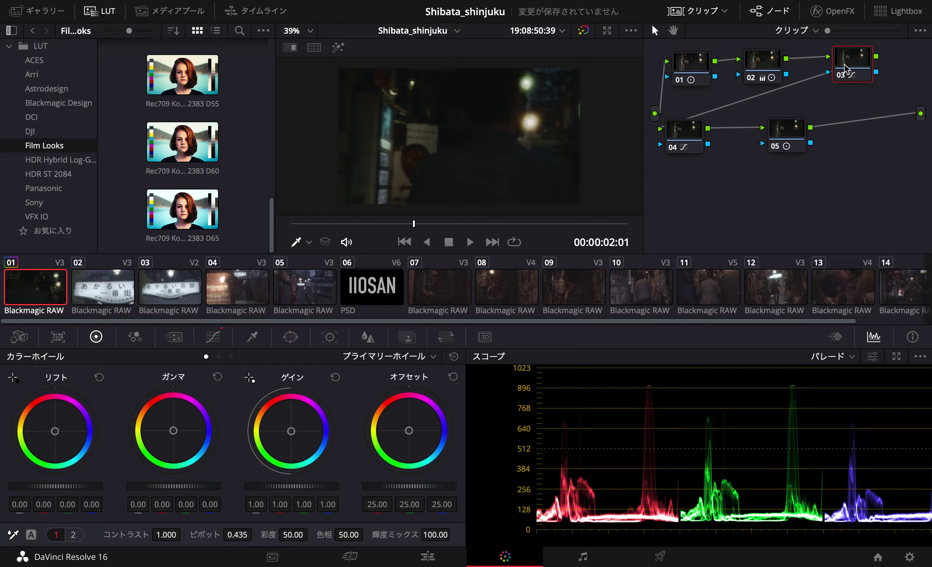
Raise node 04's upper curve point slightly, then toggle node 04 off, on and off to compare.
{"action": "left_click", "coordinate": [225, 339]}
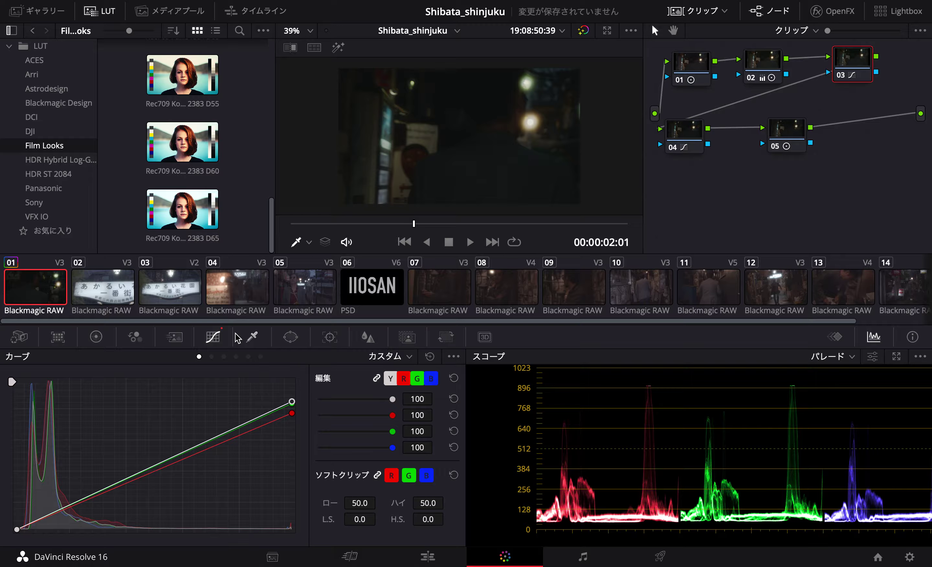
{"action": "left_click", "coordinate": [678, 131]}
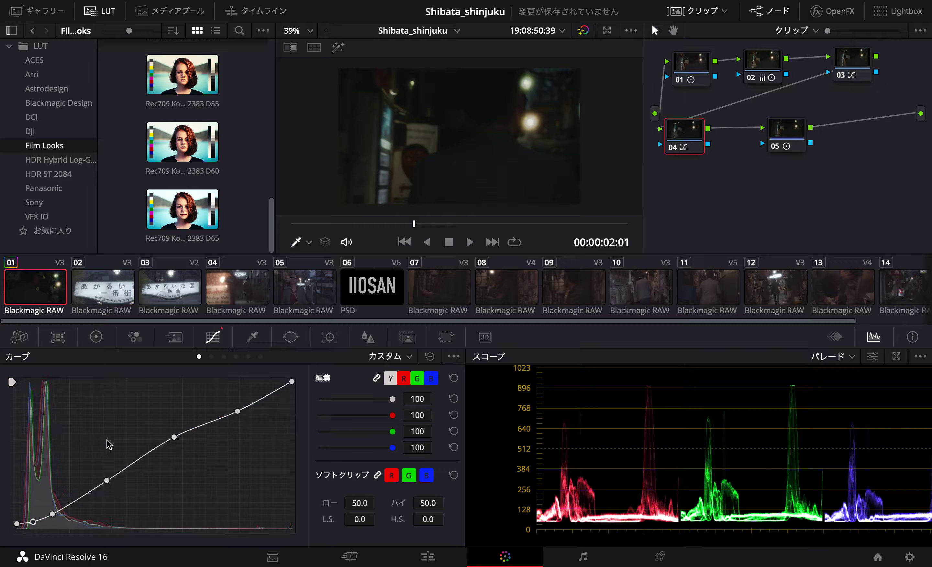
{"action": "left_click_drag", "start_coordinate": [238, 411], "coordinate": [239, 404]}
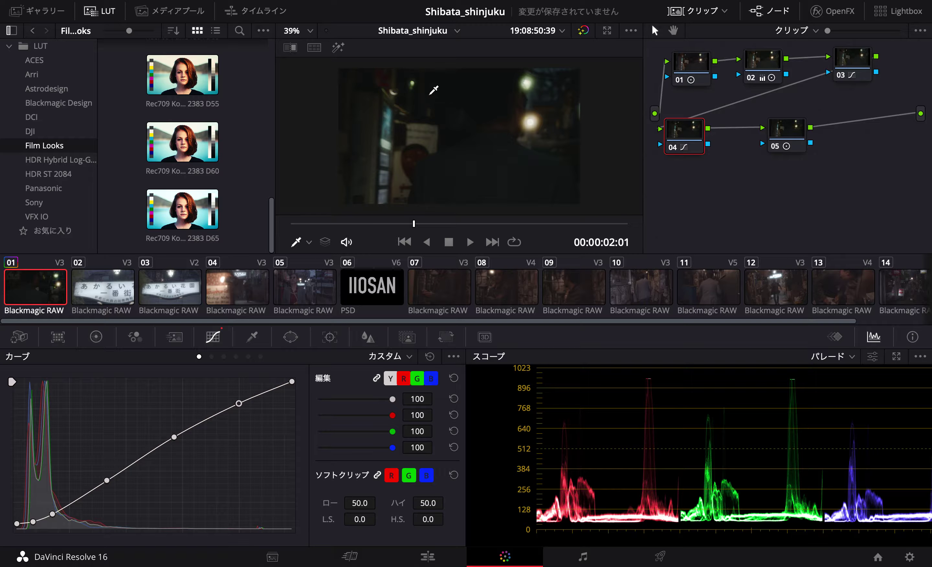
{"action": "left_click", "coordinate": [673, 147]}
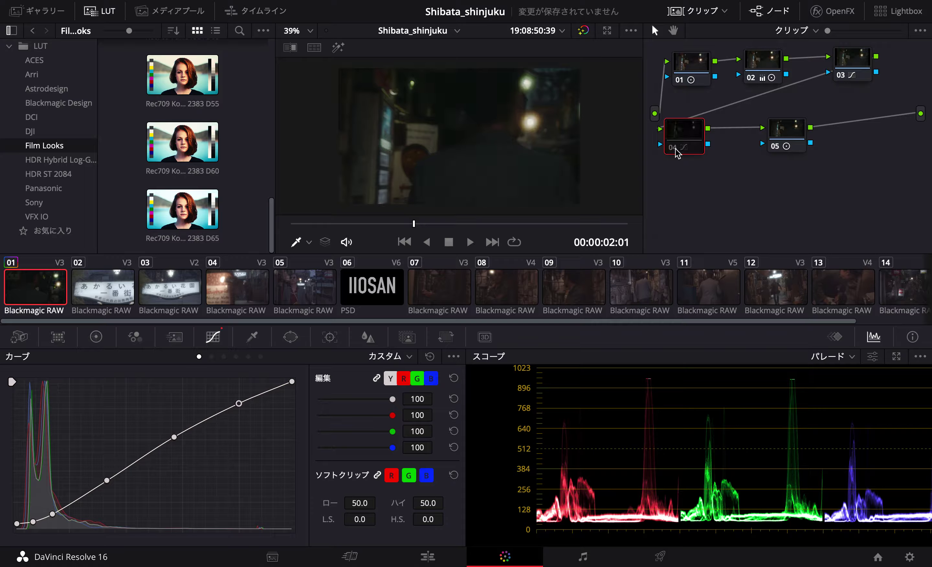
{"action": "left_click", "coordinate": [676, 149]}
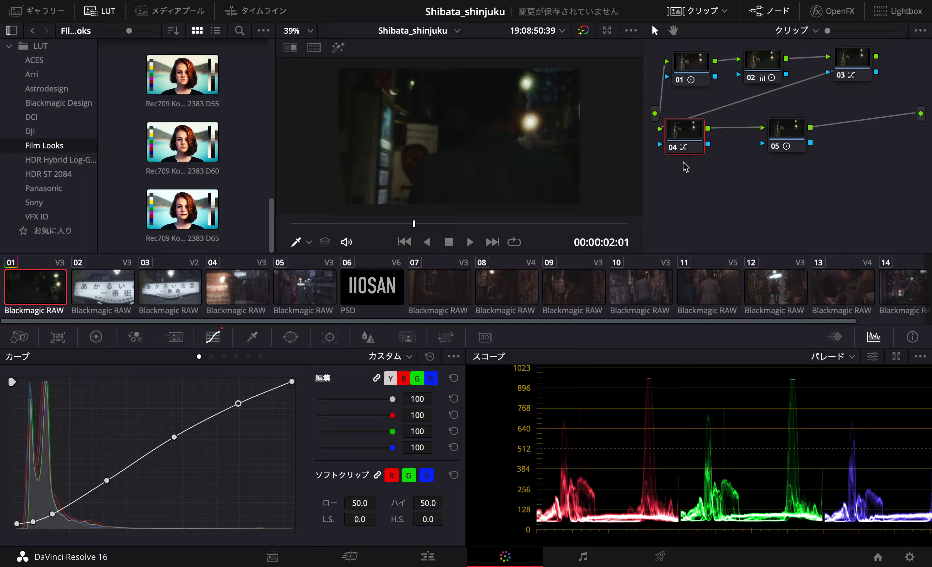
{"action": "left_click", "coordinate": [675, 149]}
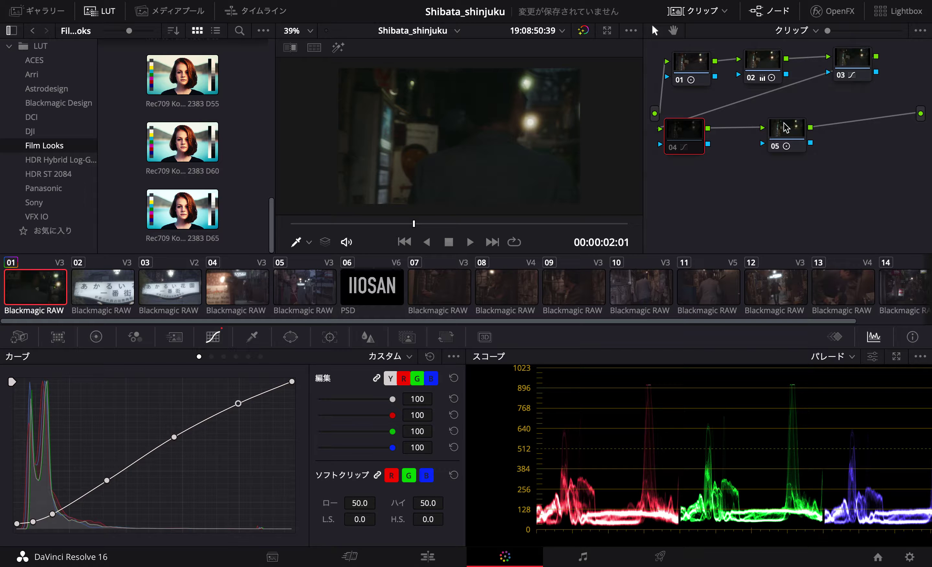
Toggle node 03 off and on to compare, then re-enable nodes 02 and 05 on clip 01.
{"action": "left_click", "coordinate": [837, 78]}
{"action": "left_click", "coordinate": [839, 79]}
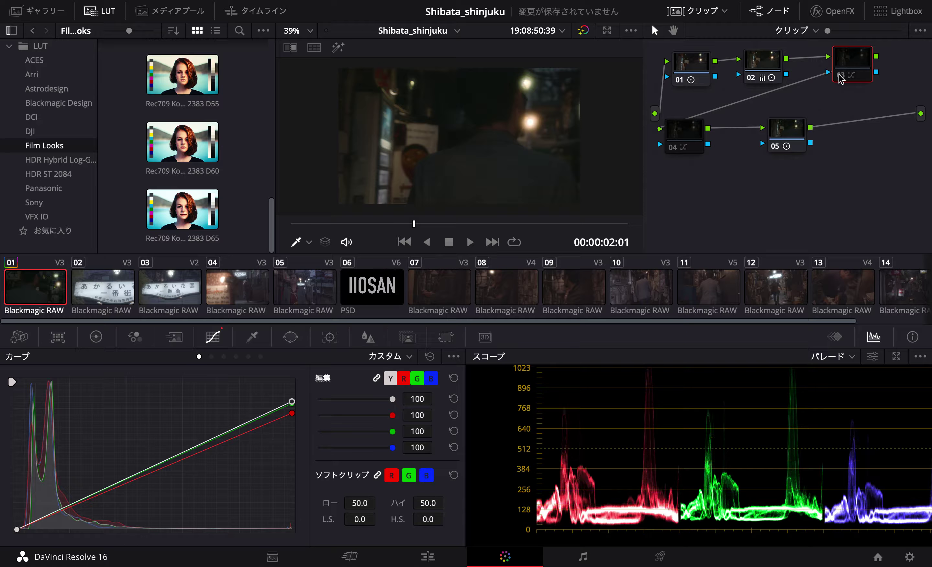
{"action": "left_click", "coordinate": [839, 78]}
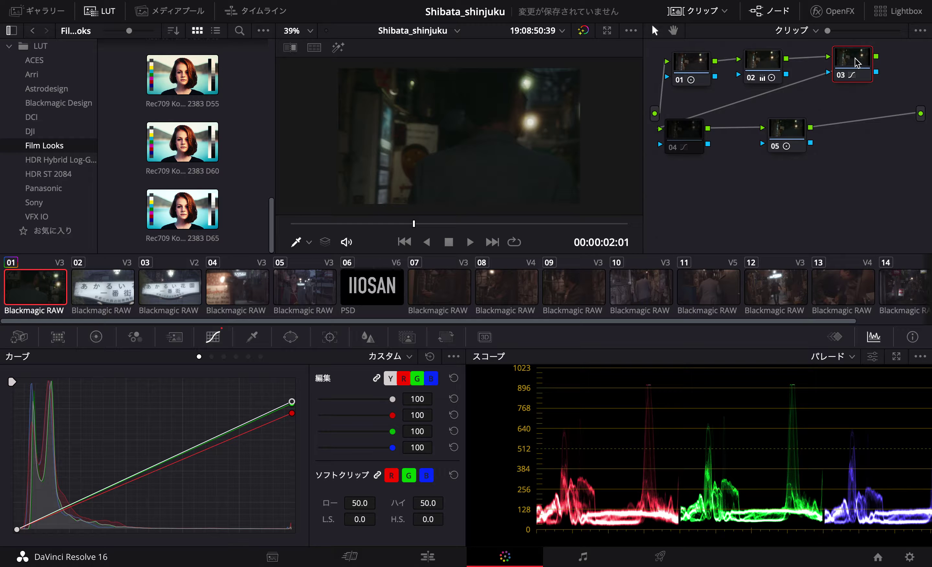
{"action": "left_click", "coordinate": [766, 74]}
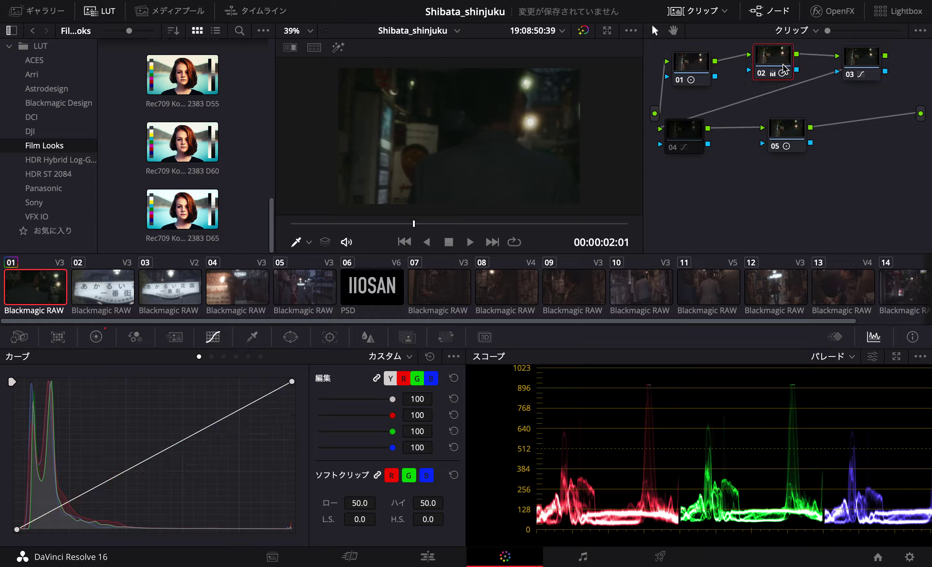
{"action": "left_click", "coordinate": [764, 78]}
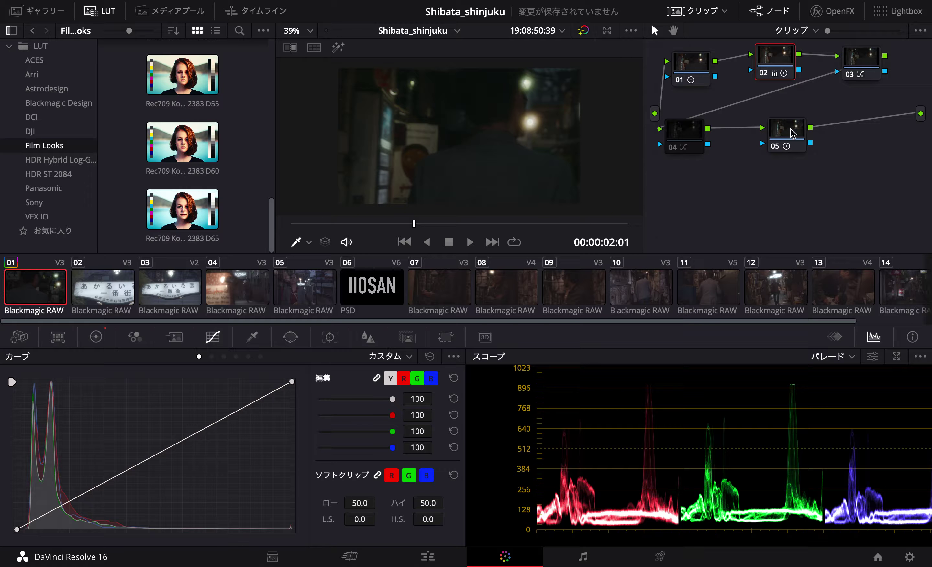
{"action": "left_click", "coordinate": [776, 146]}
{"action": "left_click", "coordinate": [776, 146]}
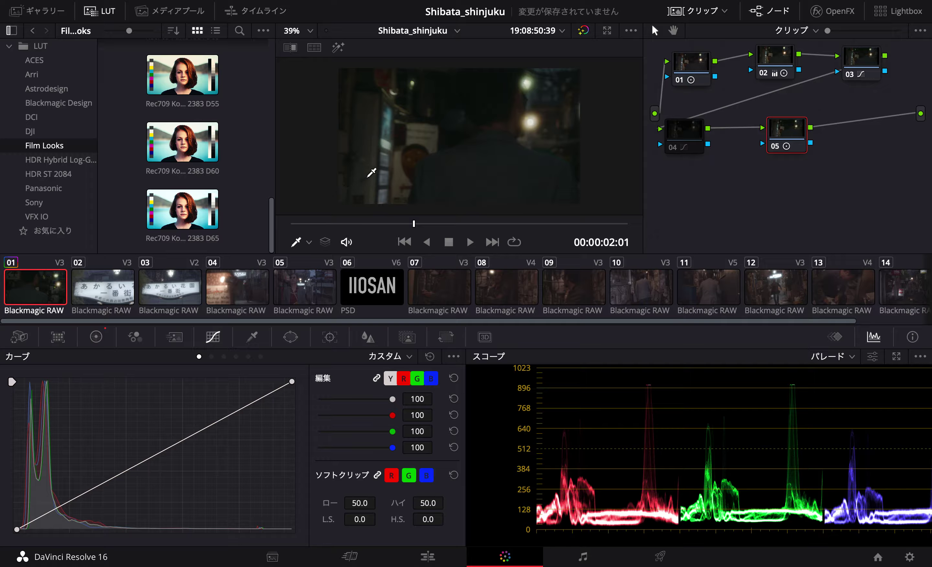
Grab a still of clip 01's grade from the viewer's right-click menu.
{"action": "right_click", "coordinate": [369, 176]}
{"action": "left_click", "coordinate": [344, 164]}
{"action": "right_click", "coordinate": [373, 175]}
{"action": "left_click", "coordinate": [100, 301]}
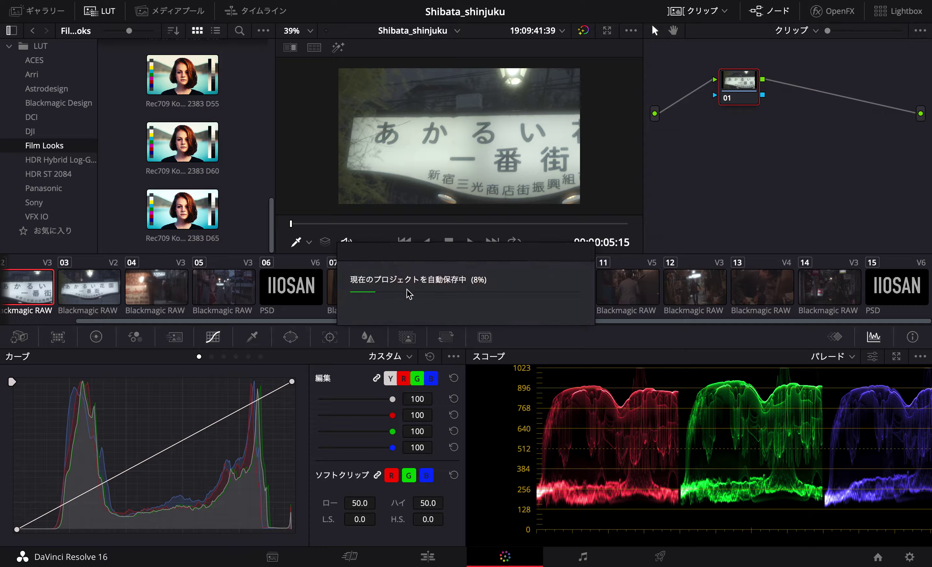
Select only clip 02 and apply gallery still 3.1.1's five-node grade to it.
{"action": "left_click", "coordinate": [225, 291], "text": "shift"}
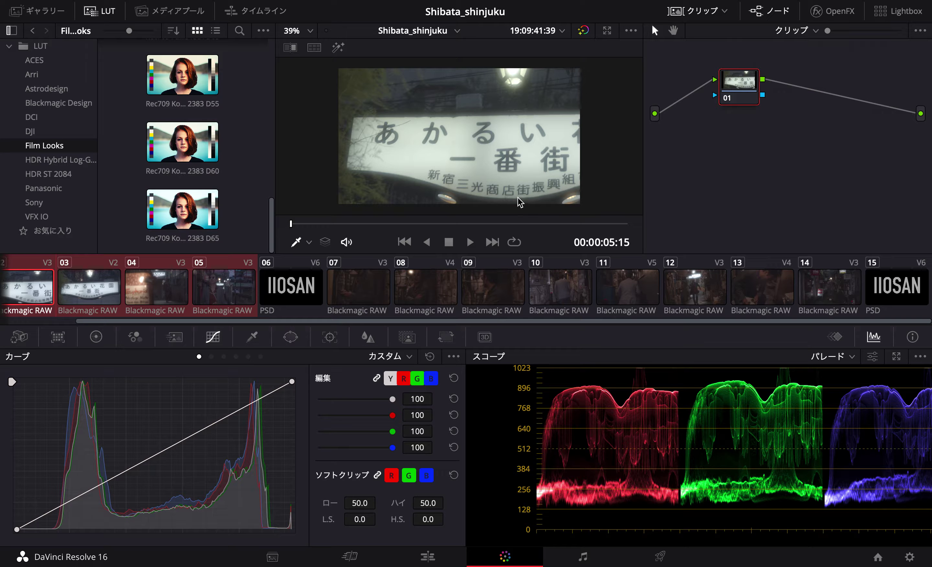
{"action": "left_click", "coordinate": [29, 298]}
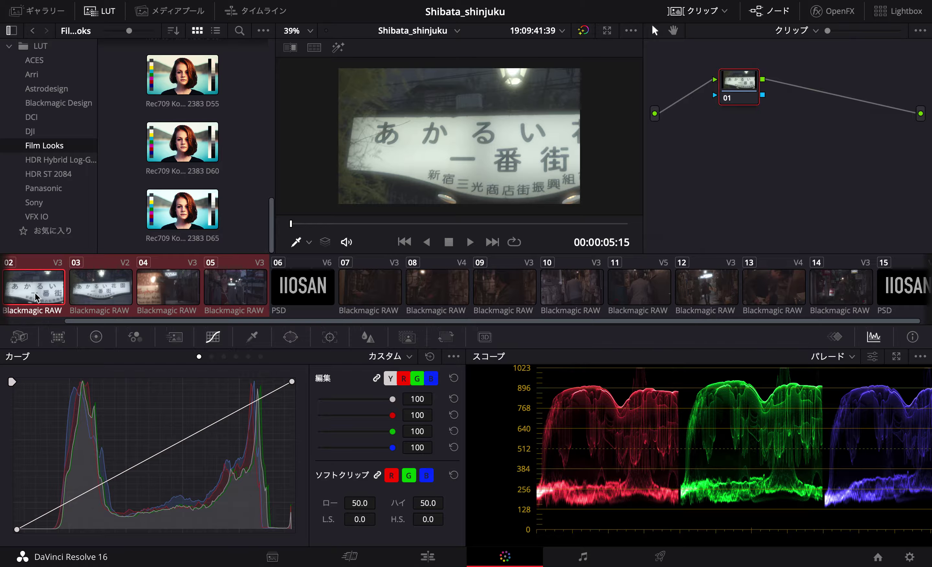
{"action": "left_click", "coordinate": [59, 295]}
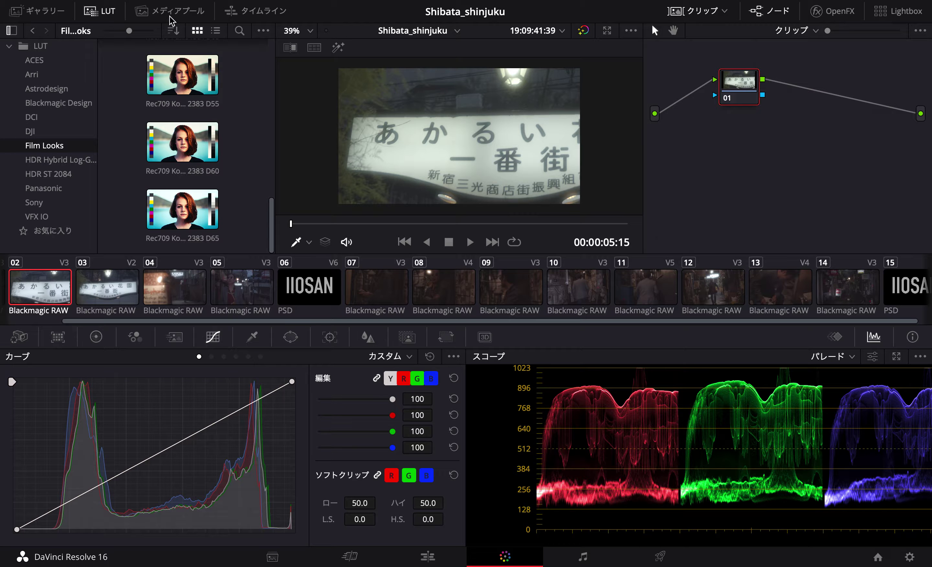
{"action": "left_click", "coordinate": [39, 12]}
{"action": "double_click", "coordinate": [145, 73]}
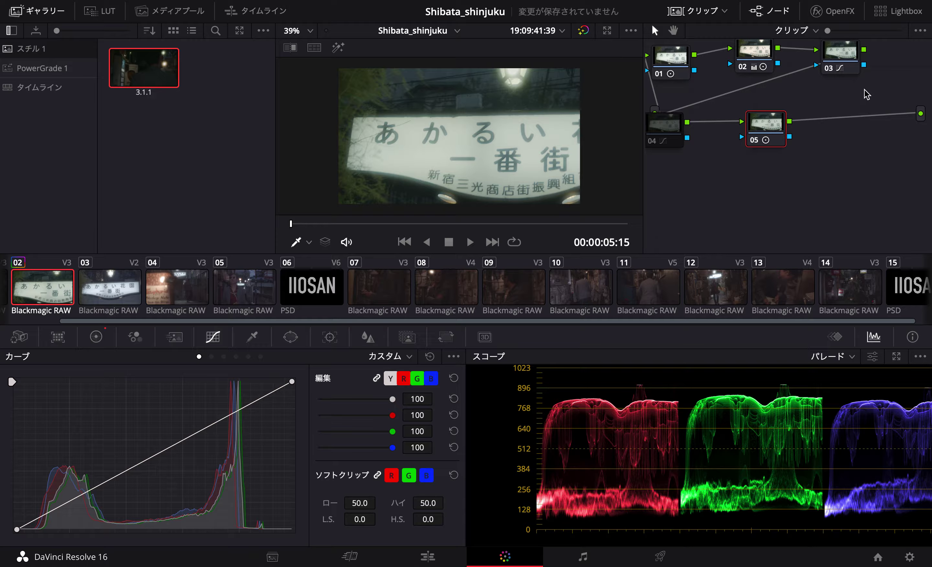
On node 03, lift clip 02's luma-only white point and add high and midtone control points.
{"action": "left_click", "coordinate": [839, 55]}
{"action": "left_click_drag", "start_coordinate": [291, 402], "coordinate": [291, 394]}
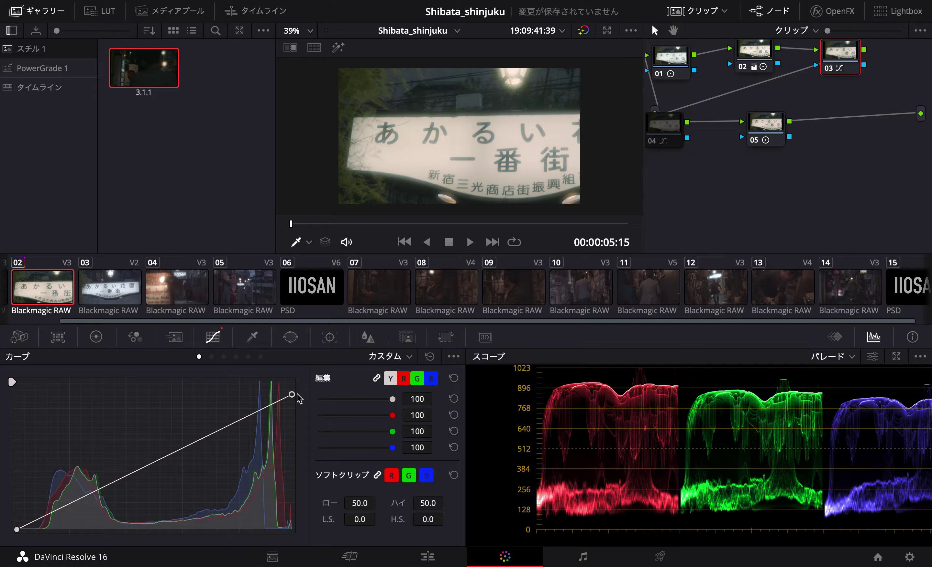
{"action": "key", "text": "ctrl+z"}
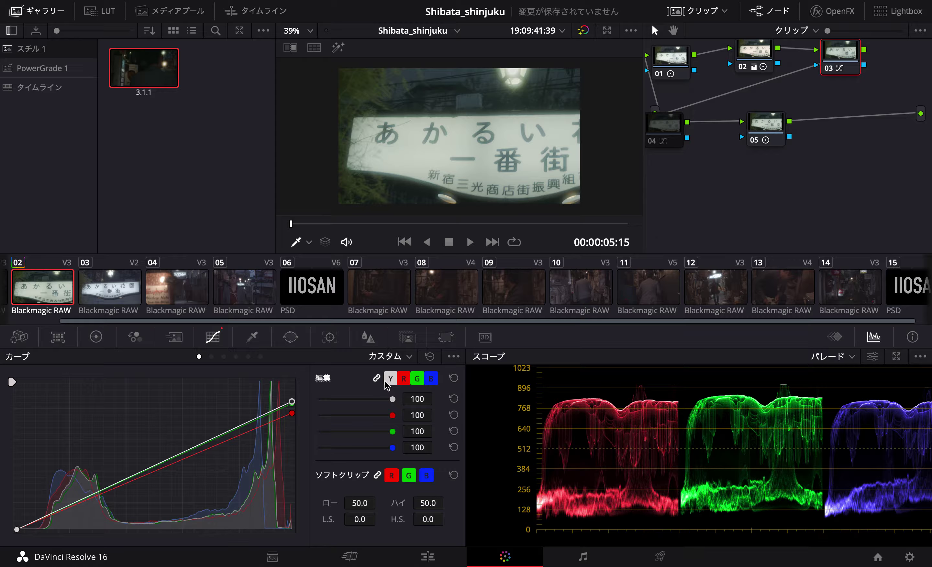
{"action": "left_click", "coordinate": [385, 382]}
{"action": "left_click_drag", "start_coordinate": [291, 402], "coordinate": [291, 397]}
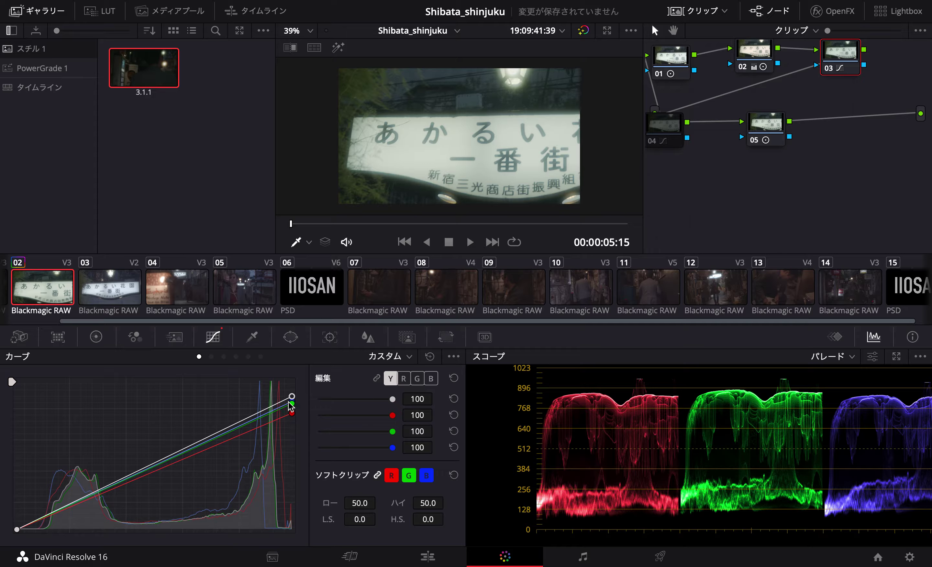
{"action": "left_click_drag", "start_coordinate": [291, 396], "coordinate": [292, 392]}
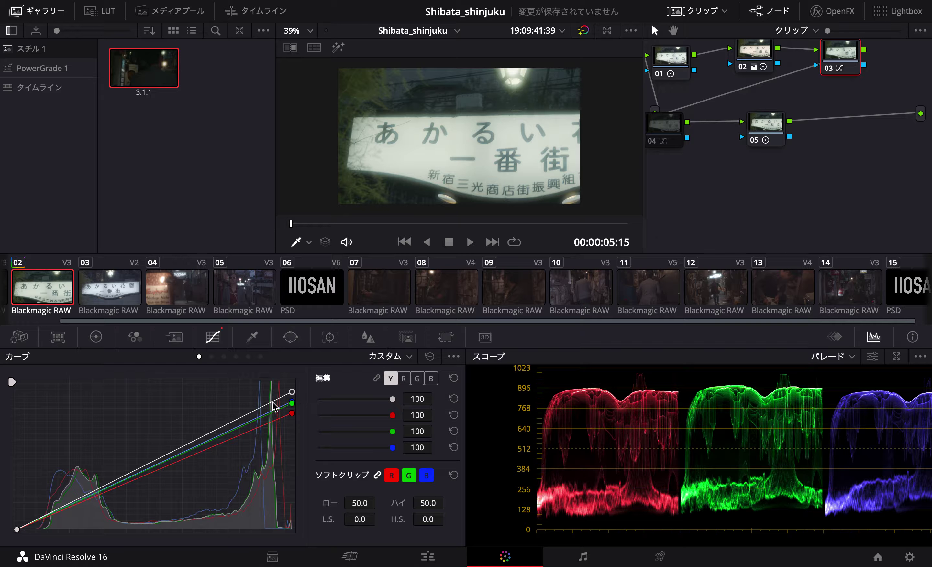
{"action": "left_click", "coordinate": [255, 408]}
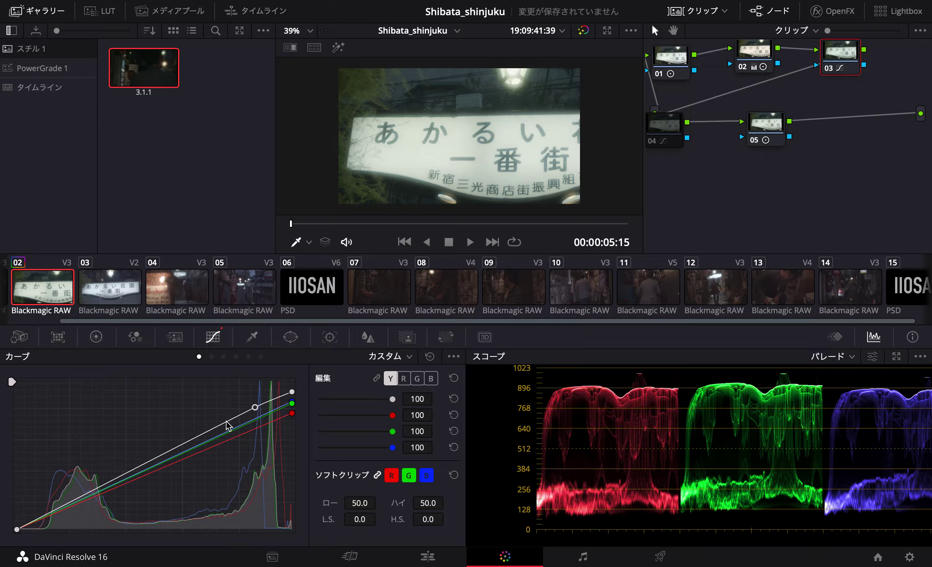
{"action": "left_click", "coordinate": [216, 428]}
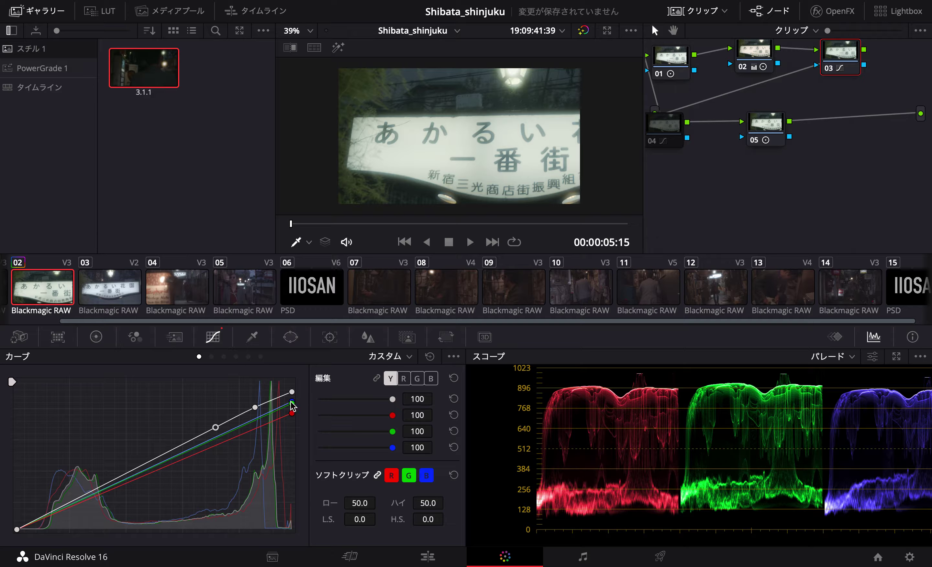
{"action": "left_click_drag", "start_coordinate": [292, 392], "coordinate": [298, 407]}
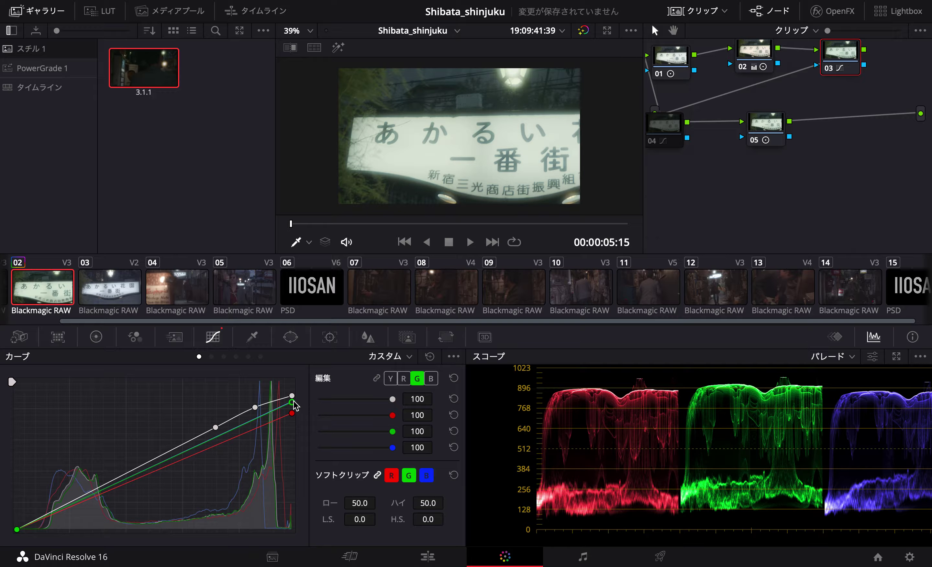
Apply still 3.1.1's grade to clip 04.
{"action": "left_click_drag", "start_coordinate": [837, 59], "coordinate": [844, 57]}
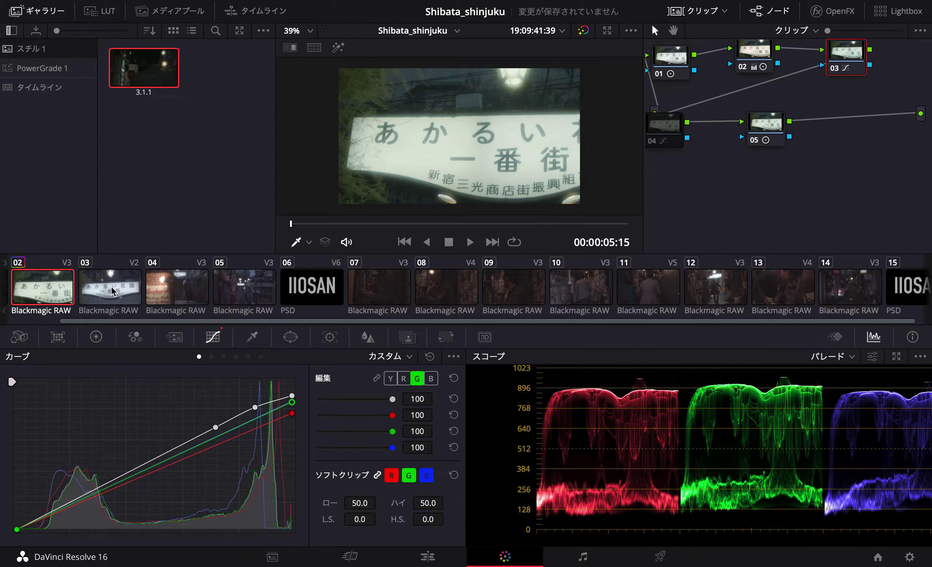
{"action": "left_click", "coordinate": [193, 293]}
{"action": "left_click_drag", "start_coordinate": [128, 80], "coordinate": [744, 92]}
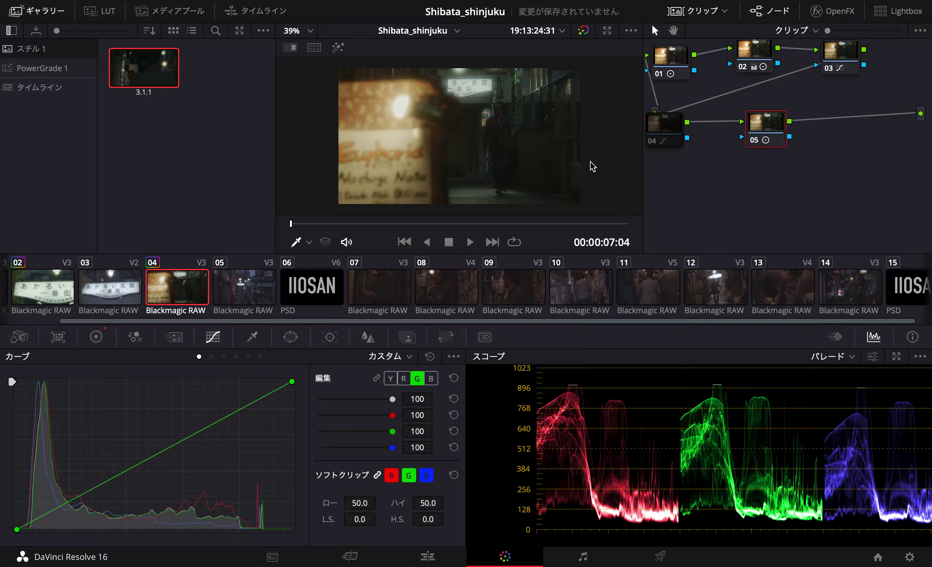
Review clip 04's grade in playback and turn its node 04 back on.
{"action": "left_click_drag", "start_coordinate": [751, 56], "coordinate": [751, 65]}
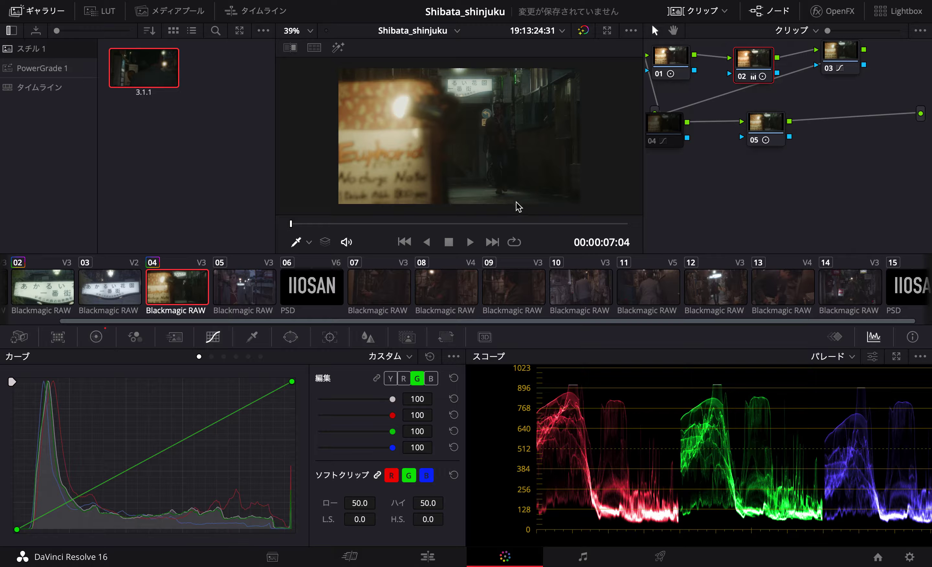
{"action": "key", "text": "space"}
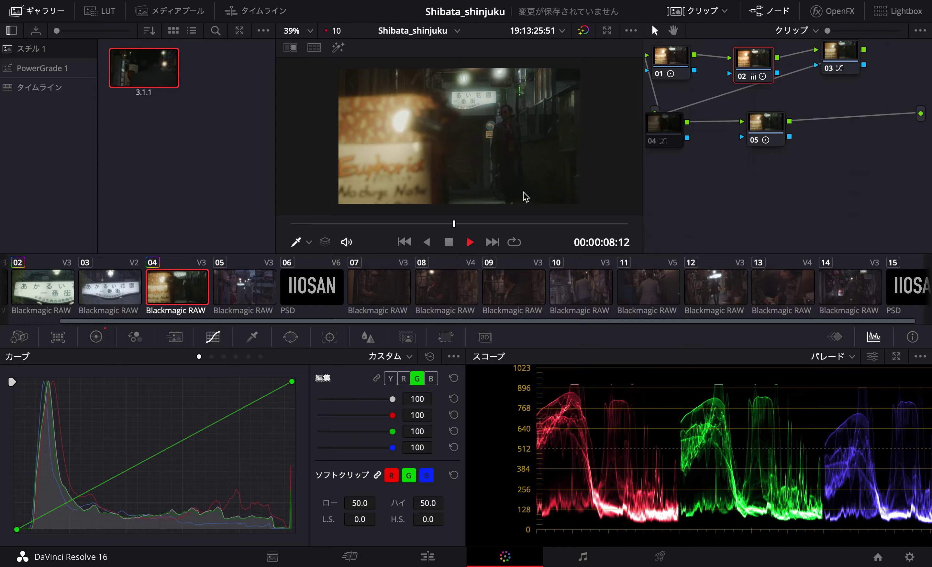
{"action": "key", "text": "space"}
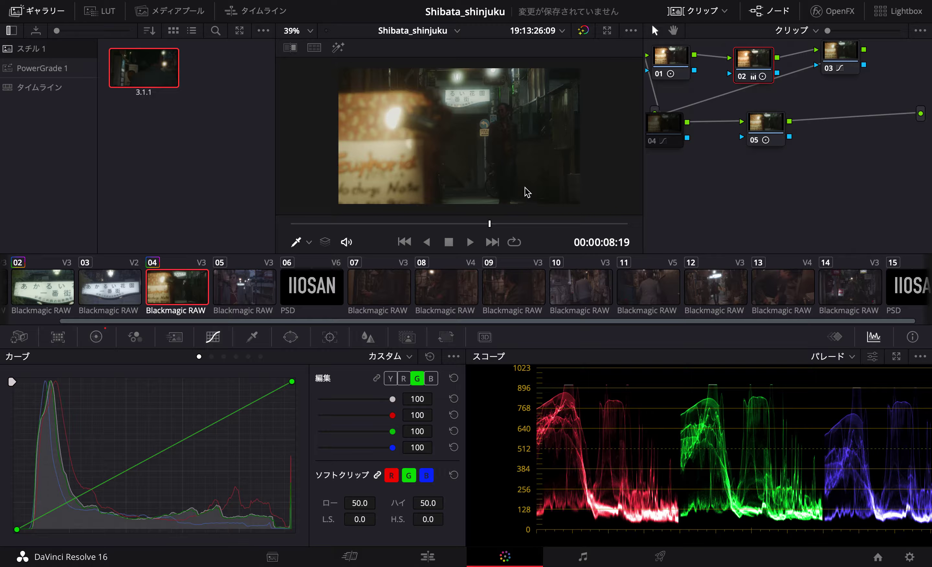
{"action": "left_click_drag", "start_coordinate": [836, 57], "coordinate": [842, 73]}
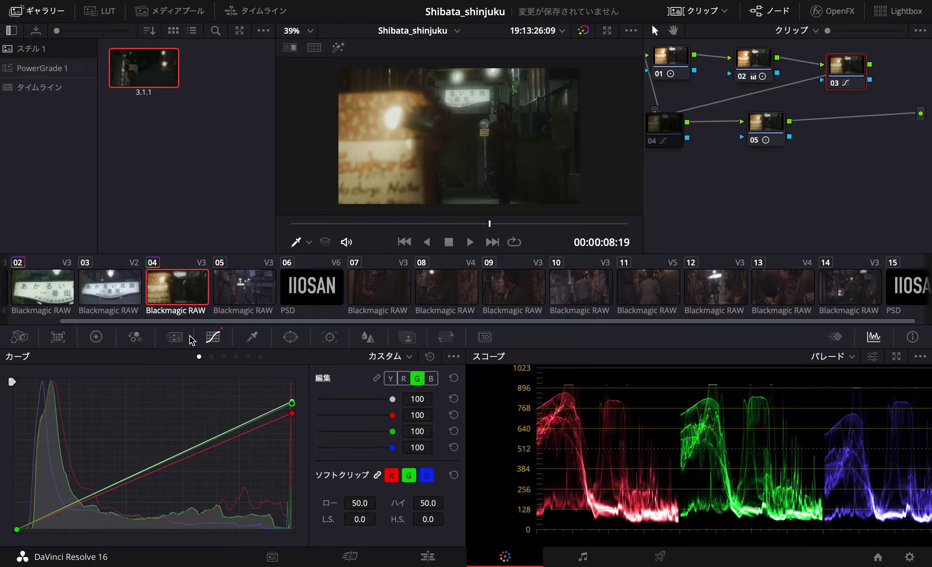
{"action": "scroll", "coordinate": [568, 275], "scroll_direction": "up", "scroll_amount": 1}
{"action": "left_click_drag", "start_coordinate": [667, 130], "coordinate": [680, 142]}
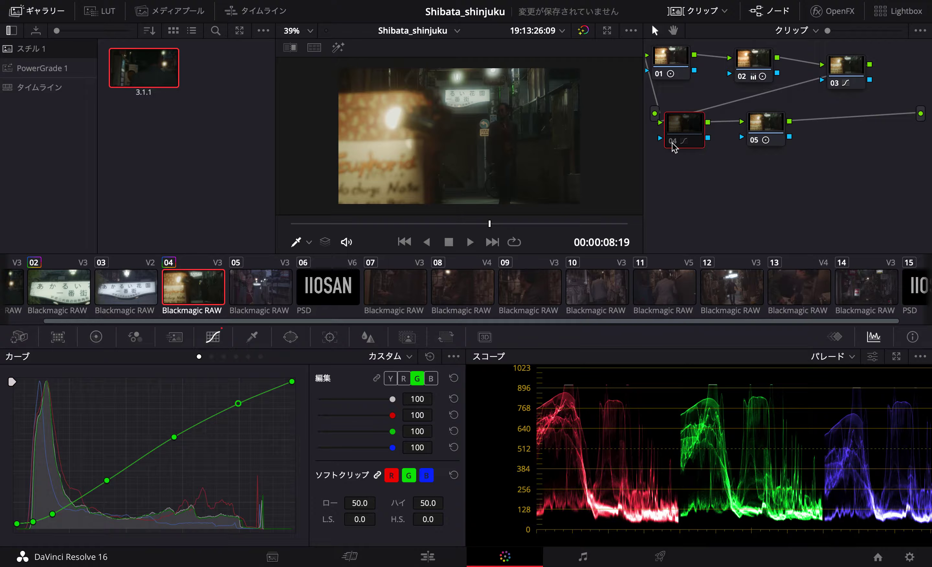
{"action": "left_click", "coordinate": [672, 144]}
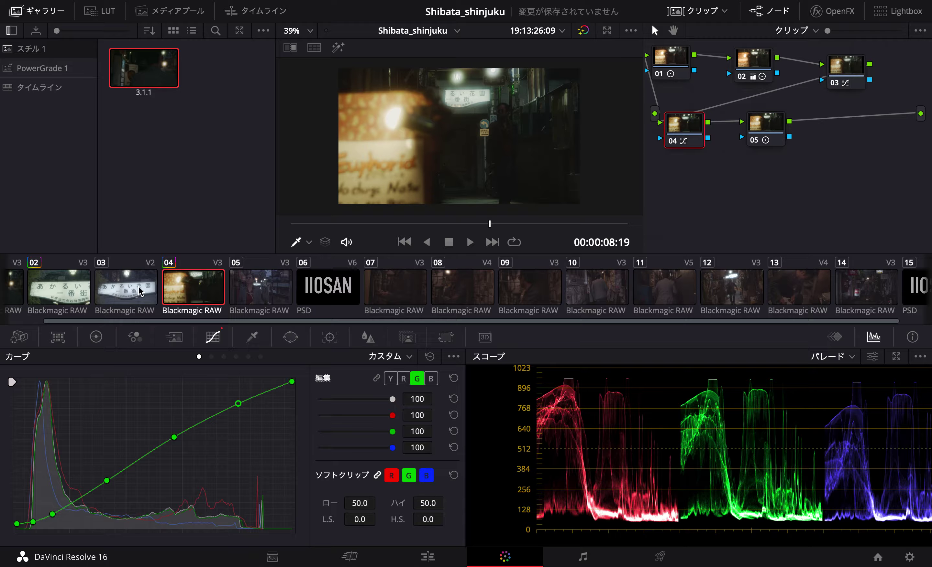
Re-enable node 04 on clip 01, replay clip 04, then select clip 05.
{"action": "left_click", "coordinate": [131, 292]}
{"action": "left_click", "coordinate": [58, 289]}
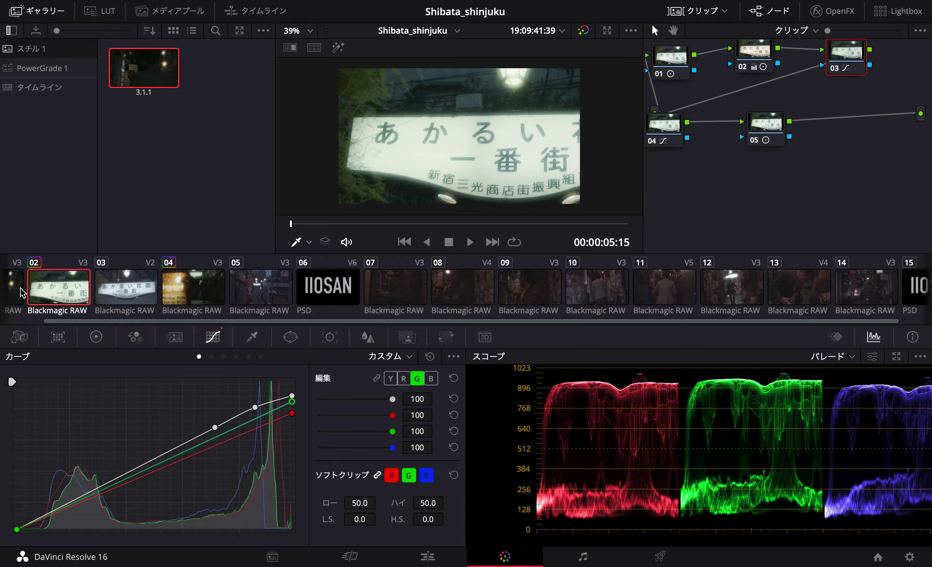
{"action": "key", "text": "Up"}
{"action": "left_click", "coordinate": [672, 147]}
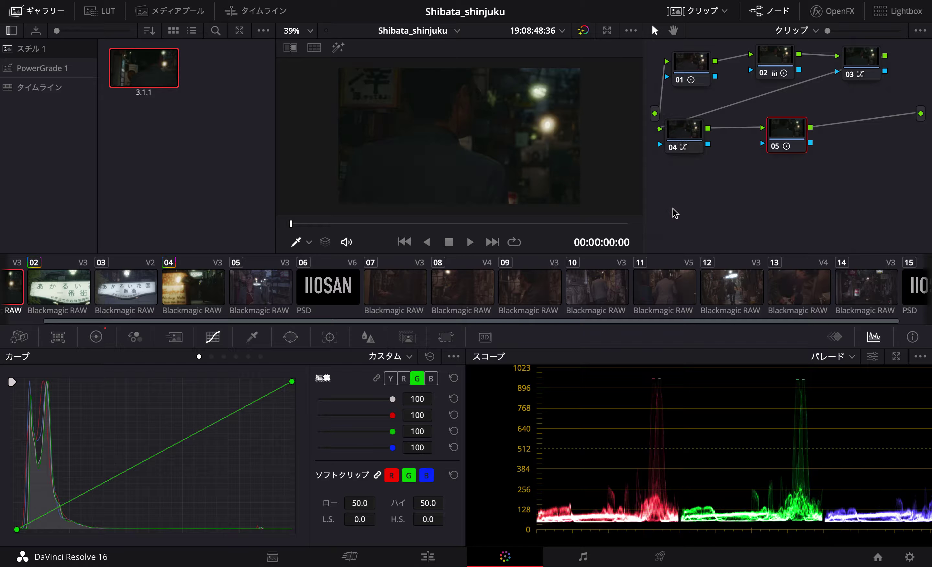
{"action": "left_click", "coordinate": [205, 292]}
{"action": "key", "text": "space"}
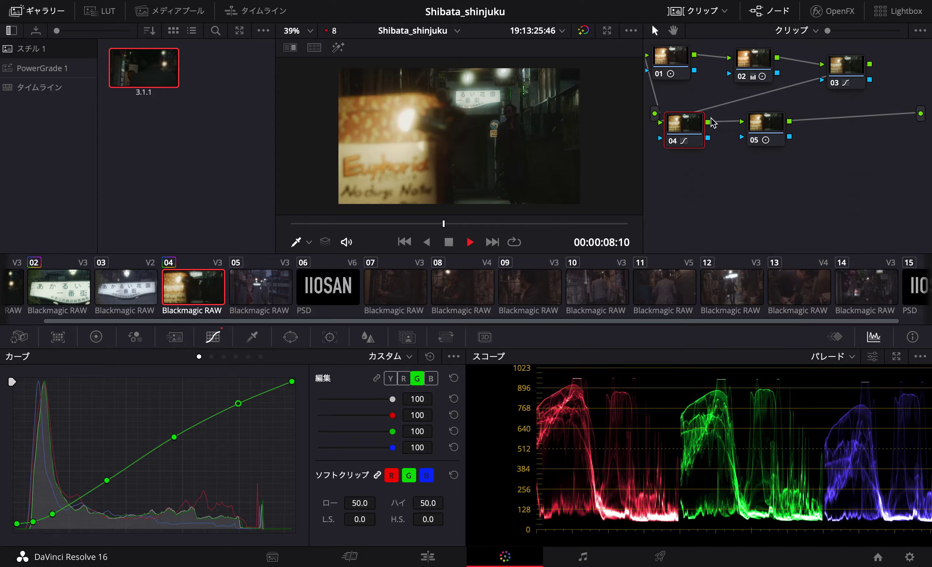
{"action": "key", "text": "space"}
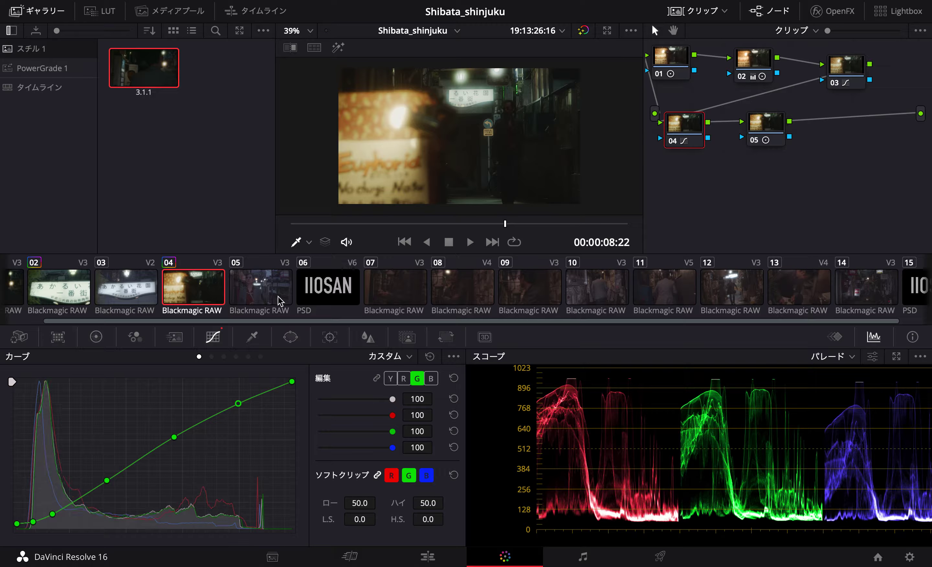
{"action": "left_click", "coordinate": [270, 291]}
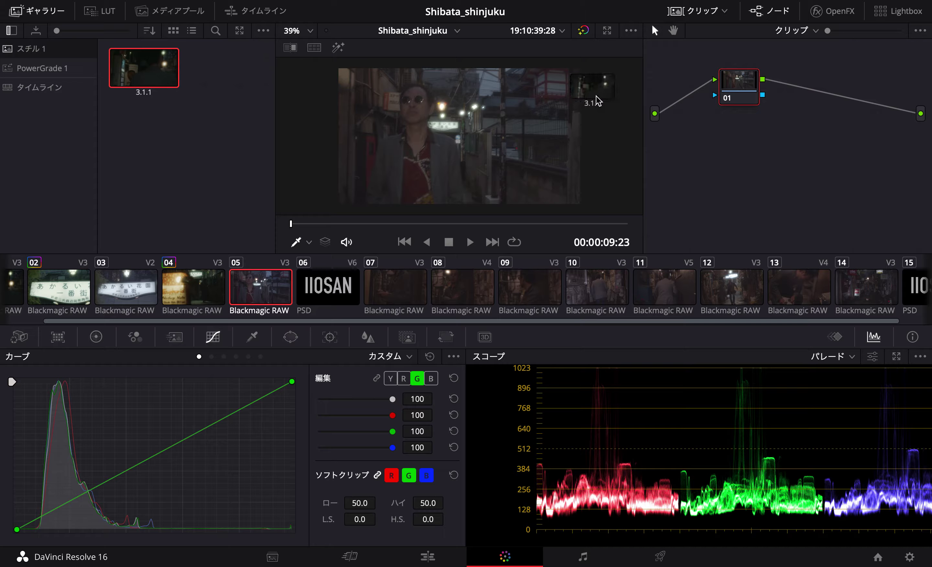
Apply still 3.1.1's grade to clip 05 and raise node 01's contrast to 1.422.
{"action": "left_click_drag", "start_coordinate": [145, 85], "coordinate": [737, 86]}
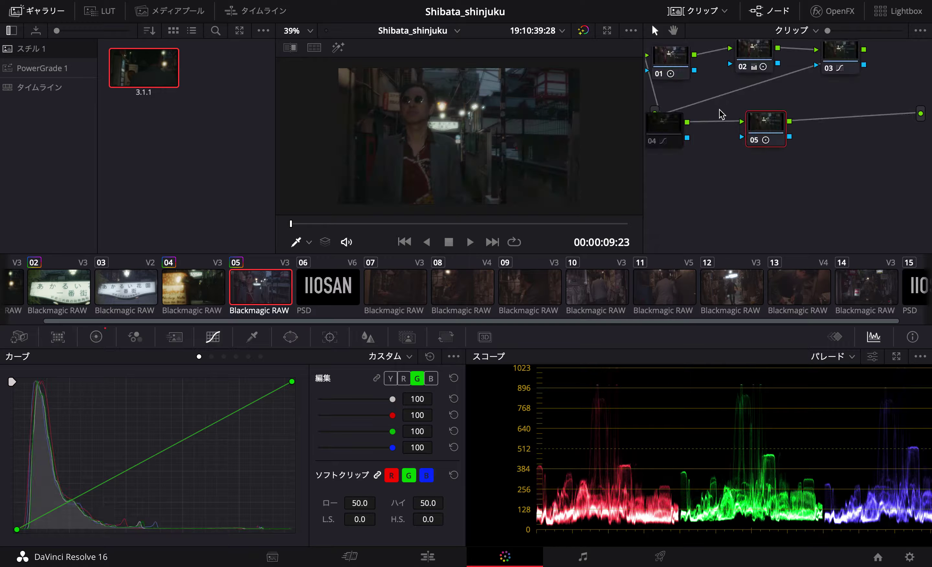
{"action": "left_click", "coordinate": [667, 134]}
{"action": "left_click", "coordinate": [838, 55]}
{"action": "left_click", "coordinate": [667, 61]}
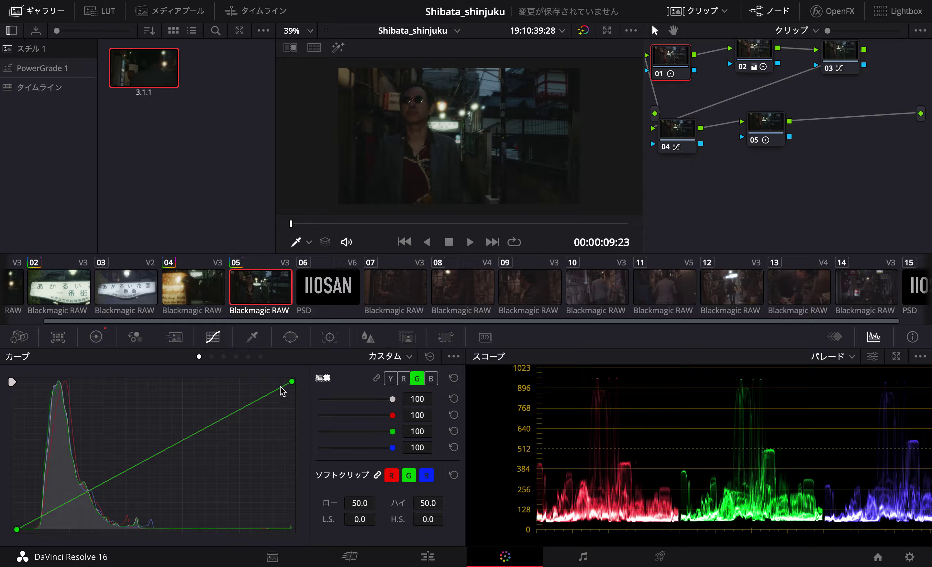
{"action": "left_click", "coordinate": [95, 337]}
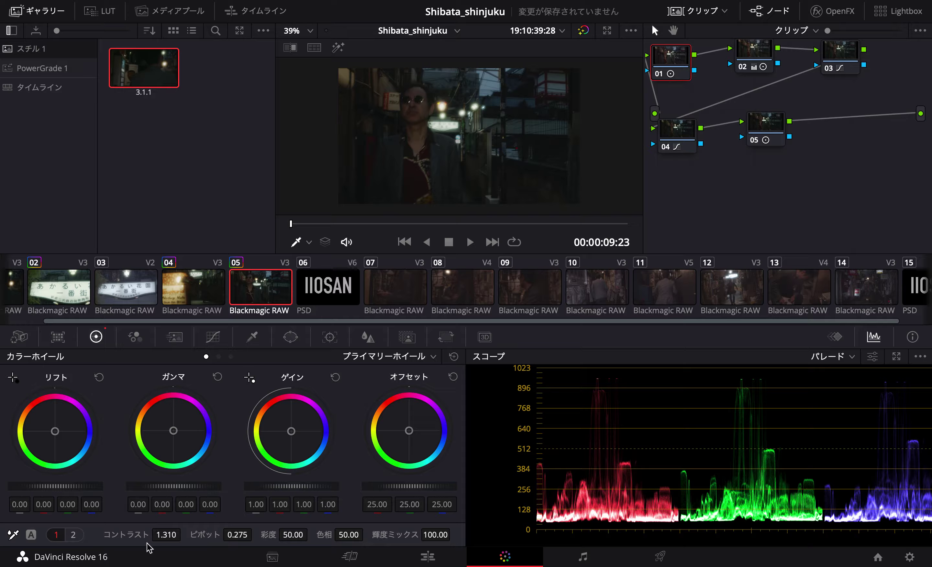
{"action": "left_click_drag", "start_coordinate": [166, 535], "coordinate": [173, 535]}
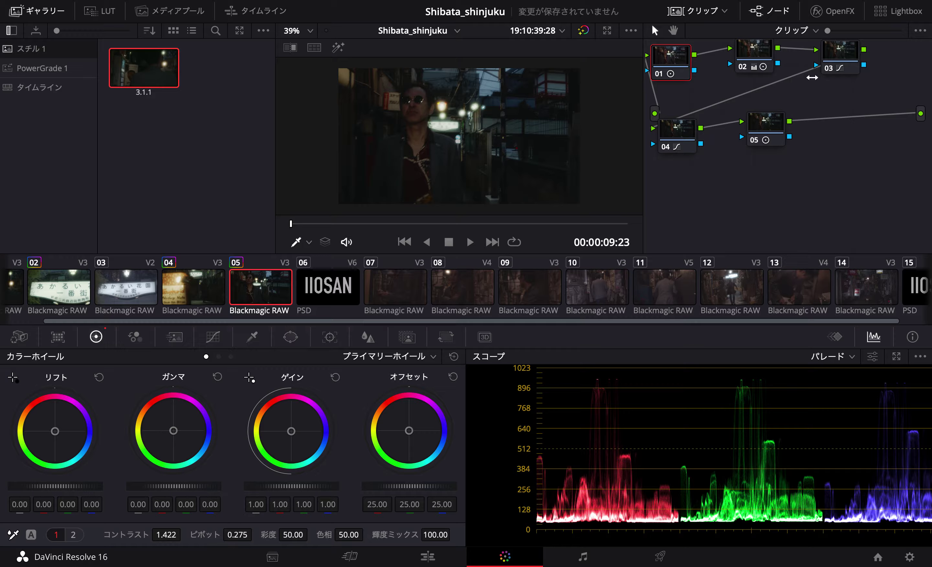
{"action": "left_click", "coordinate": [842, 53]}
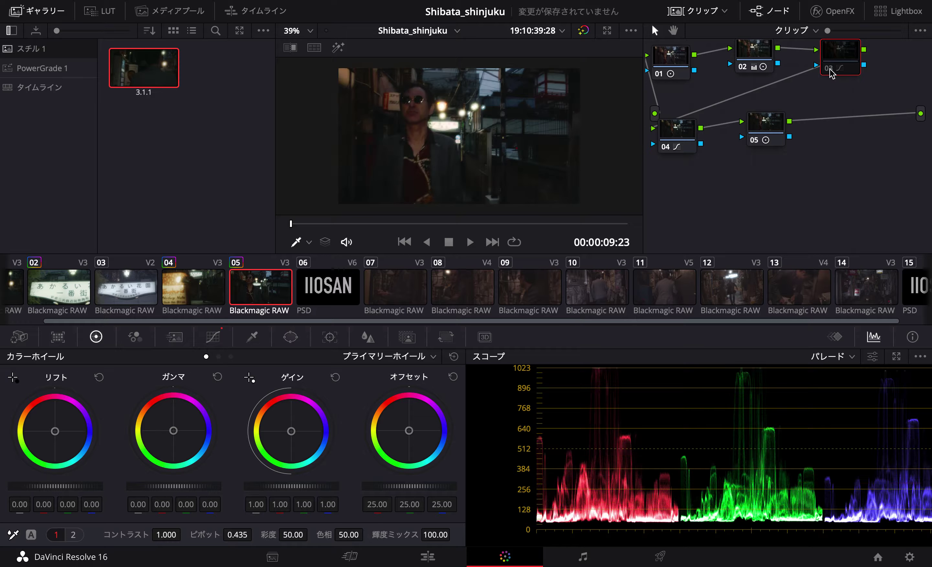
Add node 06 after node 03 and qualify clip 05's pale blue areas around hue 87.1.
{"action": "key", "text": "alt+s"}
{"action": "left_click_drag", "start_coordinate": [673, 197], "coordinate": [894, 88]}
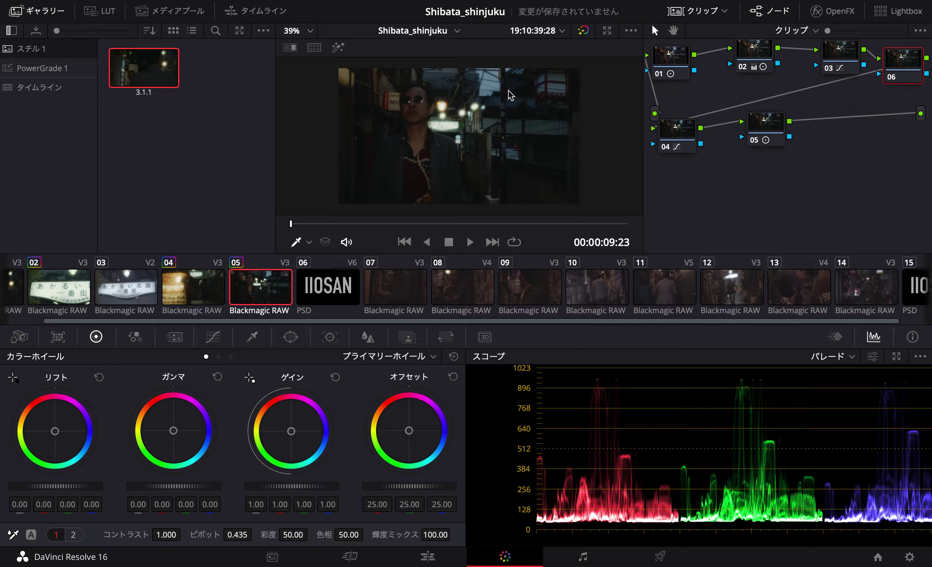
{"action": "left_click", "coordinate": [300, 244]}
{"action": "left_click", "coordinate": [493, 81]}
{"action": "left_click", "coordinate": [251, 337]}
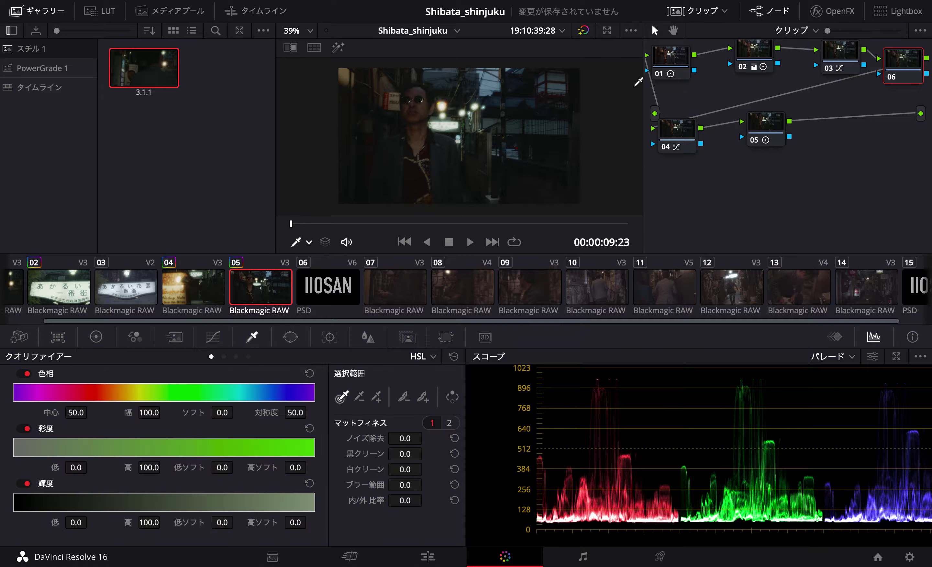
{"action": "left_click", "coordinate": [494, 82]}
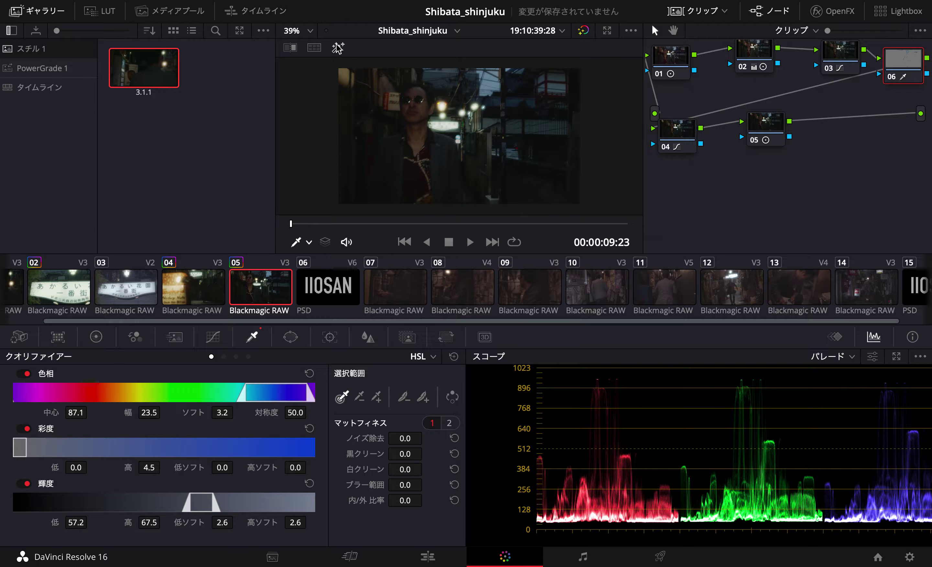
{"action": "left_click", "coordinate": [337, 48]}
{"action": "left_click", "coordinate": [493, 86]}
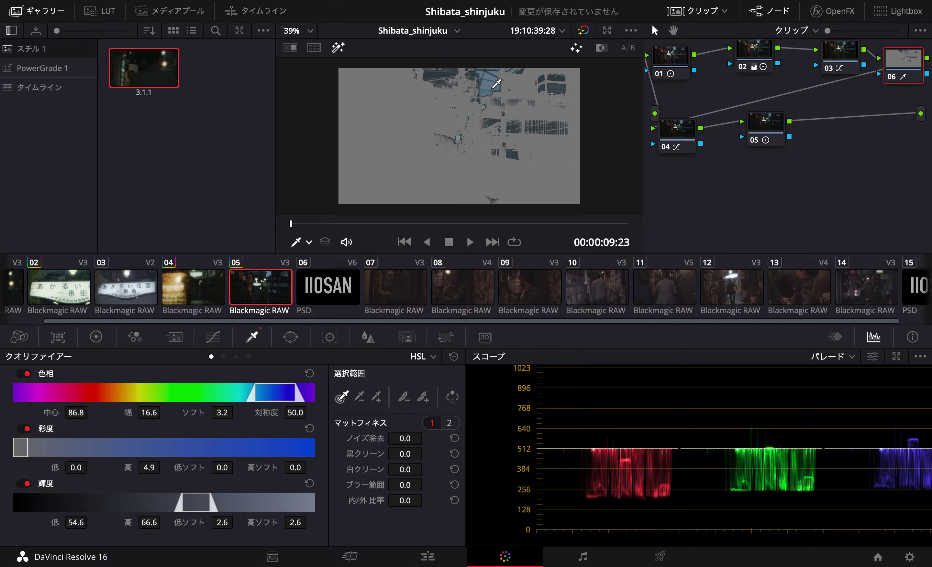
{"action": "left_click", "coordinate": [496, 84]}
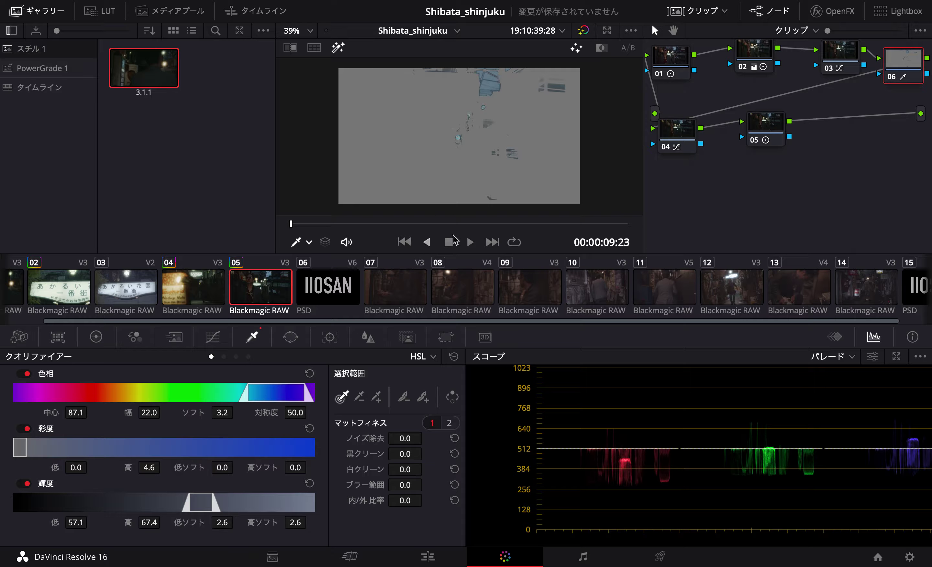
{"action": "left_click", "coordinate": [212, 337]}
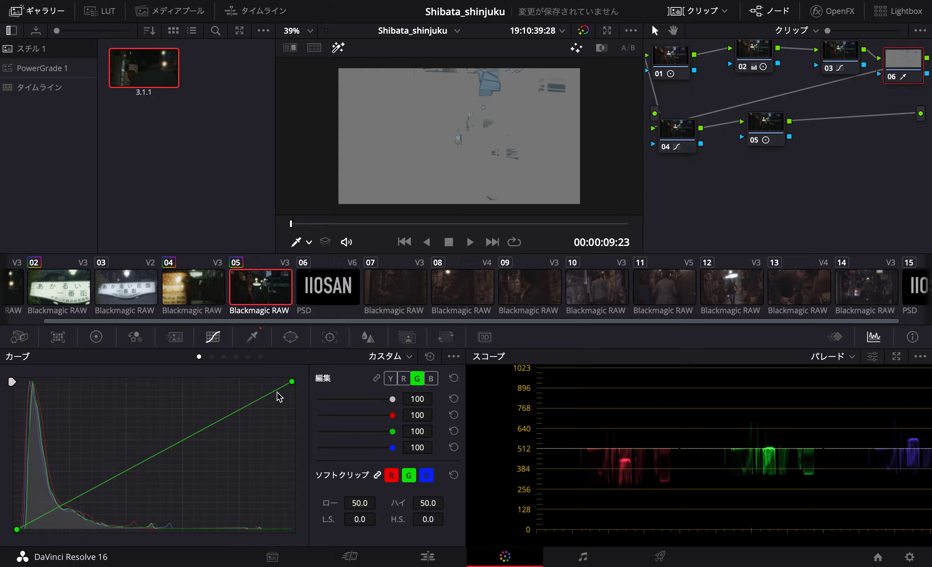
Pull down the top of node 06's luma curve to dim the qualified bright areas.
{"action": "left_click", "coordinate": [390, 378]}
{"action": "left_click_drag", "start_coordinate": [291, 382], "coordinate": [292, 405]}
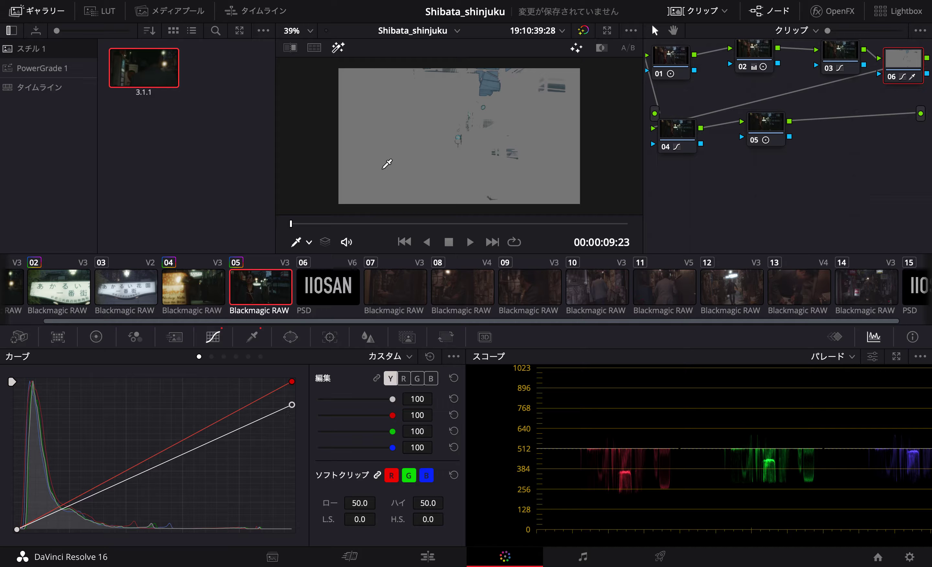
{"action": "left_click", "coordinate": [338, 47]}
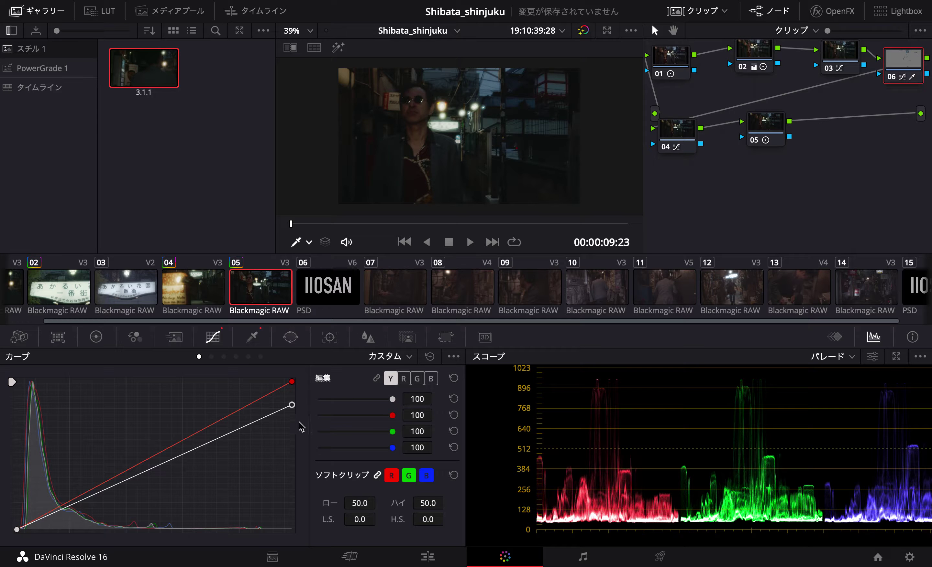
{"action": "mouse_move", "coordinate": [292, 405]}
{"action": "left_mouse_down"}
{"action": "mouse_move", "coordinate": [291, 425]}
{"action": "mouse_move", "coordinate": [291, 382]}
{"action": "left_mouse_up"}
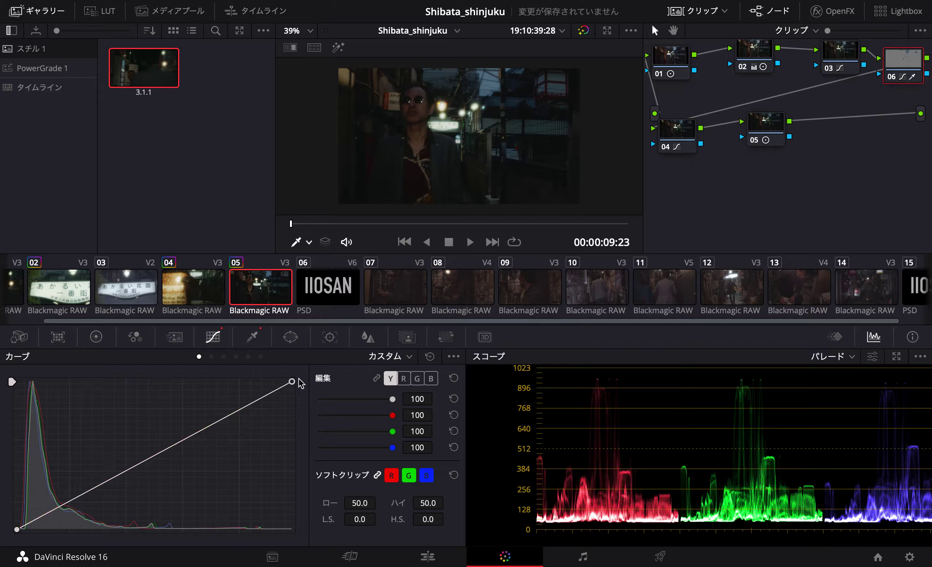
Drop node 06's highlights (HL) to -100 on the second page of primaries.
{"action": "left_click", "coordinate": [105, 334]}
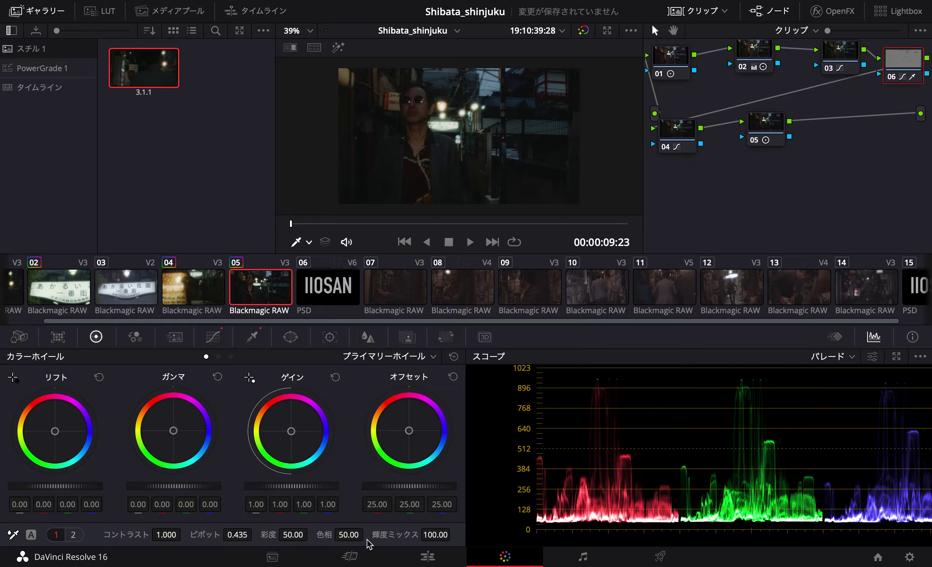
{"action": "left_click", "coordinate": [76, 535]}
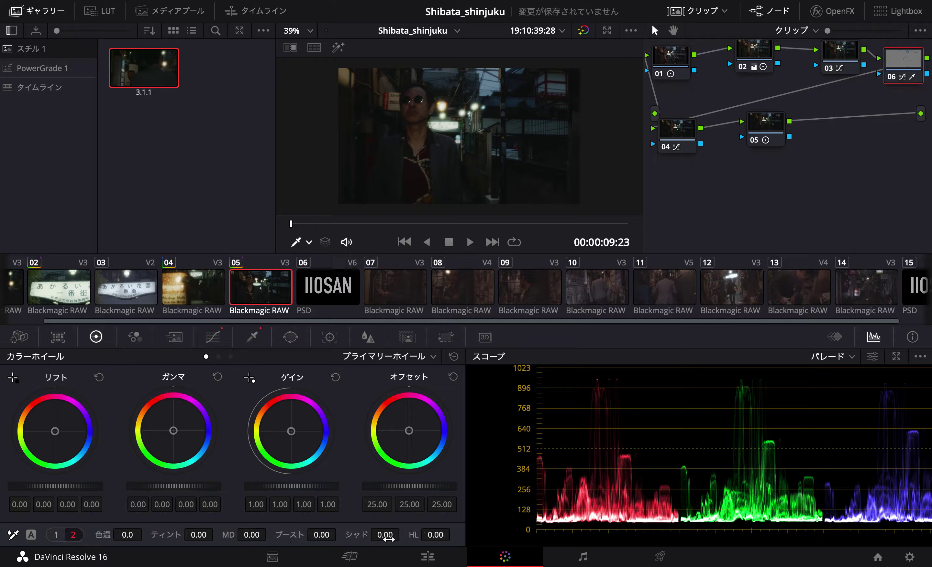
{"action": "left_click_drag", "start_coordinate": [434, 535], "coordinate": [424, 535]}
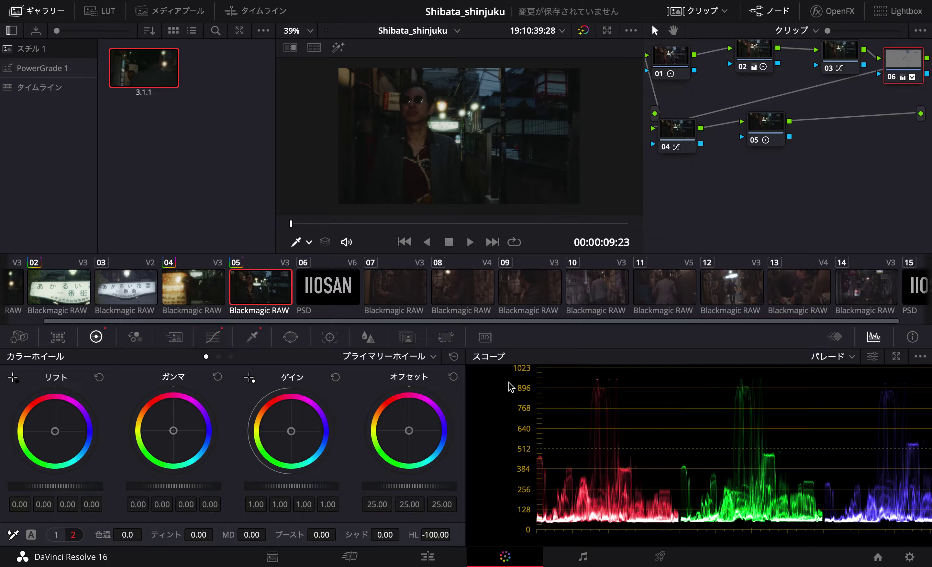
{"action": "left_click", "coordinate": [214, 338]}
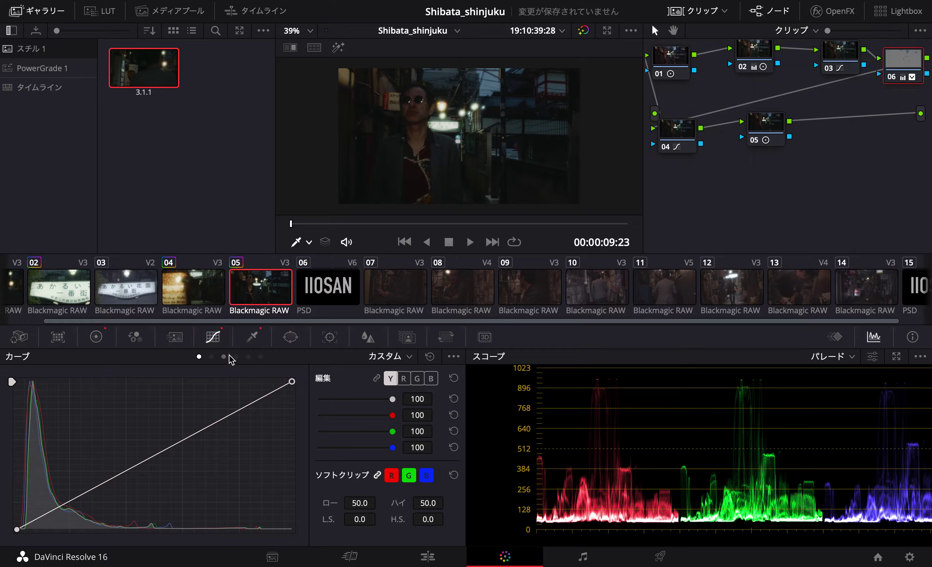
{"action": "left_click", "coordinate": [211, 356]}
{"action": "scroll", "coordinate": [305, 287], "scroll_direction": "up", "scroll_amount": 1}
{"action": "scroll", "coordinate": [382, 108], "scroll_direction": "up", "scroll_amount": 1}
{"action": "scroll", "coordinate": [415, 105], "scroll_direction": "up", "scroll_amount": 1}
{"action": "scroll", "coordinate": [413, 104], "scroll_direction": "up", "scroll_amount": 1}
{"action": "scroll", "coordinate": [413, 104], "scroll_direction": "up", "scroll_amount": 2}
{"action": "scroll", "coordinate": [413, 104], "scroll_direction": "down", "scroll_amount": 2}
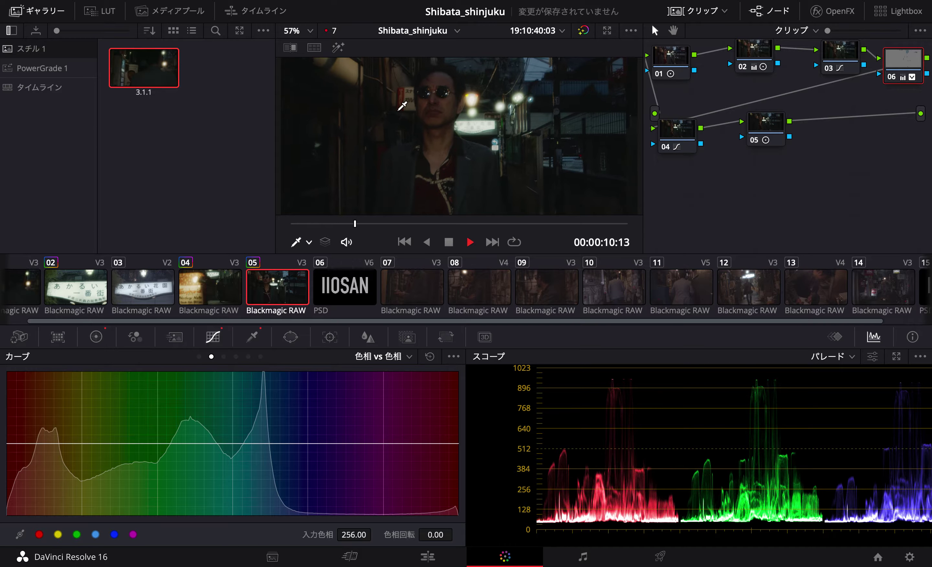
{"action": "key", "text": "space"}
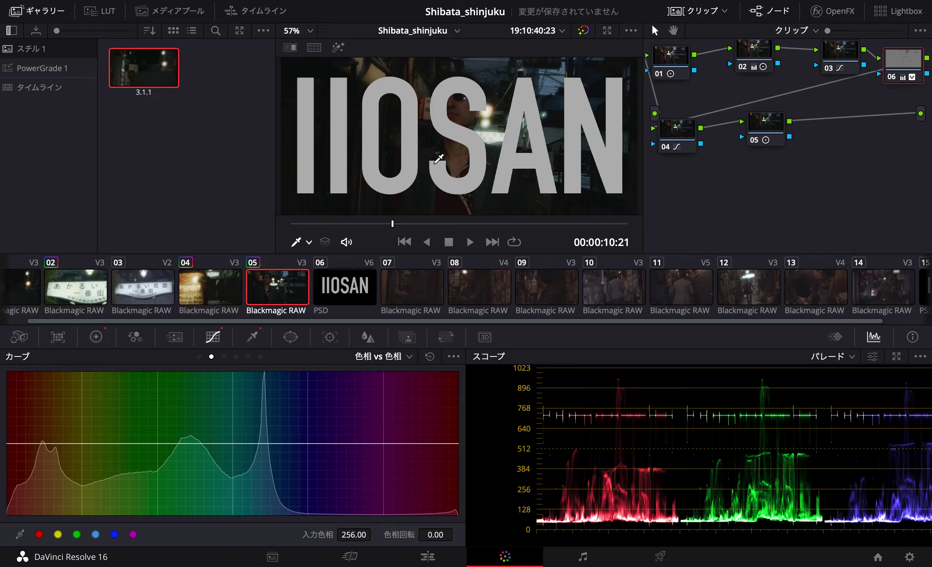
{"action": "scroll", "coordinate": [459, 120], "scroll_direction": "up", "scroll_amount": 5}
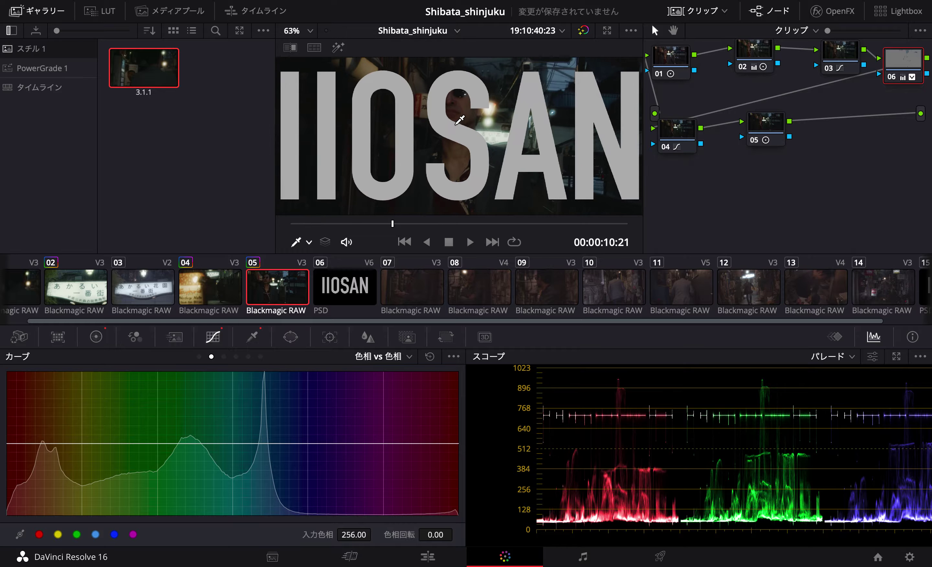
{"action": "scroll", "coordinate": [459, 120], "scroll_direction": "down", "scroll_amount": 6}
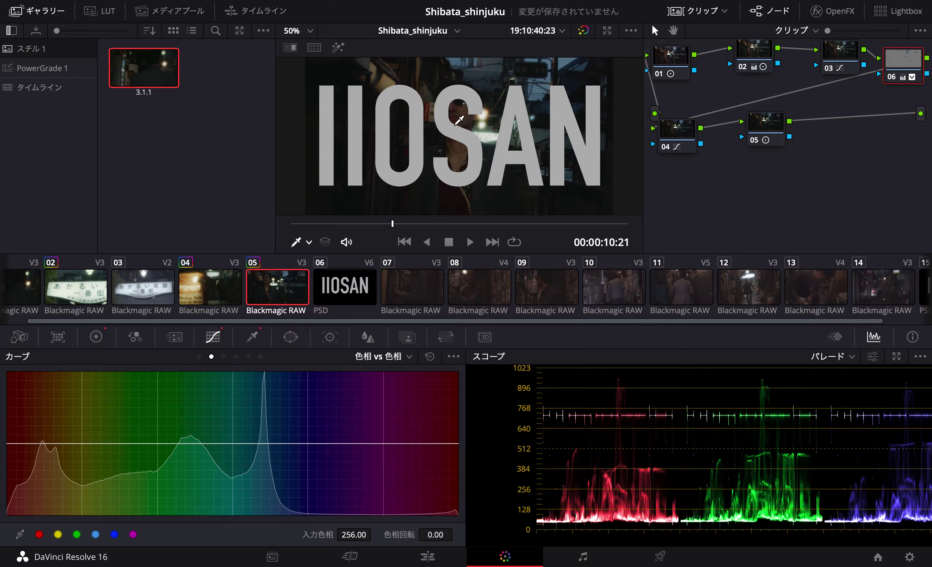
{"action": "left_click_drag", "start_coordinate": [366, 225], "coordinate": [350, 225]}
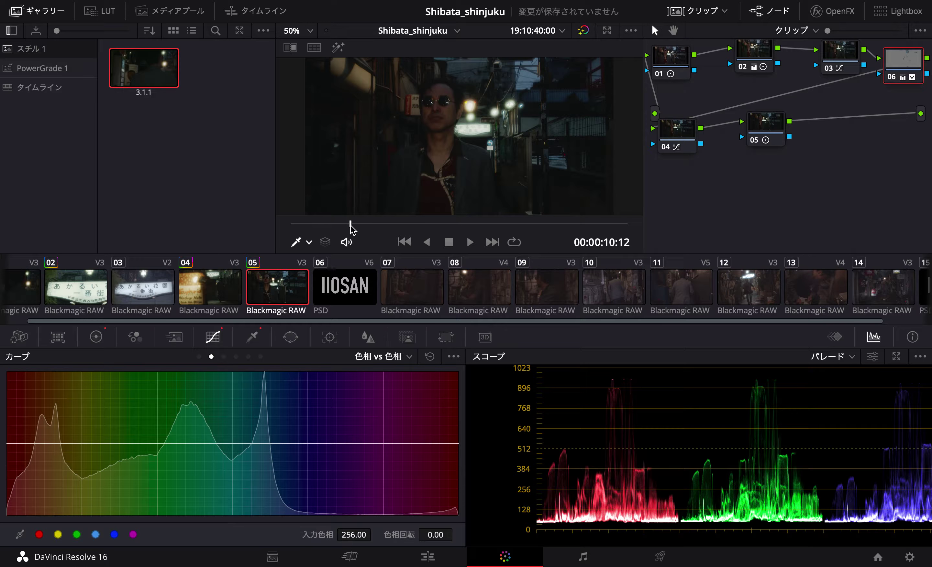
{"action": "left_click", "coordinate": [663, 145]}
Deepen clip 05's blacks by reshaping the shadow points of node 04's linked custom curve.
{"action": "left_click", "coordinate": [199, 356]}
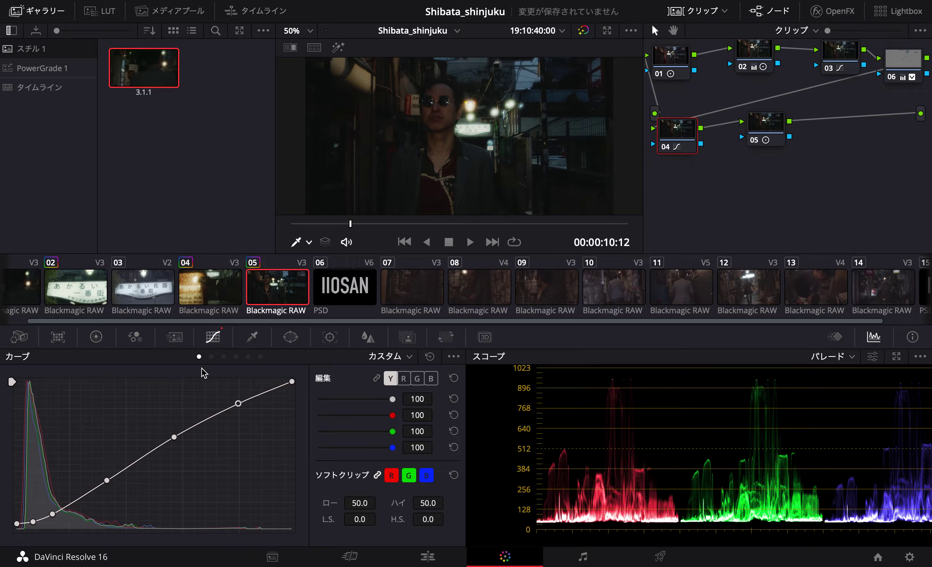
{"action": "left_click_drag", "start_coordinate": [52, 514], "coordinate": [34, 517]}
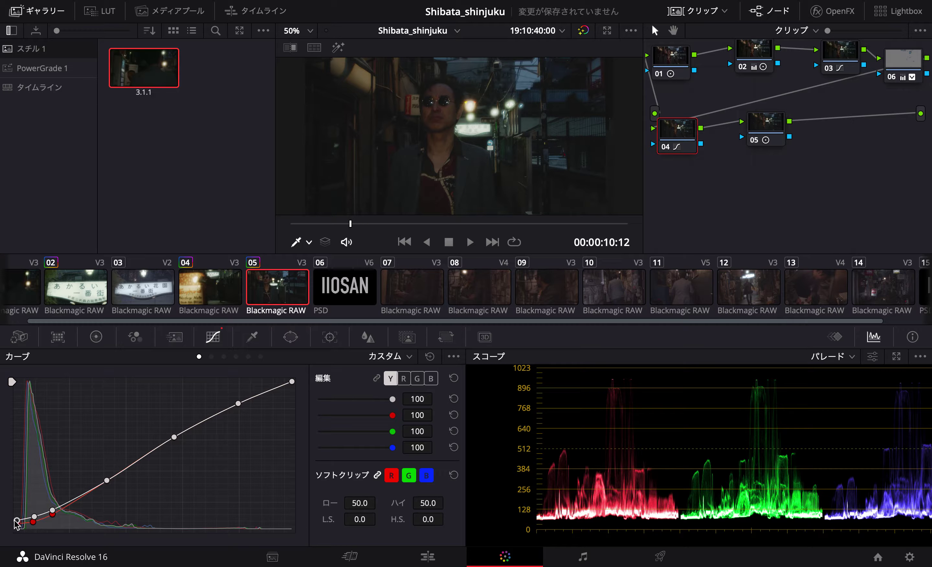
{"action": "left_click_drag", "start_coordinate": [34, 517], "coordinate": [52, 513]}
{"action": "left_click", "coordinate": [376, 378]}
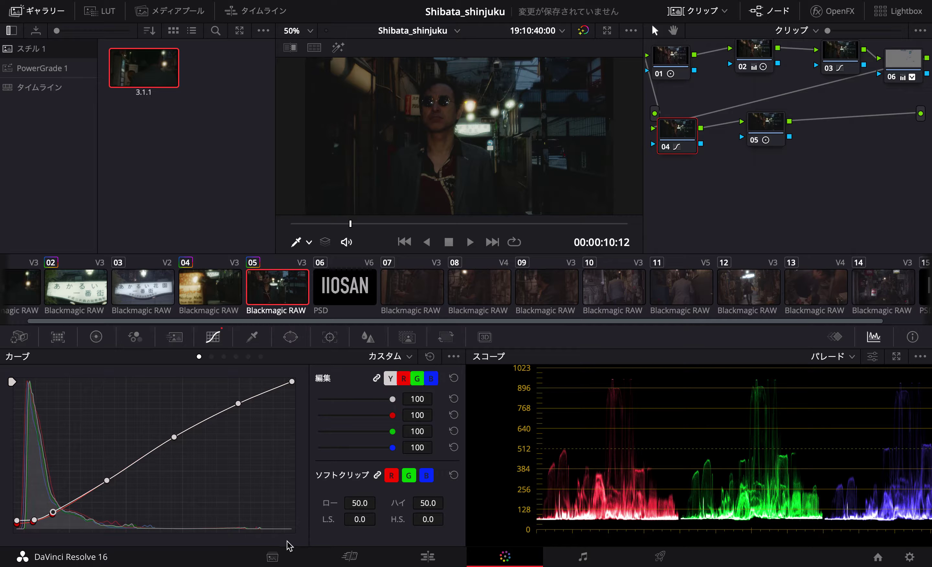
{"action": "left_click_drag", "start_coordinate": [53, 513], "coordinate": [56, 515]}
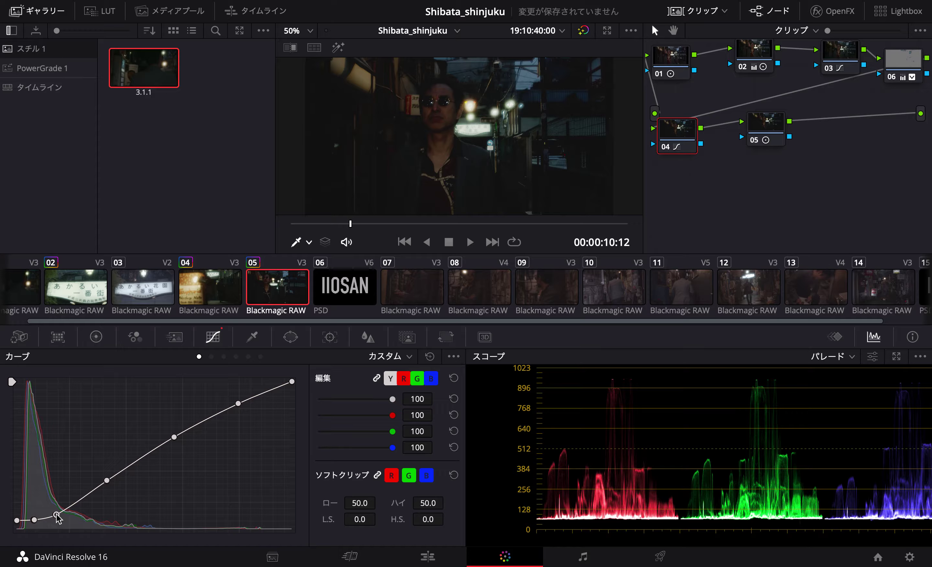
{"action": "left_click_drag", "start_coordinate": [57, 515], "coordinate": [34, 518]}
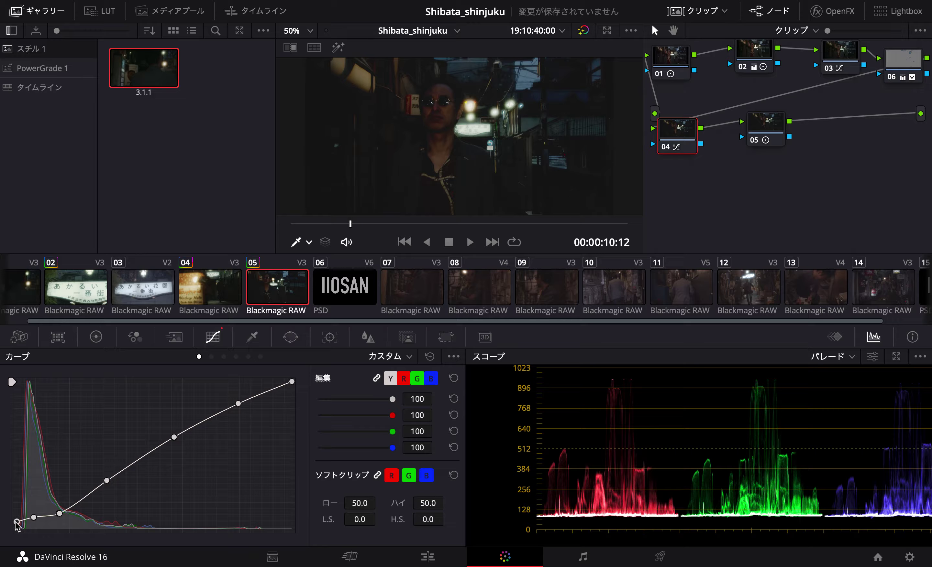
{"action": "left_click_drag", "start_coordinate": [34, 517], "coordinate": [34, 520]}
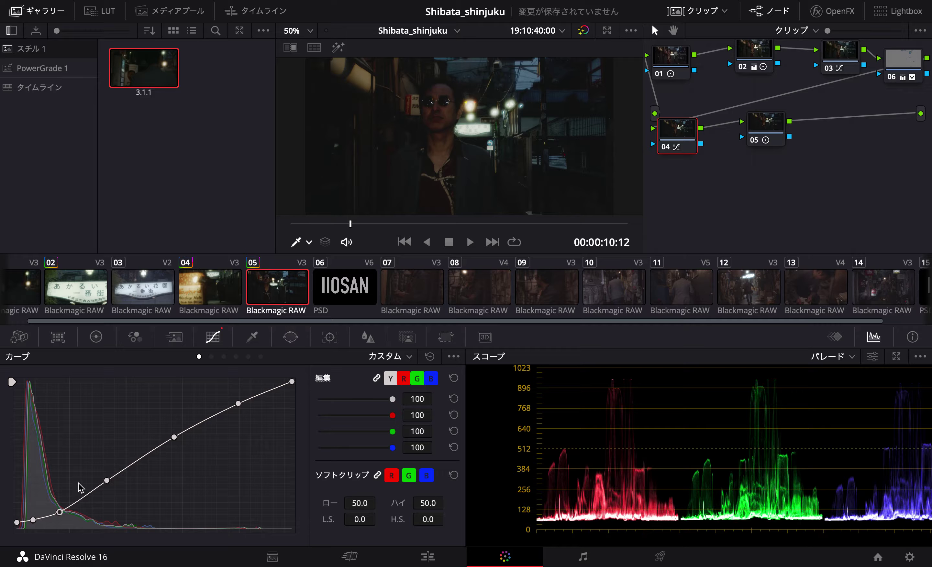
Play clip 05 to check the shadows, then switch to clip 04 for comparison.
{"action": "key", "text": "space"}
{"action": "key", "text": "space"}
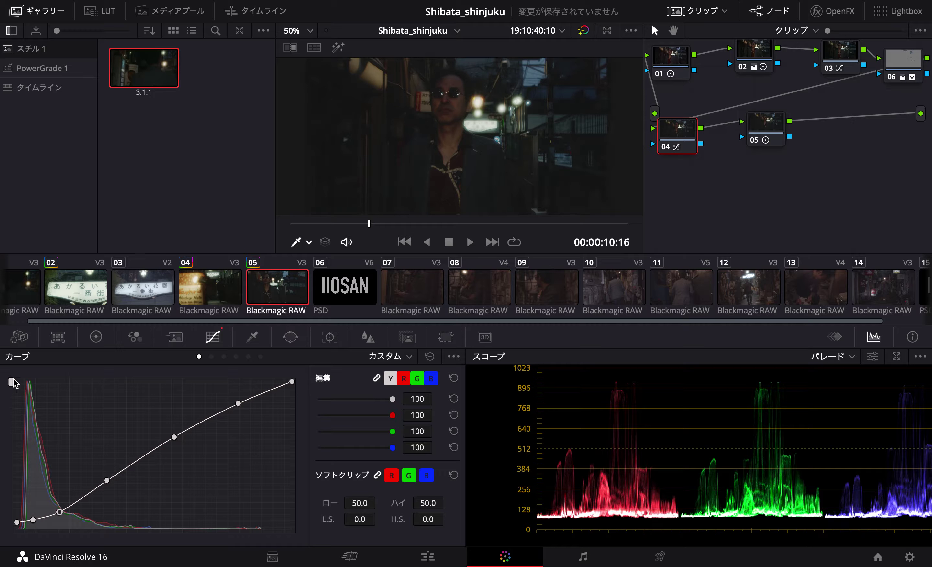
{"action": "key", "text": "space"}
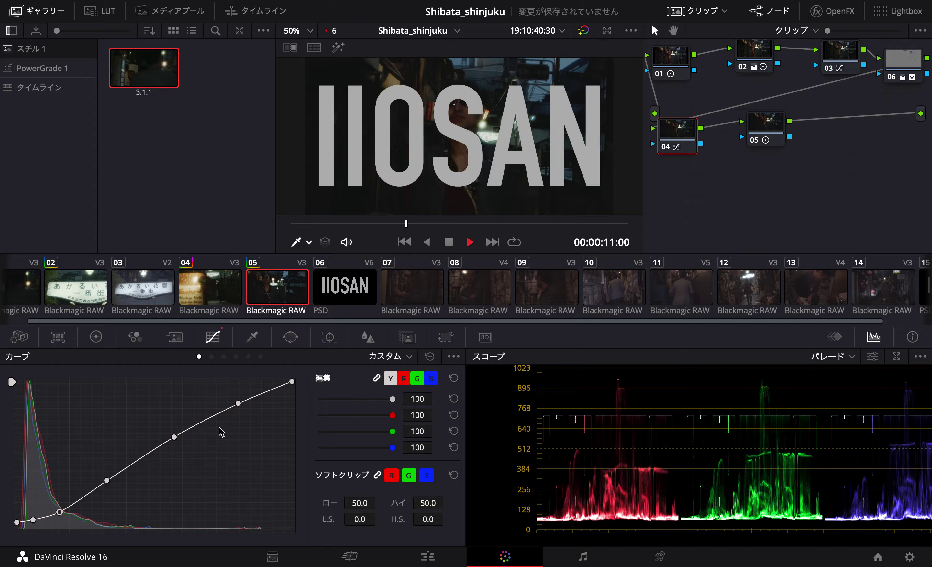
{"action": "key", "text": "space"}
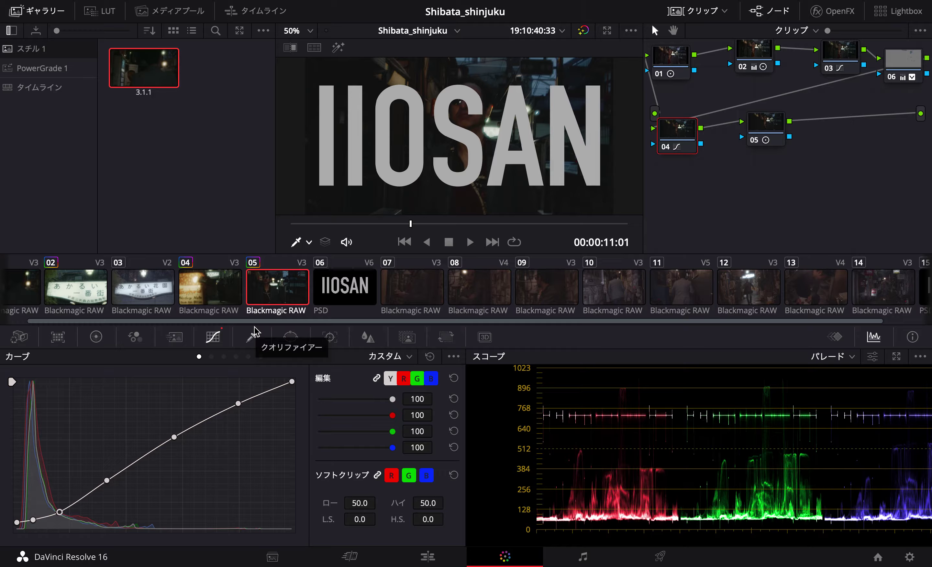
{"action": "left_click", "coordinate": [237, 291]}
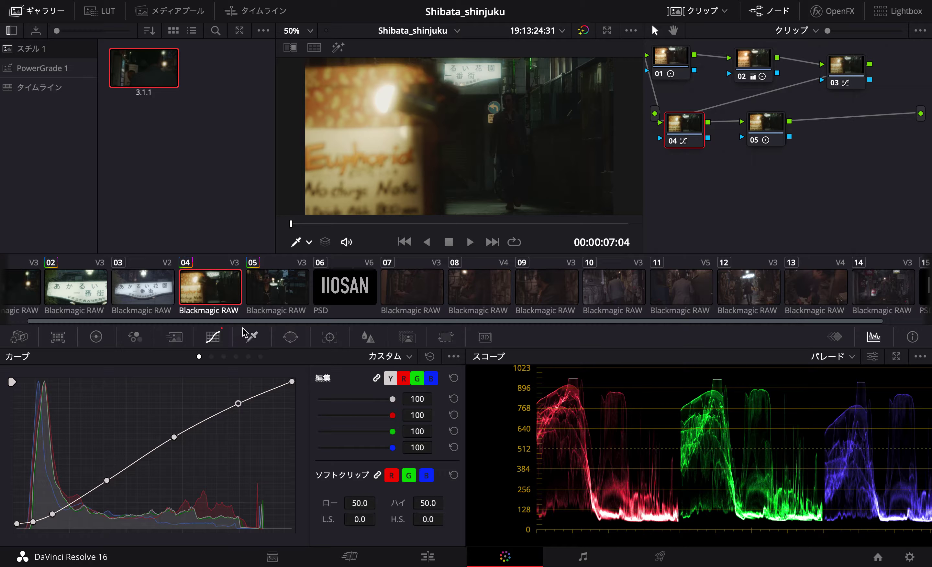
Back on clip 05, rearrange nodes 05 and 04 and disable node 04 to compare.
{"action": "left_click", "coordinate": [305, 311]}
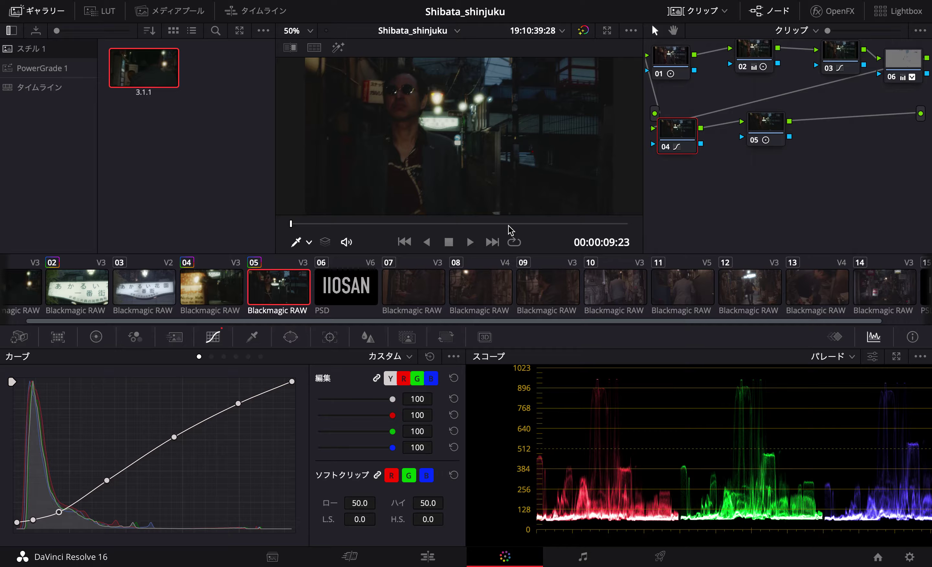
{"action": "left_click_drag", "start_coordinate": [769, 127], "coordinate": [761, 149]}
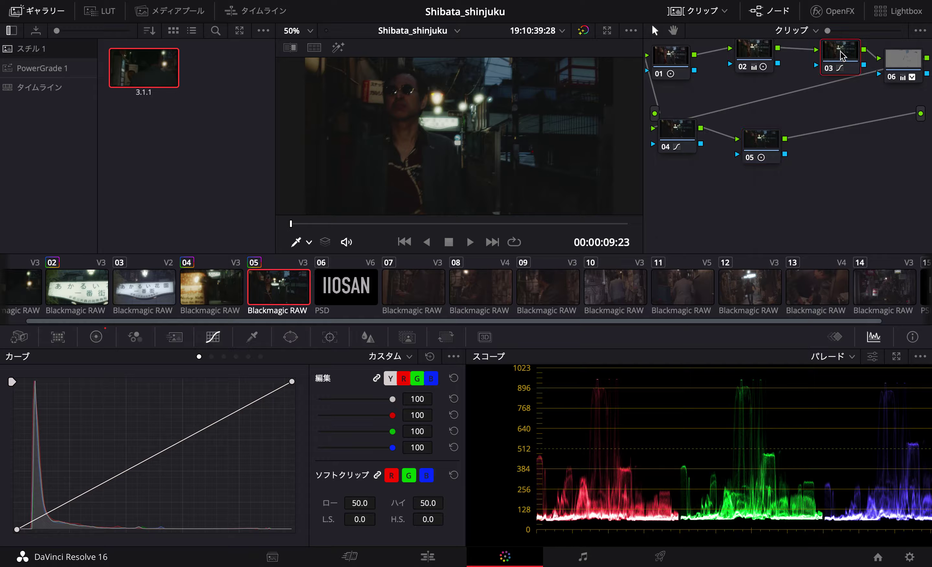
{"action": "left_click", "coordinate": [679, 140]}
{"action": "left_click_drag", "start_coordinate": [681, 140], "coordinate": [685, 147]}
{"action": "key", "text": "ctrl+d"}
{"action": "key", "text": "ctrl+d"}
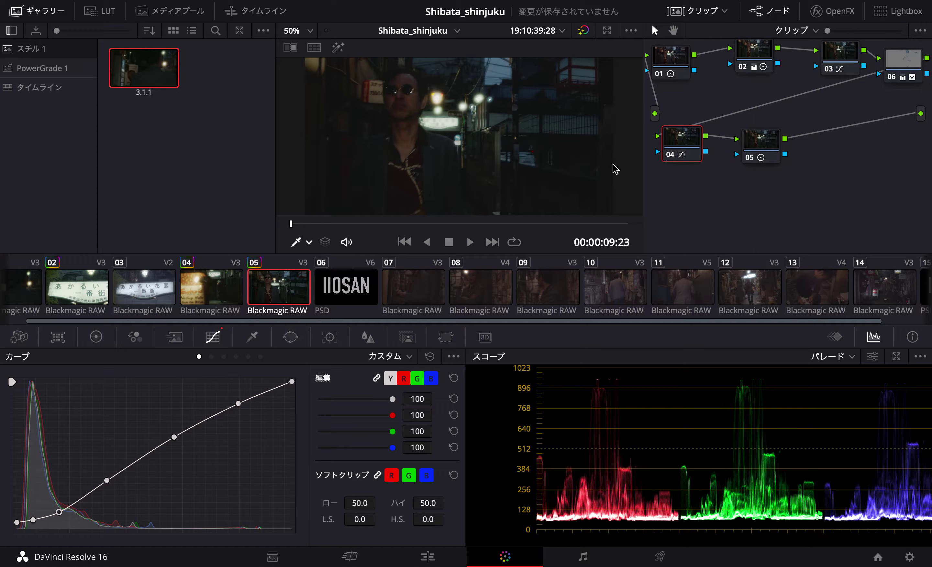
Raise the green channel's top point on node 03's curve, comparing clip 05 against clip 04.
{"action": "left_click", "coordinate": [833, 52]}
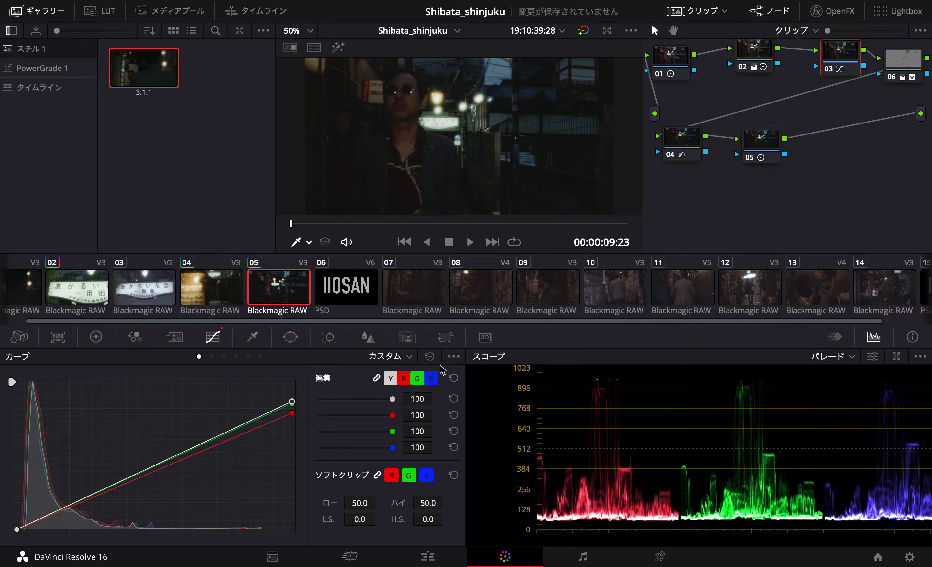
{"action": "left_click", "coordinate": [416, 379]}
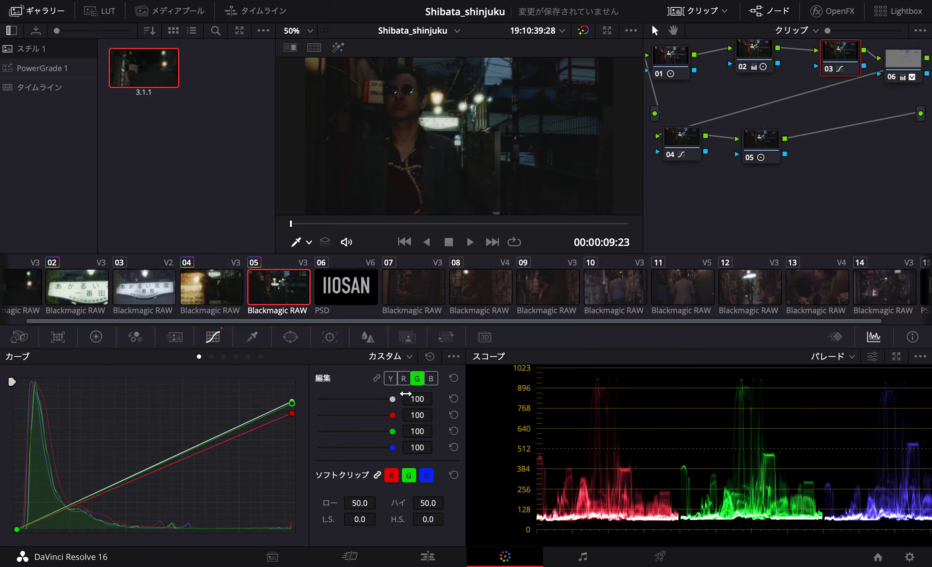
{"action": "left_click_drag", "start_coordinate": [292, 403], "coordinate": [292, 400]}
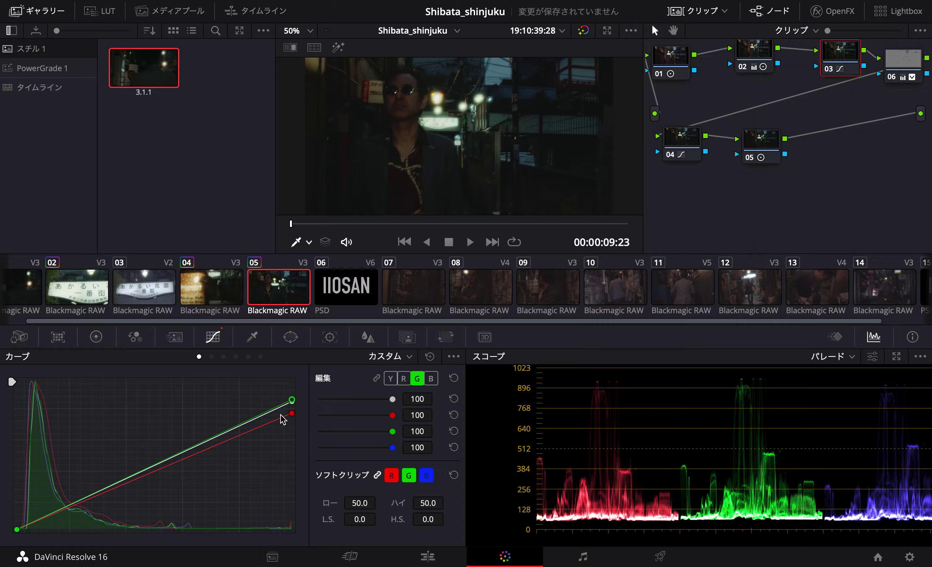
{"action": "scroll", "coordinate": [425, 181], "scroll_direction": "down", "scroll_amount": 3}
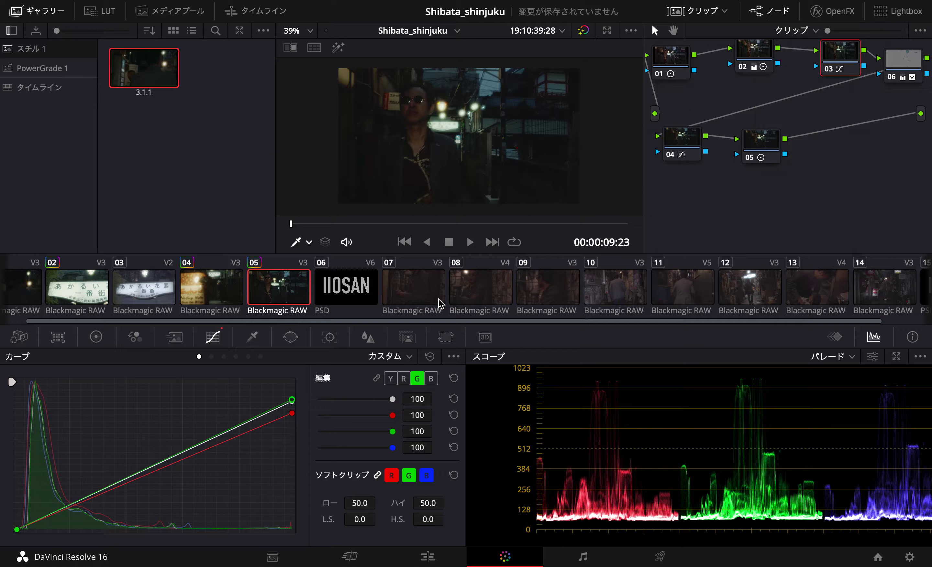
{"action": "key", "text": "space"}
{"action": "left_click", "coordinate": [228, 294]}
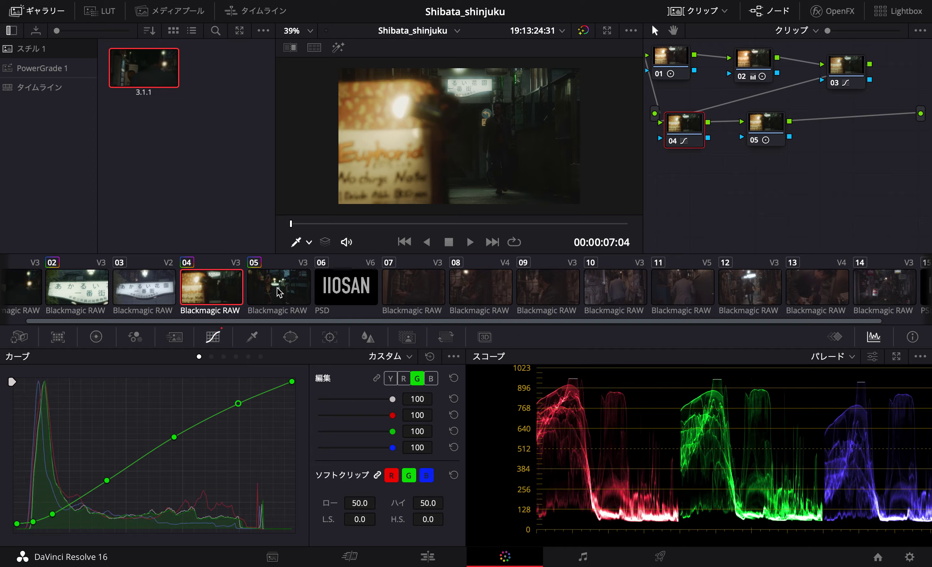
{"action": "left_click", "coordinate": [276, 293]}
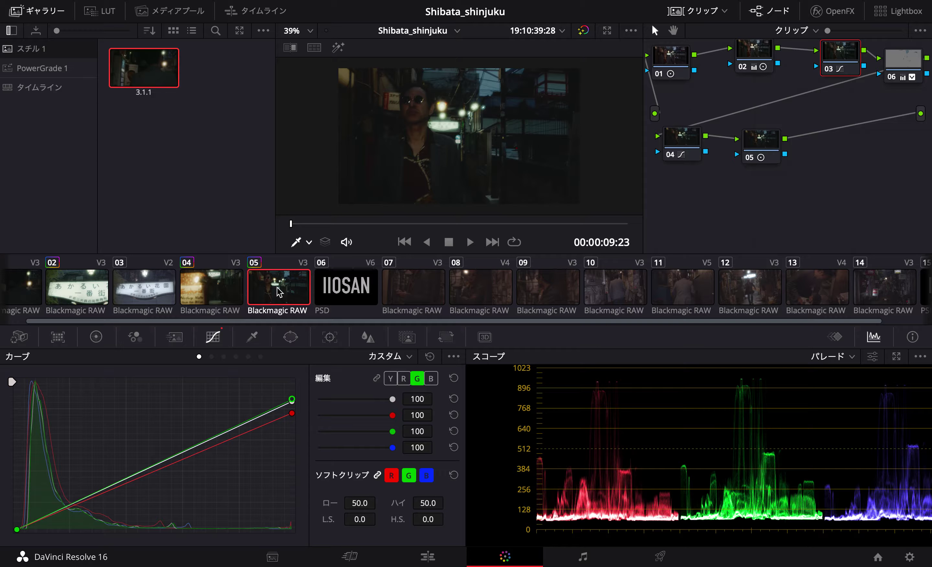
{"action": "left_click", "coordinate": [225, 291]}
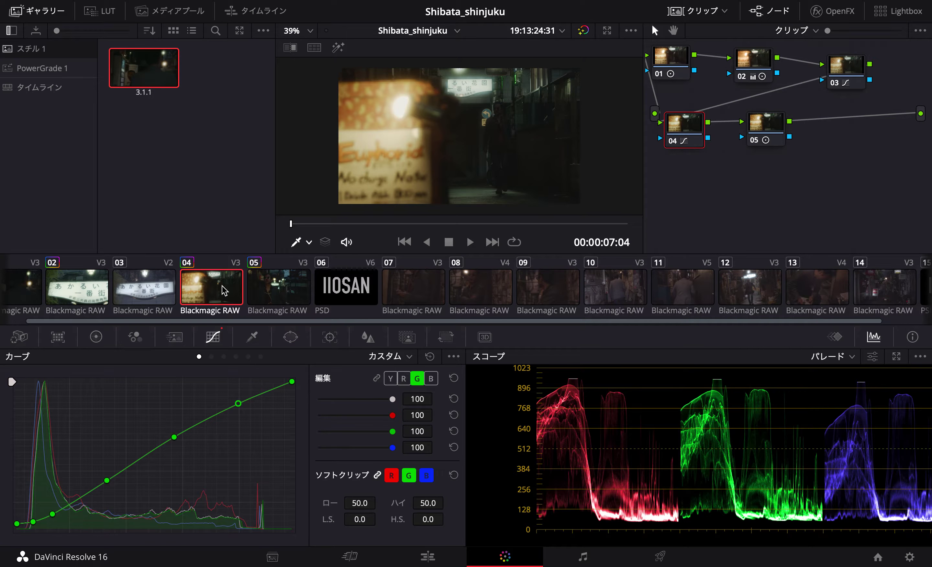
{"action": "left_click", "coordinate": [267, 291]}
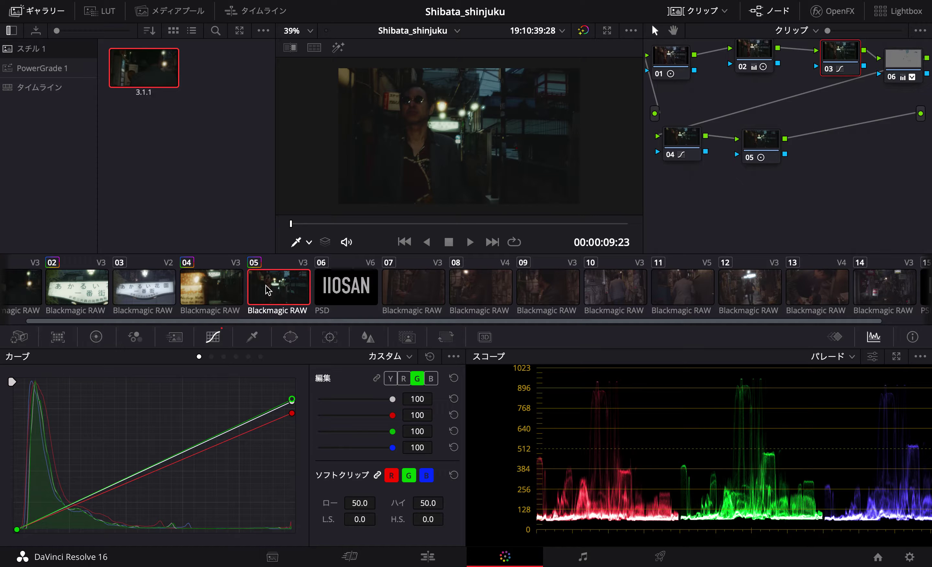
Set node 03's lift red and blue to -0.01 on clip 05, resetting gain to neutral.
{"action": "left_click", "coordinate": [99, 337]}
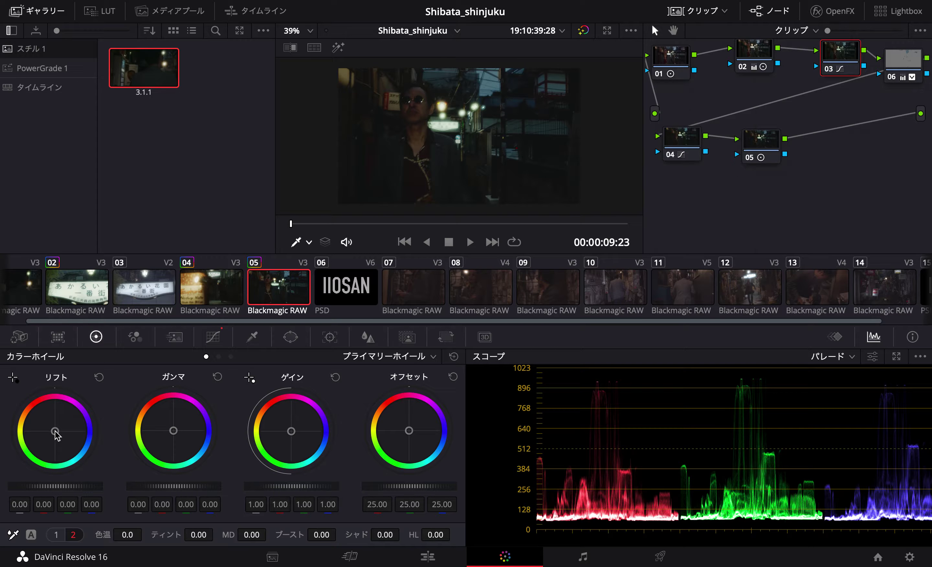
{"action": "left_click_drag", "start_coordinate": [55, 432], "coordinate": [54, 431]}
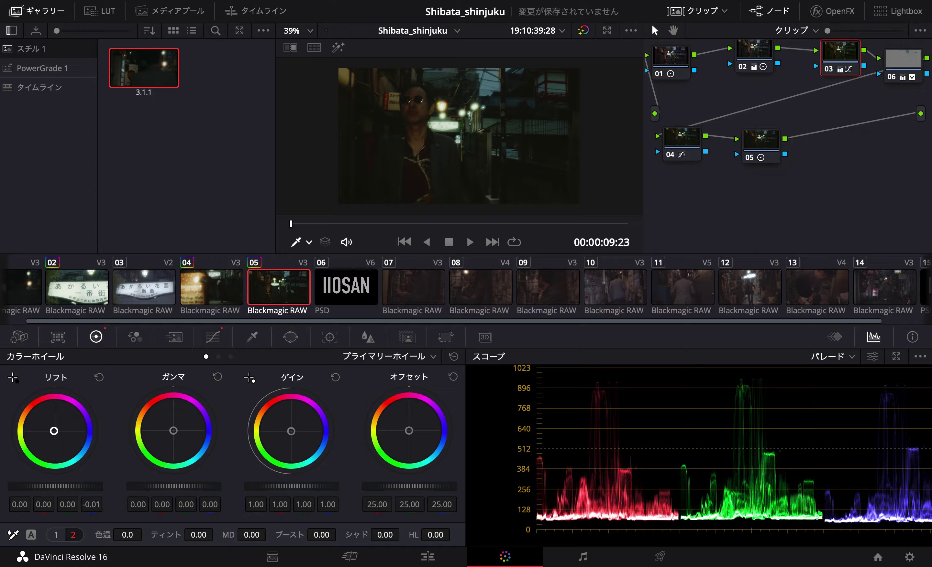
{"action": "left_click_drag", "start_coordinate": [54, 431], "coordinate": [54, 432]}
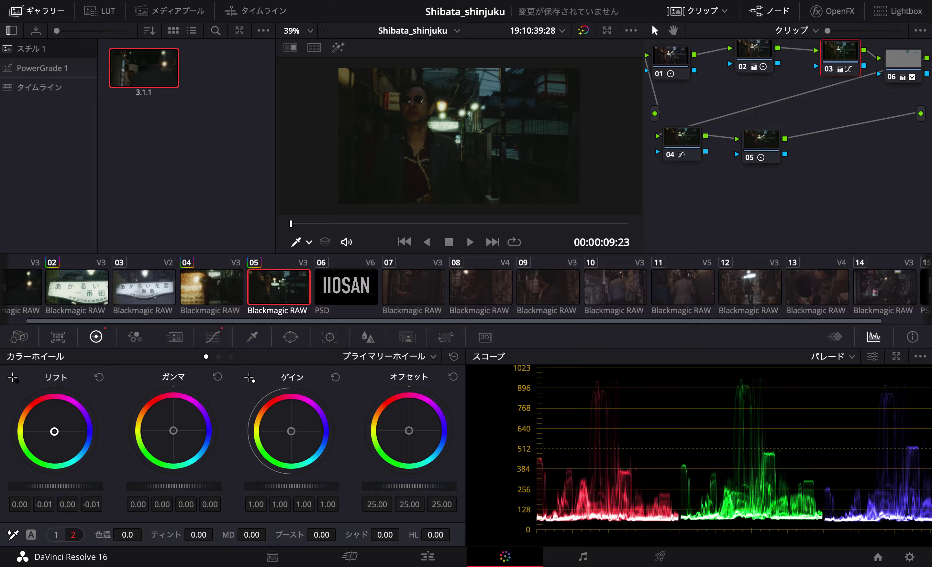
{"action": "left_click_drag", "start_coordinate": [291, 432], "coordinate": [290, 431]}
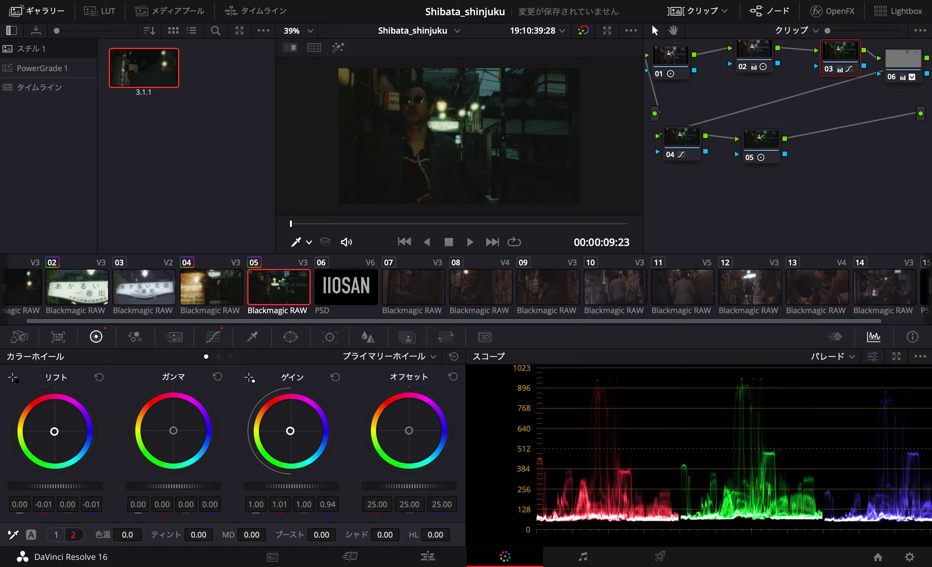
{"action": "double_click", "coordinate": [291, 432]}
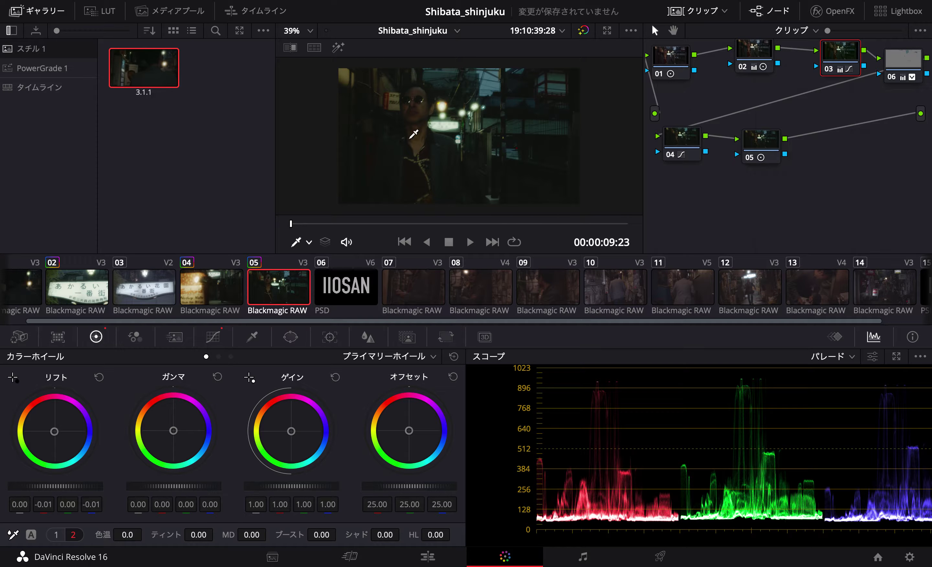
{"action": "left_click", "coordinate": [249, 338]}
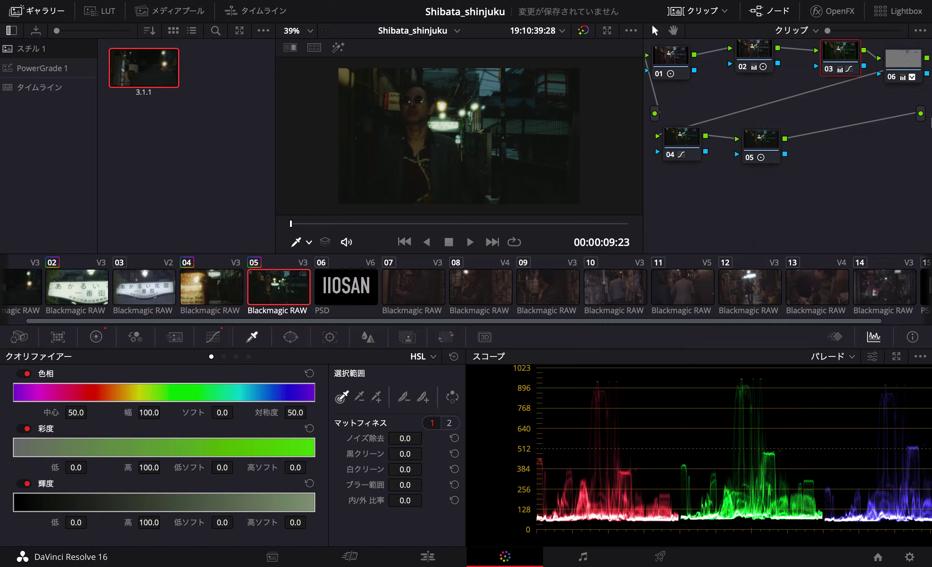
Rearrange nodes 04 and 05, add serial node 07, and sample orange-yellow tones with highlight on.
{"action": "left_click_drag", "start_coordinate": [685, 143], "coordinate": [679, 146]}
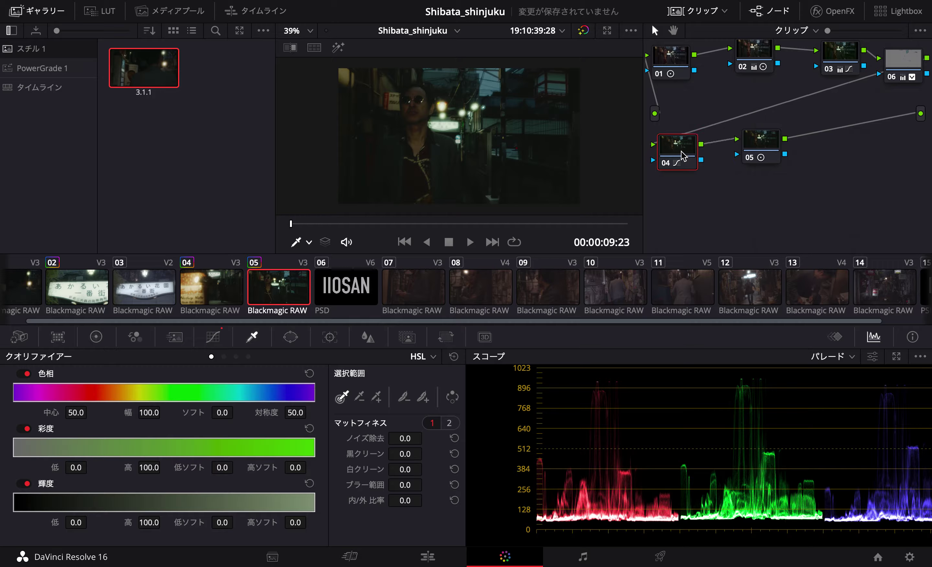
{"action": "left_click_drag", "start_coordinate": [760, 147], "coordinate": [772, 146]}
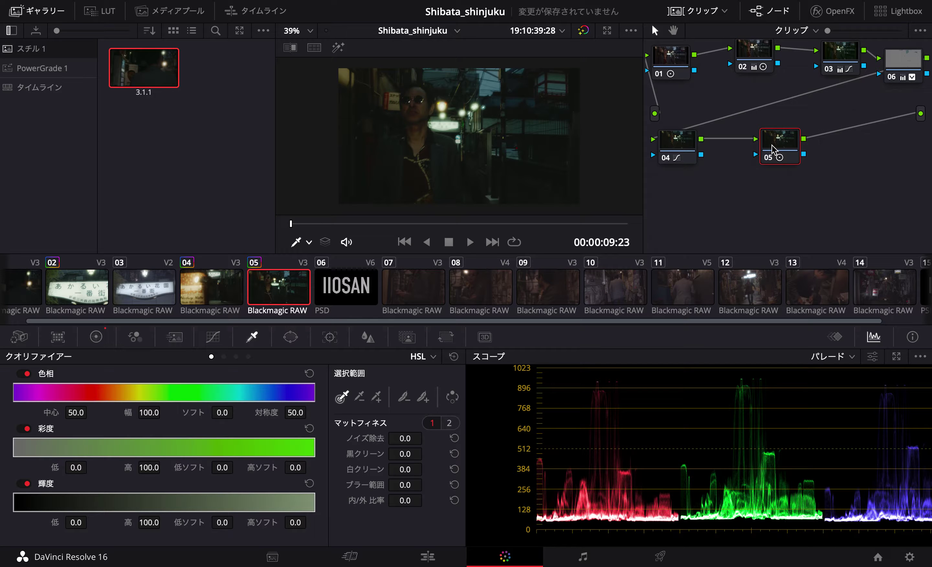
{"action": "key", "text": "alt+s"}
{"action": "left_click_drag", "start_coordinate": [847, 146], "coordinate": [866, 147]}
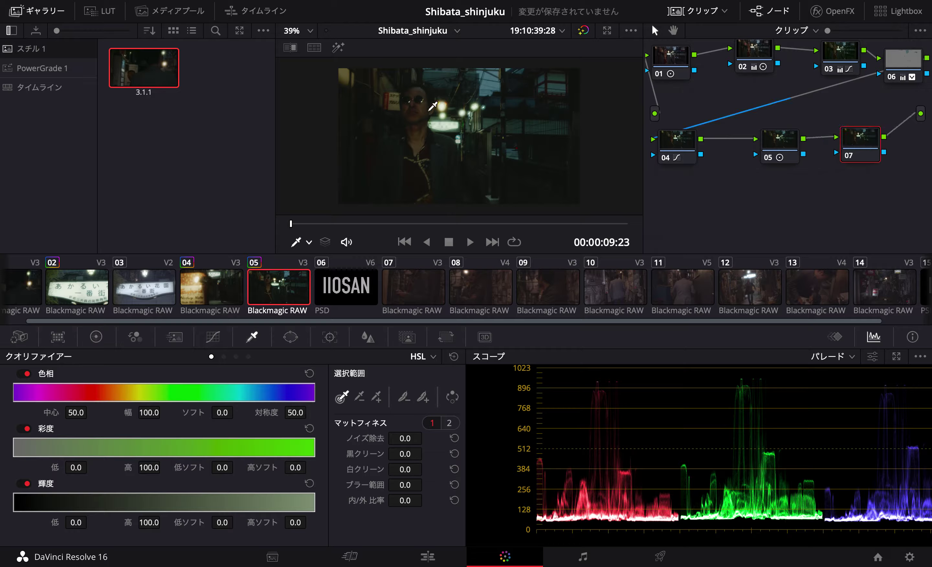
{"action": "left_click", "coordinate": [470, 130]}
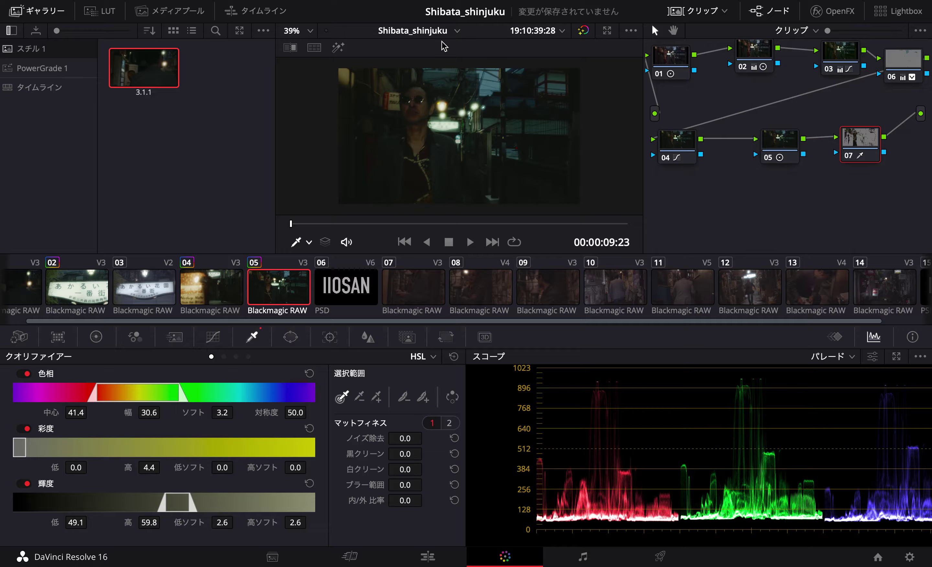
{"action": "left_click", "coordinate": [337, 48]}
{"action": "left_click", "coordinate": [424, 104]}
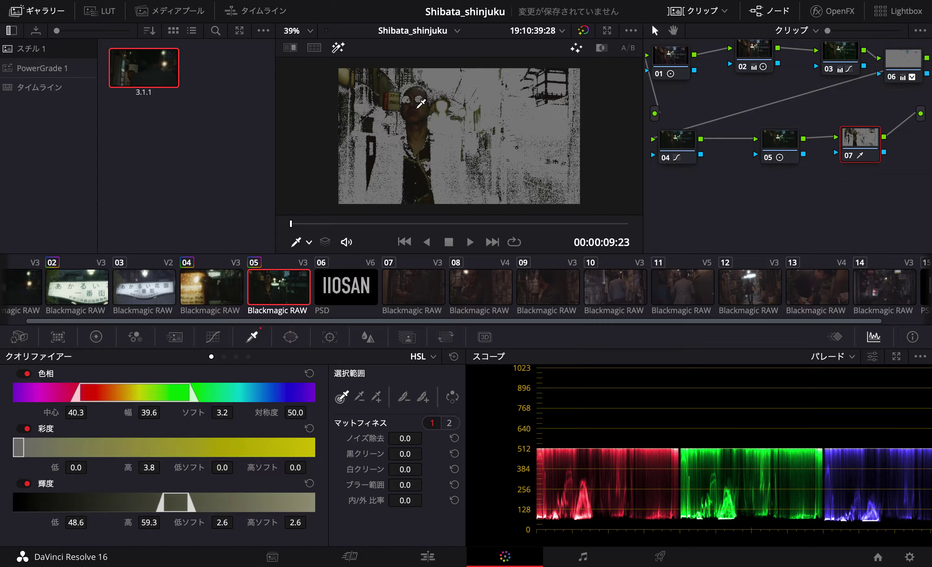
{"action": "left_click", "coordinate": [424, 113]}
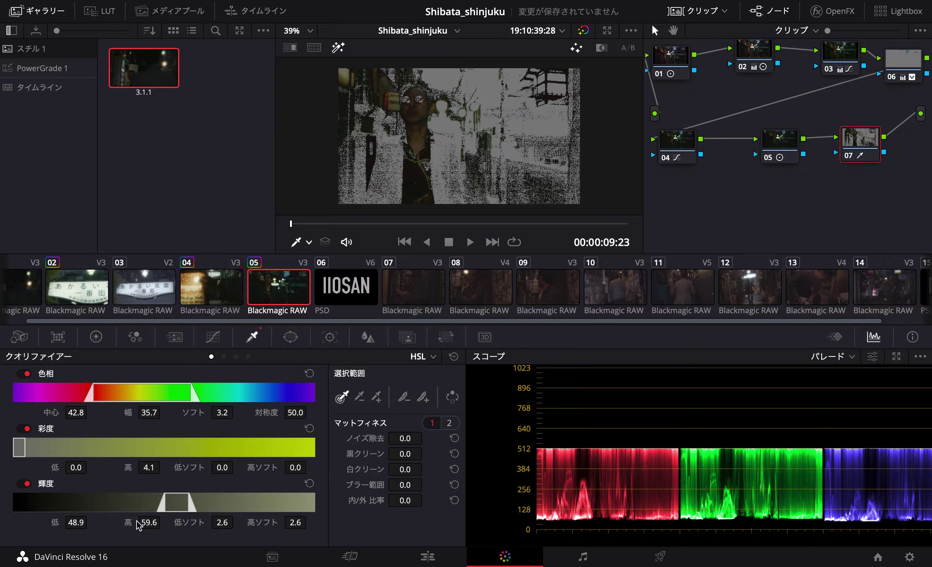
Refine the qualifier: luma low softness 1.0, hue centre 39.1, width 21.1, hue softness 4.1.
{"action": "left_click_drag", "start_coordinate": [237, 522], "coordinate": [237, 523]}
{"action": "left_click_drag", "start_coordinate": [151, 412], "coordinate": [164, 412]}
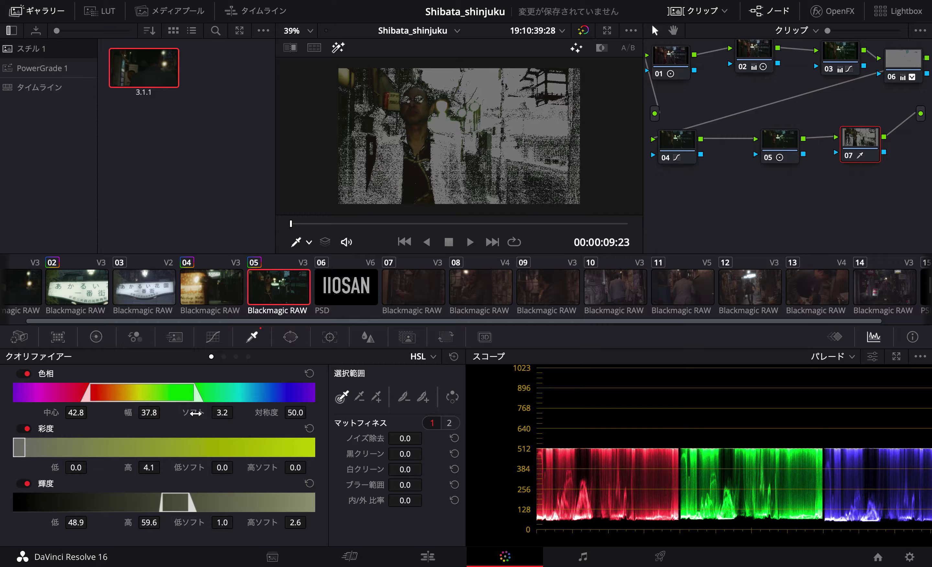
{"action": "left_click_drag", "start_coordinate": [195, 414], "coordinate": [236, 411]}
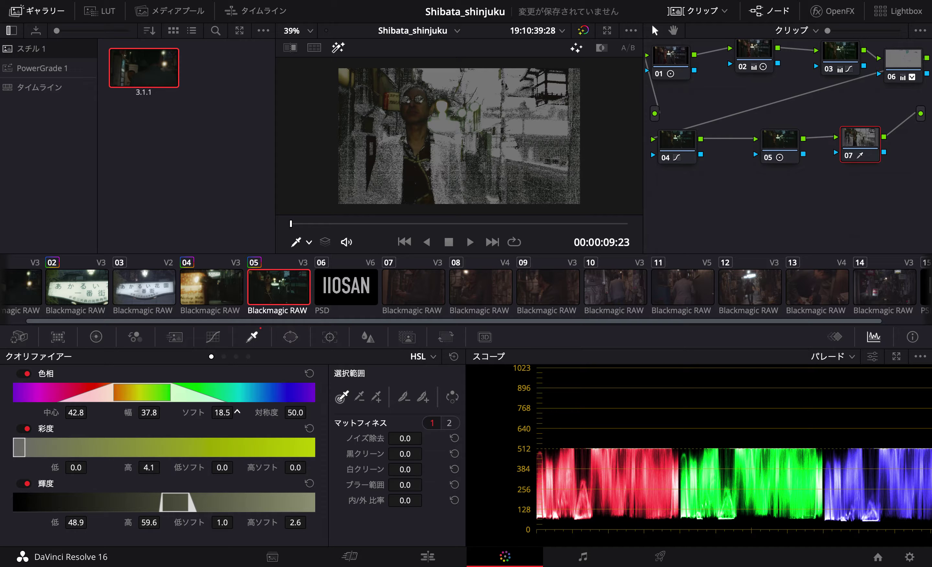
{"action": "left_click_drag", "start_coordinate": [236, 412], "coordinate": [222, 412]}
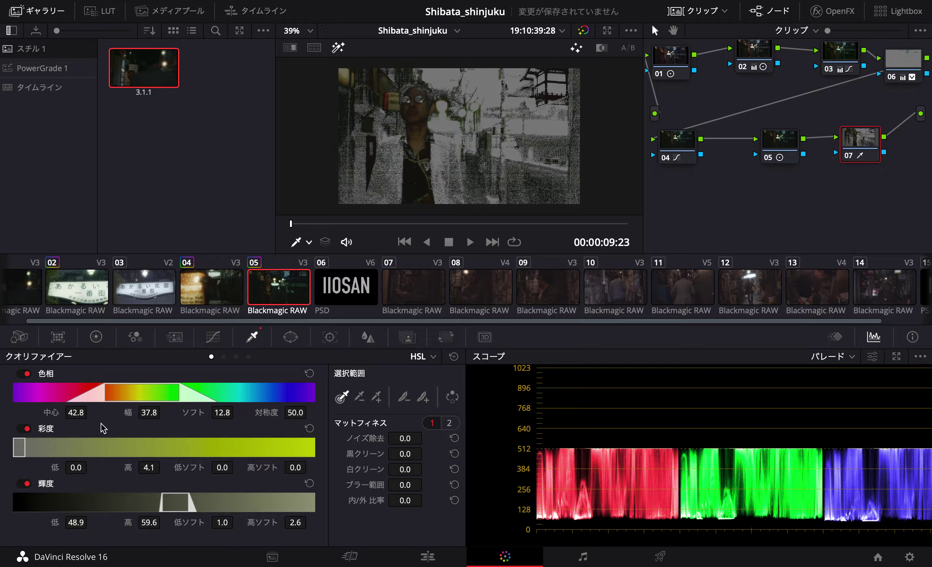
{"action": "left_click_drag", "start_coordinate": [95, 413], "coordinate": [91, 413]}
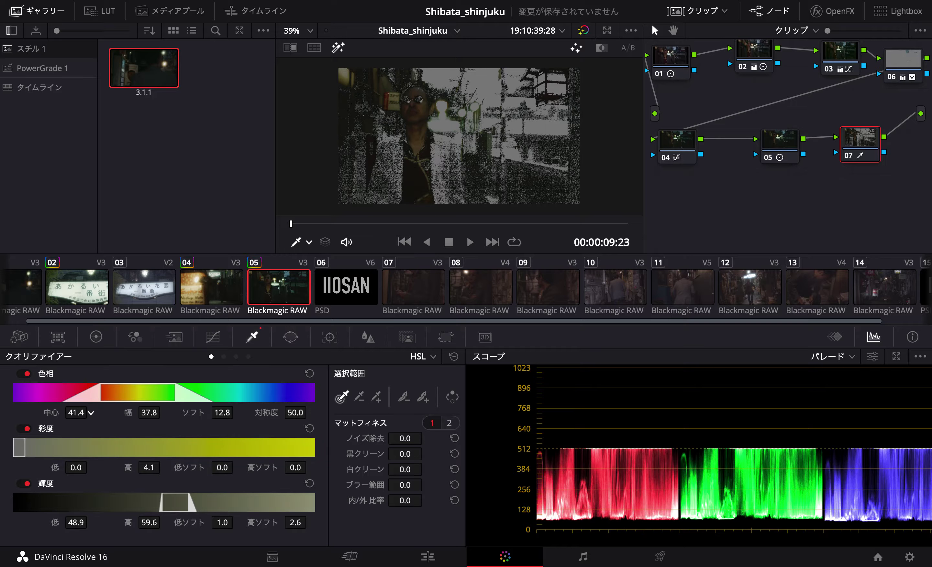
{"action": "mouse_move", "coordinate": [129, 414]}
{"action": "left_mouse_down"}
{"action": "mouse_move", "coordinate": [103, 414]}
{"action": "mouse_move", "coordinate": [115, 413]}
{"action": "left_mouse_up"}
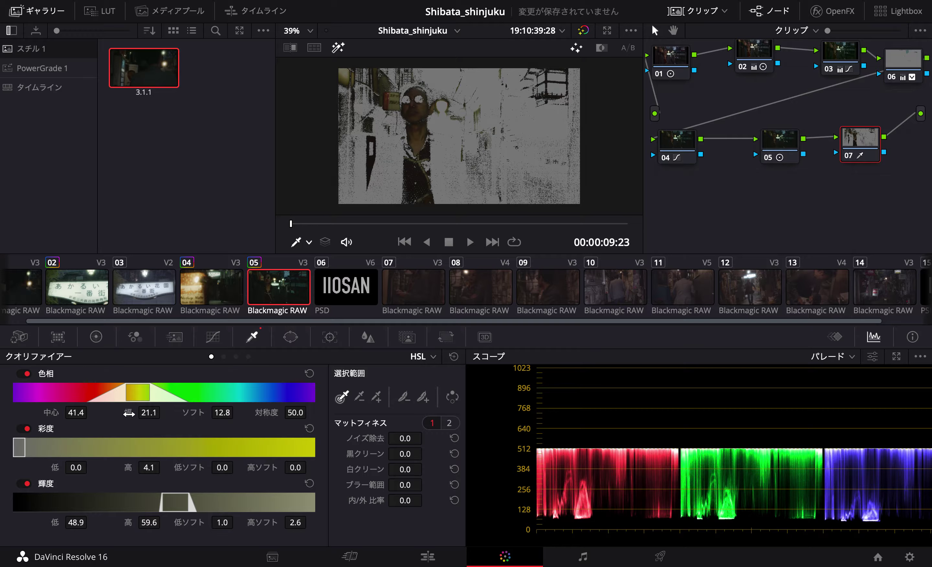
{"action": "mouse_move", "coordinate": [51, 413]}
{"action": "left_mouse_down"}
{"action": "mouse_move", "coordinate": [91, 411]}
{"action": "mouse_move", "coordinate": [46, 413]}
{"action": "left_mouse_up"}
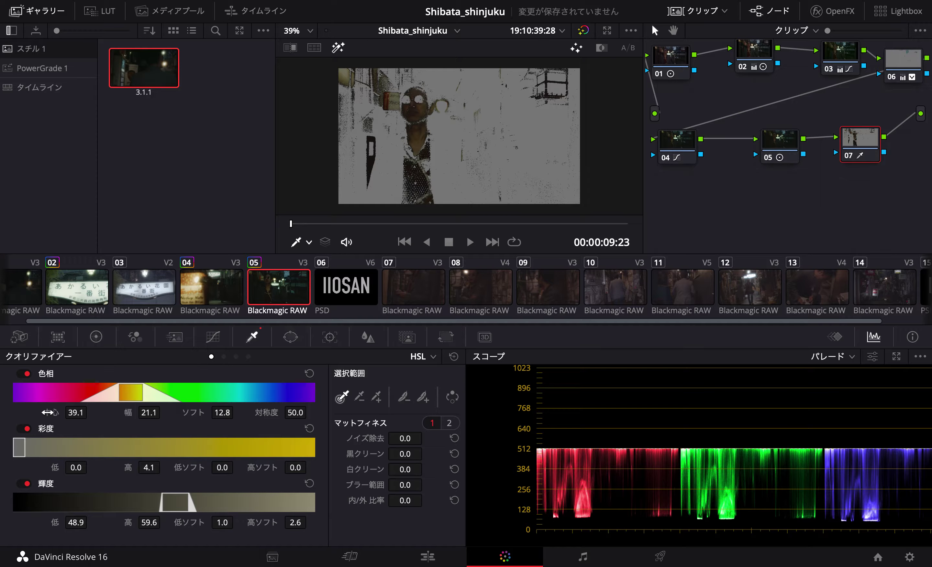
{"action": "left_click_drag", "start_coordinate": [191, 412], "coordinate": [223, 410]}
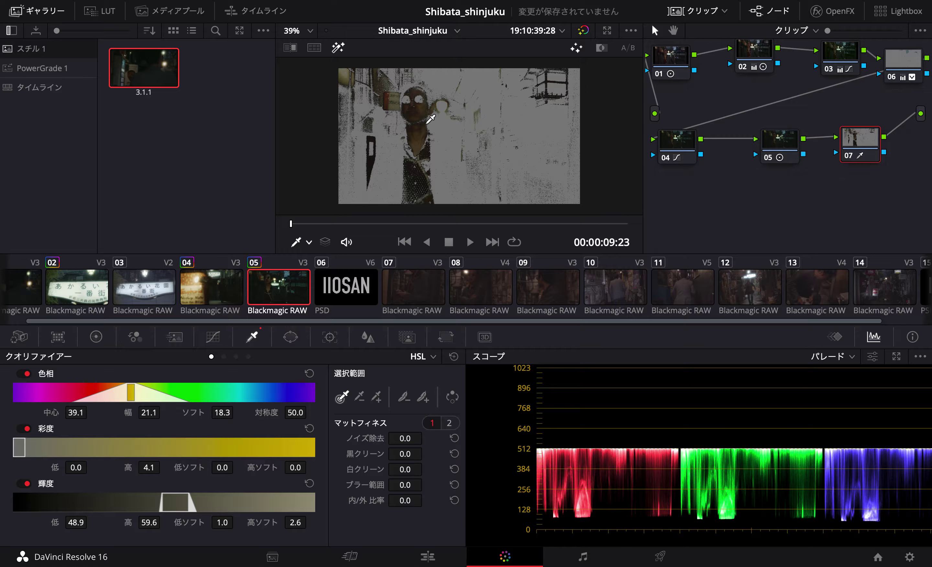
{"action": "scroll", "coordinate": [427, 116], "scroll_direction": "up", "scroll_amount": 2}
{"action": "scroll", "coordinate": [422, 136], "scroll_direction": "up", "scroll_amount": 2}
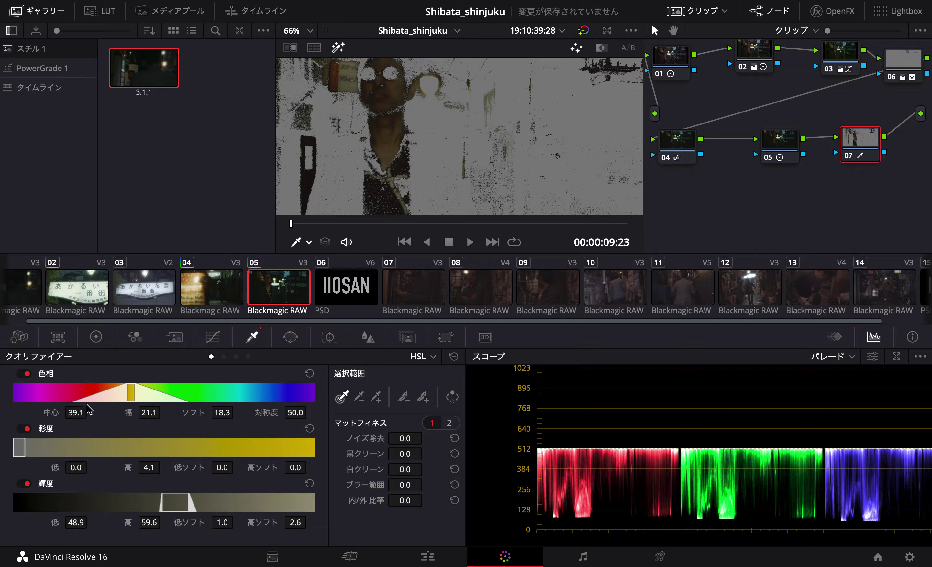
{"action": "left_click_drag", "start_coordinate": [191, 412], "coordinate": [115, 412]}
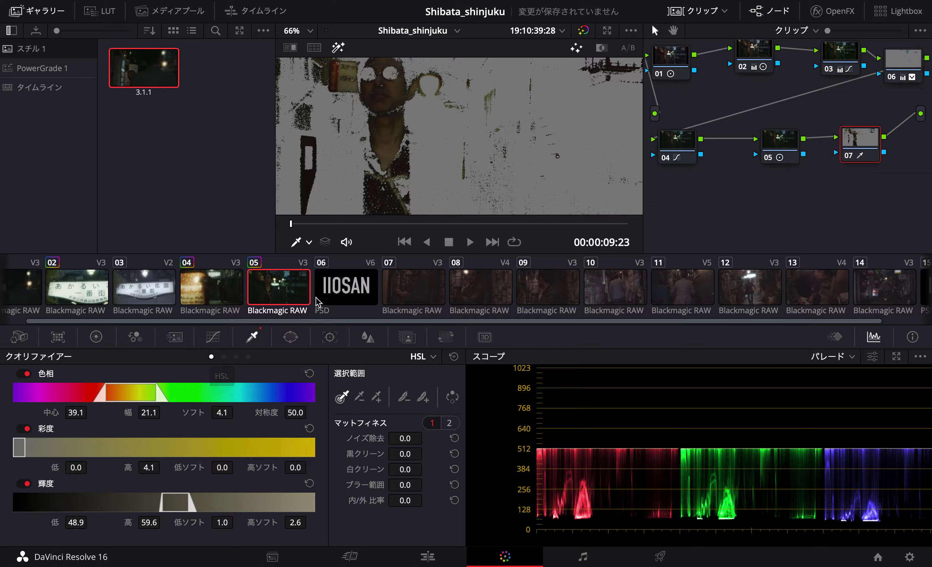
{"action": "left_click", "coordinate": [219, 340]}
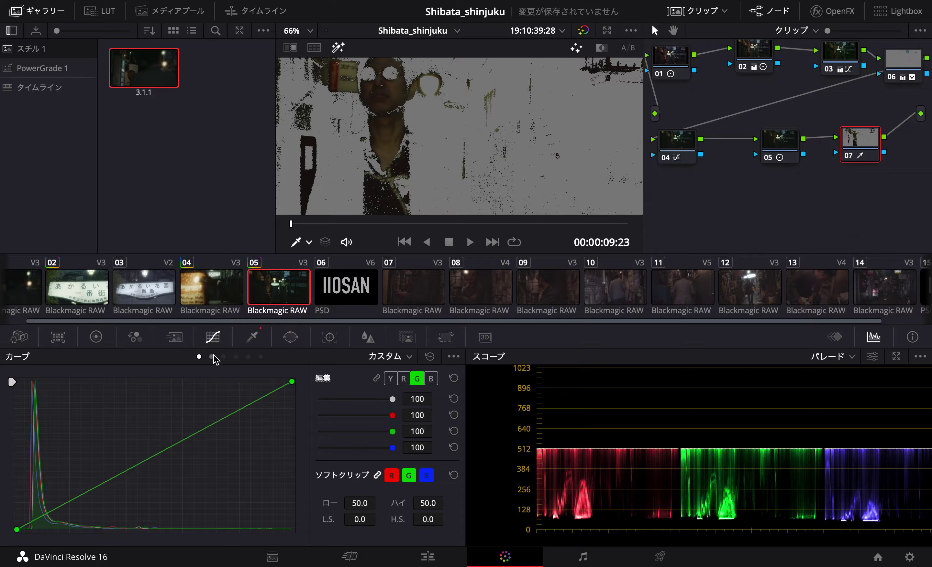
Bend node 07's Hue vs Hue curve, rotating the qualified tones by 11.25 at hue 301.32.
{"action": "left_click", "coordinate": [211, 357]}
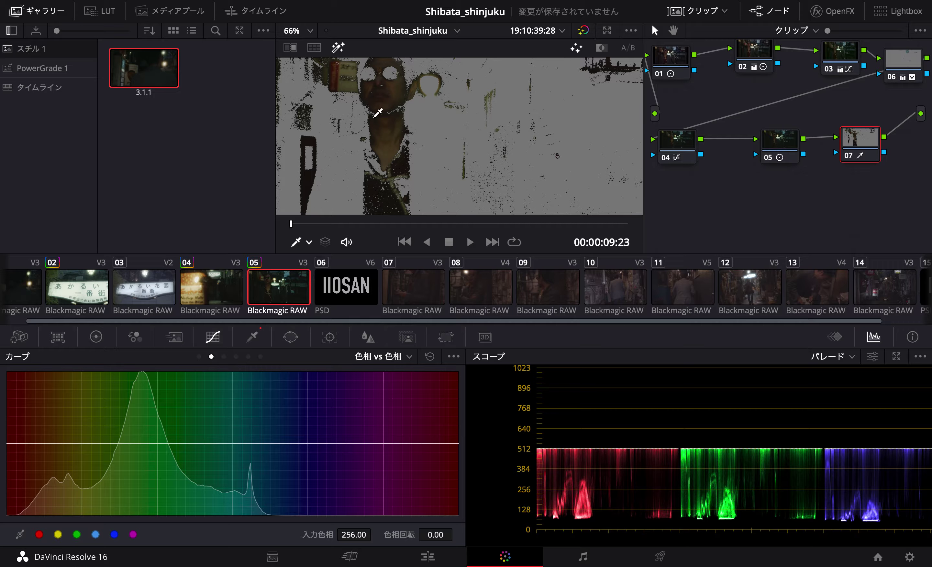
{"action": "left_click", "coordinate": [403, 88]}
{"action": "left_click_drag", "start_coordinate": [62, 444], "coordinate": [65, 443]}
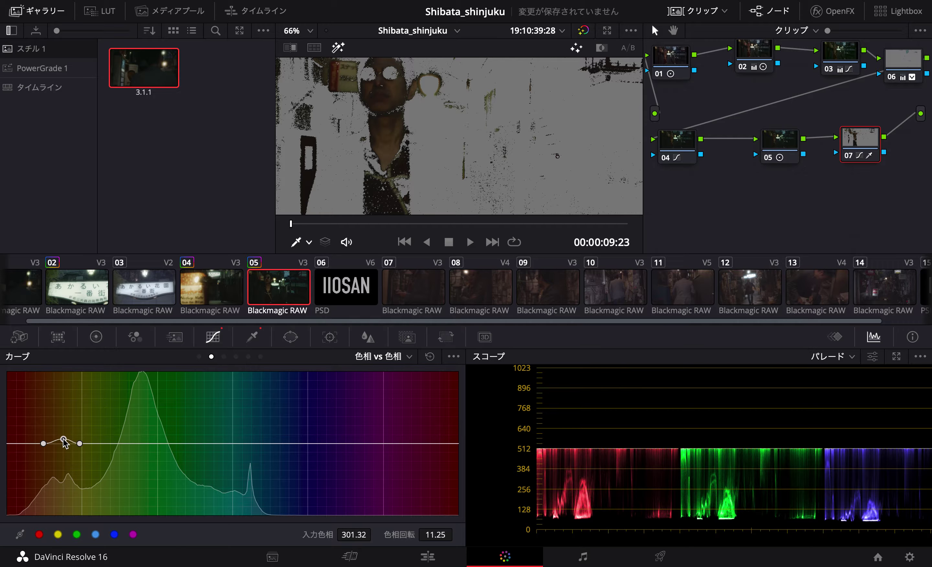
Turn off the matte highlight and toggle node 07 off and on to compare.
{"action": "left_click", "coordinate": [337, 47]}
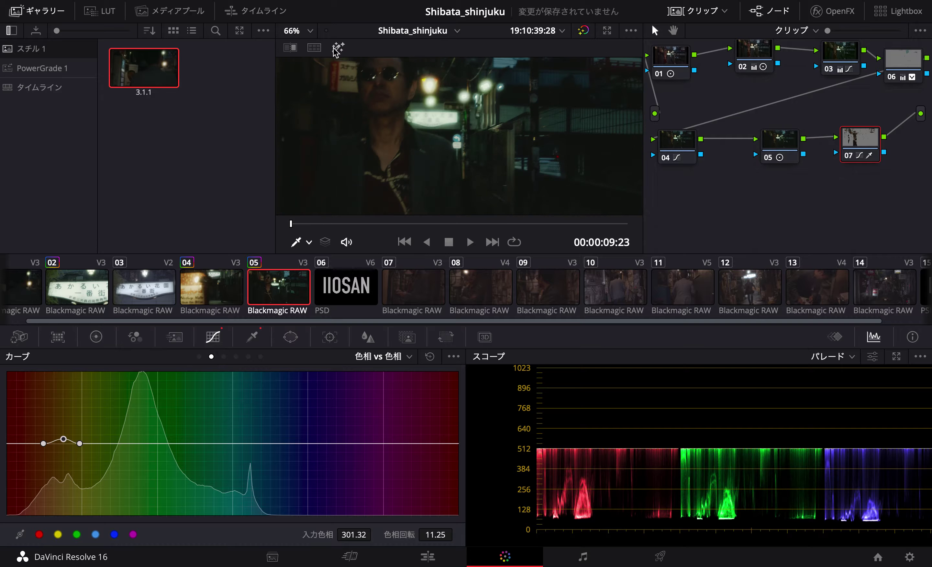
{"action": "left_click", "coordinate": [850, 157]}
{"action": "left_click", "coordinate": [850, 157]}
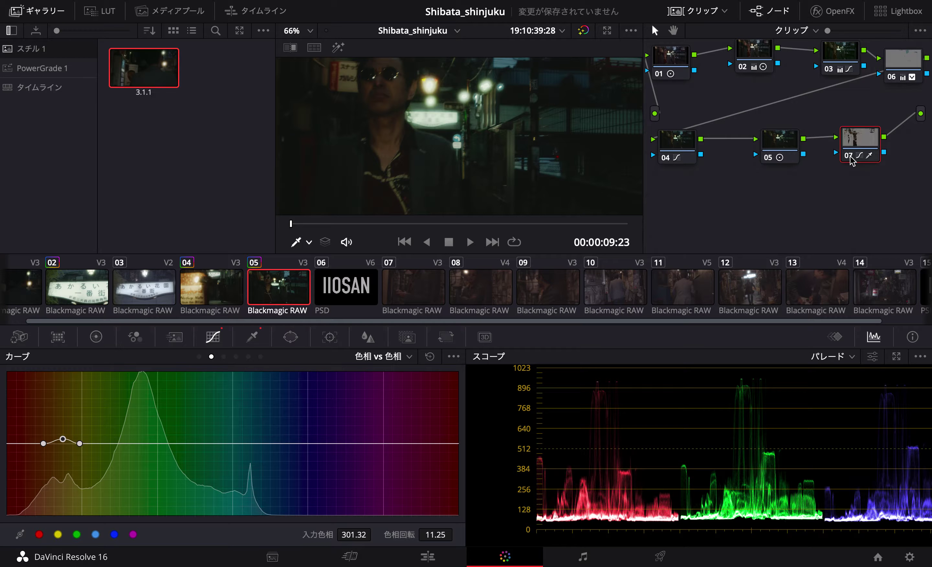
{"action": "scroll", "coordinate": [506, 105], "scroll_direction": "down", "scroll_amount": 4}
{"action": "scroll", "coordinate": [450, 107], "scroll_direction": "up", "scroll_amount": 2}
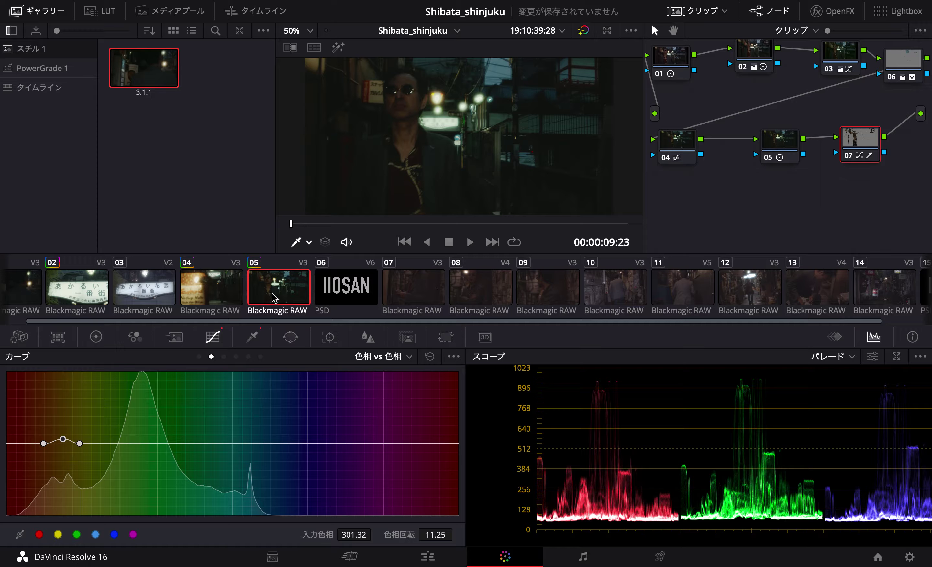
{"action": "left_click", "coordinate": [200, 292]}
Raise clip 01's master gain to about 1.11, then apply still 3.1.1's grade to clip 07.
{"action": "left_click", "coordinate": [302, 297]}
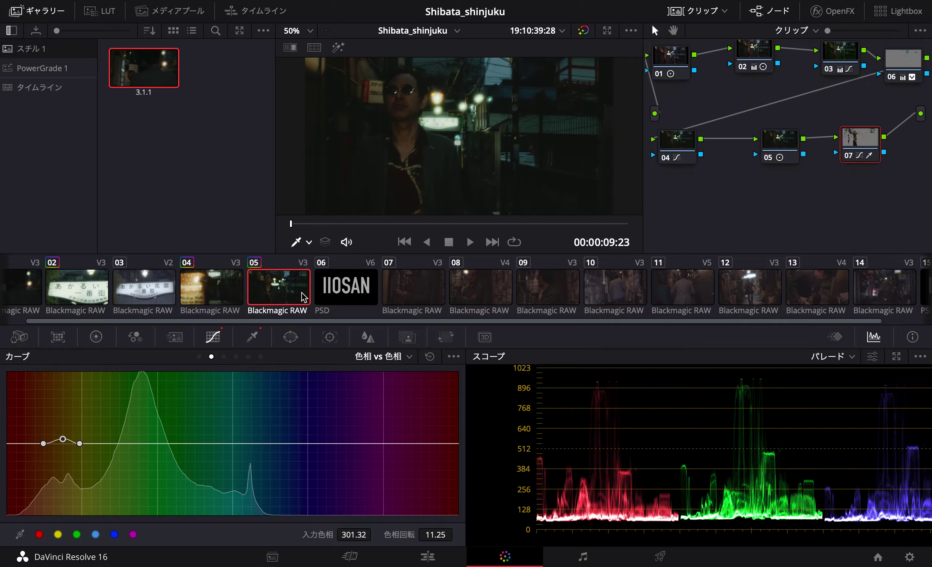
{"action": "left_click", "coordinate": [190, 296]}
{"action": "left_click", "coordinate": [83, 292]}
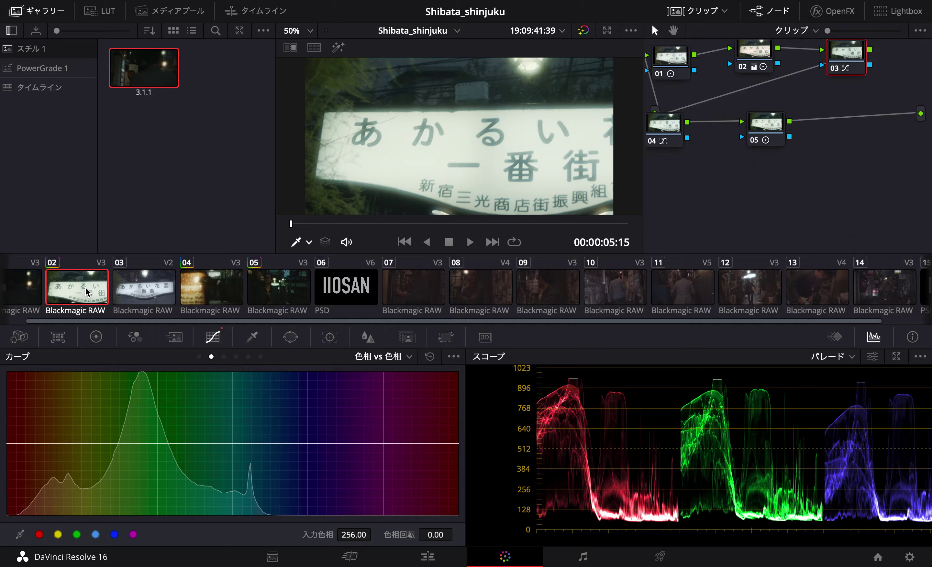
{"action": "left_click", "coordinate": [16, 292]}
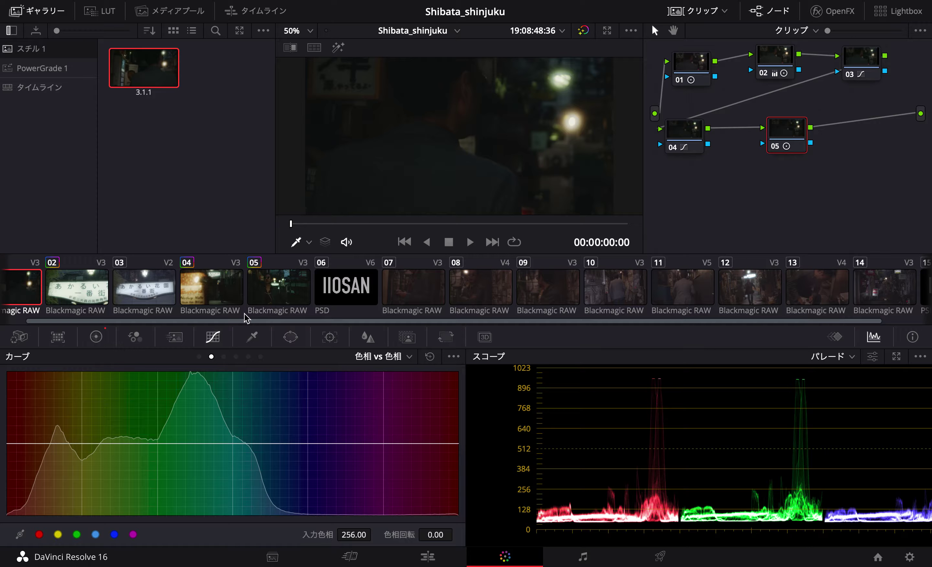
{"action": "left_click", "coordinate": [95, 338]}
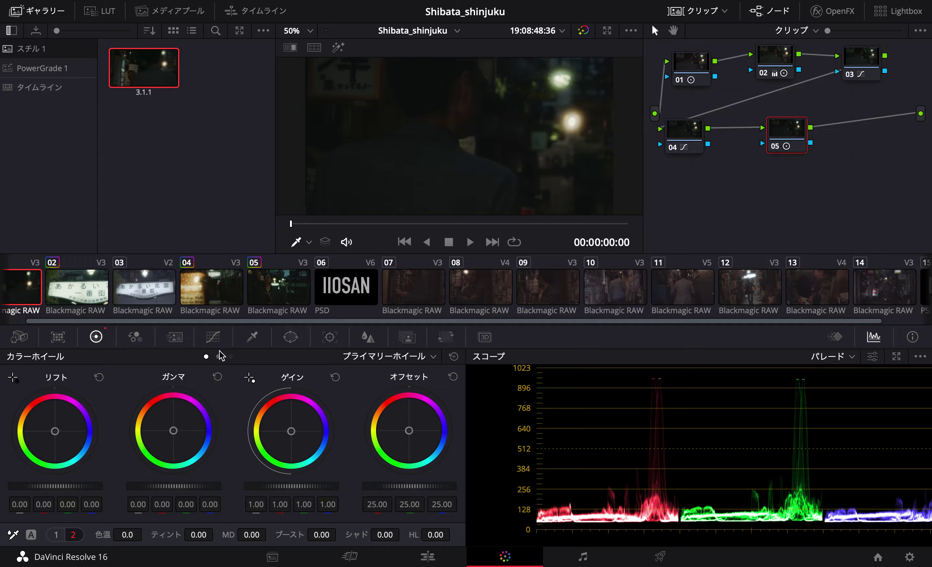
{"action": "left_click_drag", "start_coordinate": [177, 487], "coordinate": [190, 486]}
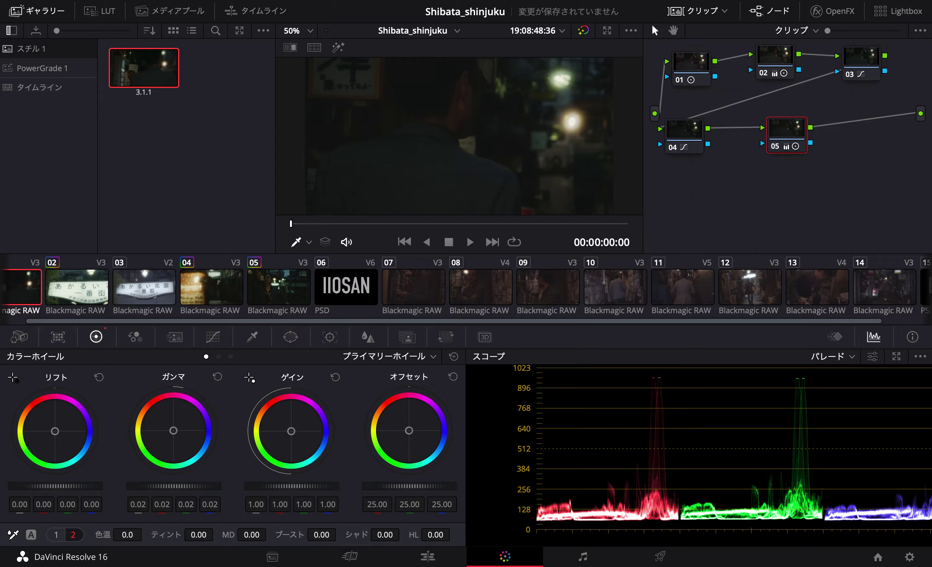
{"action": "double_click", "coordinate": [164, 488]}
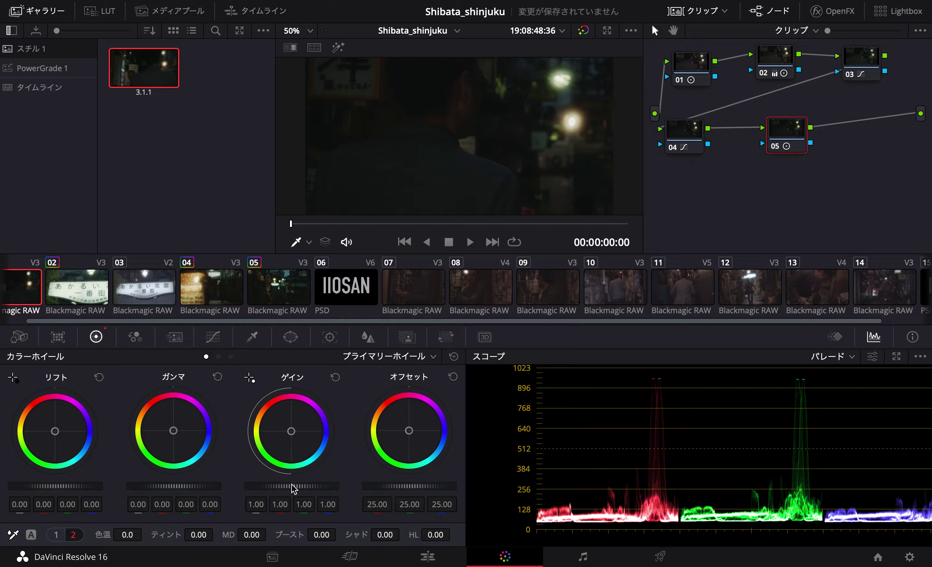
{"action": "left_click_drag", "start_coordinate": [290, 486], "coordinate": [304, 487]}
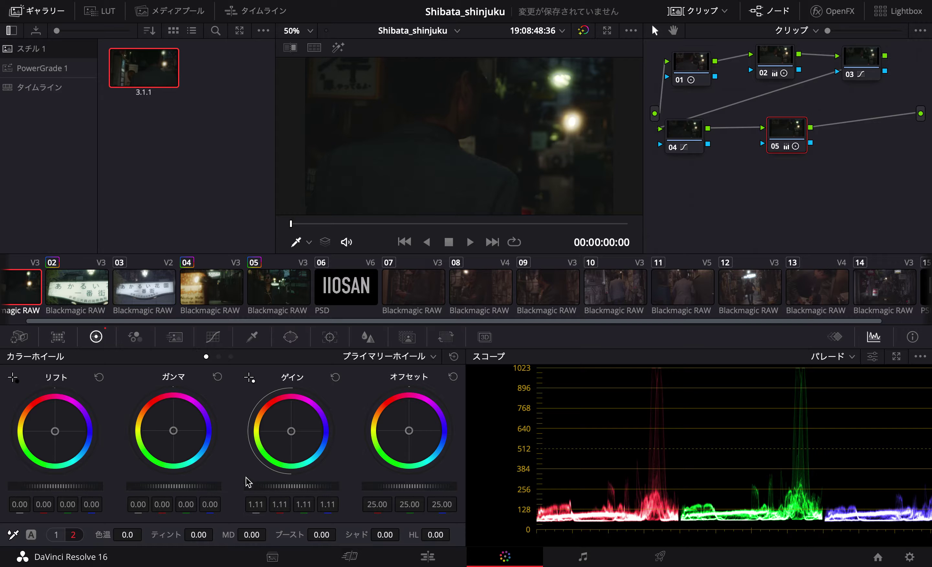
{"action": "left_click", "coordinate": [417, 288]}
{"action": "middle_click", "coordinate": [146, 64]}
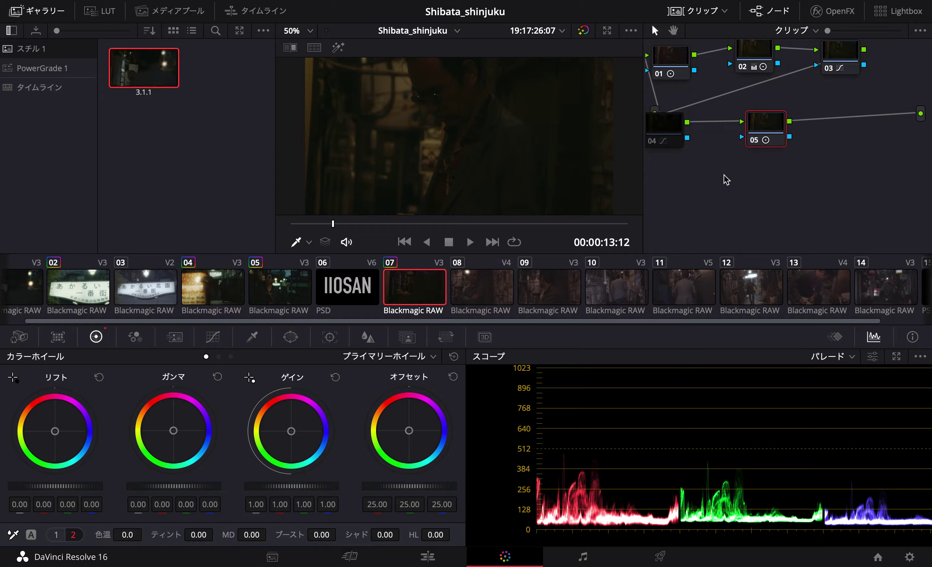
Rearrange nodes 04, 05 and 02 in clip 07's node graph.
{"action": "left_click_drag", "start_coordinate": [765, 126], "coordinate": [763, 136]}
{"action": "left_click_drag", "start_coordinate": [664, 132], "coordinate": [686, 152]}
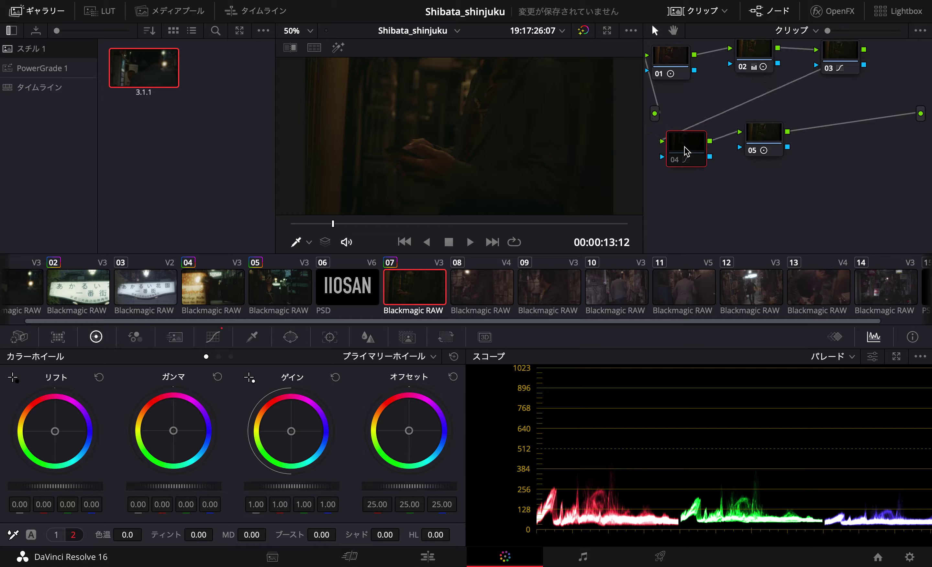
{"action": "left_click_drag", "start_coordinate": [760, 144], "coordinate": [759, 153]}
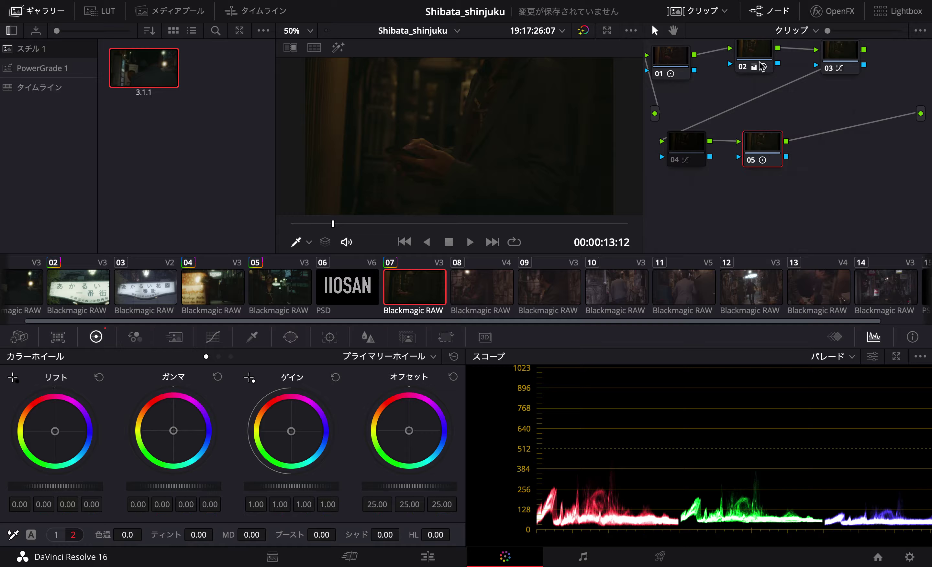
{"action": "left_click_drag", "start_coordinate": [762, 67], "coordinate": [756, 76]}
{"action": "scroll", "coordinate": [521, 123], "scroll_direction": "down", "scroll_amount": 2}
{"action": "scroll", "coordinate": [521, 124], "scroll_direction": "up", "scroll_amount": 1}
Scrub clip 07 to a later frame and review the settings of nodes 03, 04 and 05.
{"action": "left_click_drag", "start_coordinate": [435, 227], "coordinate": [460, 225]}
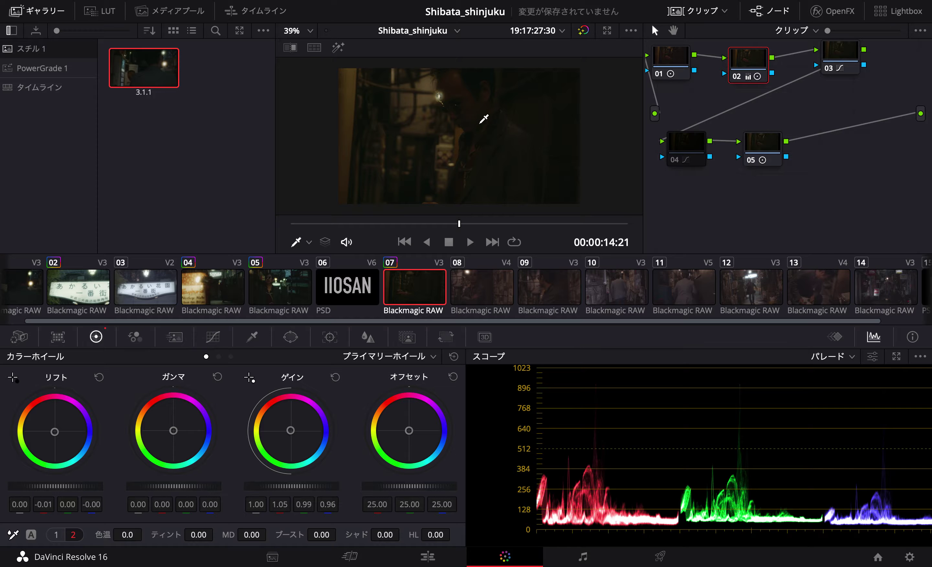
{"action": "scroll", "coordinate": [483, 120], "scroll_direction": "up", "scroll_amount": 2}
{"action": "scroll", "coordinate": [484, 120], "scroll_direction": "down", "scroll_amount": 2}
{"action": "left_click", "coordinate": [218, 343]}
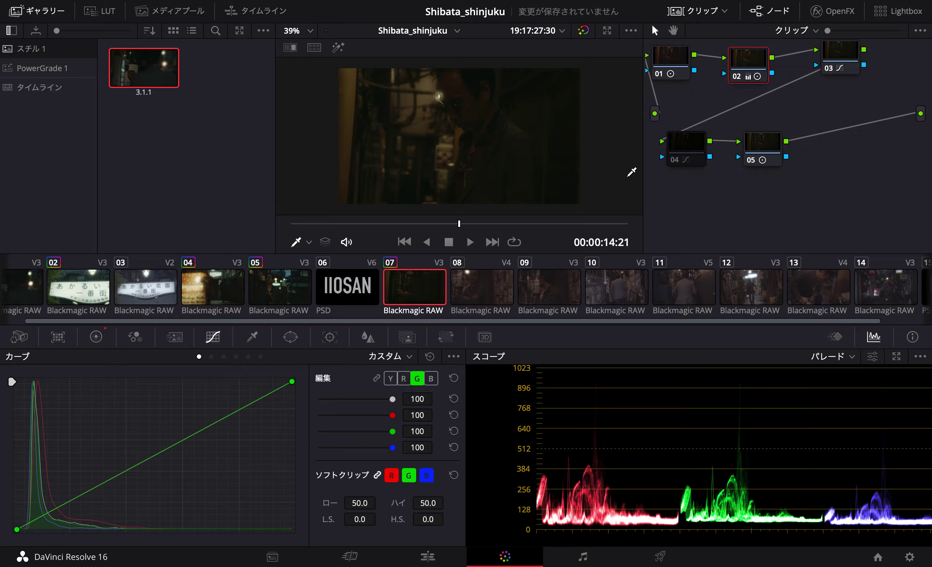
{"action": "left_click", "coordinate": [96, 337]}
{"action": "left_click", "coordinate": [826, 63]}
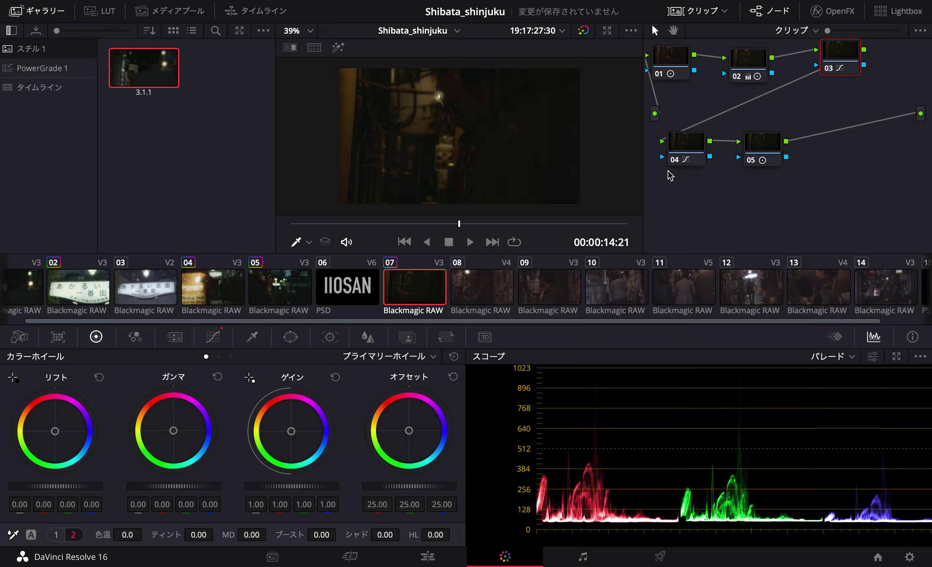
{"action": "left_click_drag", "start_coordinate": [684, 161], "coordinate": [678, 157]}
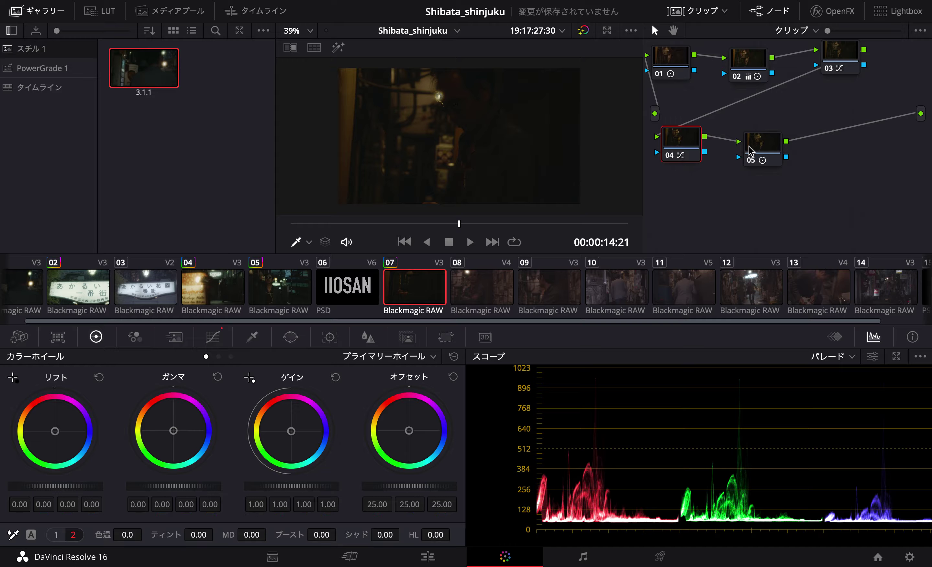
{"action": "left_click_drag", "start_coordinate": [748, 149], "coordinate": [755, 144]}
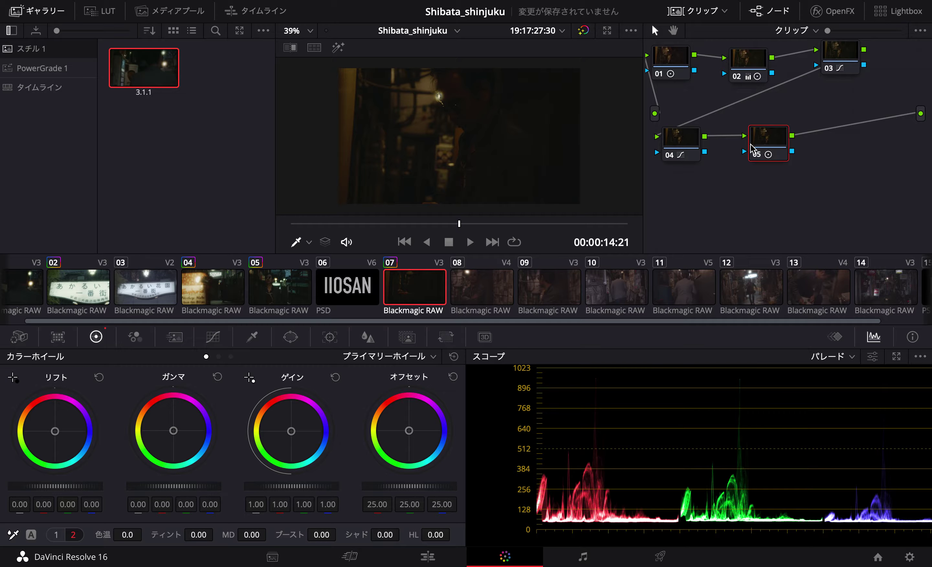
{"action": "key", "text": "space"}
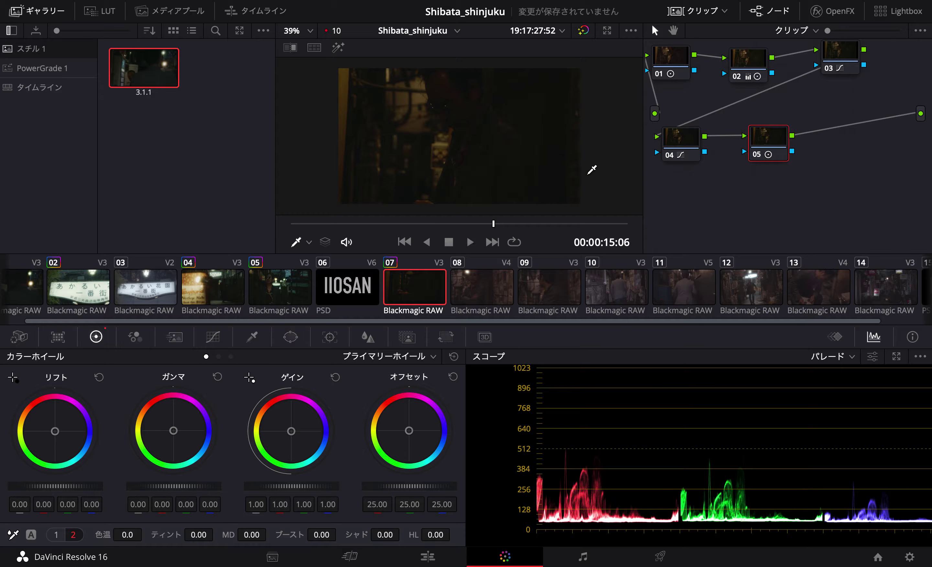
Shift nodes 04 and 05 right and add serial node 06 after node 05.
{"action": "left_click_drag", "start_coordinate": [688, 144], "coordinate": [699, 143]}
{"action": "left_click", "coordinate": [760, 142]}
{"action": "left_click_drag", "start_coordinate": [762, 143], "coordinate": [767, 142]}
{"action": "key", "text": "alt+s"}
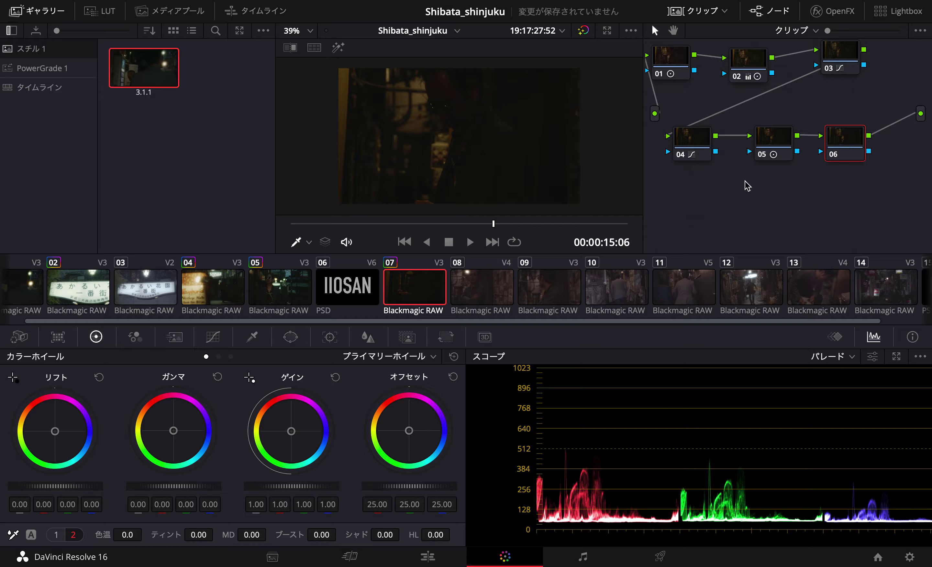
Link node 06's YRGB curves and bend the curve's top end to roll off highlights.
{"action": "left_click", "coordinate": [214, 337]}
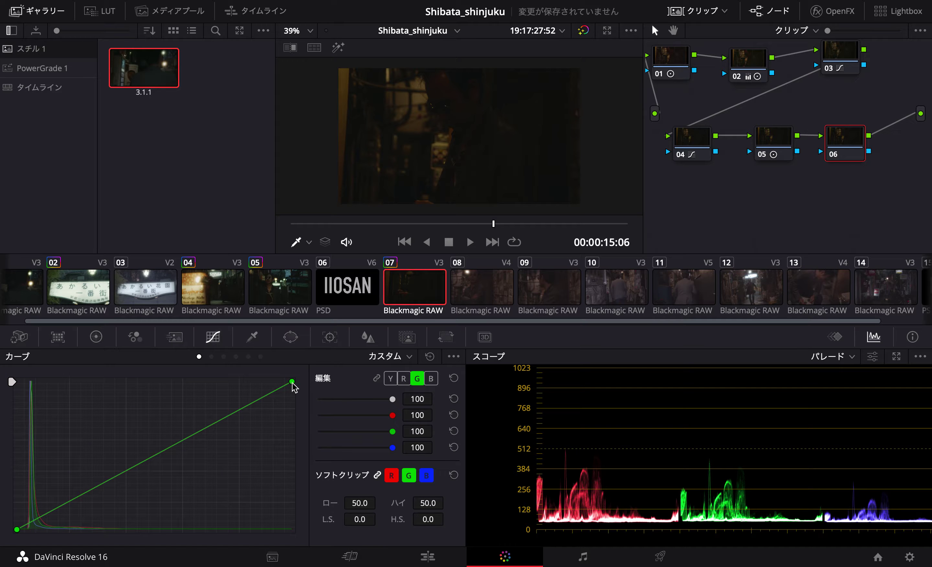
{"action": "left_click", "coordinate": [386, 379]}
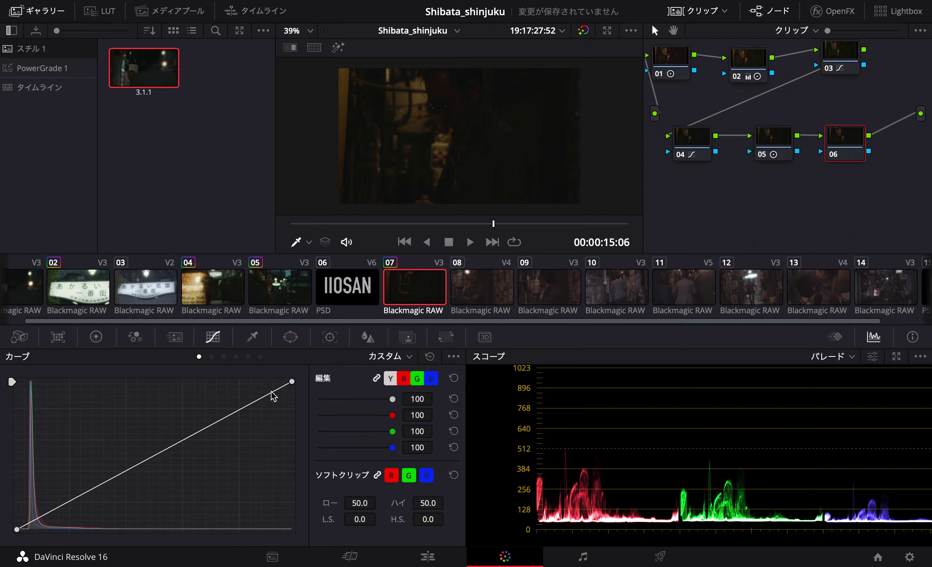
{"action": "left_click", "coordinate": [227, 413]}
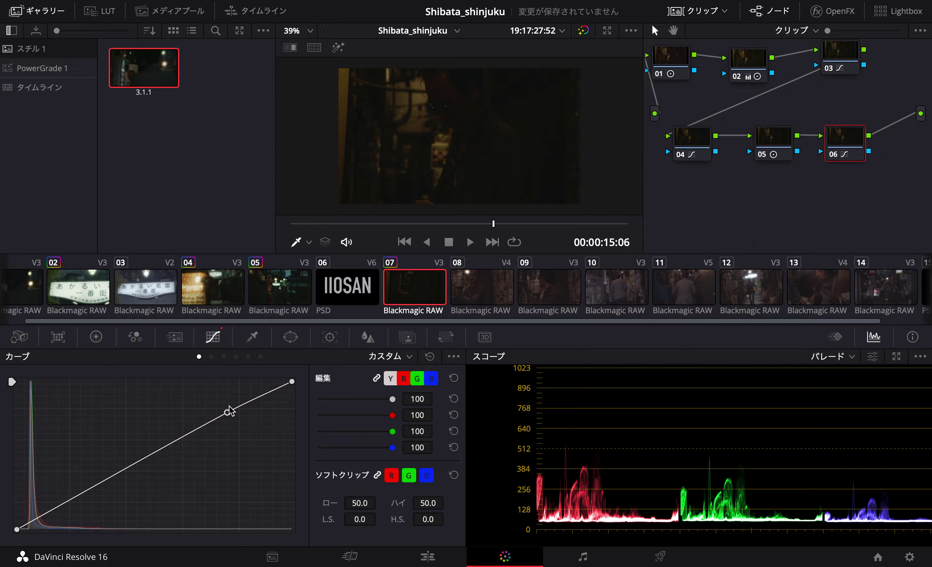
{"action": "mouse_move", "coordinate": [258, 397]}
{"action": "left_mouse_down"}
{"action": "mouse_move", "coordinate": [255, 387]}
{"action": "mouse_move", "coordinate": [222, 412]}
{"action": "left_mouse_up"}
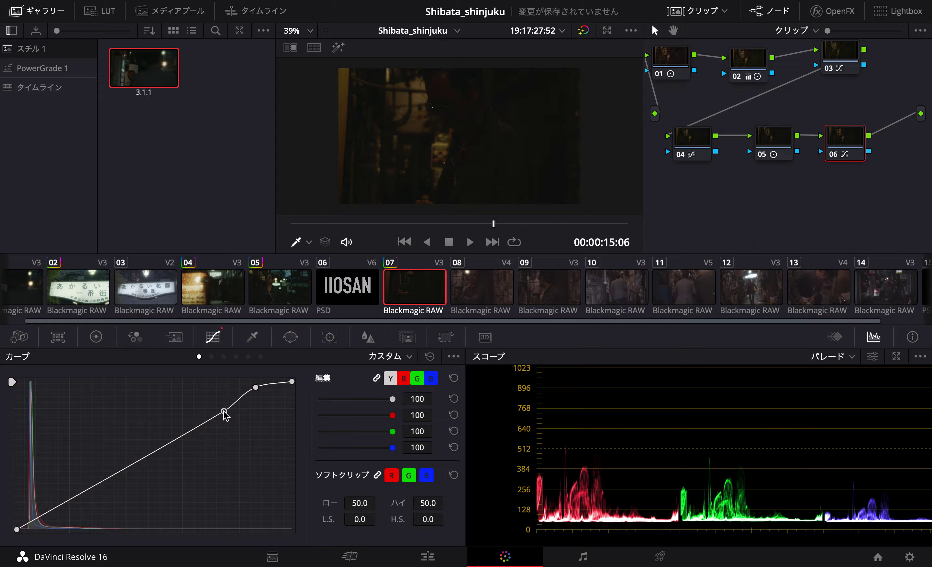
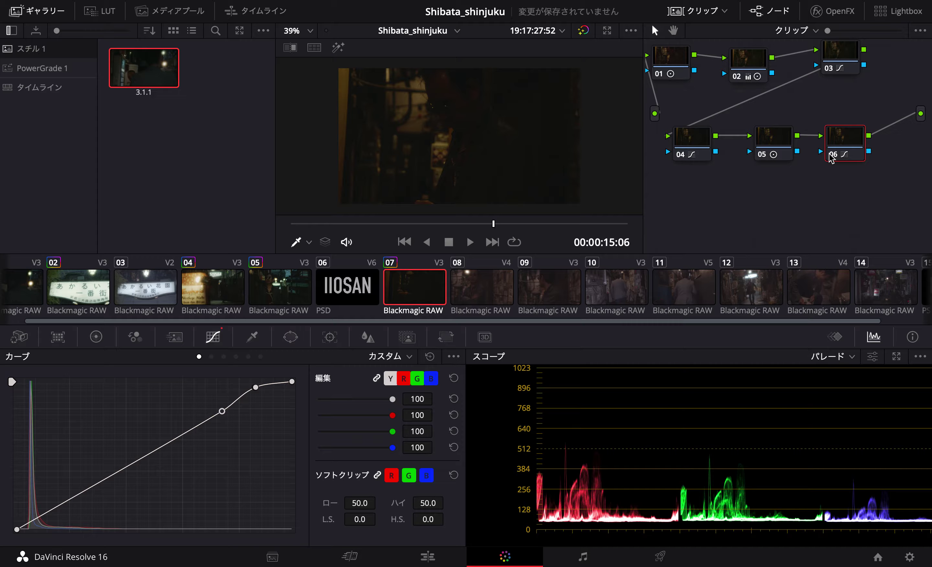
Add a point near the top of node 06's custom curve and ease it down to roll off highlights.
{"action": "left_click", "coordinate": [278, 382]}
{"action": "mouse_move", "coordinate": [278, 381]}
{"action": "left_mouse_down"}
{"action": "mouse_move", "coordinate": [238, 394]}
{"action": "mouse_move", "coordinate": [248, 395]}
{"action": "left_mouse_up"}
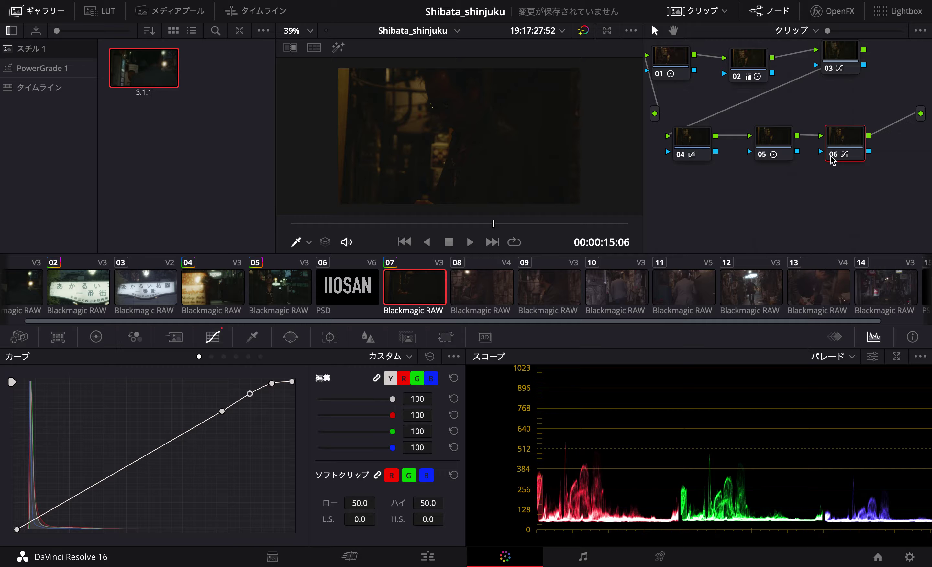
{"action": "key", "text": "ctrl+d"}
{"action": "key", "text": "ctrl+d"}
Raise Primary Gain to 1.19, then raise the Log highlights and lift the Log midtones.
{"action": "left_click", "coordinate": [97, 337]}
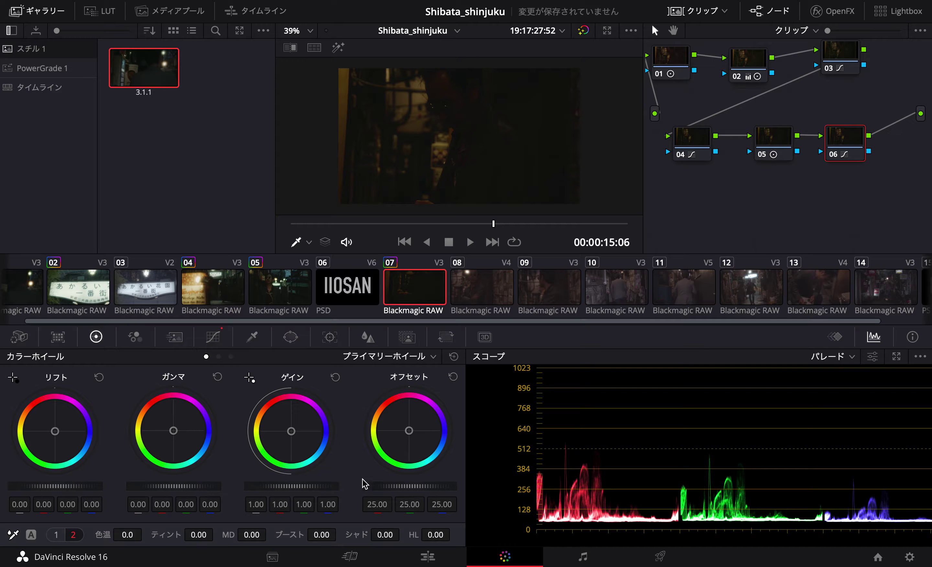
{"action": "left_click_drag", "start_coordinate": [285, 489], "coordinate": [301, 487]}
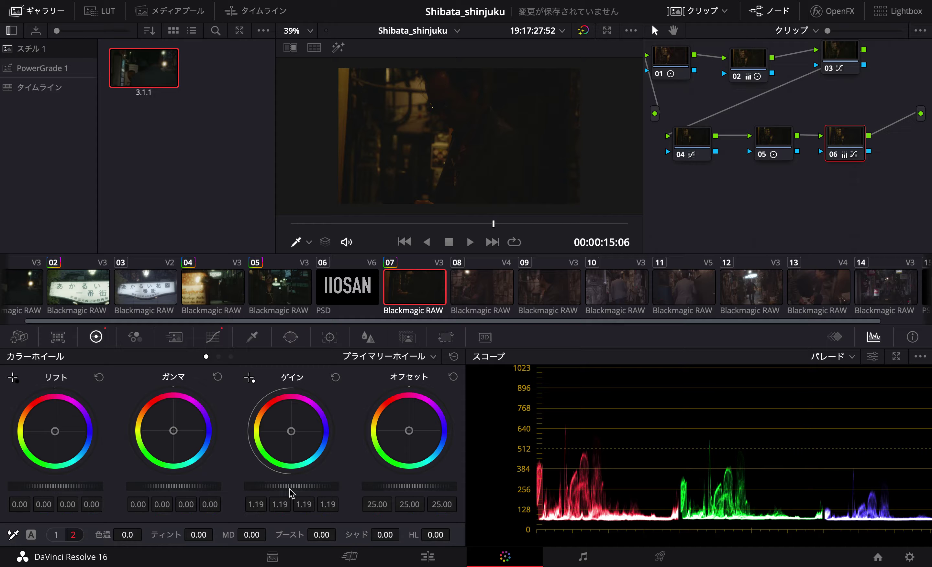
{"action": "left_click", "coordinate": [219, 357]}
{"action": "left_click", "coordinate": [230, 357]}
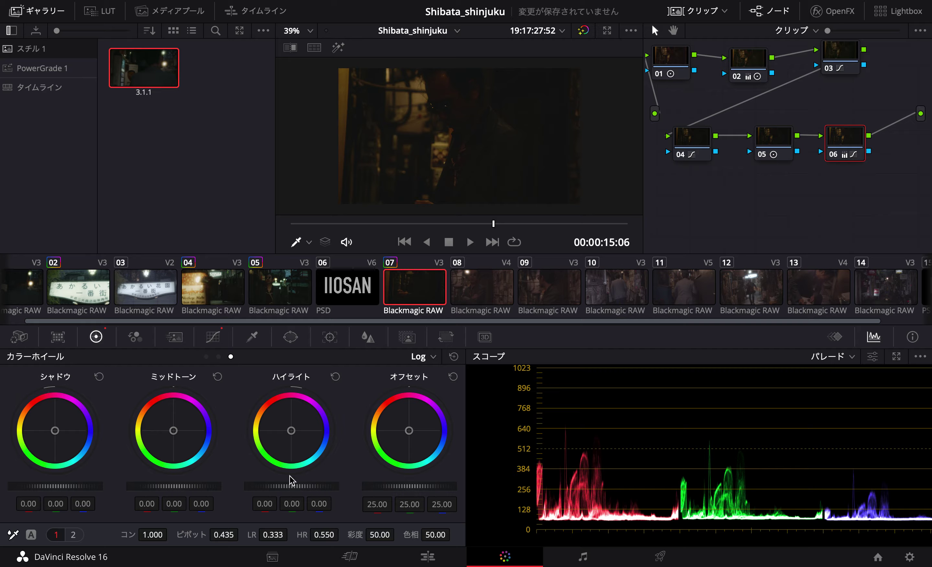
{"action": "mouse_move", "coordinate": [284, 486]}
{"action": "left_mouse_down"}
{"action": "mouse_move", "coordinate": [298, 486]}
{"action": "mouse_move", "coordinate": [291, 487]}
{"action": "left_mouse_up"}
{"action": "mouse_move", "coordinate": [183, 484]}
{"action": "left_mouse_down"}
{"action": "mouse_move", "coordinate": [207, 486]}
{"action": "mouse_move", "coordinate": [154, 489]}
{"action": "left_mouse_up"}
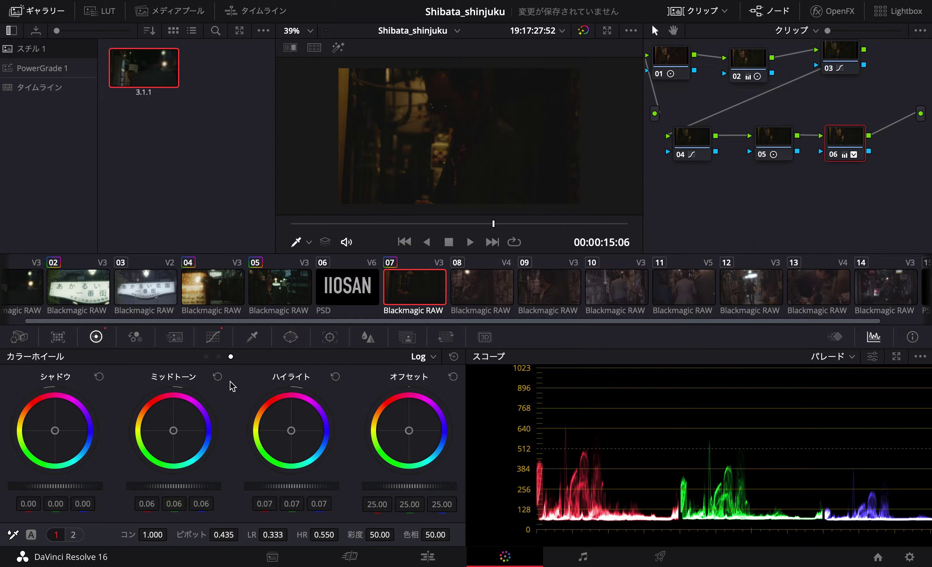
Compare node 06 on and off, reset the Log midtones and highlights, and lower the curve top slightly.
{"action": "left_click", "coordinate": [834, 156]}
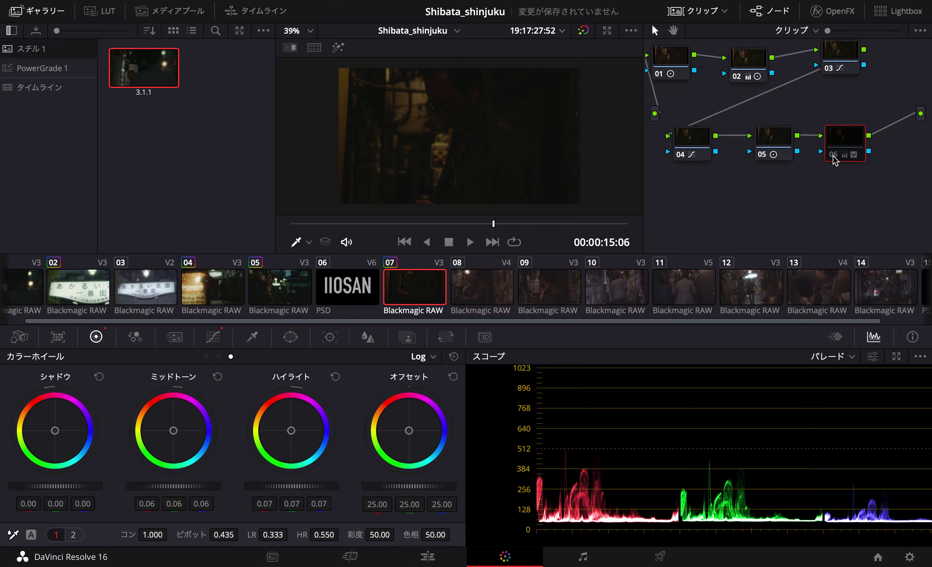
{"action": "left_click", "coordinate": [834, 156]}
{"action": "left_click", "coordinate": [833, 156]}
{"action": "left_click", "coordinate": [833, 156]}
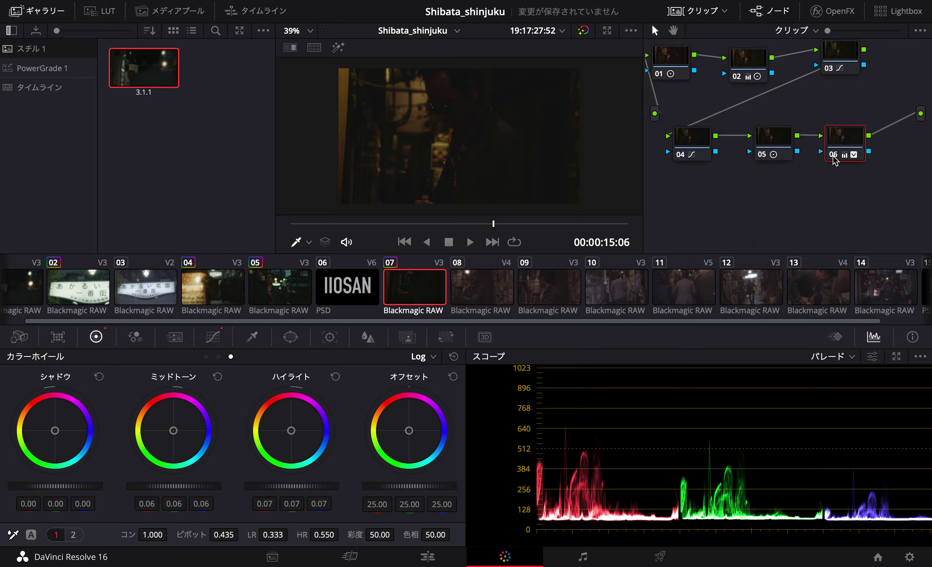
{"action": "left_click", "coordinate": [217, 377]}
{"action": "left_click", "coordinate": [831, 152]}
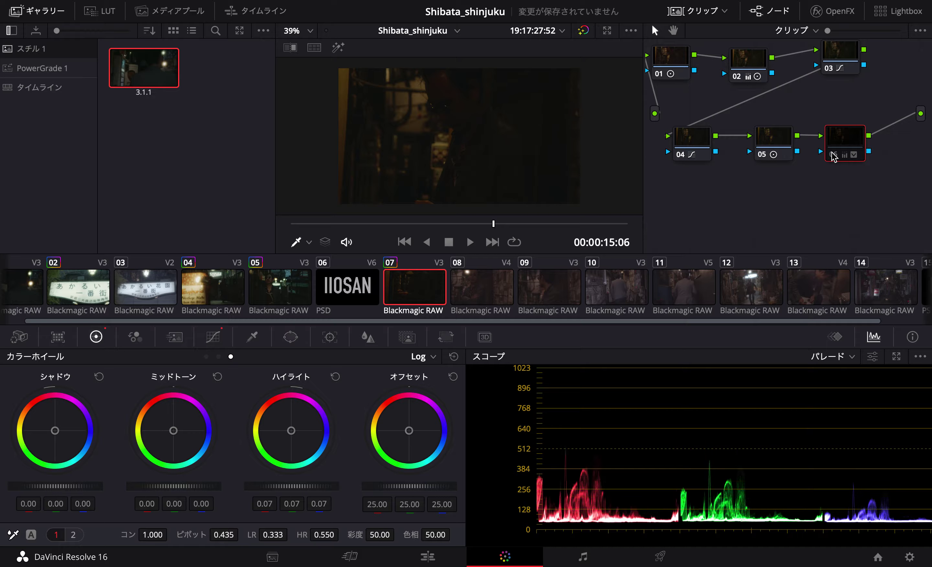
{"action": "left_click", "coordinate": [832, 154]}
{"action": "left_click", "coordinate": [335, 377]}
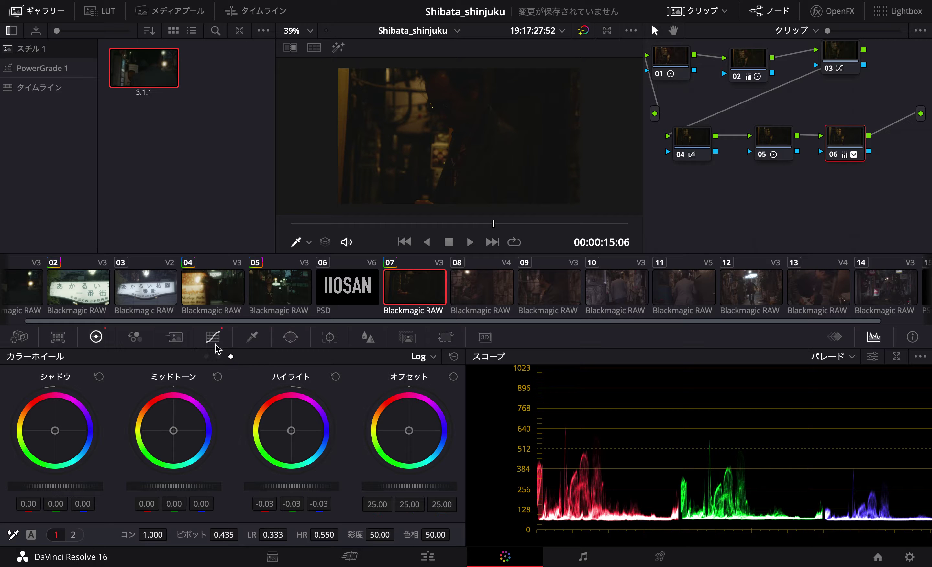
{"action": "left_click", "coordinate": [212, 337]}
{"action": "left_click_drag", "start_coordinate": [271, 384], "coordinate": [249, 397]}
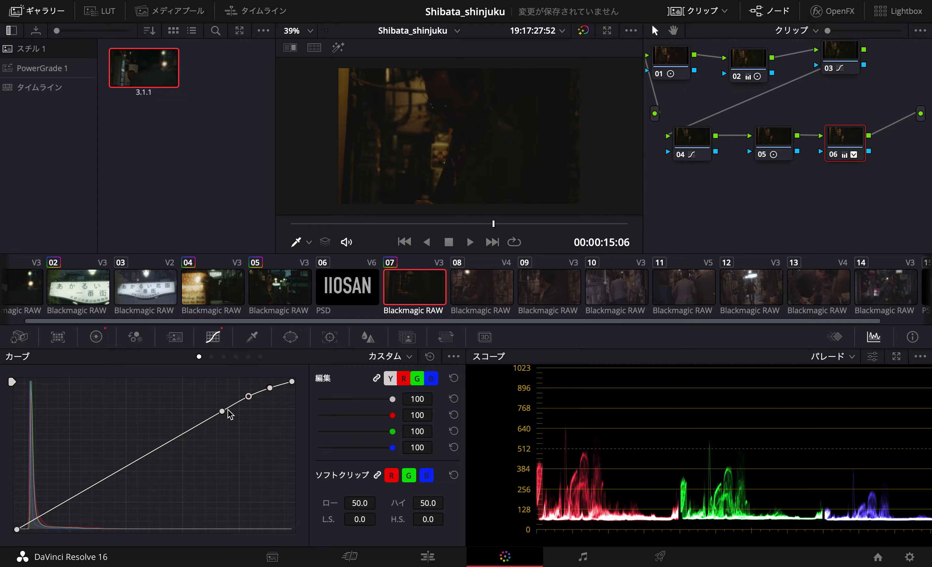
Toggle node 06 off and on to compare, stopping playback on the current frame.
{"action": "left_click", "coordinate": [834, 156]}
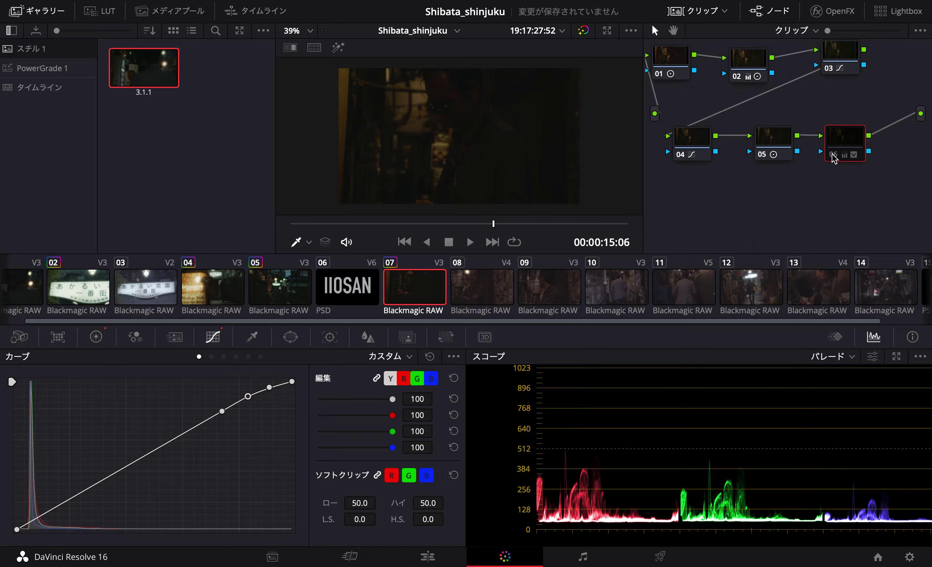
{"action": "left_click", "coordinate": [834, 157]}
{"action": "left_click", "coordinate": [834, 157]}
{"action": "key", "text": "space"}
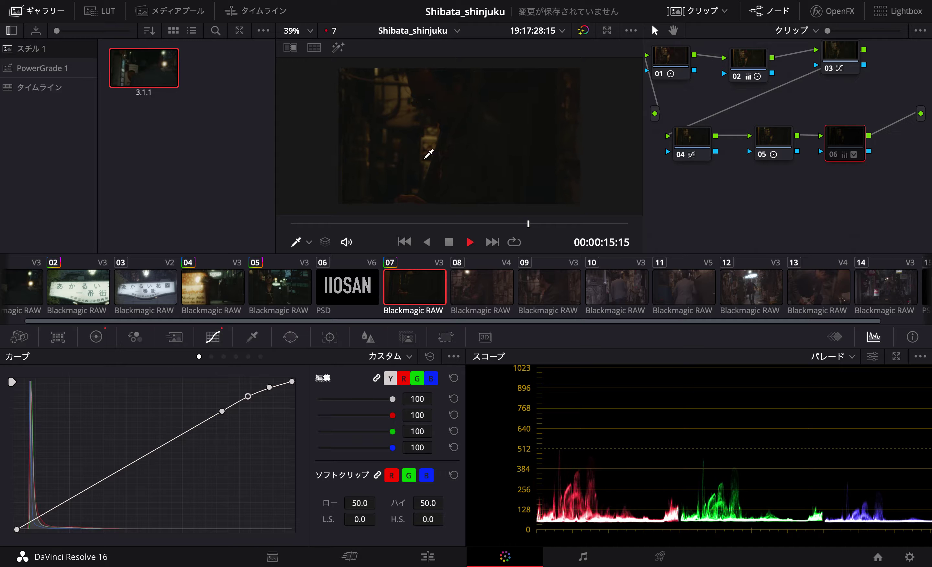
{"action": "left_click", "coordinate": [833, 157]}
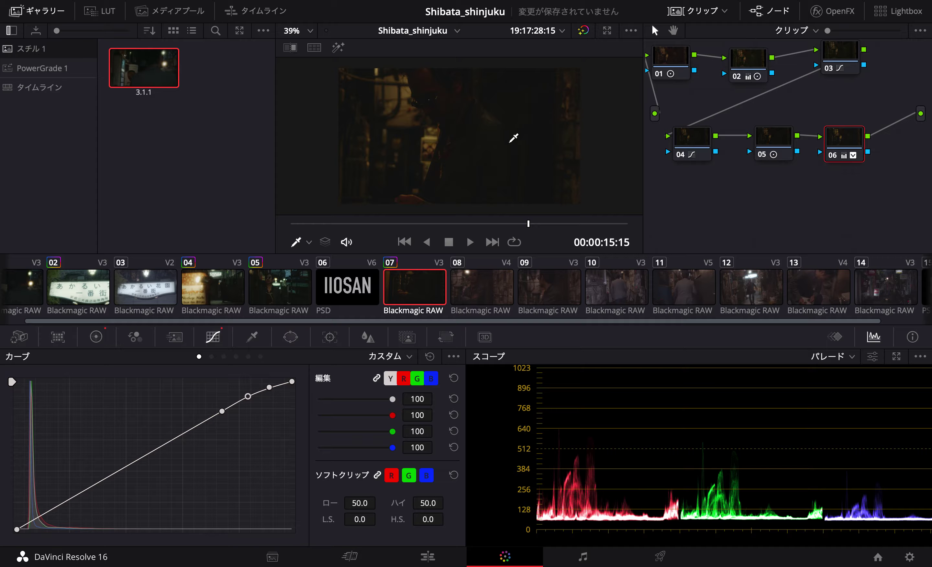
Grab still 3.5.1 from the viewer, apply it to clip 08, then step through clips 09 and 10.
{"action": "right_click", "coordinate": [466, 116]}
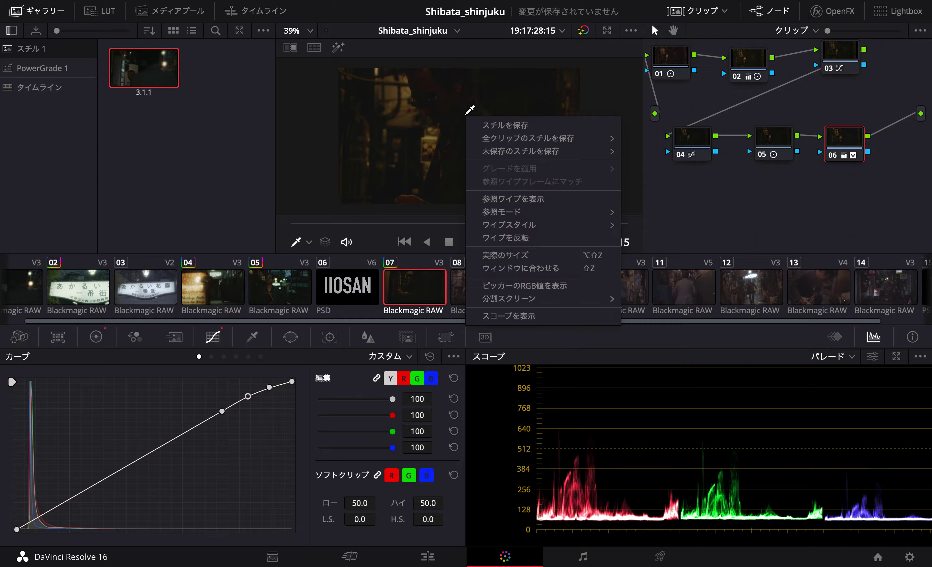
{"action": "left_click", "coordinate": [493, 128]}
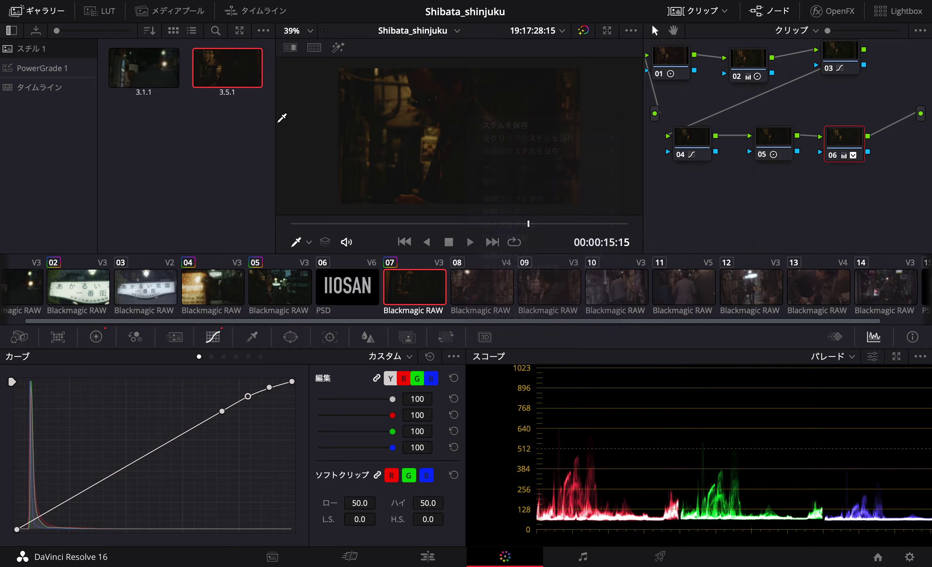
{"action": "left_click", "coordinate": [476, 286]}
{"action": "double_click", "coordinate": [220, 69]}
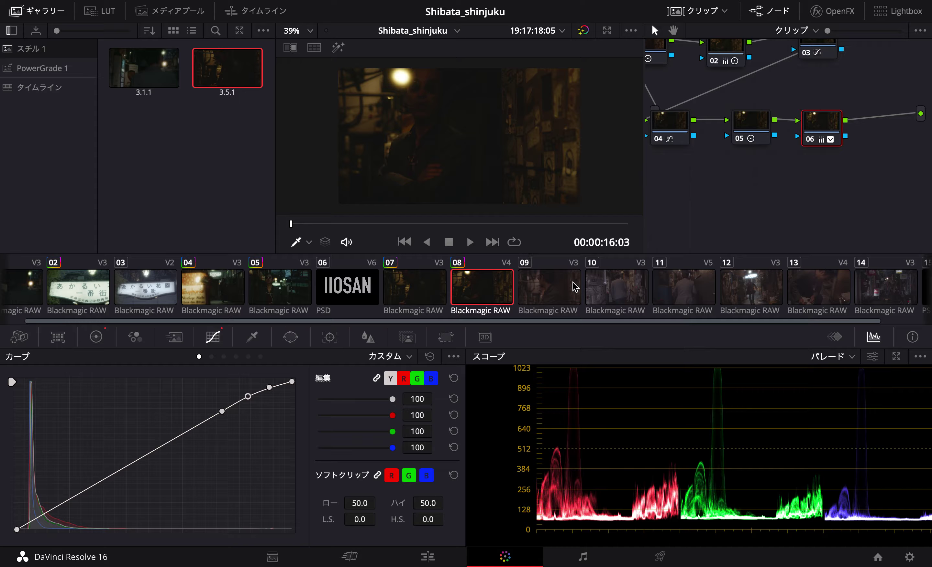
{"action": "left_click", "coordinate": [575, 301]}
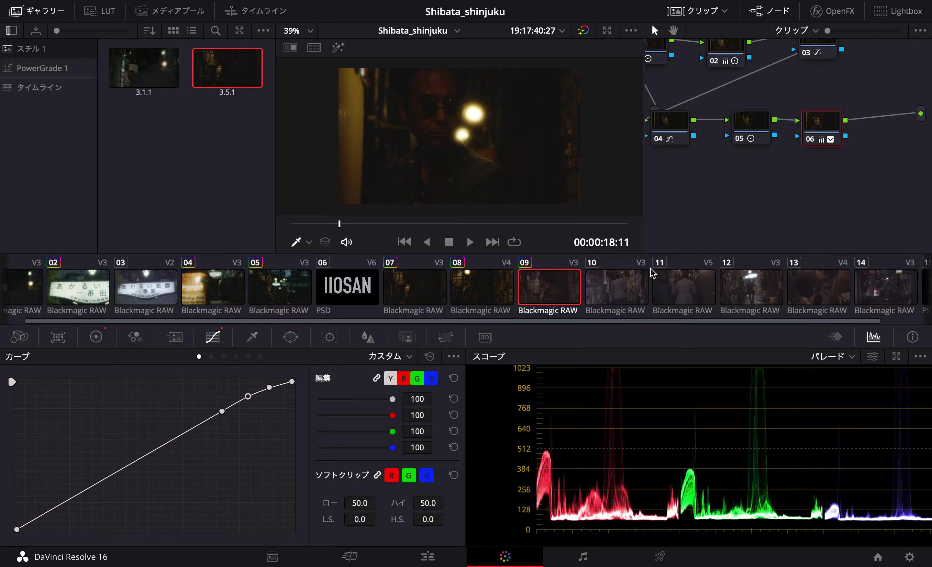
{"action": "left_click", "coordinate": [607, 288]}
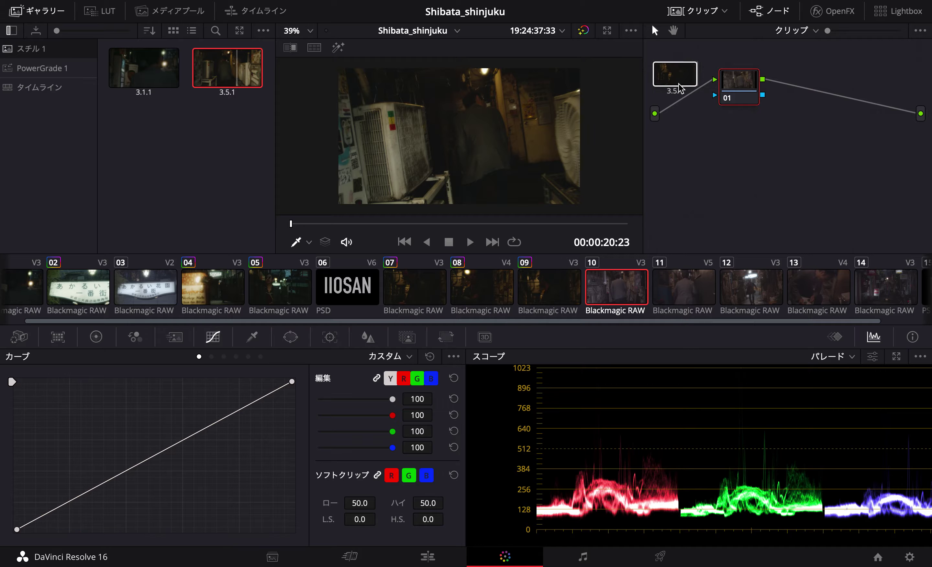
Apply still 3.5.1 to clip 10, then play through clip 11 and stop in clip 12.
{"action": "double_click", "coordinate": [229, 82]}
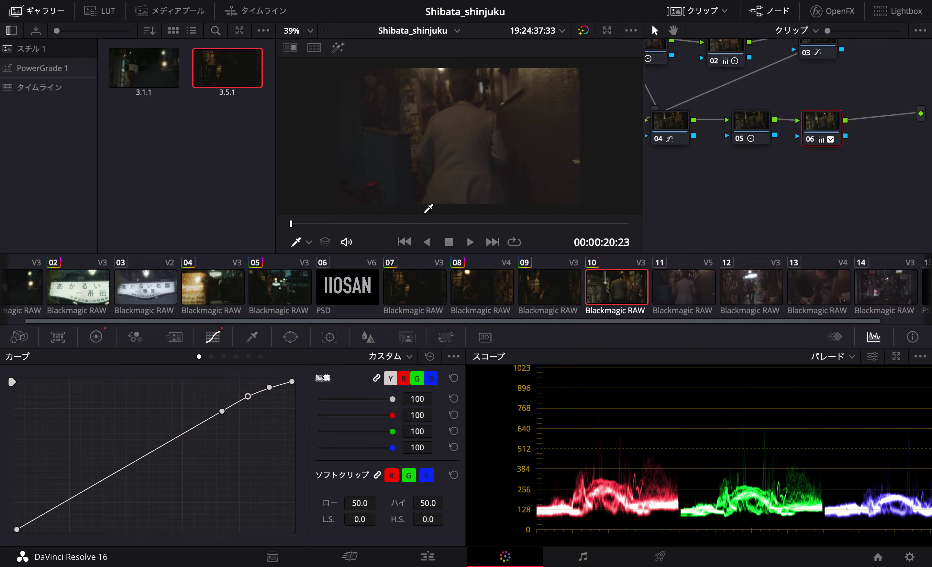
{"action": "left_click", "coordinate": [677, 293]}
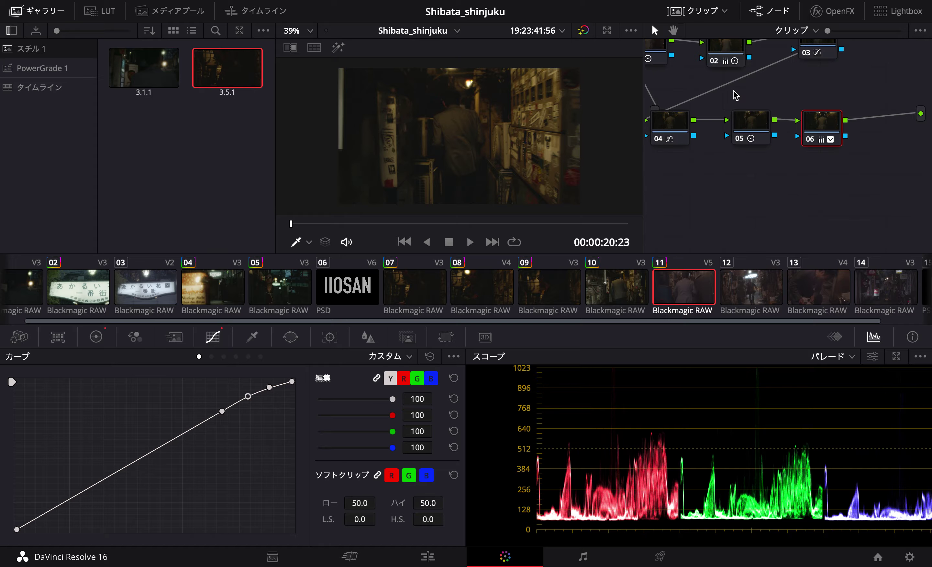
{"action": "left_click", "coordinate": [338, 223]}
{"action": "key", "text": "space"}
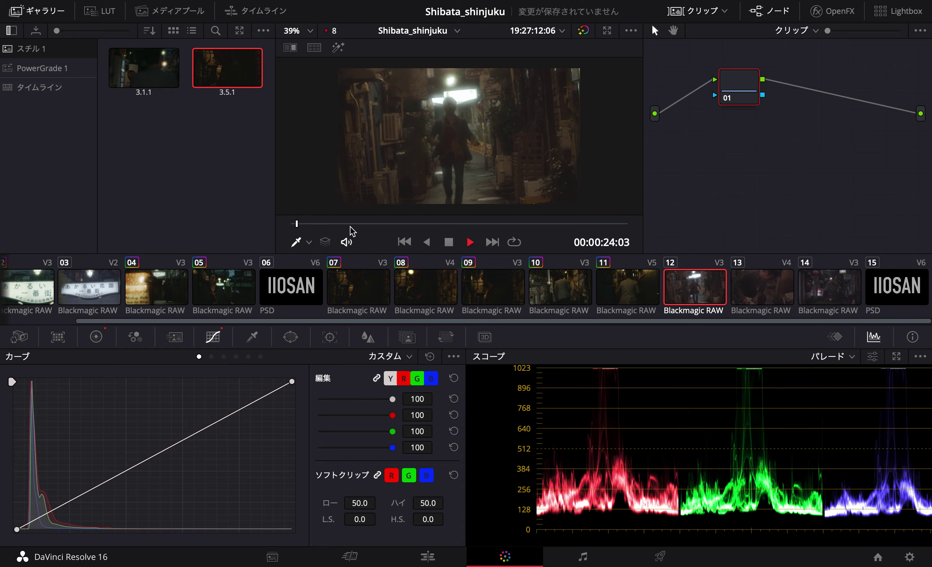
{"action": "key", "text": "space"}
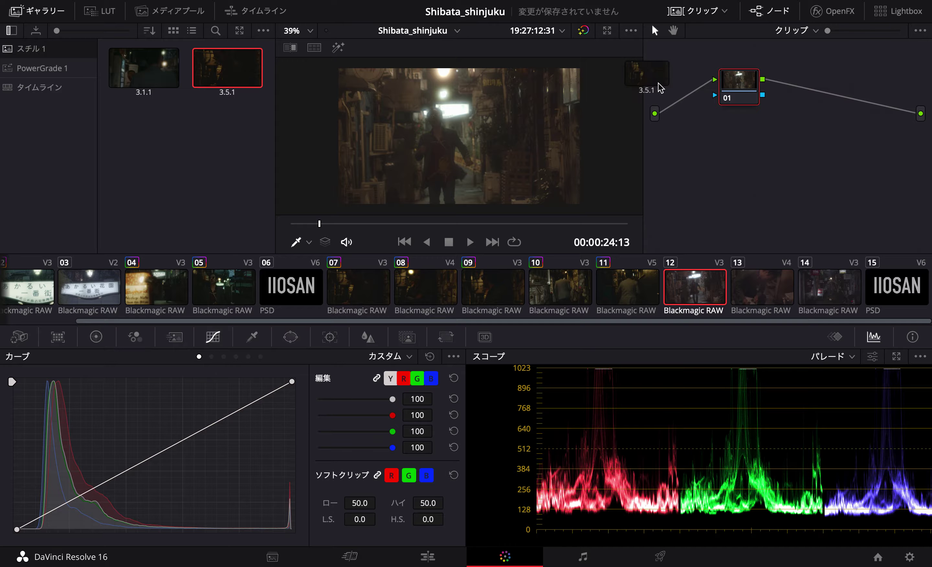
Drag still 3.5.1 onto clip 12's node graph, review it, and delete node 06.
{"action": "left_click_drag", "start_coordinate": [250, 87], "coordinate": [649, 80]}
{"action": "key", "text": "space"}
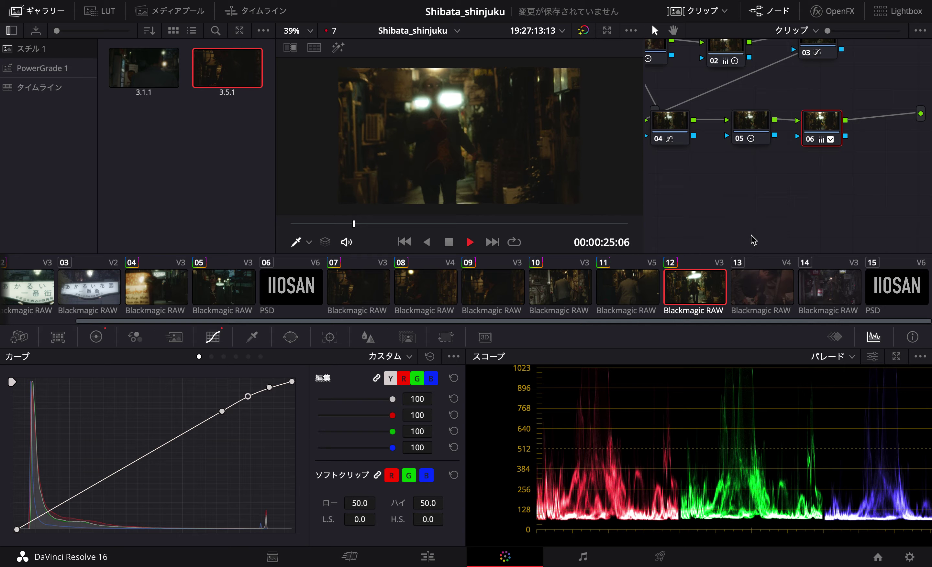
{"action": "key", "text": "space"}
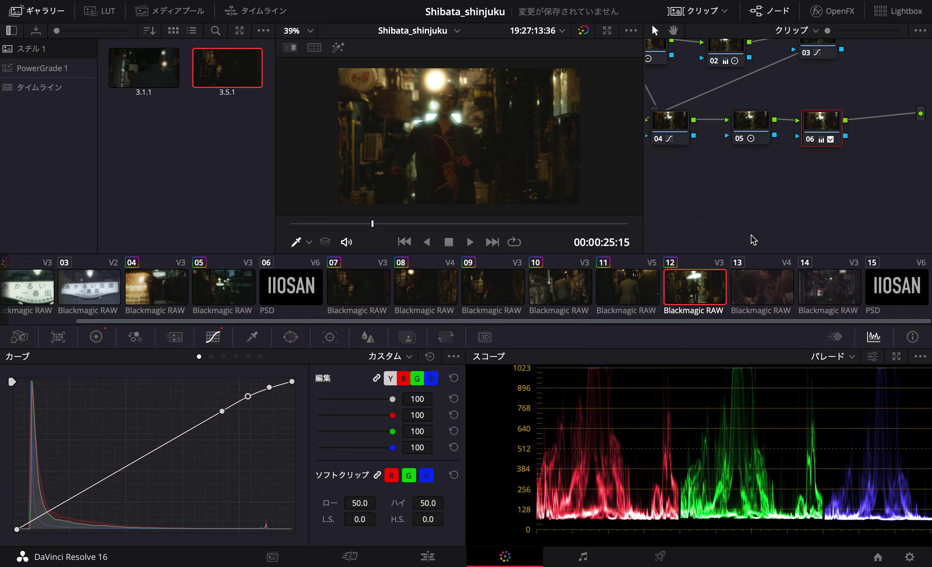
{"action": "left_click", "coordinate": [812, 141]}
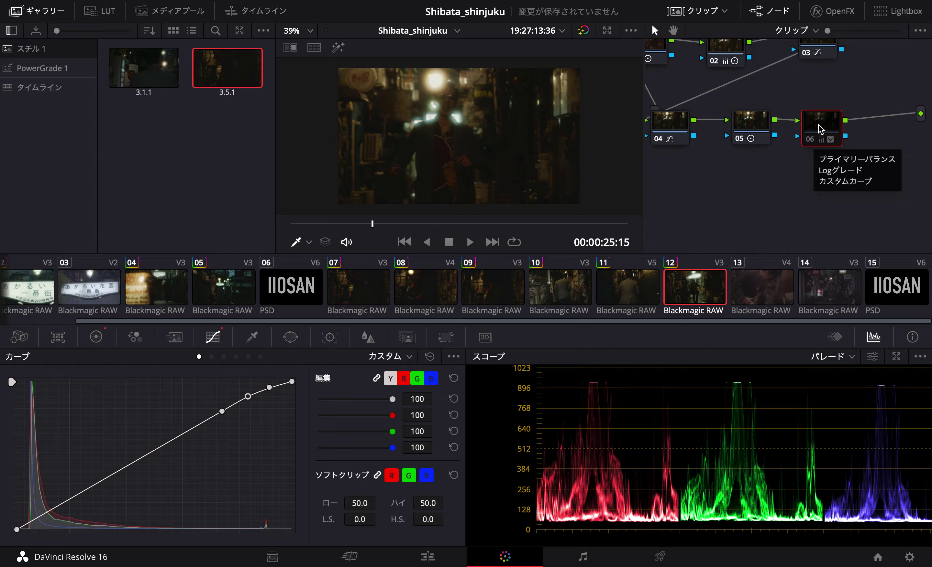
{"action": "key", "text": "Delete"}
{"action": "key", "text": "space"}
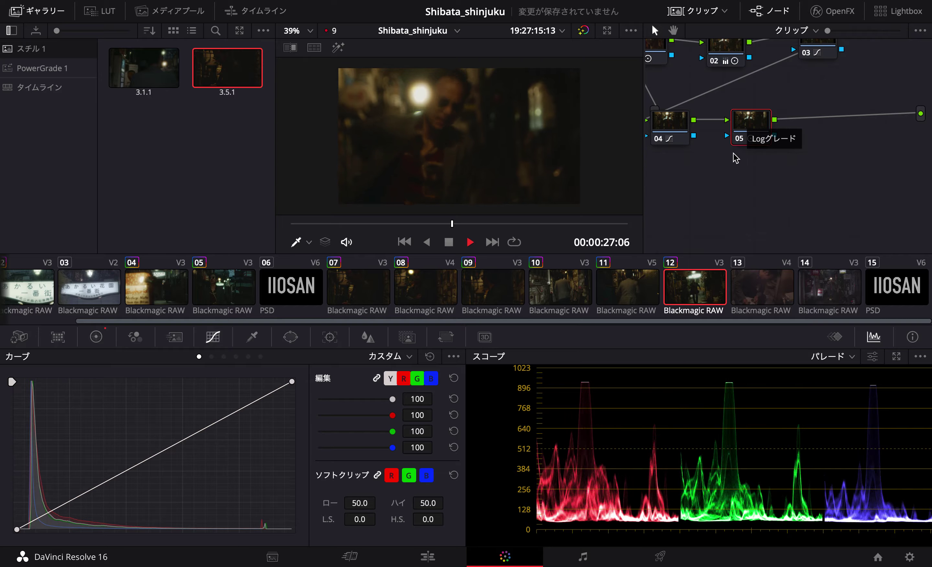
Delete node 06 from clip 13 and play the clip back to review its grade.
{"action": "key", "text": "space"}
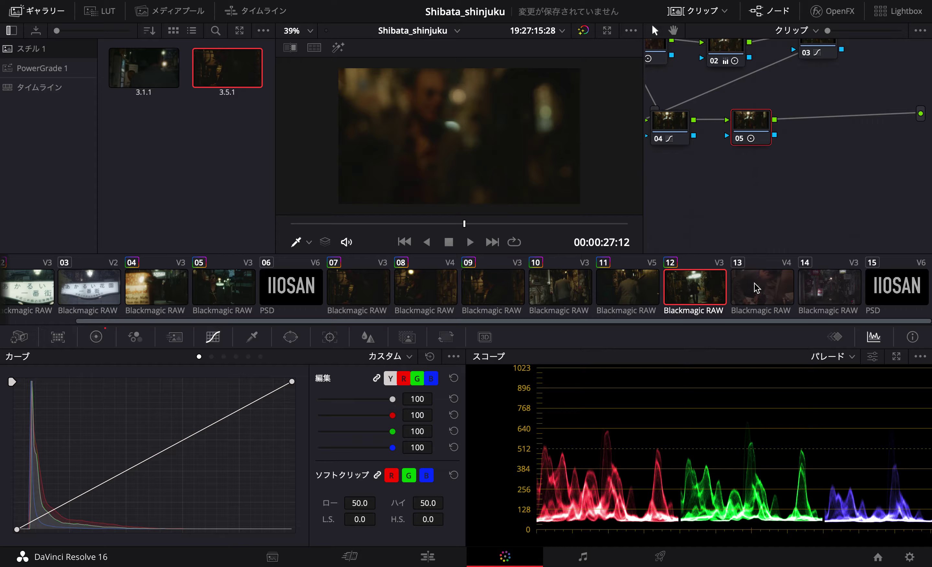
{"action": "left_click", "coordinate": [767, 293]}
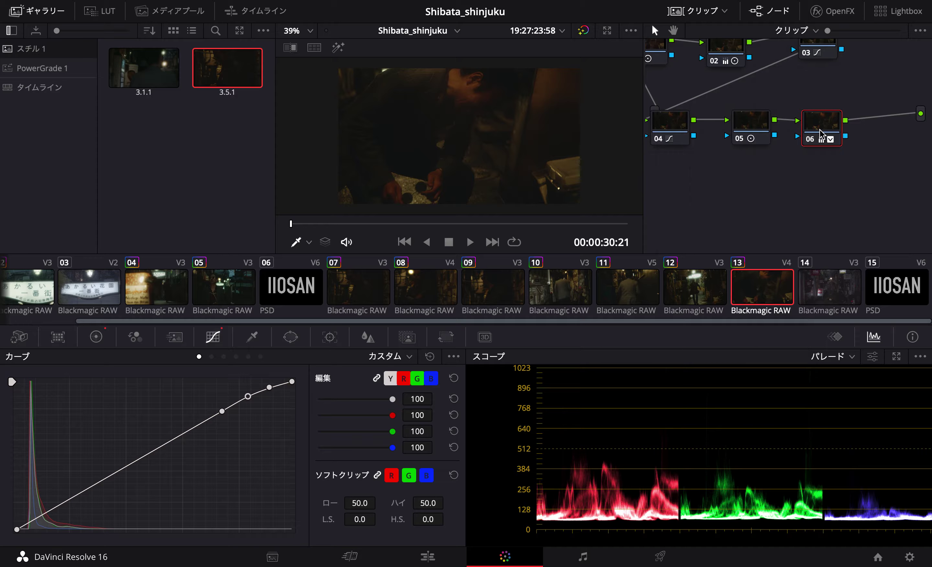
{"action": "key", "text": "Delete"}
{"action": "key", "text": "space"}
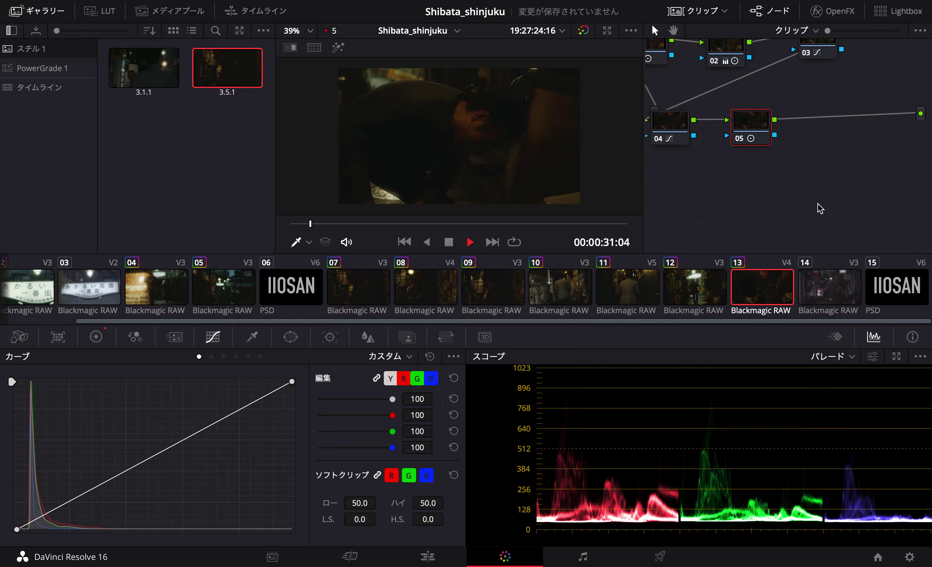
{"action": "key", "text": "space"}
Play back clip 14, then select node 04 to show its multi-point curve.
{"action": "left_click", "coordinate": [836, 287]}
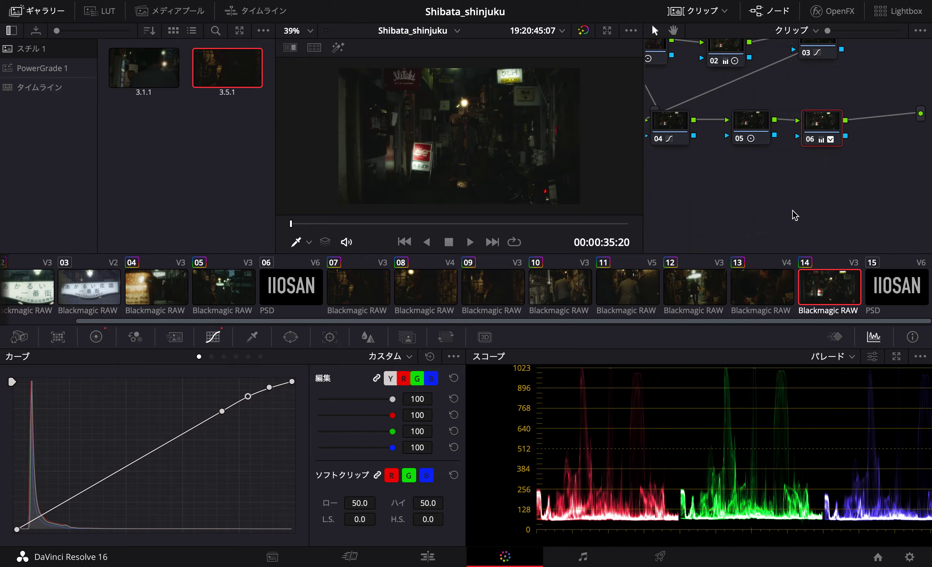
{"action": "key", "text": "space"}
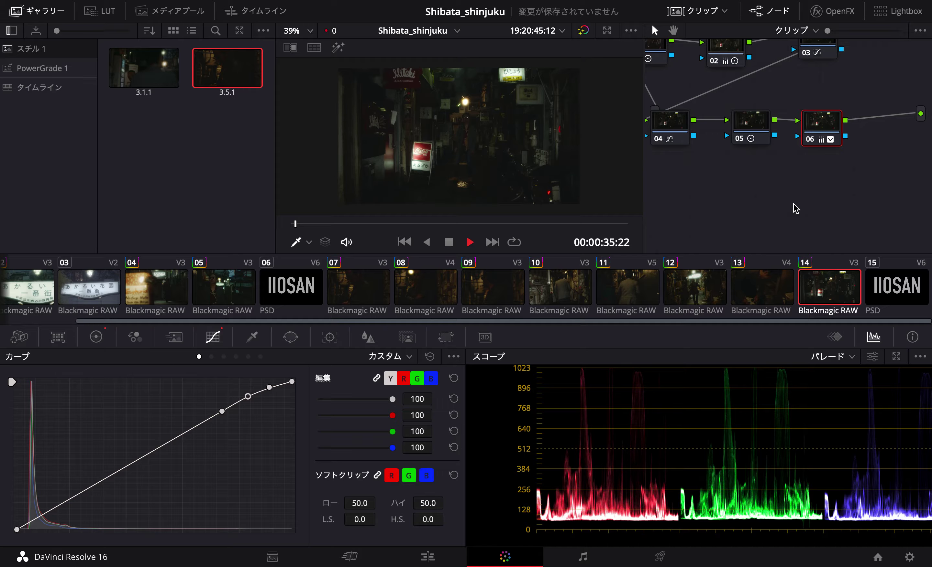
{"action": "key", "text": "space"}
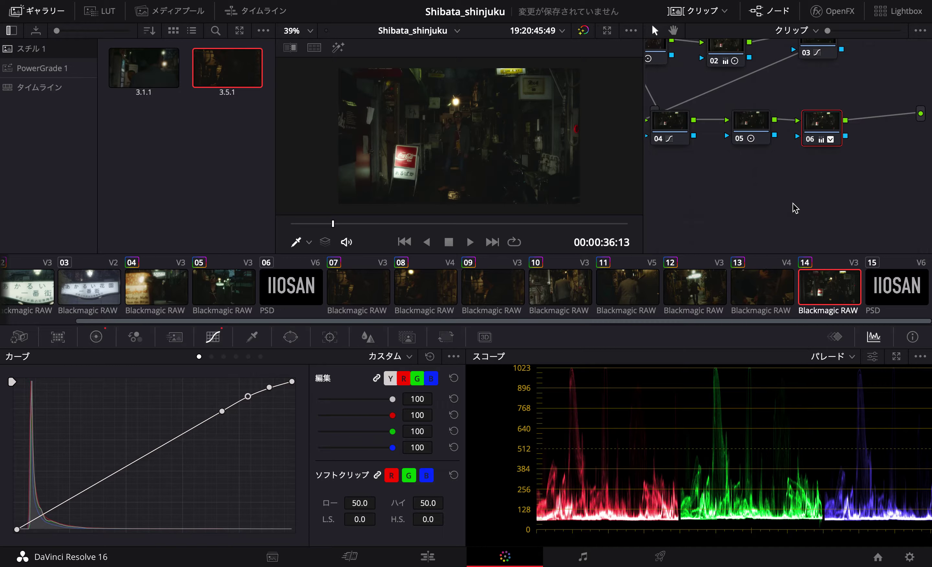
{"action": "left_click_drag", "start_coordinate": [660, 143], "coordinate": [666, 151]}
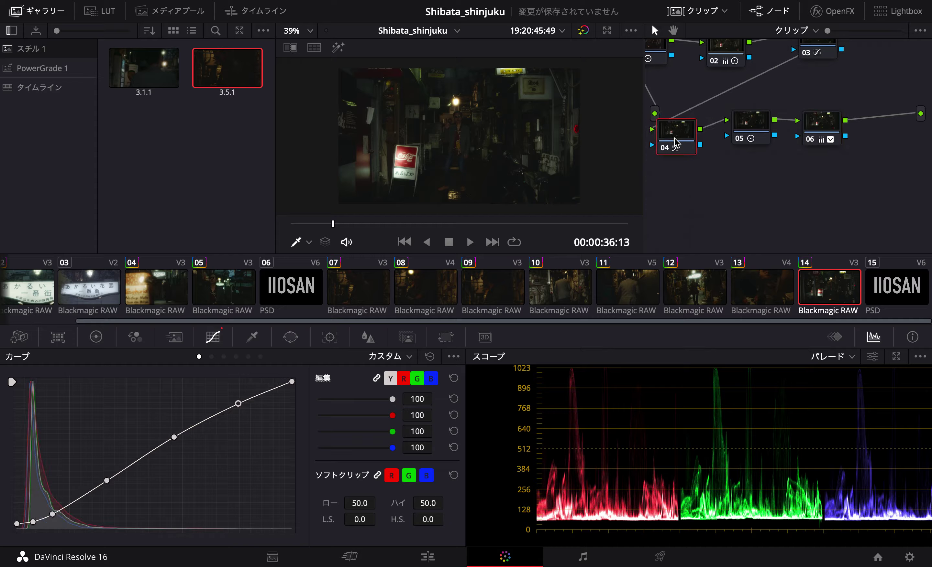
Bypass node 06 on clip 14 and play the shot to judge the difference.
{"action": "left_click", "coordinate": [665, 148]}
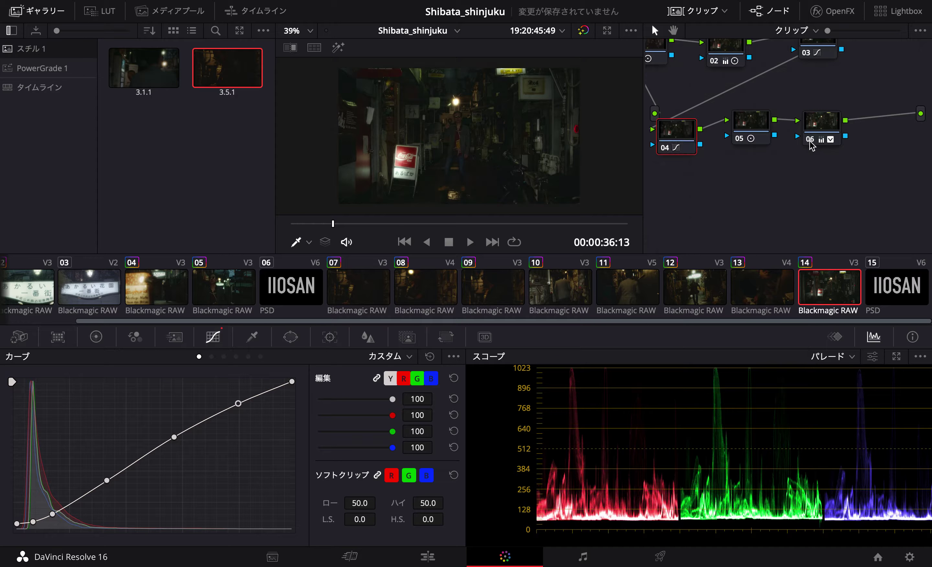
{"action": "left_click", "coordinate": [809, 141]}
{"action": "key", "text": "space"}
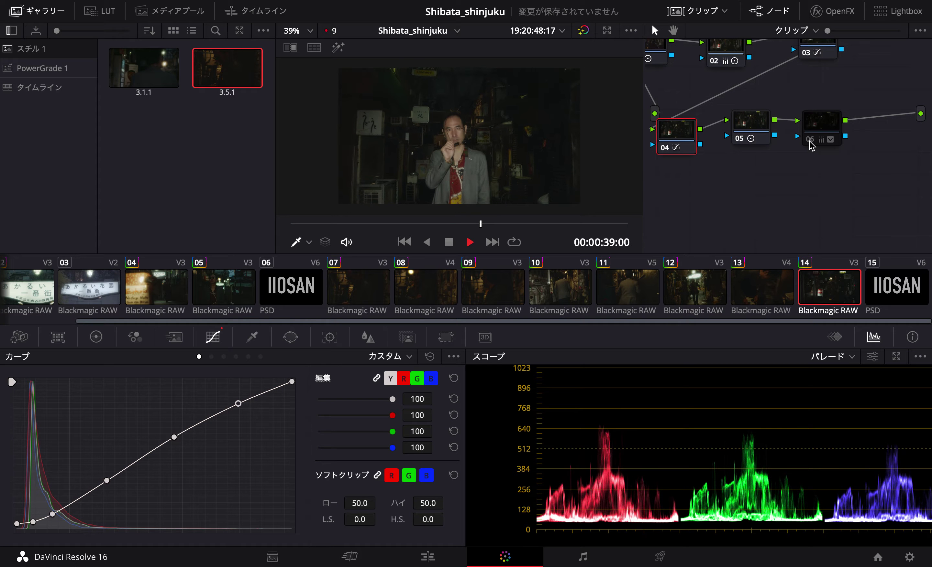
{"action": "key", "text": "space"}
Nudge node 04's darkest curve point up slightly and review the shot in playback.
{"action": "left_click_drag", "start_coordinate": [674, 133], "coordinate": [677, 136]}
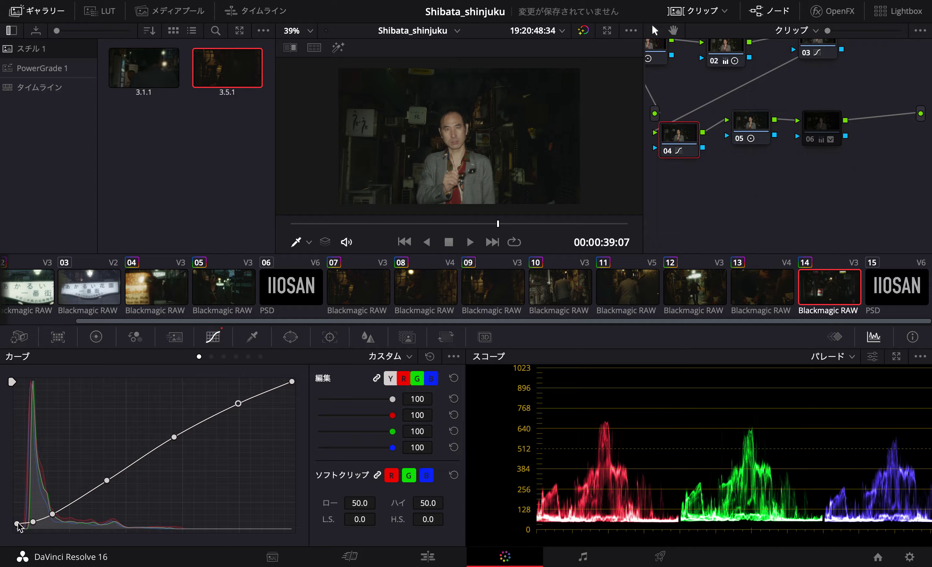
{"action": "left_click_drag", "start_coordinate": [33, 525], "coordinate": [31, 523]}
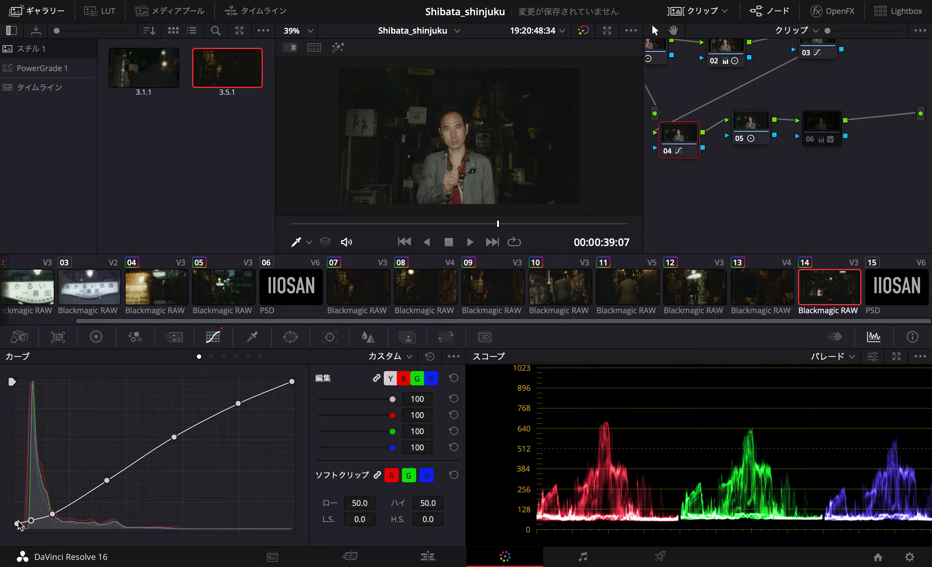
{"action": "key", "text": "space"}
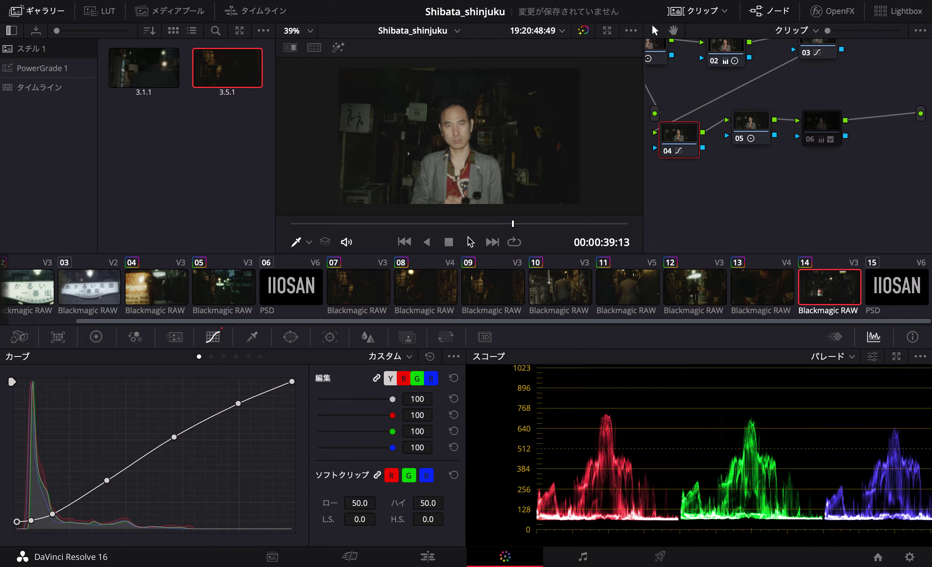
{"action": "left_click_drag", "start_coordinate": [416, 225], "coordinate": [346, 223]}
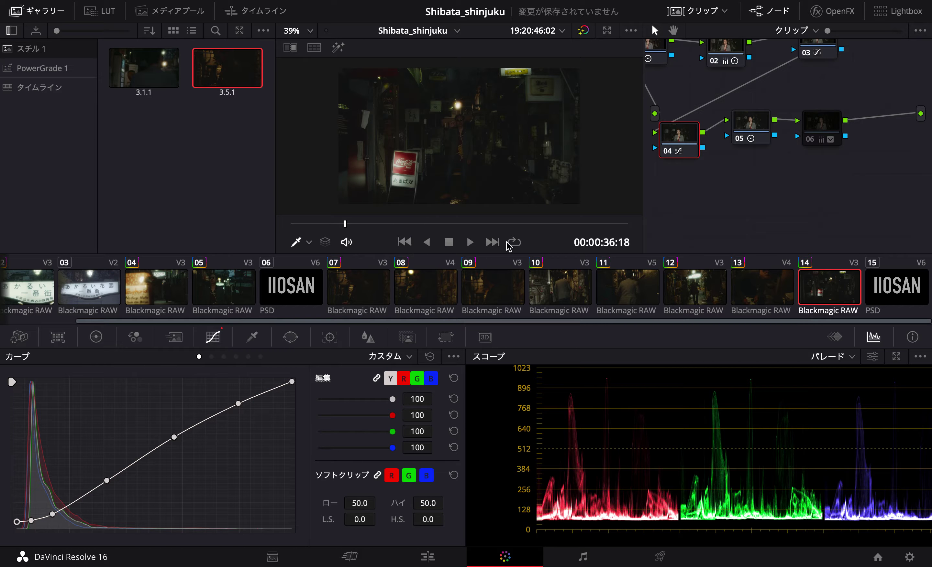
{"action": "left_click_drag", "start_coordinate": [812, 134], "coordinate": [822, 121]}
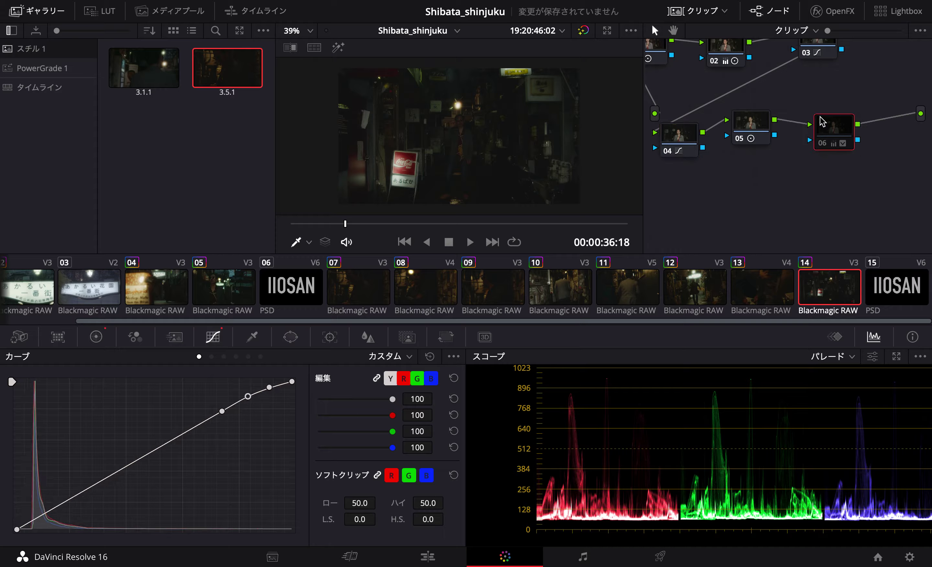
Pull down node 03's curve highlights, then lower the green channel's white point slightly.
{"action": "left_click", "coordinate": [817, 51]}
{"action": "mouse_move", "coordinate": [292, 402]}
{"action": "left_mouse_down"}
{"action": "mouse_move", "coordinate": [292, 413]}
{"action": "mouse_move", "coordinate": [303, 405]}
{"action": "mouse_move", "coordinate": [292, 398]}
{"action": "left_mouse_up"}
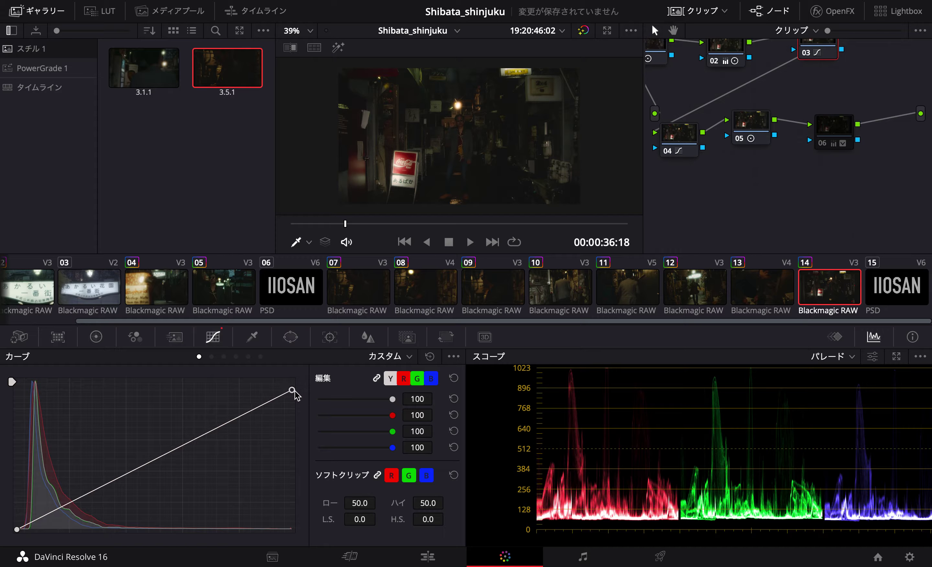
{"action": "left_click", "coordinate": [417, 378]}
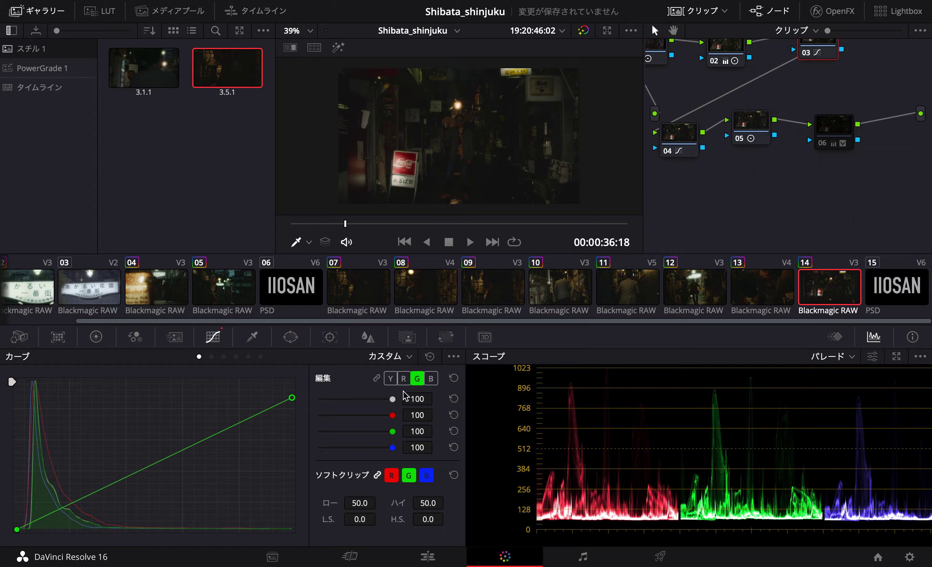
{"action": "left_click_drag", "start_coordinate": [293, 401], "coordinate": [295, 406]}
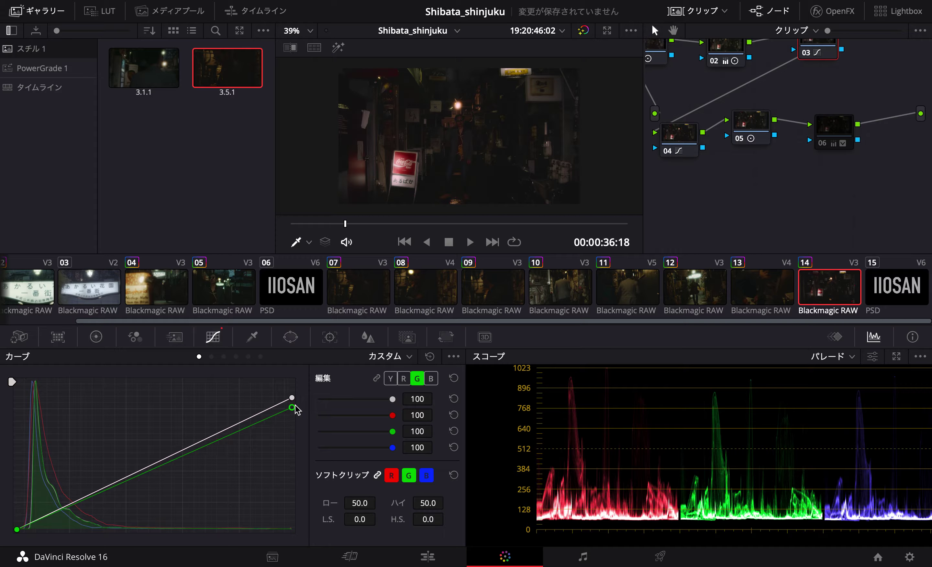
Pull the red and especially blue white points below green, then readjust the green level.
{"action": "left_click", "coordinate": [403, 378]}
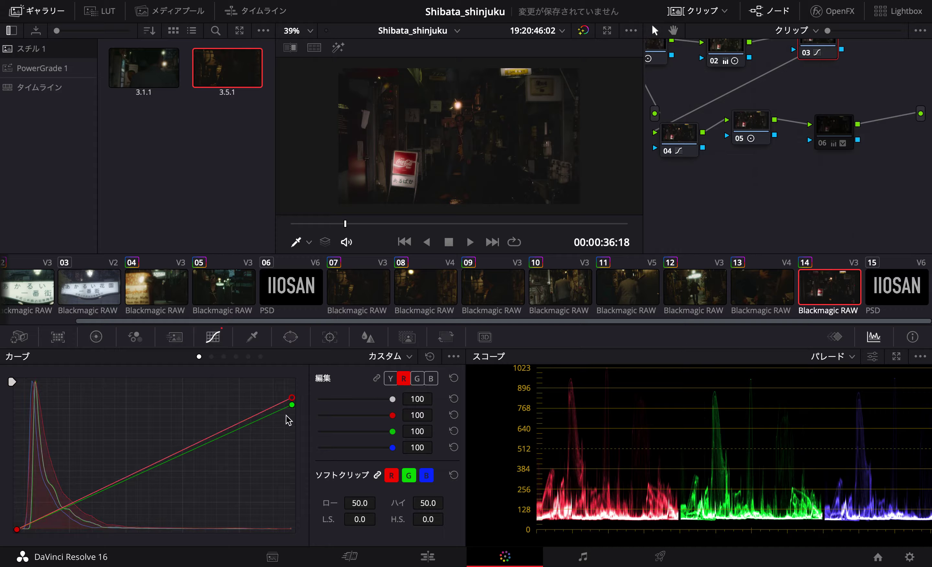
{"action": "left_click_drag", "start_coordinate": [293, 400], "coordinate": [293, 410]}
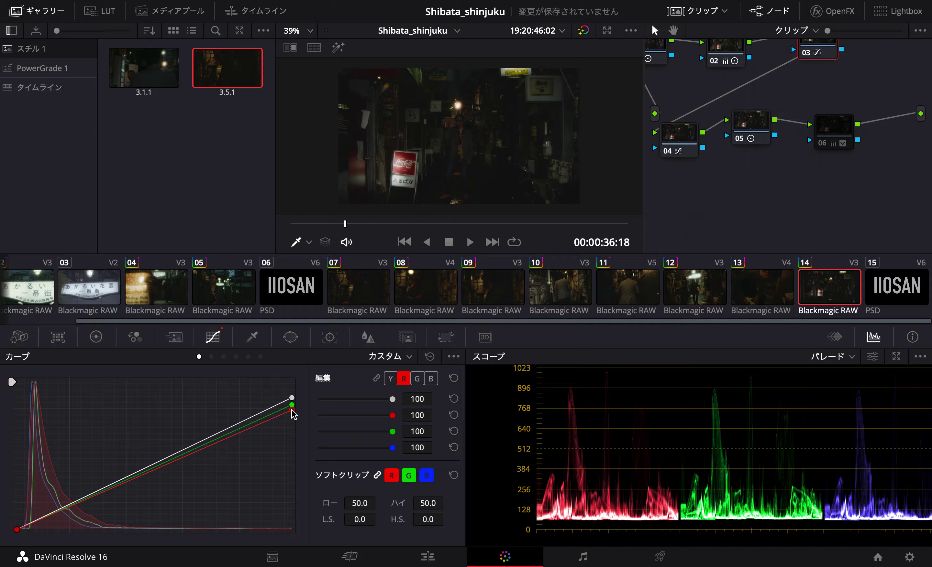
{"action": "left_click", "coordinate": [431, 378]}
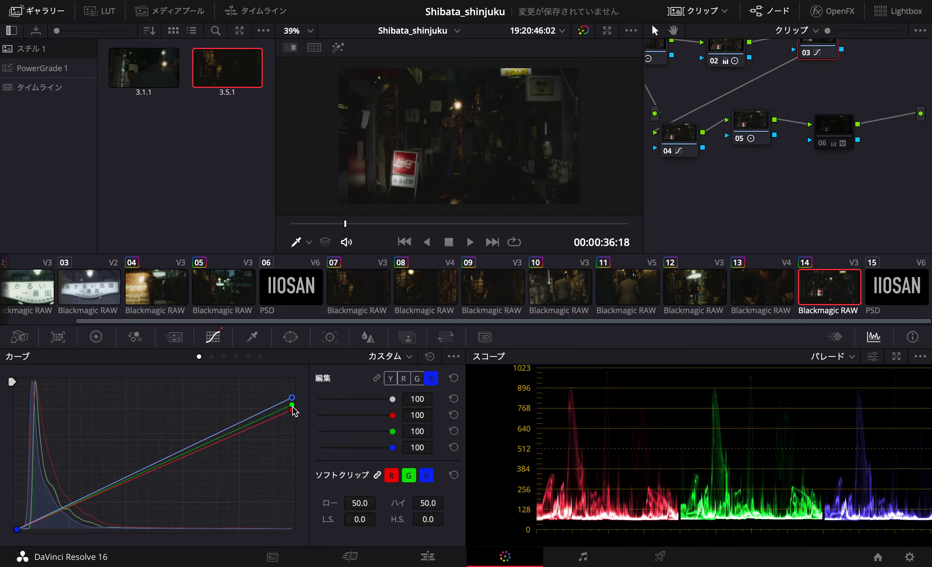
{"action": "left_click_drag", "start_coordinate": [291, 399], "coordinate": [292, 413]}
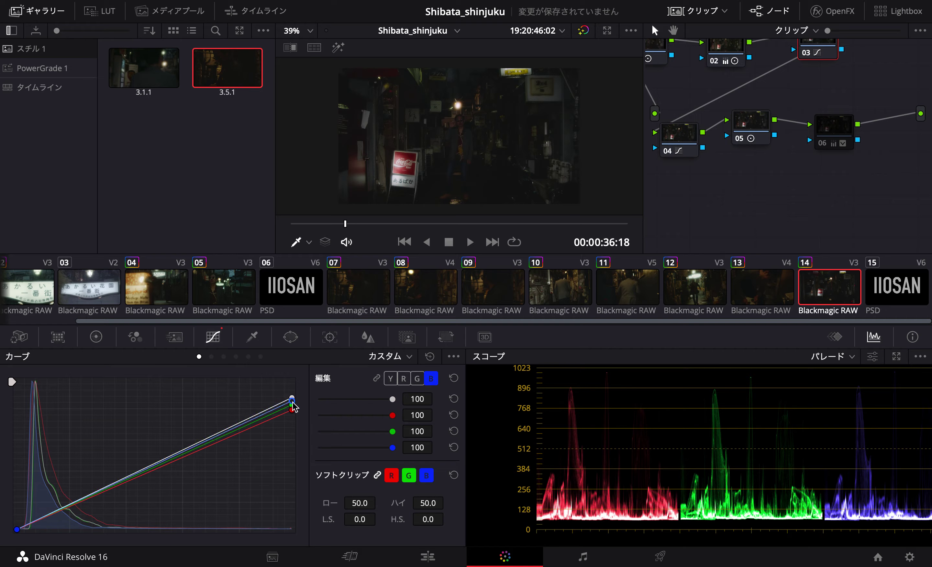
{"action": "left_click_drag", "start_coordinate": [292, 406], "coordinate": [295, 414]}
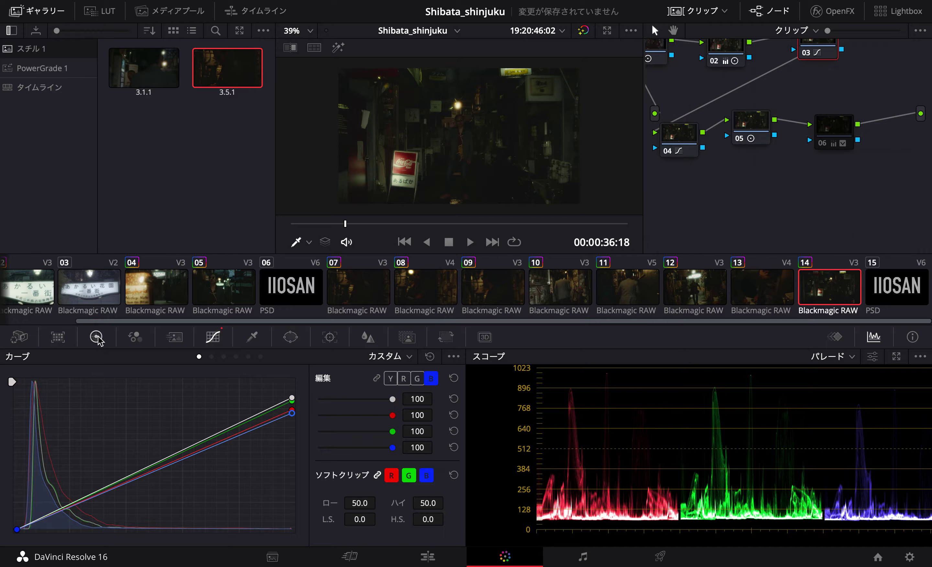
Set node 03's colour temperature to 540 on Color Wheels page 2, then compare it on and off in playback.
{"action": "left_click", "coordinate": [110, 339]}
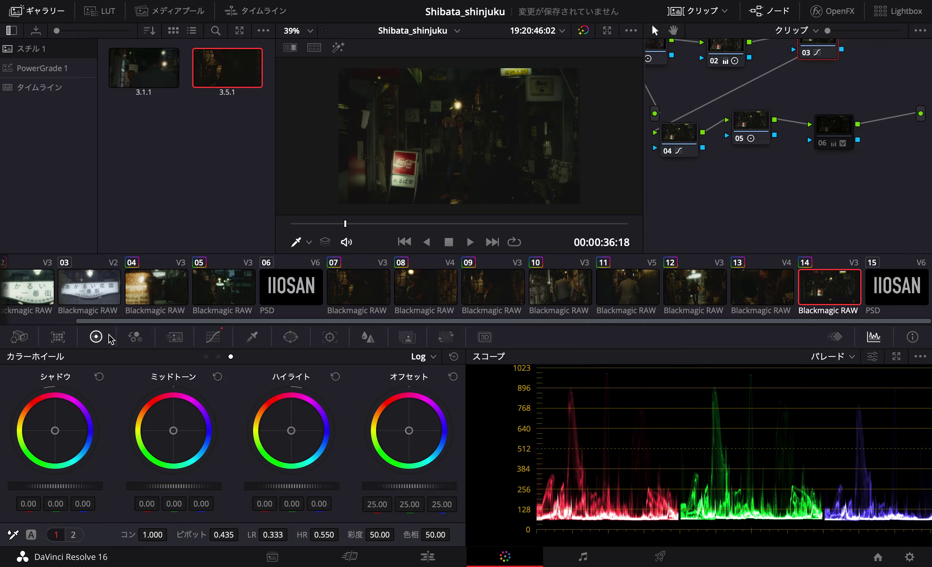
{"action": "left_click", "coordinate": [73, 536]}
{"action": "left_click_drag", "start_coordinate": [102, 533], "coordinate": [168, 536]}
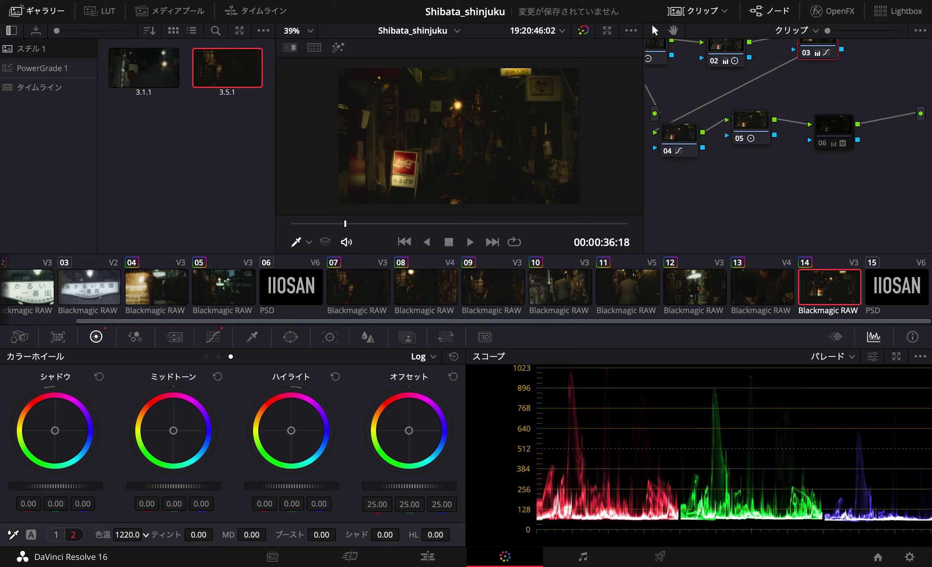
{"action": "mouse_move", "coordinate": [114, 536]}
{"action": "left_mouse_down"}
{"action": "mouse_move", "coordinate": [105, 538]}
{"action": "mouse_move", "coordinate": [145, 535]}
{"action": "left_mouse_up"}
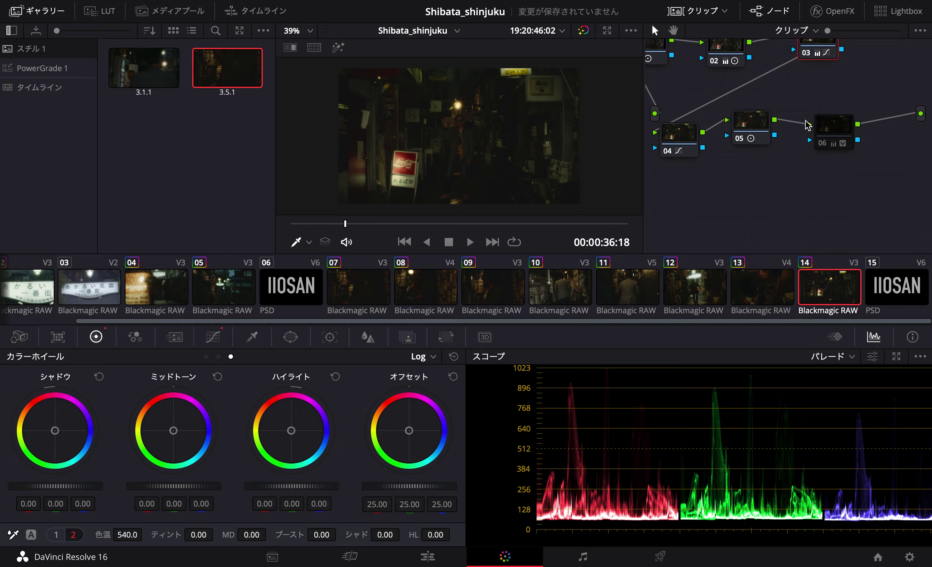
{"action": "left_click", "coordinate": [805, 53]}
{"action": "left_click", "coordinate": [806, 54]}
{"action": "key", "text": "space"}
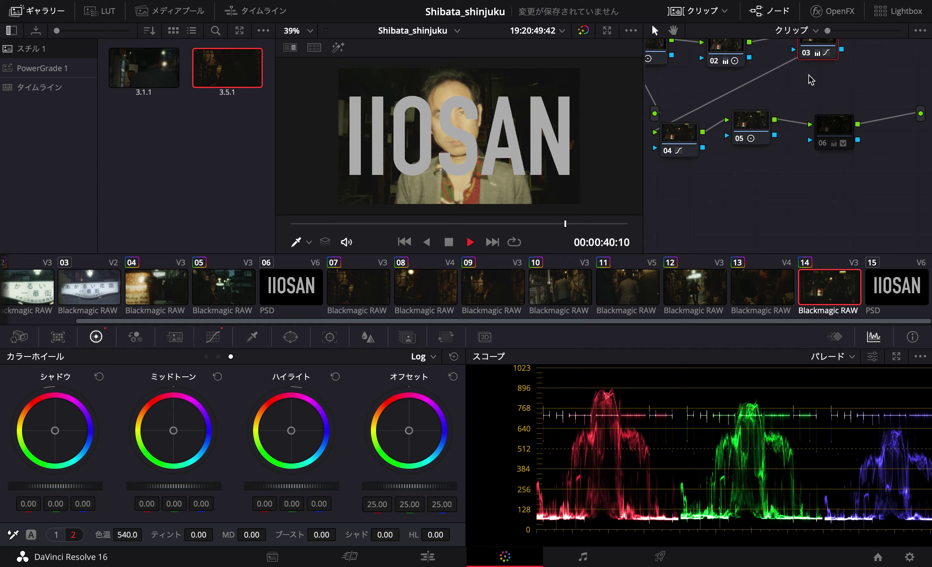
{"action": "left_click_drag", "start_coordinate": [822, 125], "coordinate": [820, 124]}
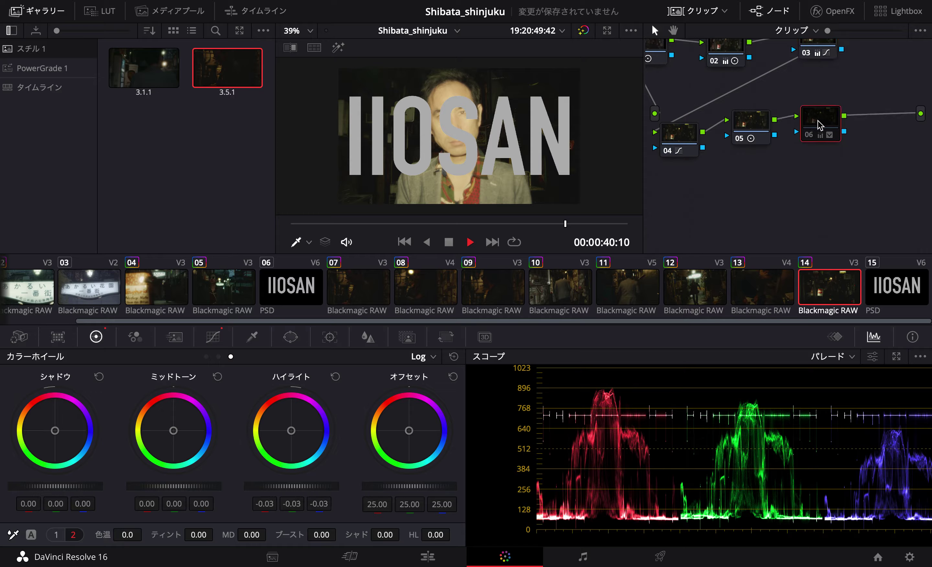
Show node 03's curves again and re-enable node 06.
{"action": "left_click", "coordinate": [799, 58]}
{"action": "left_click", "coordinate": [212, 336]}
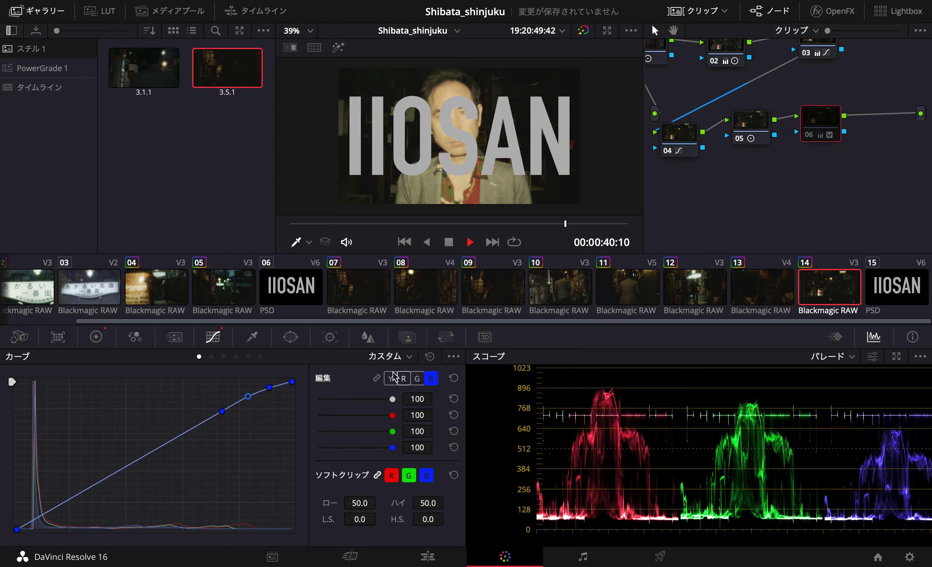
{"action": "left_click", "coordinate": [819, 49]}
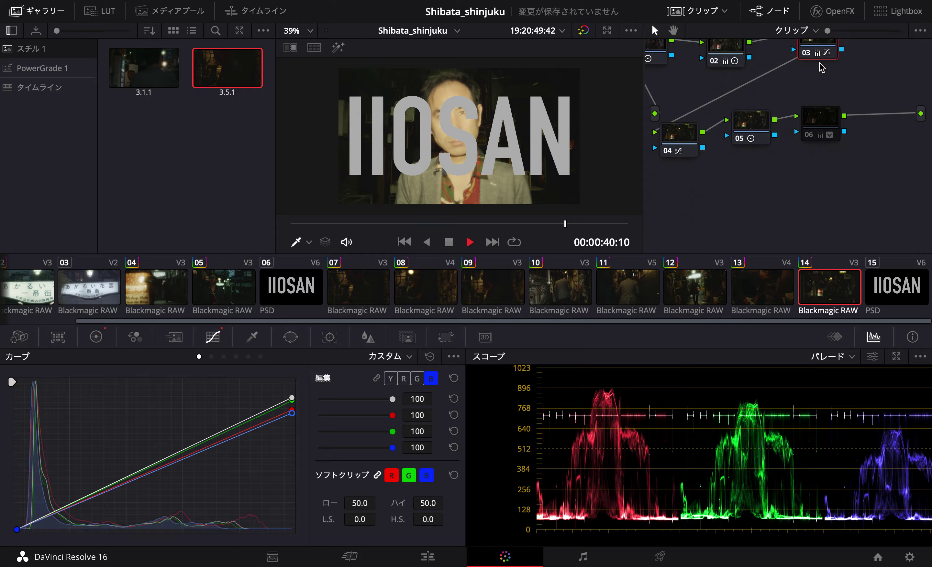
{"action": "left_click", "coordinate": [809, 135]}
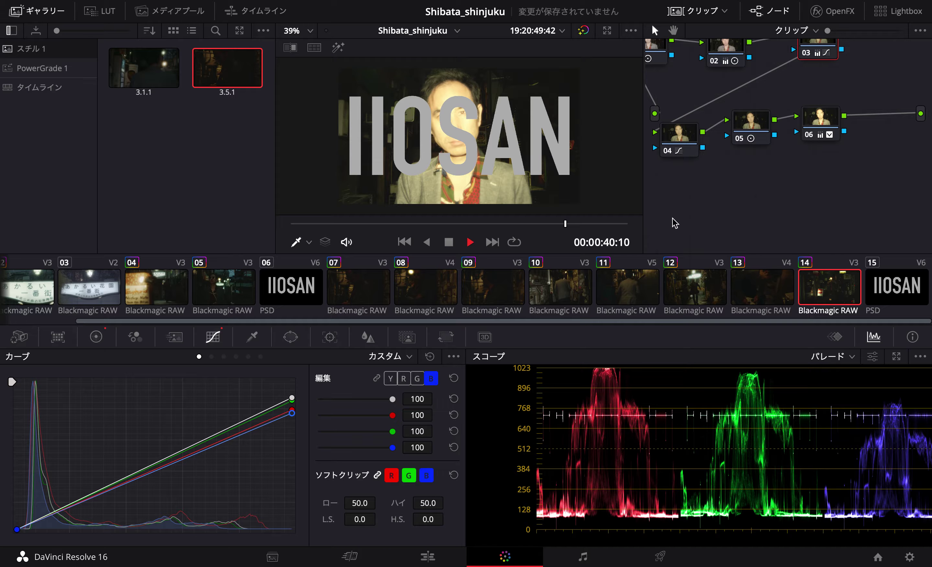
Scrub and play through the fully graded shot, stopping on the IIOSAN title.
{"action": "left_click_drag", "start_coordinate": [449, 224], "coordinate": [305, 224]}
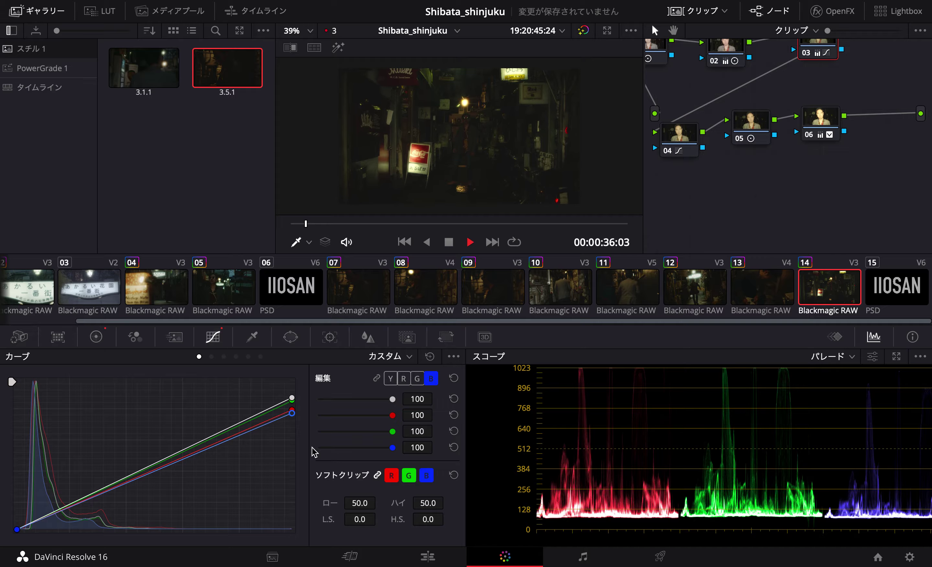
{"action": "left_click", "coordinate": [493, 223]}
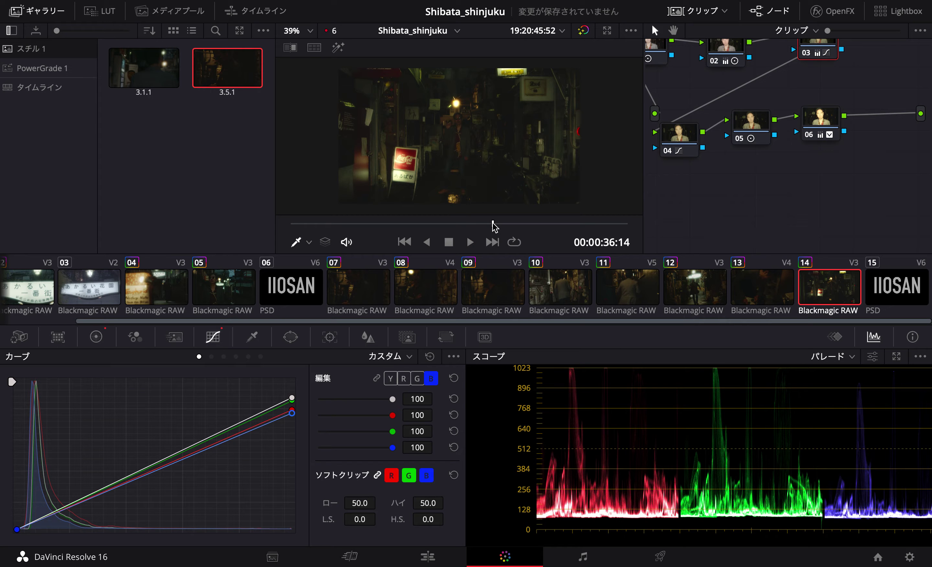
{"action": "key", "text": "space"}
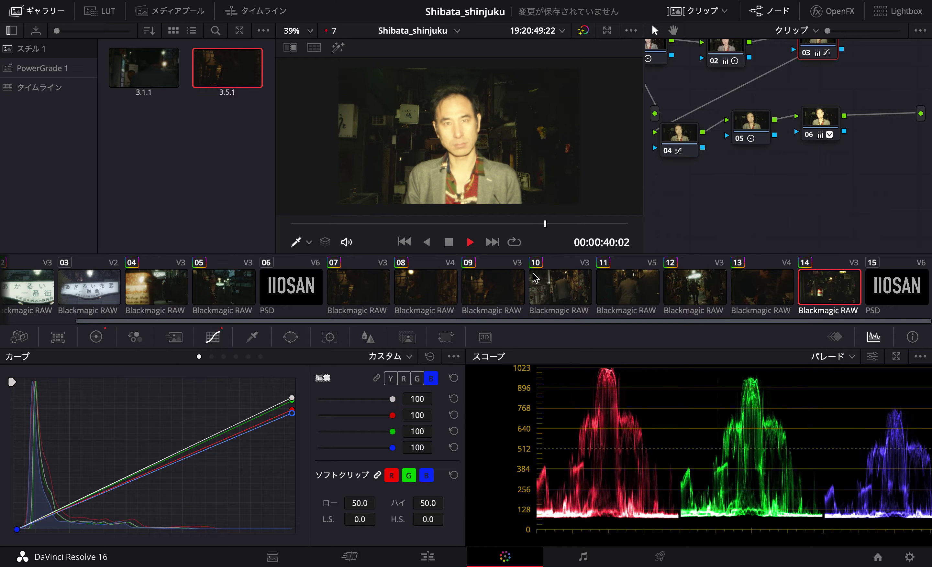
{"action": "key", "text": "space"}
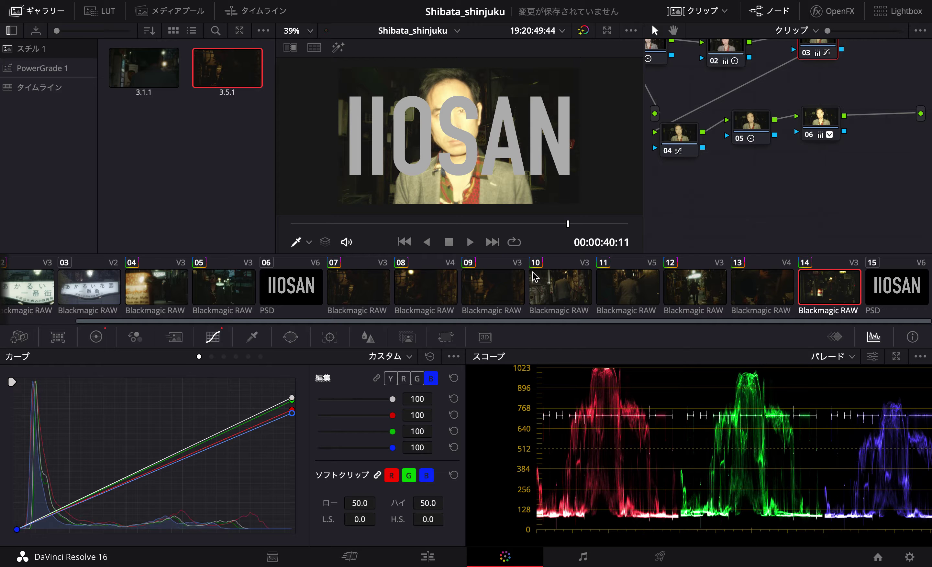
{"action": "left_click", "coordinate": [488, 224]}
{"action": "left_click_drag", "start_coordinate": [489, 226], "coordinate": [393, 225]}
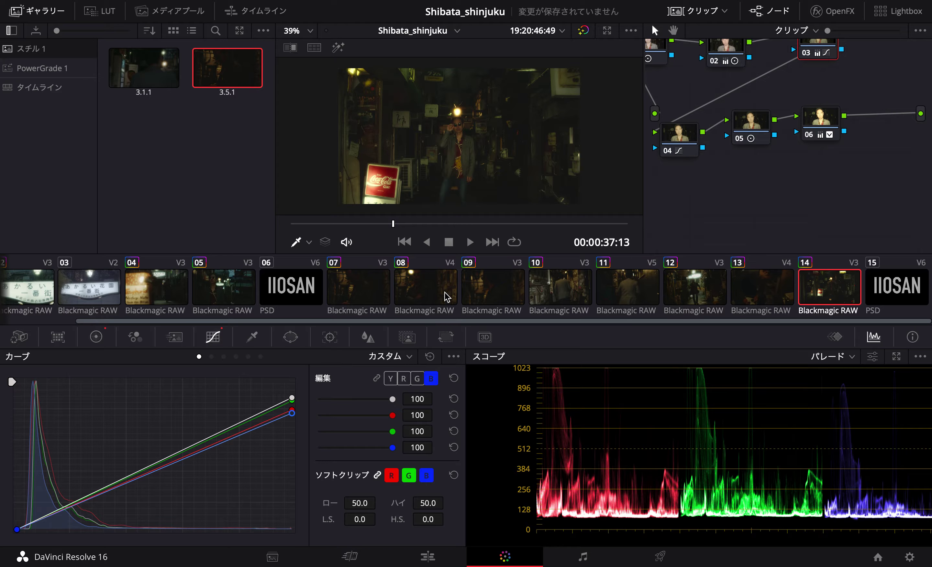
{"action": "left_click", "coordinate": [242, 295]}
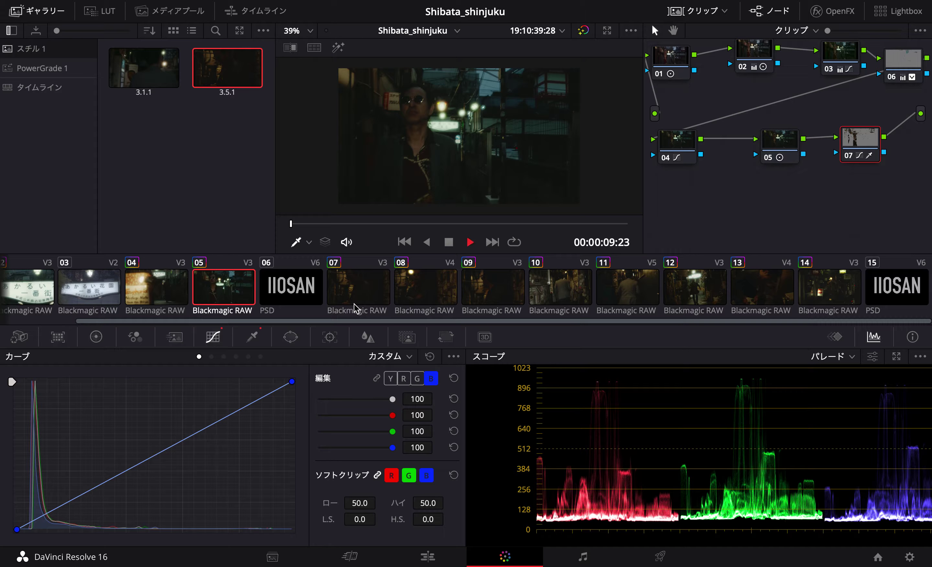
Play back clips 08, 10, 12 and 13 in turn to check their grades.
{"action": "left_click", "coordinate": [423, 278]}
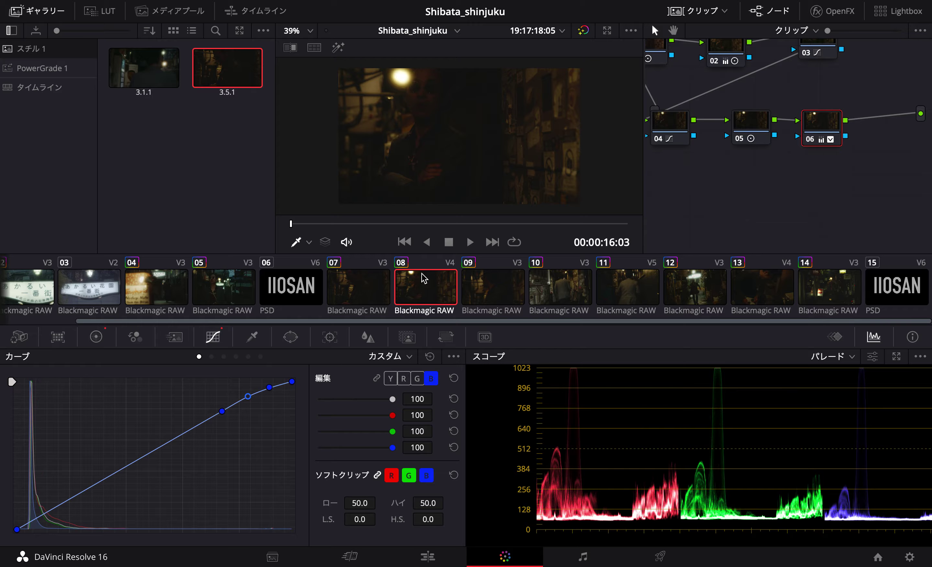
{"action": "key", "text": "space"}
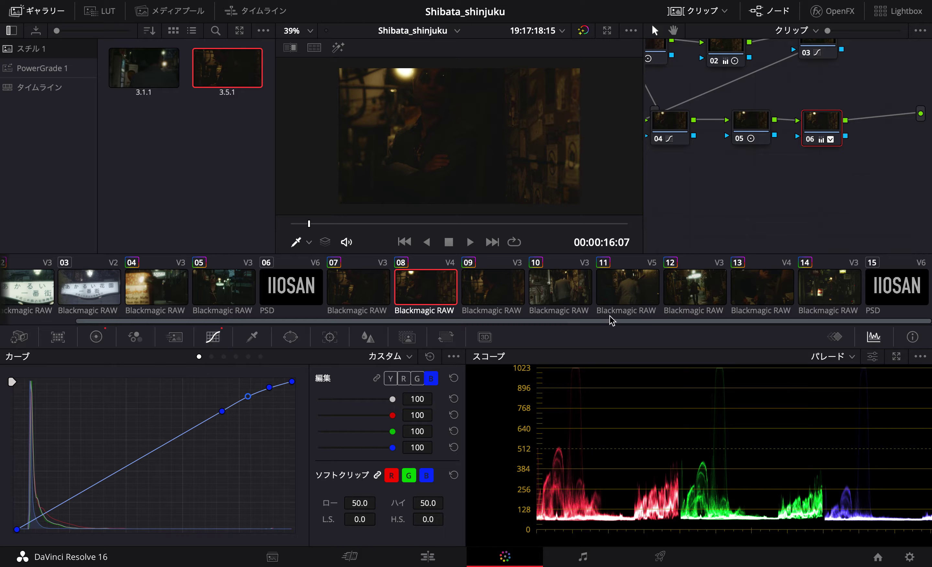
{"action": "left_click", "coordinate": [569, 293]}
{"action": "key", "text": "space"}
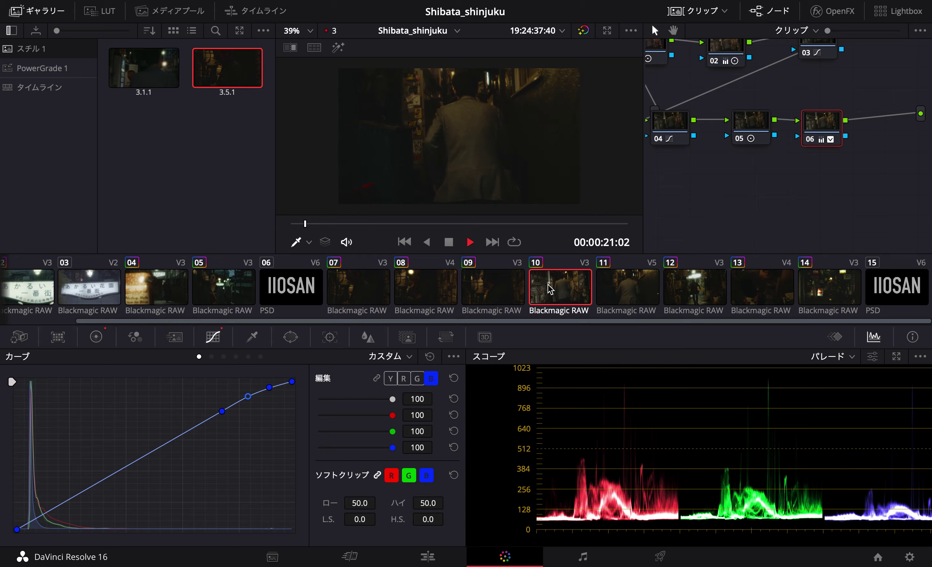
{"action": "left_click", "coordinate": [694, 297]}
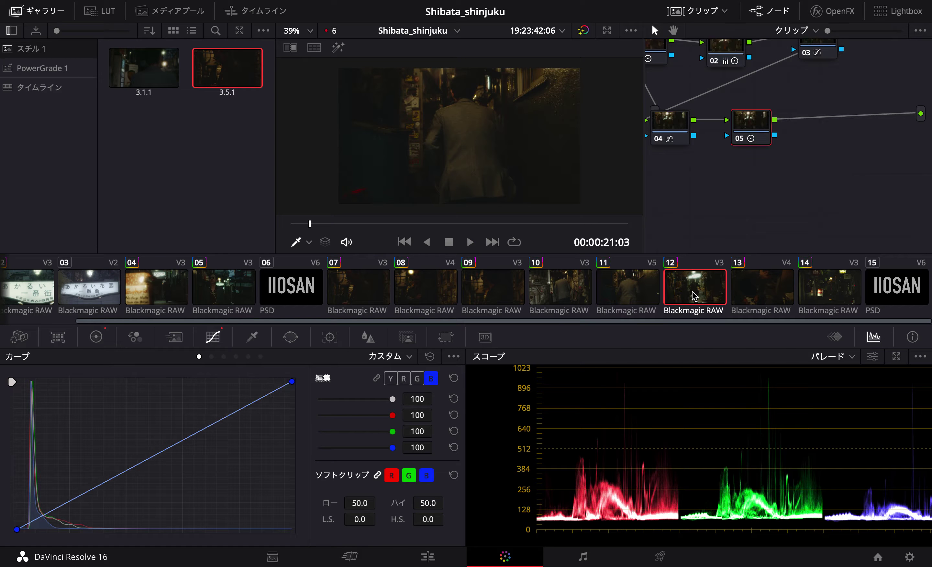
{"action": "key", "text": "space"}
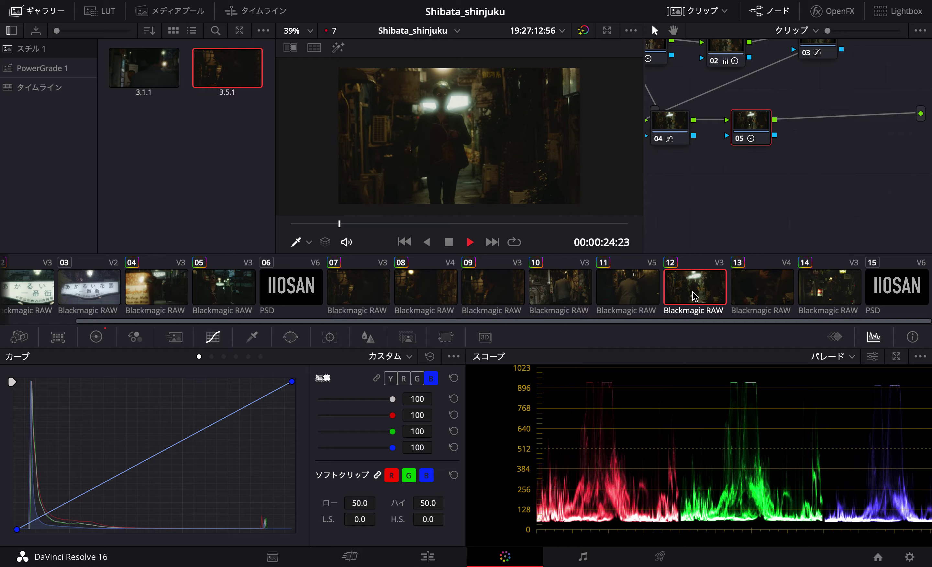
{"action": "key", "text": "space"}
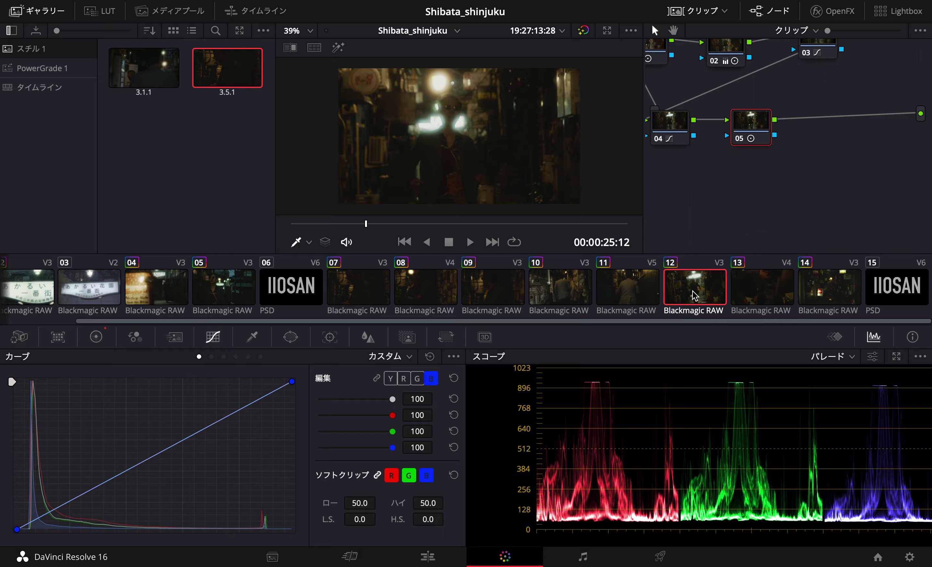
{"action": "key", "text": "Down"}
{"action": "key", "text": "space"}
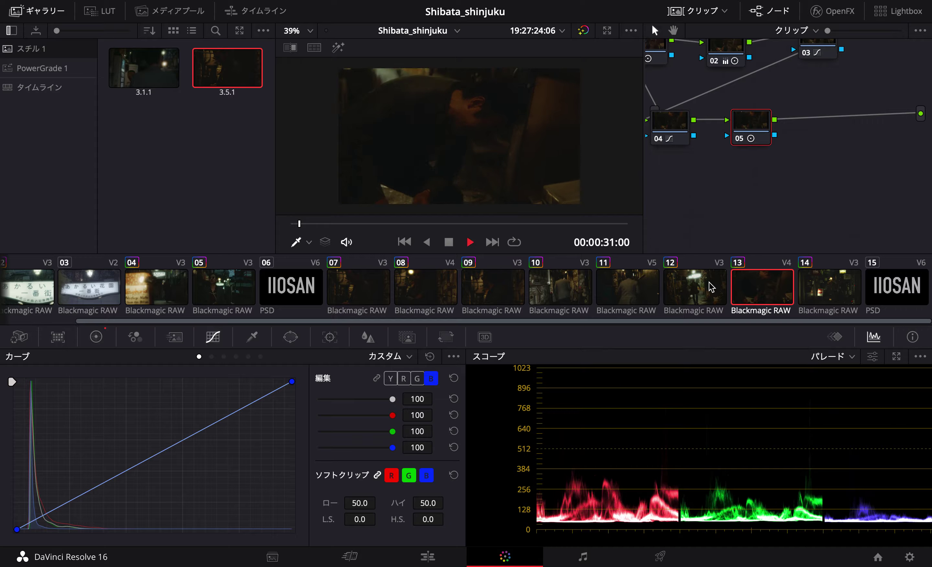
{"action": "key", "text": "space"}
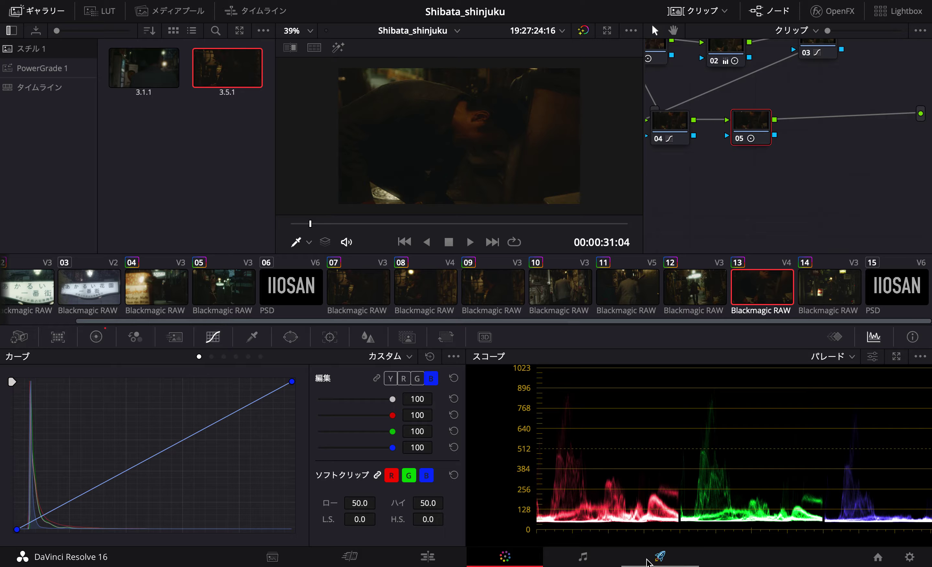
Briefly visit the Deliver and Fairlight pages, then play back clip 07 before heading to the Edit page.
{"action": "left_click", "coordinate": [647, 562]}
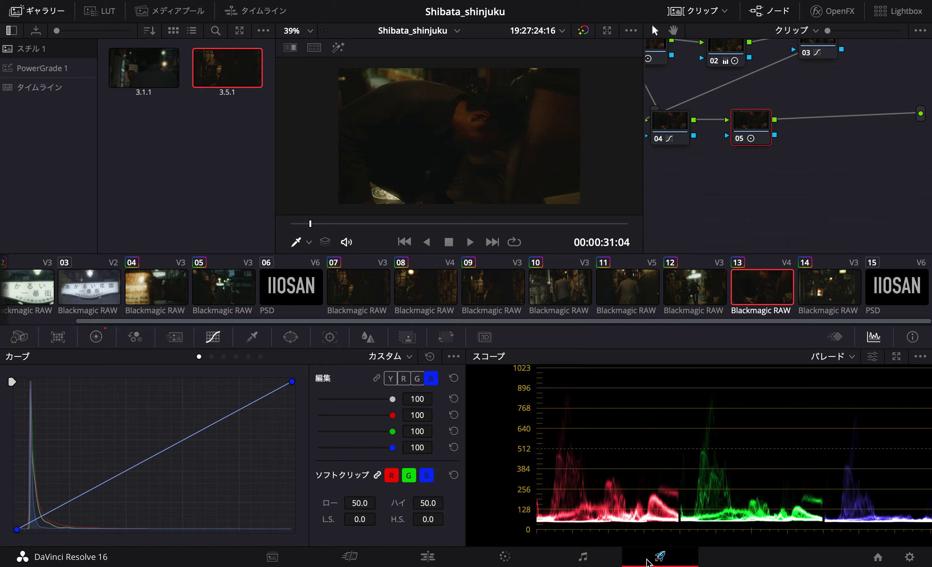
{"action": "left_click", "coordinate": [587, 554]}
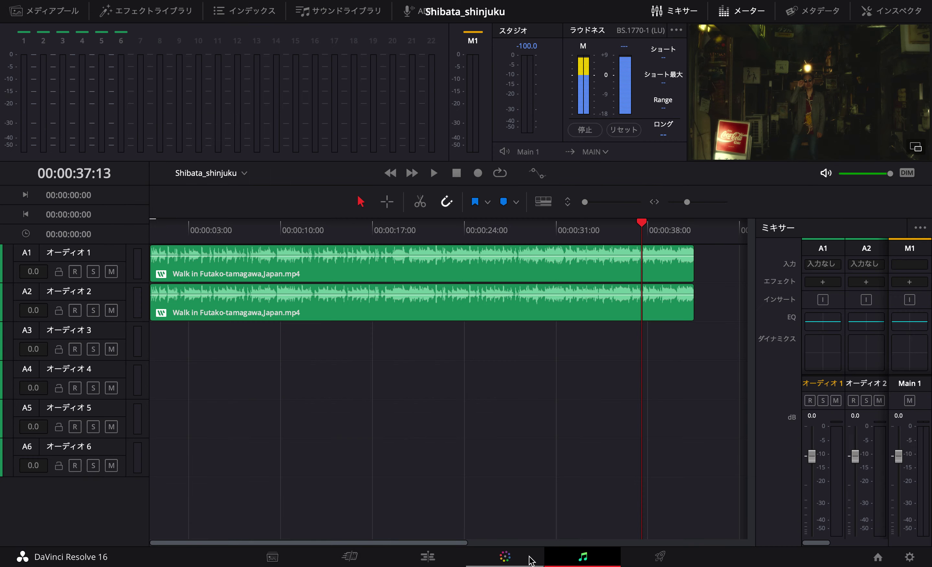
{"action": "left_click", "coordinate": [512, 557]}
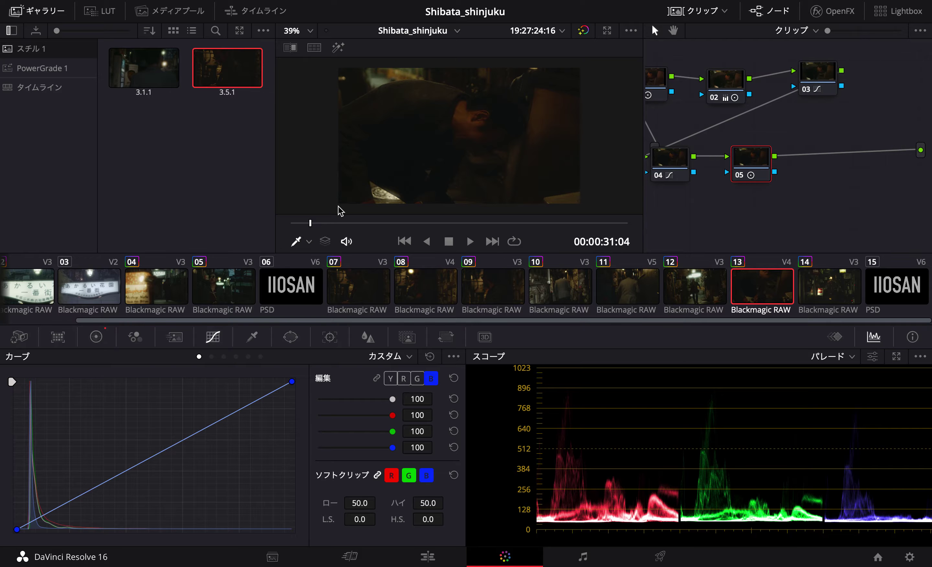
{"action": "left_click", "coordinate": [358, 282]}
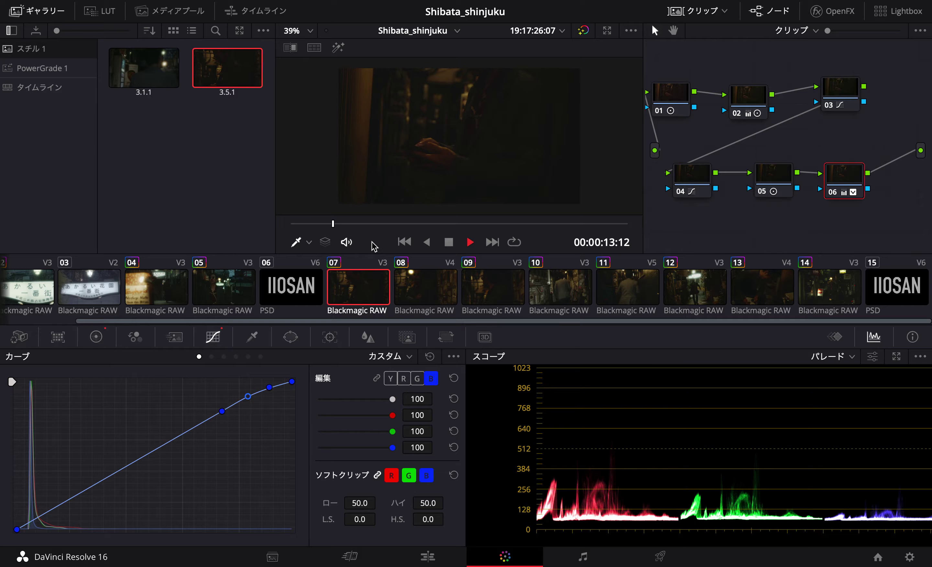
{"action": "key", "text": "space"}
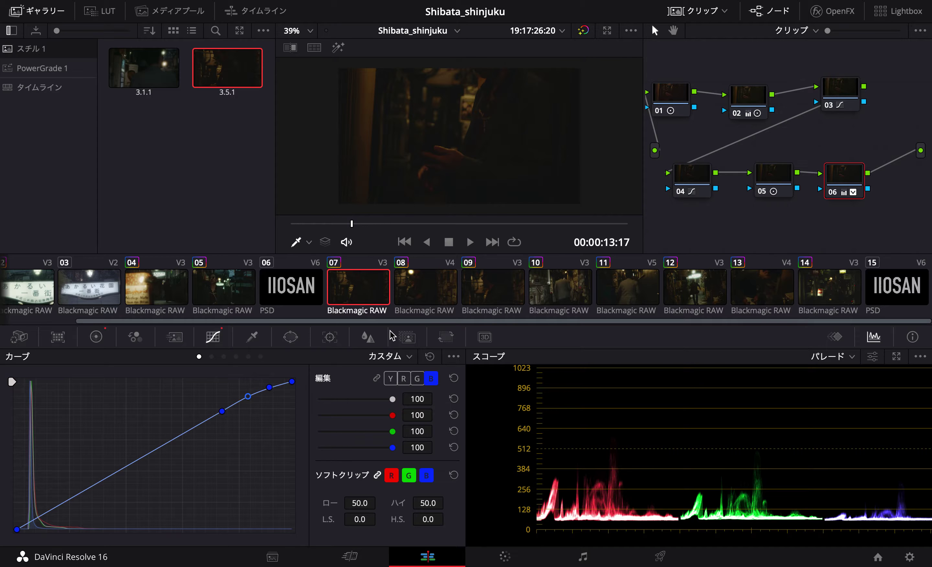
{"action": "left_click", "coordinate": [428, 557]}
Send the playhead to the start and turn on smart render caching in the Playback menu.
{"action": "key", "text": "Home"}
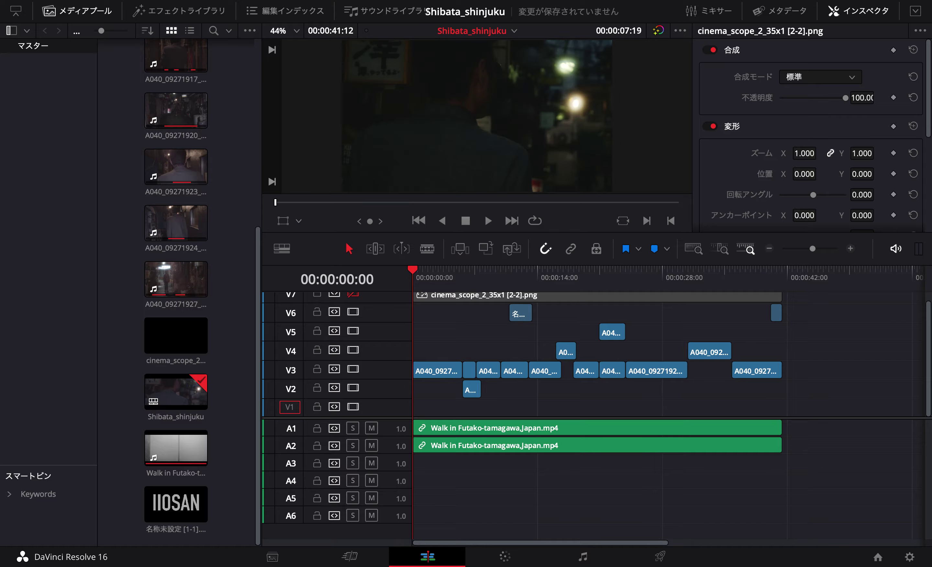
{"action": "left_click", "coordinate": [420, 1]}
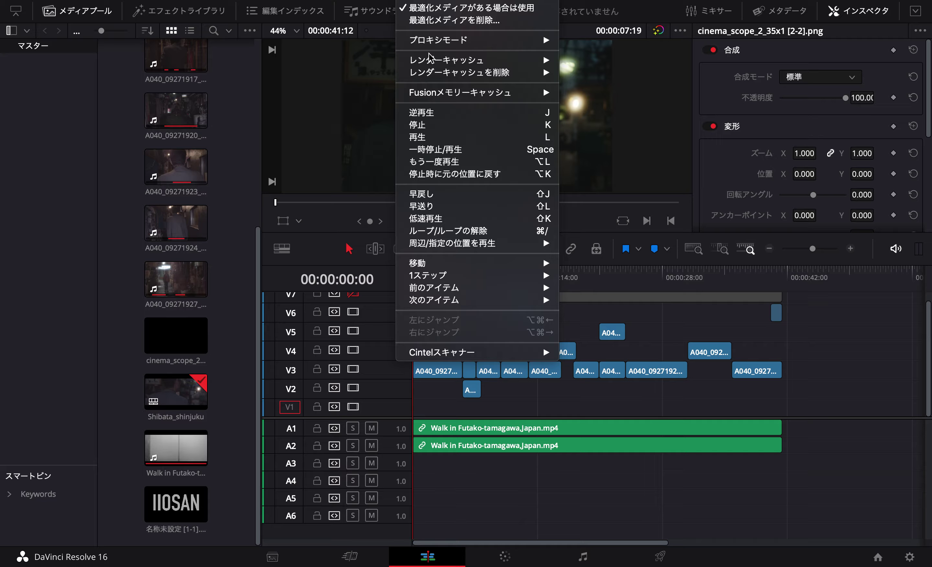
{"action": "mouse_move", "coordinate": [430, 61]}
{"action": "left_click", "coordinate": [565, 70]}
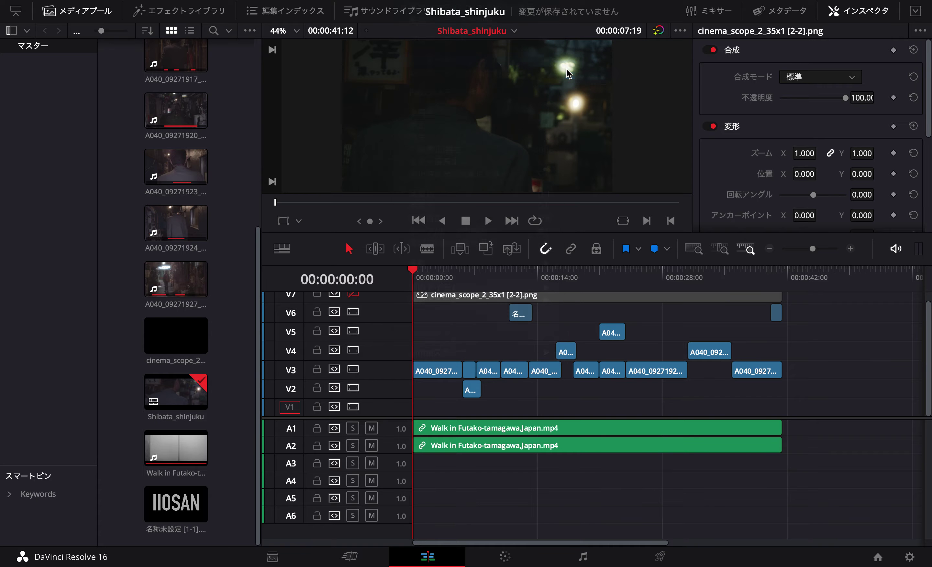
Re-enable the V7 letterbox overlay track and play briefly from the timeline start.
{"action": "left_click", "coordinate": [436, 278]}
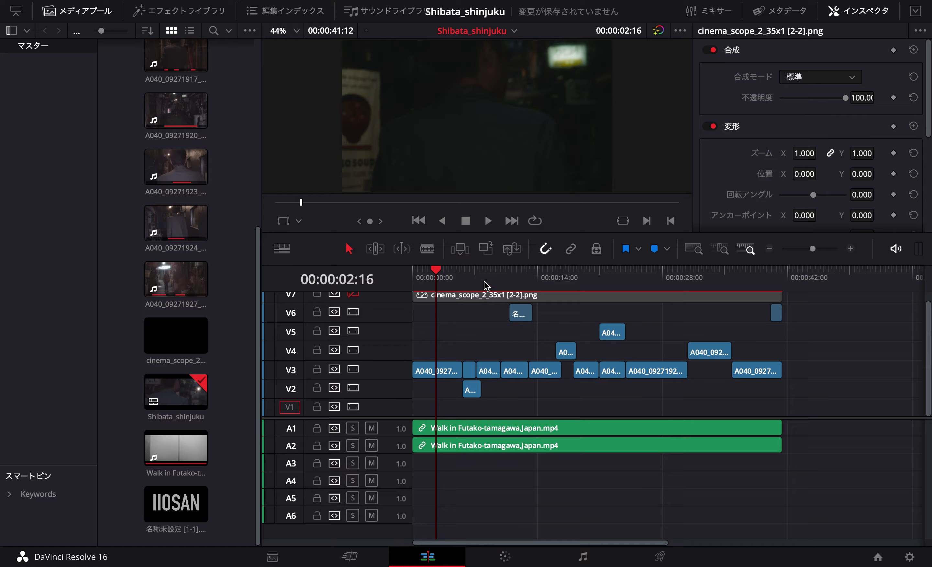
{"action": "scroll", "coordinate": [474, 295], "scroll_direction": "up", "scroll_amount": 1}
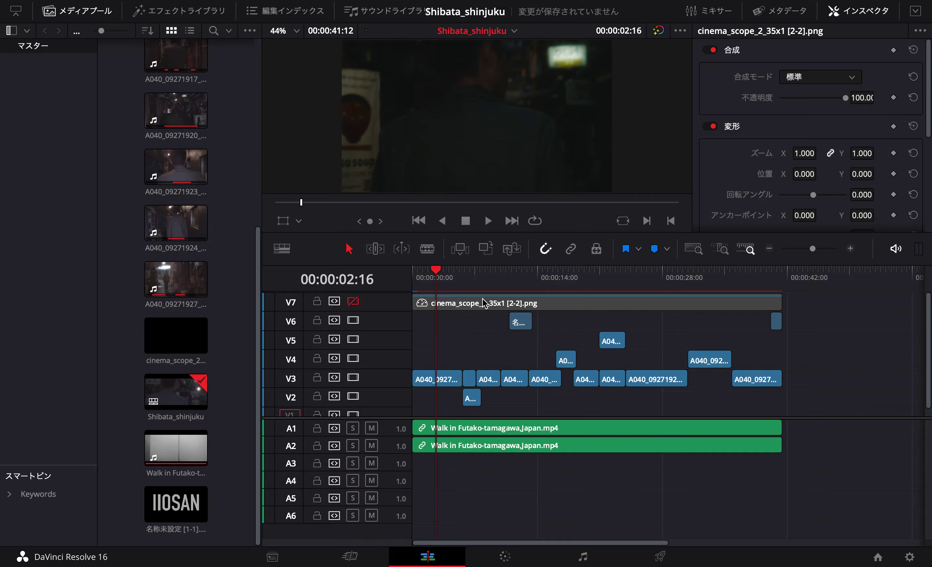
{"action": "left_click", "coordinate": [352, 302]}
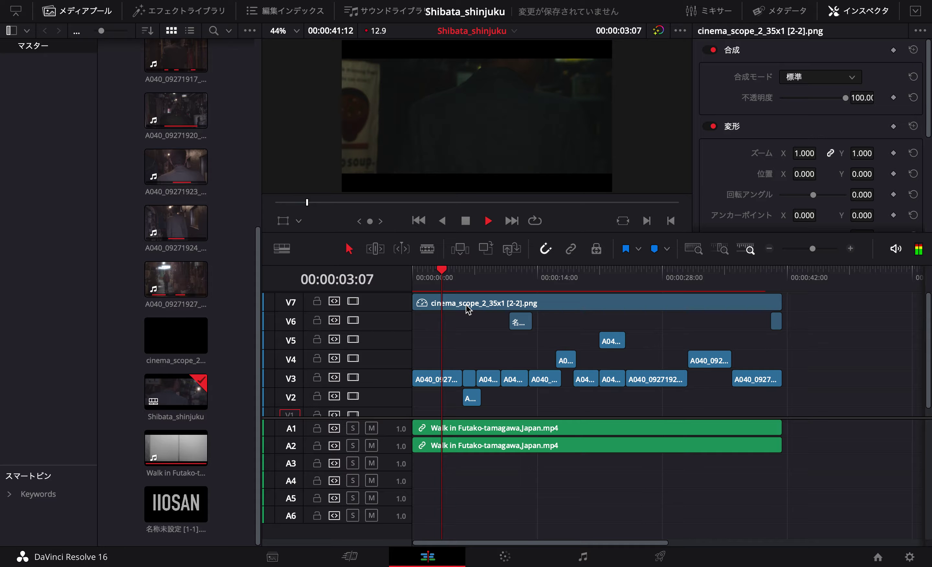
{"action": "key", "text": "space"}
{"action": "key", "text": "Home"}
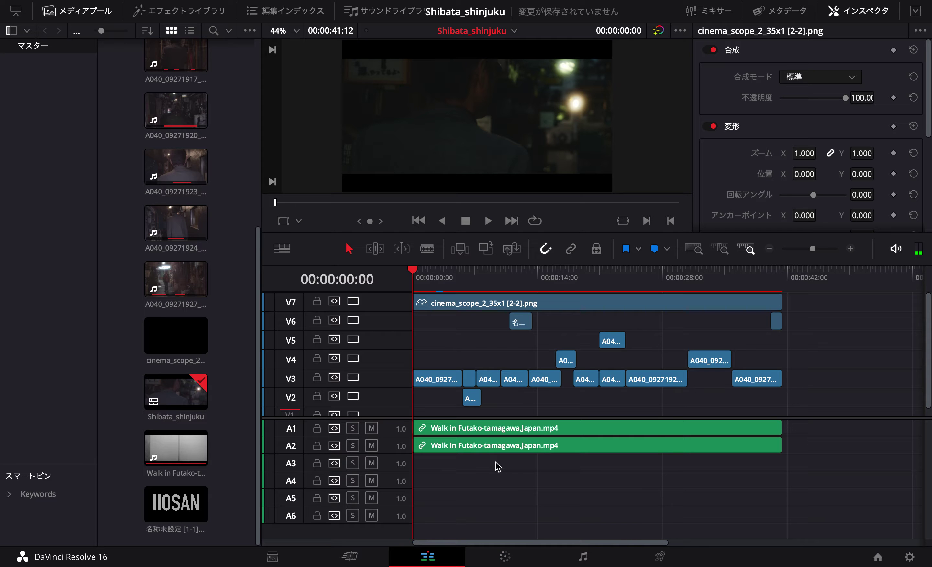
Check frames across the timeline from 00:00:09:23 through to the face shot at 00:00:40:04.
{"action": "left_click", "coordinate": [501, 279]}
{"action": "left_click", "coordinate": [535, 278]}
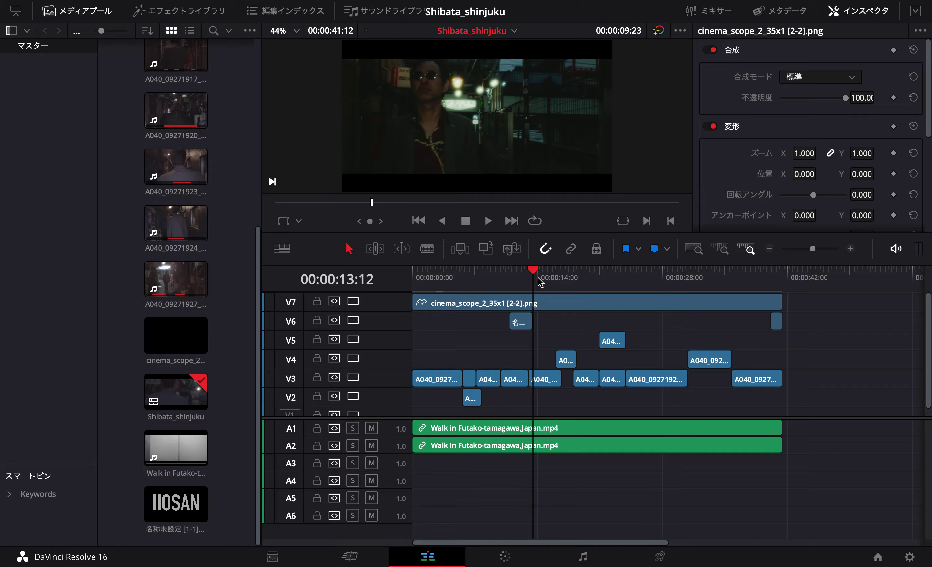
{"action": "left_click", "coordinate": [560, 277]}
{"action": "left_click", "coordinate": [576, 276]}
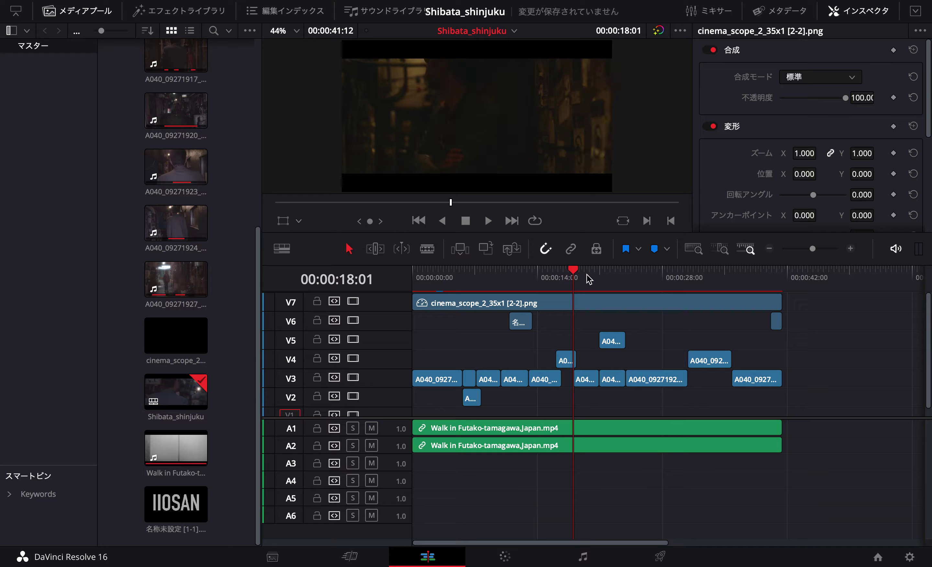
{"action": "left_click", "coordinate": [601, 273]}
{"action": "left_click", "coordinate": [628, 275]}
{"action": "left_click", "coordinate": [650, 276]}
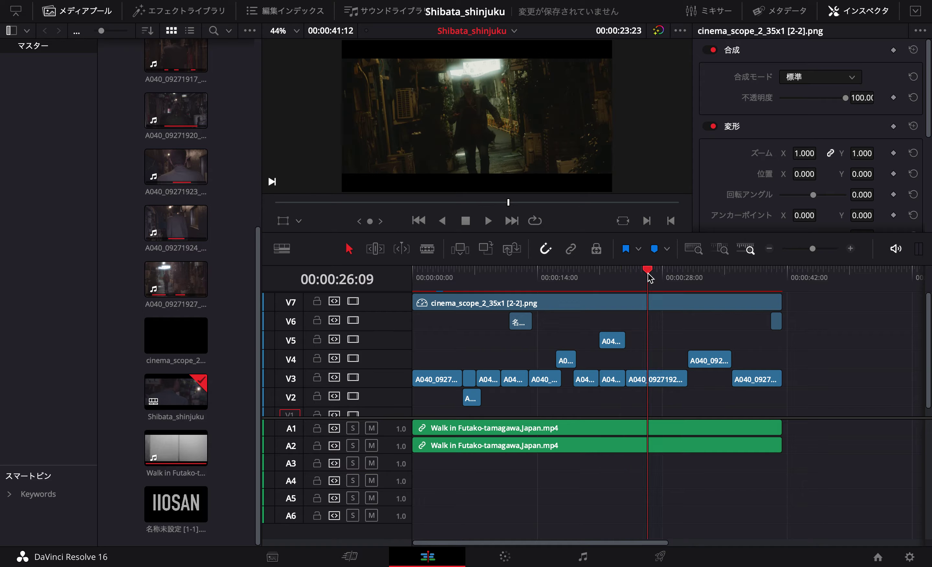
{"action": "scroll", "coordinate": [656, 293], "scroll_direction": "right", "scroll_amount": 1}
{"action": "scroll", "coordinate": [650, 291], "scroll_direction": "right", "scroll_amount": 3}
{"action": "left_click", "coordinate": [633, 278]}
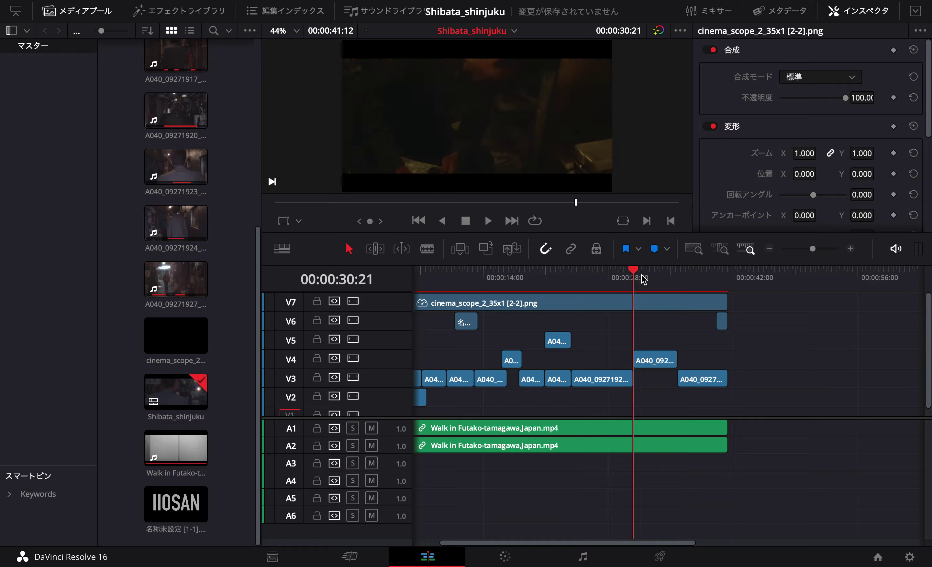
{"action": "left_click", "coordinate": [656, 277]}
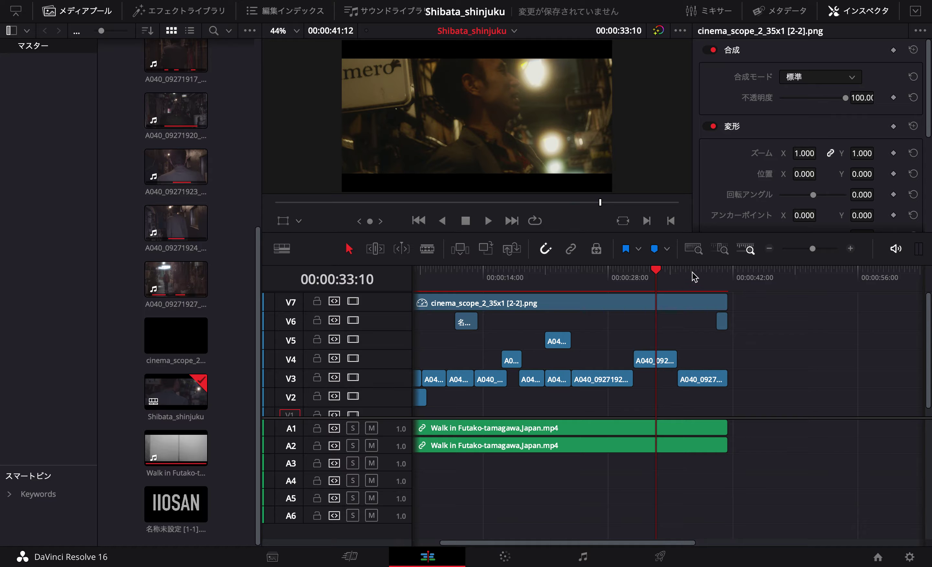
{"action": "scroll", "coordinate": [688, 276], "scroll_direction": "left", "scroll_amount": 1}
{"action": "left_click", "coordinate": [681, 276]}
{"action": "left_click", "coordinate": [706, 275]}
{"action": "left_click", "coordinate": [715, 276]}
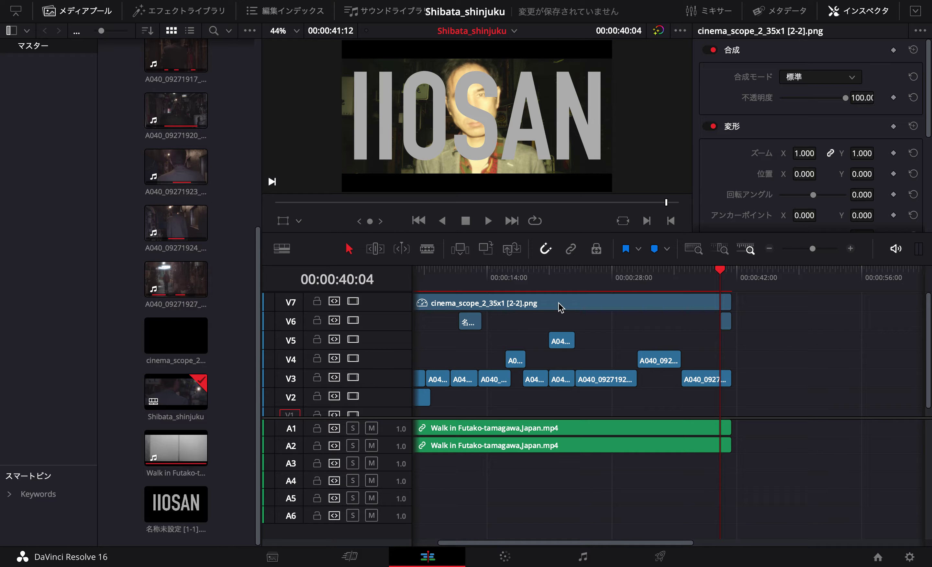
Revisit the frames at 07:19, the IIOSAN title at 13:01, 35:20 and the closing face at 40:04.
{"action": "left_click", "coordinate": [479, 277]}
{"action": "scroll", "coordinate": [485, 283], "scroll_direction": "left", "scroll_amount": 3}
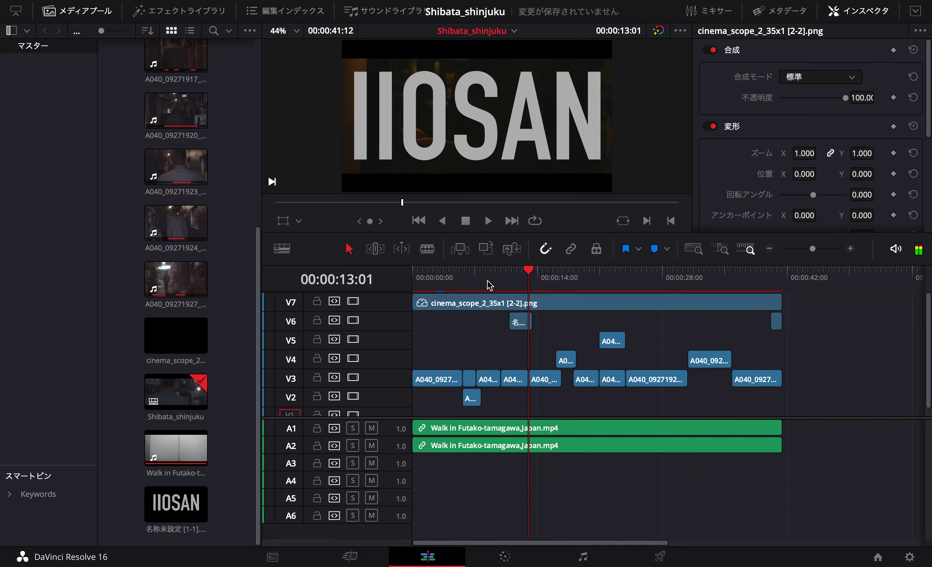
{"action": "left_click", "coordinate": [482, 279]}
{"action": "left_click", "coordinate": [527, 282]}
{"action": "left_click", "coordinate": [732, 279]}
{"action": "left_click", "coordinate": [782, 281]}
{"action": "left_click", "coordinate": [772, 282]}
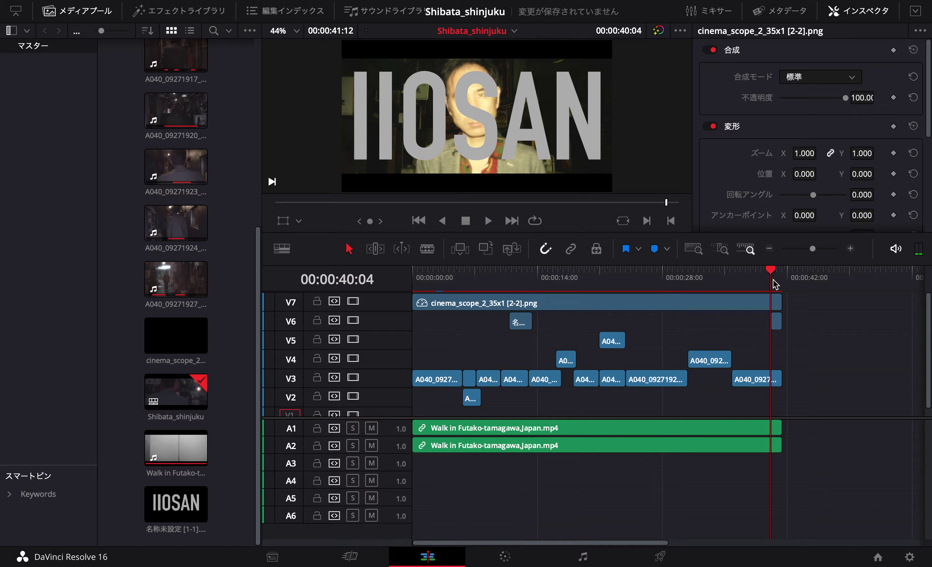
{"action": "left_click", "coordinate": [527, 283]}
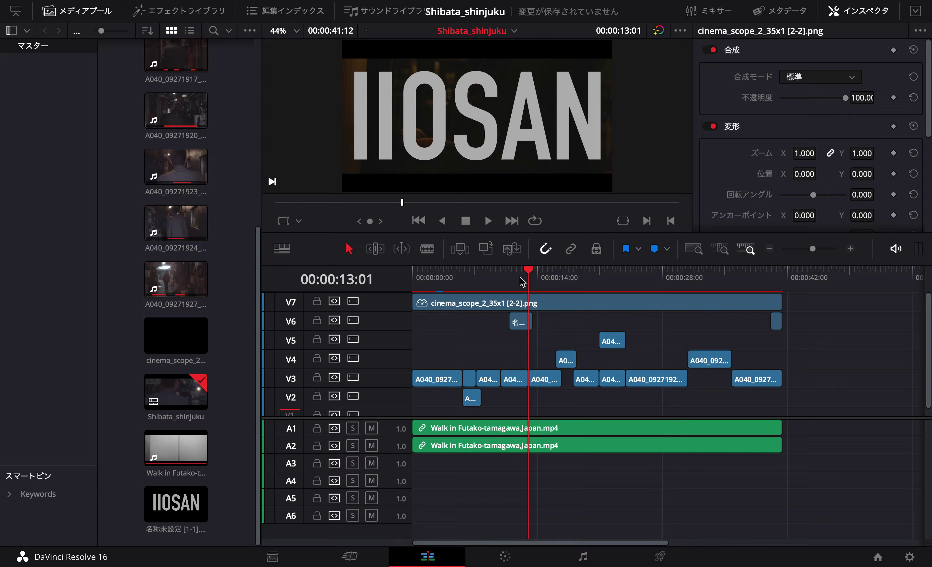
Save the project and rewind the playhead to the timeline's first frame.
{"action": "key", "text": "ctrl+s"}
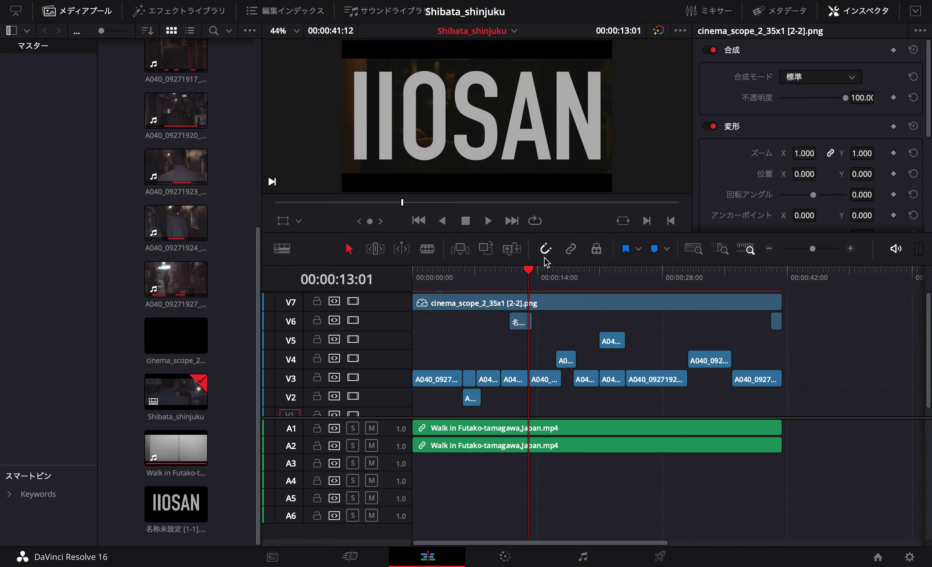
{"action": "left_click", "coordinate": [483, 281]}
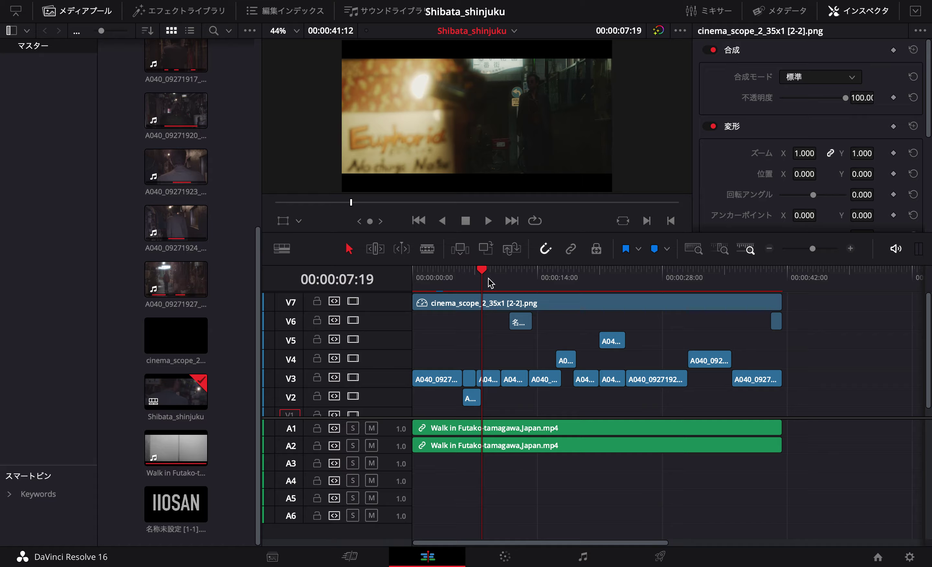
{"action": "left_click_drag", "start_coordinate": [470, 285], "coordinate": [389, 282]}
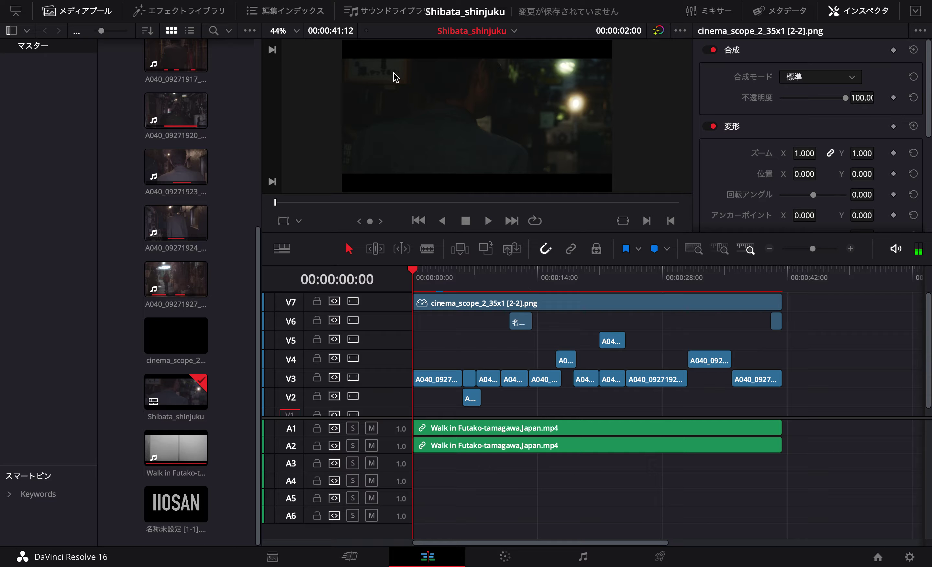
{"action": "left_click", "coordinate": [420, 1]}
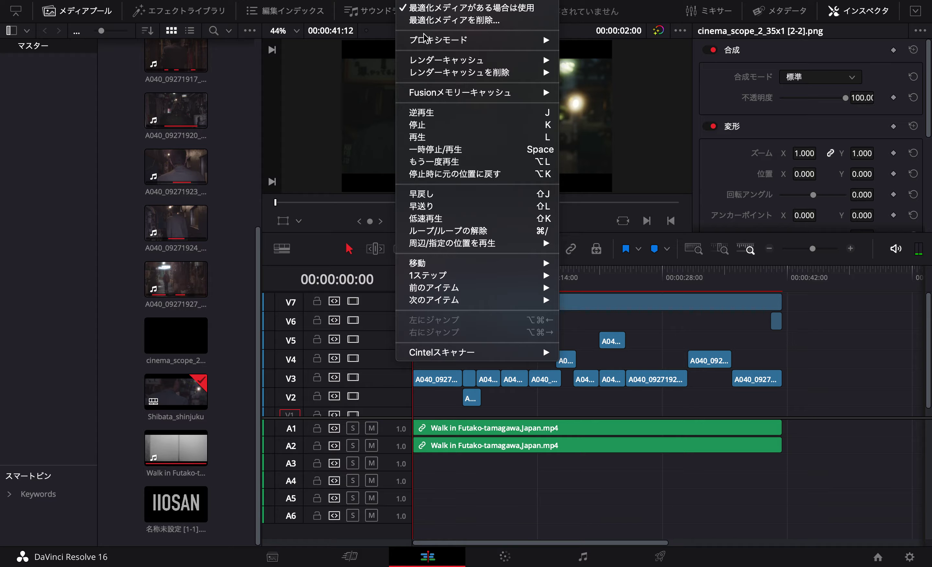
Set proxy playback to Quarter Resolution.
{"action": "mouse_move", "coordinate": [436, 40]}
{"action": "left_click", "coordinate": [582, 56]}
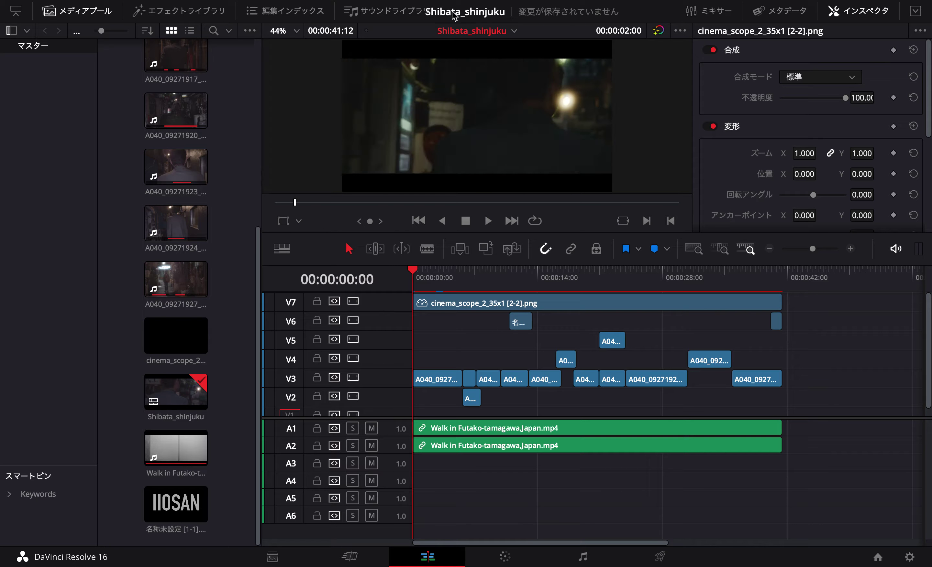
{"action": "left_click", "coordinate": [420, 2]}
{"action": "mouse_move", "coordinate": [436, 40]}
{"action": "left_click", "coordinate": [589, 65]}
Play the timeline through to the closing IIOSAN title, then go to the Color page.
{"action": "key", "text": "space"}
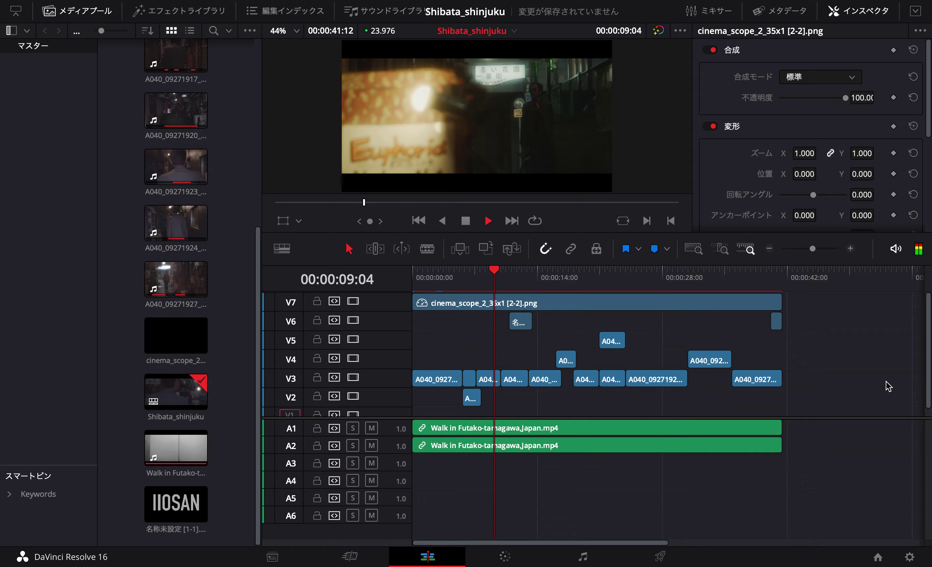
{"action": "key", "text": "XF86AudioLowerVolume"}
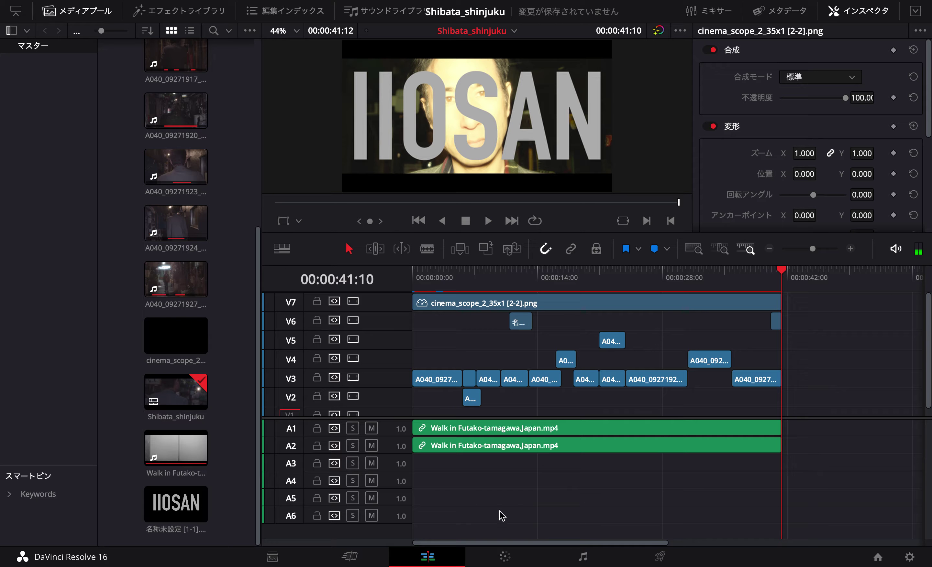
{"action": "left_click", "coordinate": [504, 557]}
Switch the node graph to Timeline level and add serial nodes 01 and 02, spacing them apart.
{"action": "left_click", "coordinate": [806, 30]}
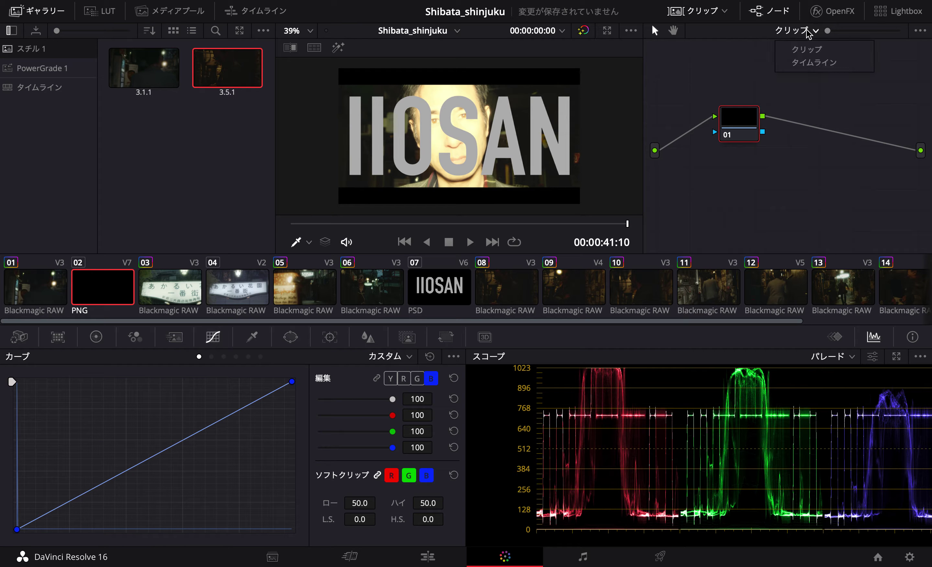
{"action": "left_click", "coordinate": [805, 61]}
{"action": "key", "text": "alt+s"}
{"action": "key", "text": "alt+s"}
{"action": "left_click_drag", "start_coordinate": [812, 128], "coordinate": [826, 127]}
{"action": "left_click_drag", "start_coordinate": [708, 122], "coordinate": [723, 122]}
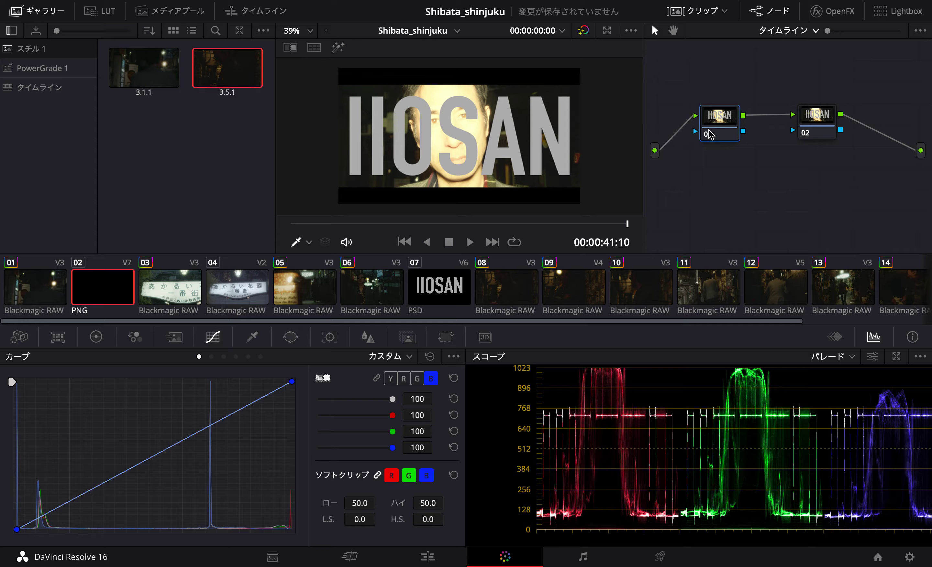
Select clip 05, nudge node 01 back left, and bring up the power window shapes.
{"action": "left_click", "coordinate": [514, 287]}
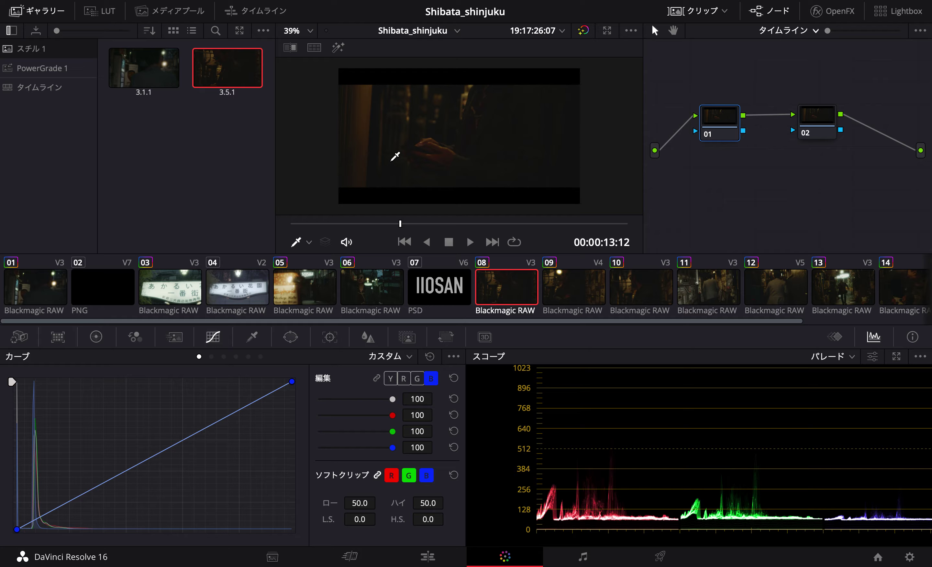
{"action": "left_click", "coordinate": [313, 291]}
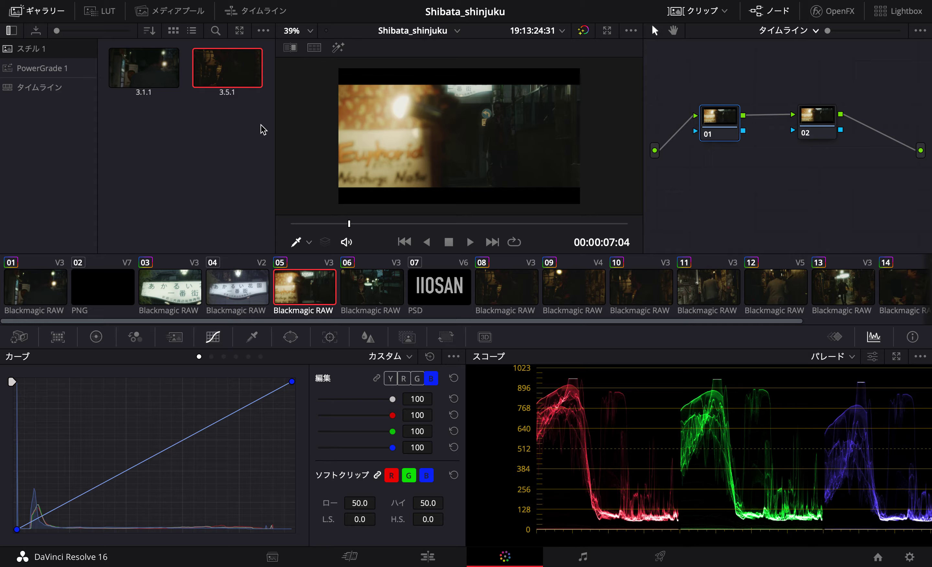
{"action": "left_click_drag", "start_coordinate": [720, 126], "coordinate": [698, 122]}
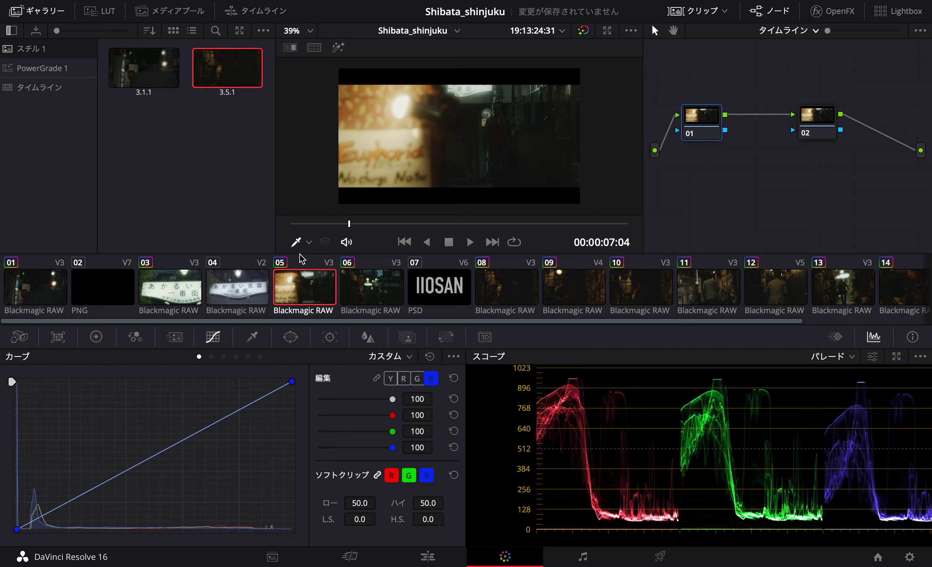
{"action": "left_click", "coordinate": [291, 337]}
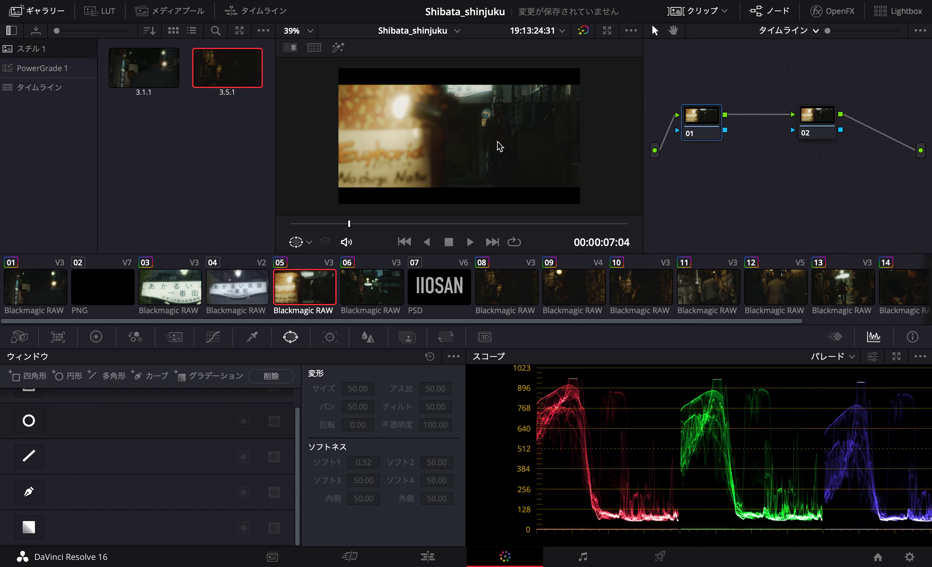
Add a circle window to node 01 and stretch it into a wide ellipse.
{"action": "left_click", "coordinate": [29, 421]}
{"action": "left_click", "coordinate": [28, 420]}
{"action": "left_click", "coordinate": [29, 422]}
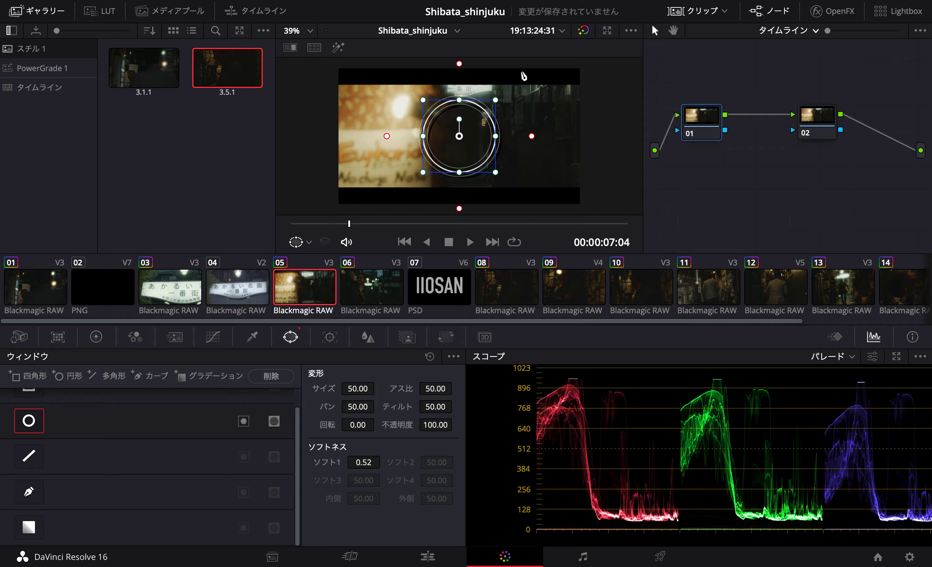
{"action": "left_click_drag", "start_coordinate": [494, 135], "coordinate": [578, 136]}
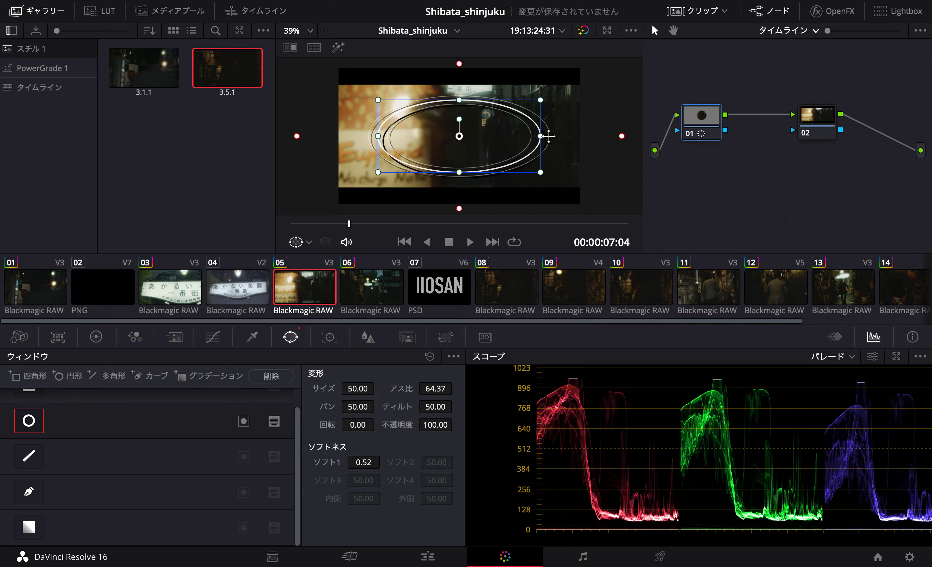
{"action": "left_click_drag", "start_coordinate": [459, 96], "coordinate": [461, 68]}
{"action": "scroll", "coordinate": [460, 74], "scroll_direction": "down", "scroll_amount": 2}
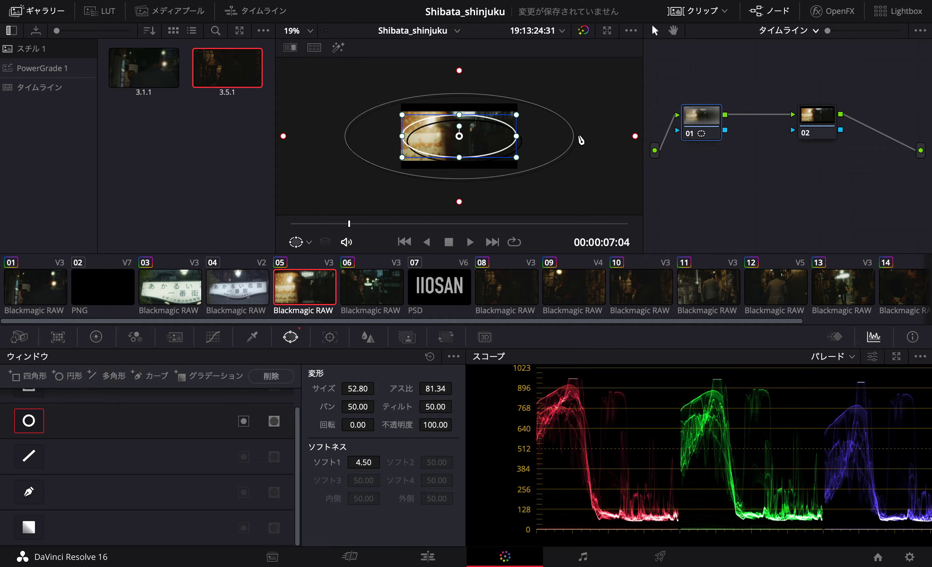
{"action": "scroll", "coordinate": [580, 140], "scroll_direction": "up", "scroll_amount": 2}
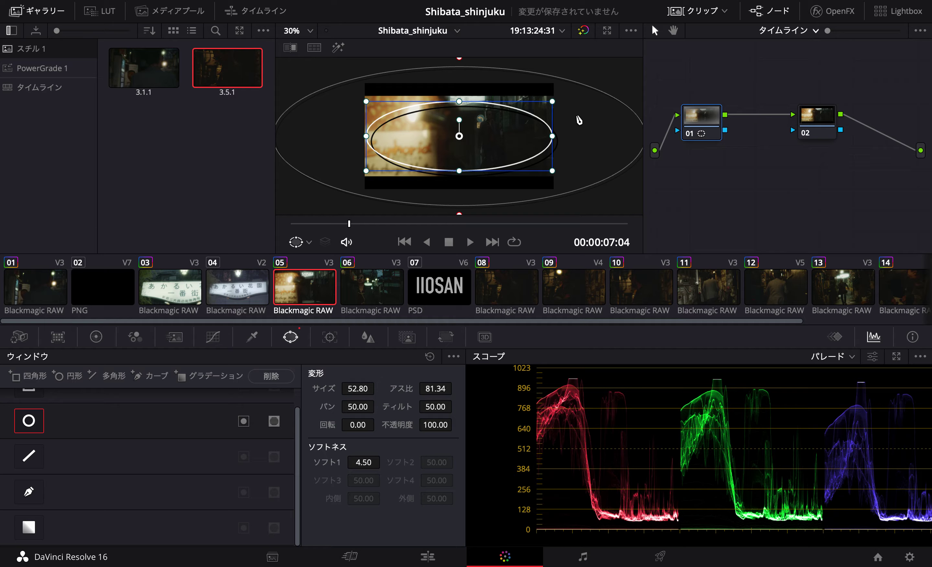
Invert the ellipse, refine it to size 54.65, aspect 79.08, softness 2.34, and show its matte.
{"action": "left_click", "coordinate": [243, 421]}
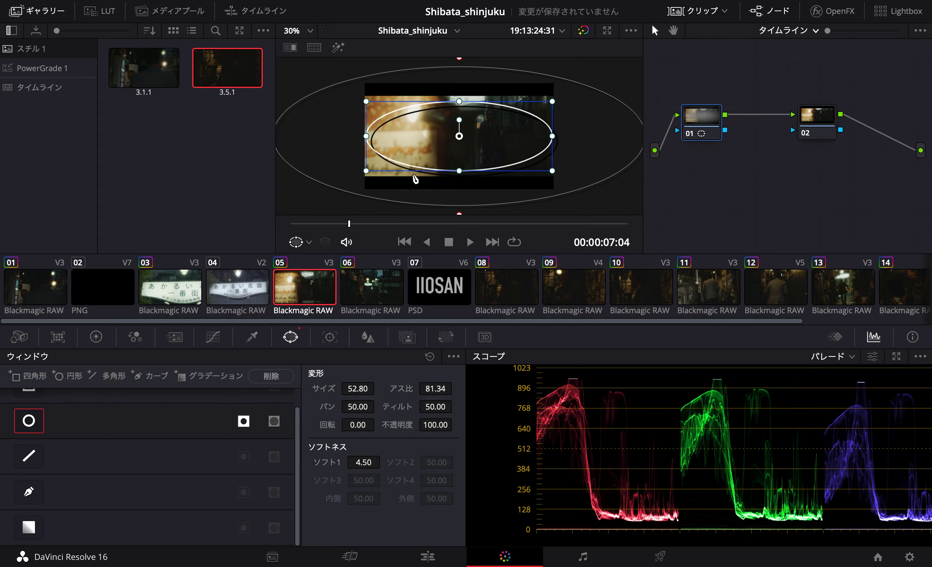
{"action": "scroll", "coordinate": [415, 179], "scroll_direction": "down", "scroll_amount": 1}
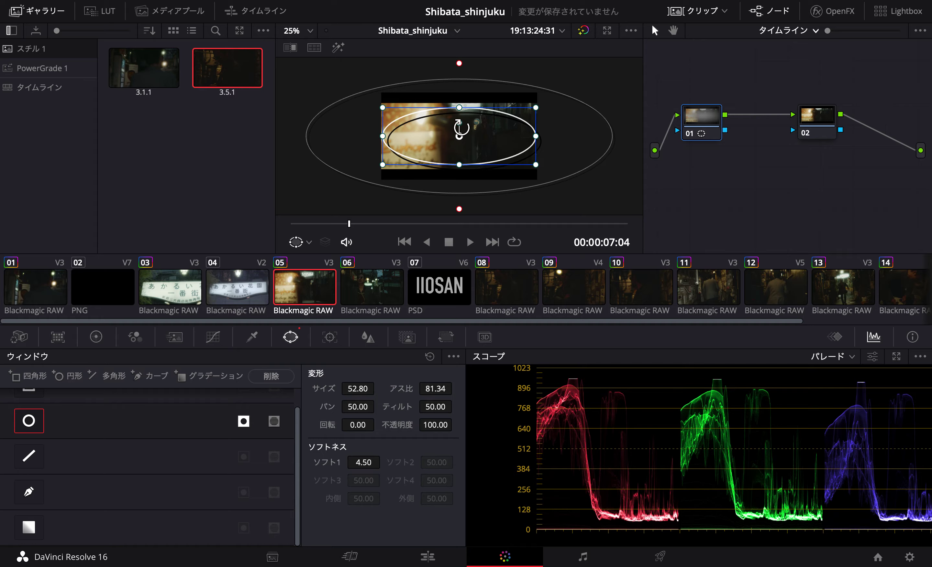
{"action": "left_click_drag", "start_coordinate": [459, 108], "coordinate": [459, 112]}
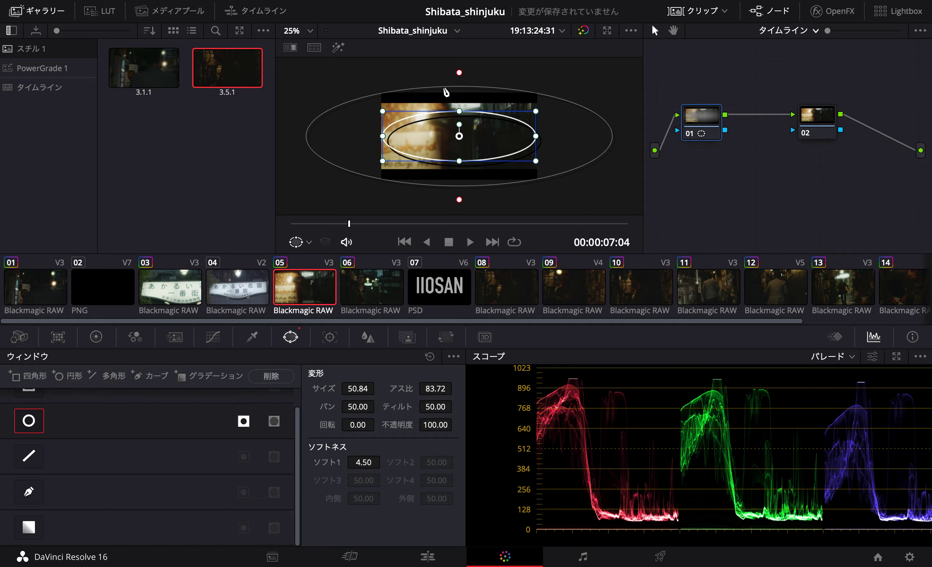
{"action": "left_click_drag", "start_coordinate": [446, 91], "coordinate": [423, 101]}
{"action": "left_click_drag", "start_coordinate": [464, 71], "coordinate": [462, 101]}
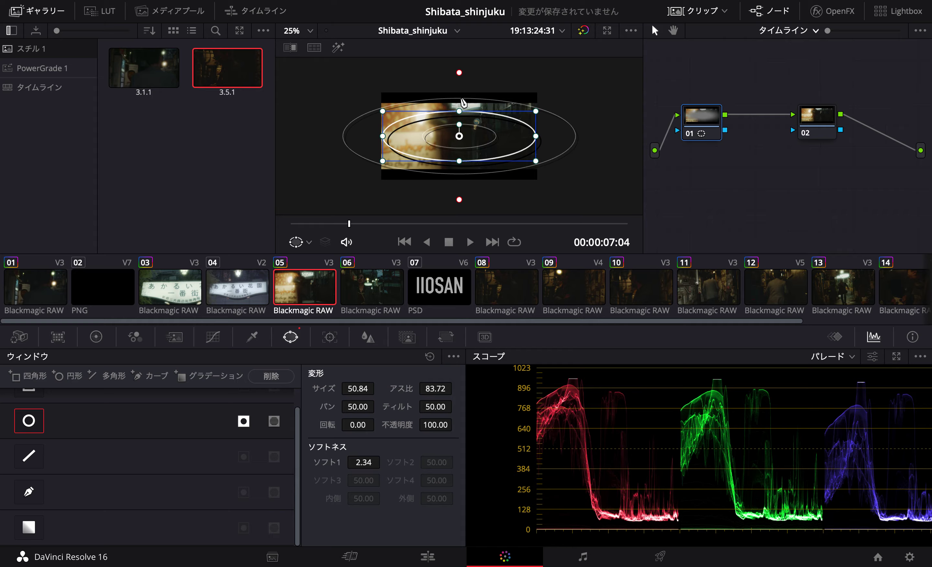
{"action": "left_click_drag", "start_coordinate": [459, 113], "coordinate": [459, 104]}
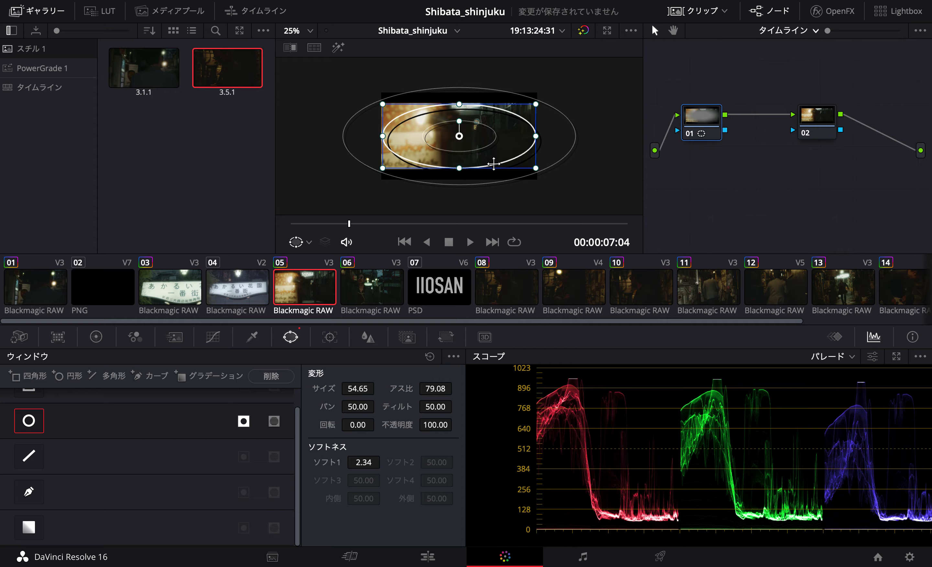
{"action": "scroll", "coordinate": [468, 131], "scroll_direction": "up", "scroll_amount": 3}
{"action": "left_click", "coordinate": [338, 49]}
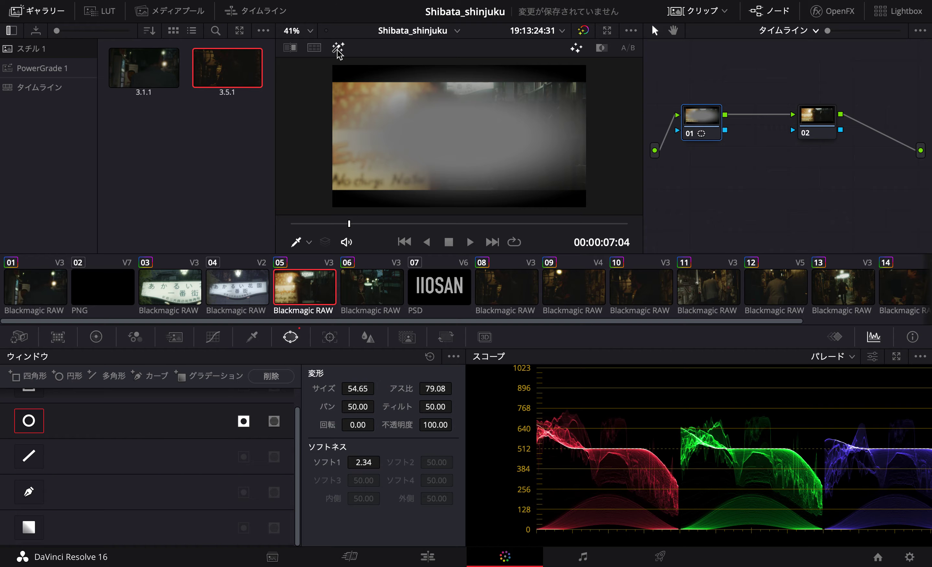
Toggle the matte preview and try darkening shadows in the colour wheels, then reset them to zero.
{"action": "left_click", "coordinate": [338, 50]}
{"action": "left_click", "coordinate": [337, 49]}
{"action": "left_click", "coordinate": [99, 339]}
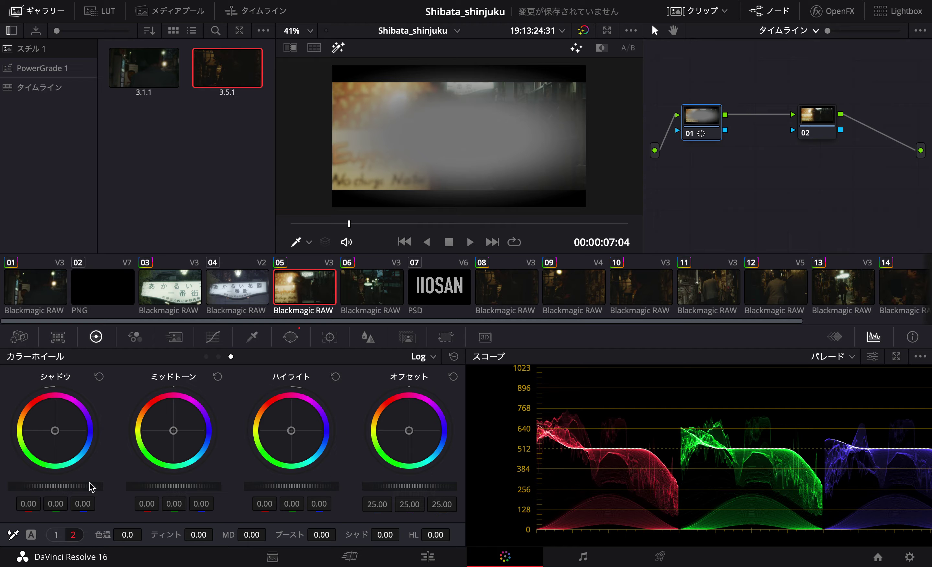
{"action": "left_click_drag", "start_coordinate": [76, 491], "coordinate": [67, 491]}
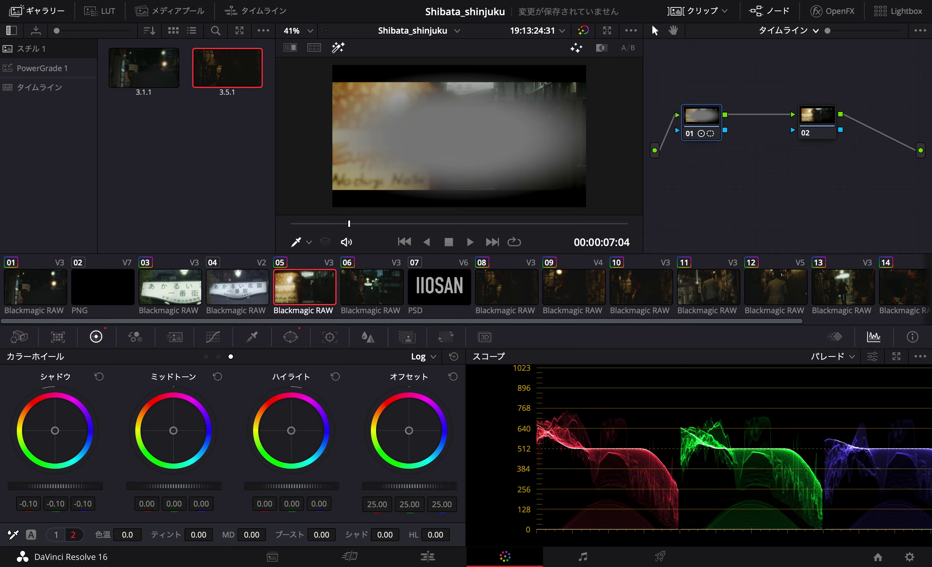
{"action": "double_click", "coordinate": [59, 492]}
Link the YRGB custom curves and pull a midpoint down to darken outside the ellipse.
{"action": "left_click", "coordinate": [212, 338]}
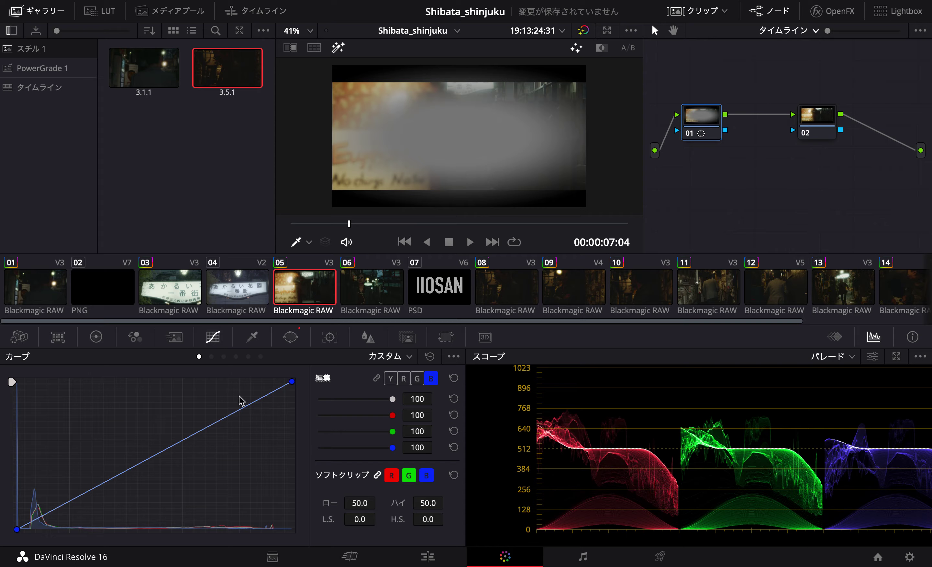
{"action": "left_click", "coordinate": [376, 378]}
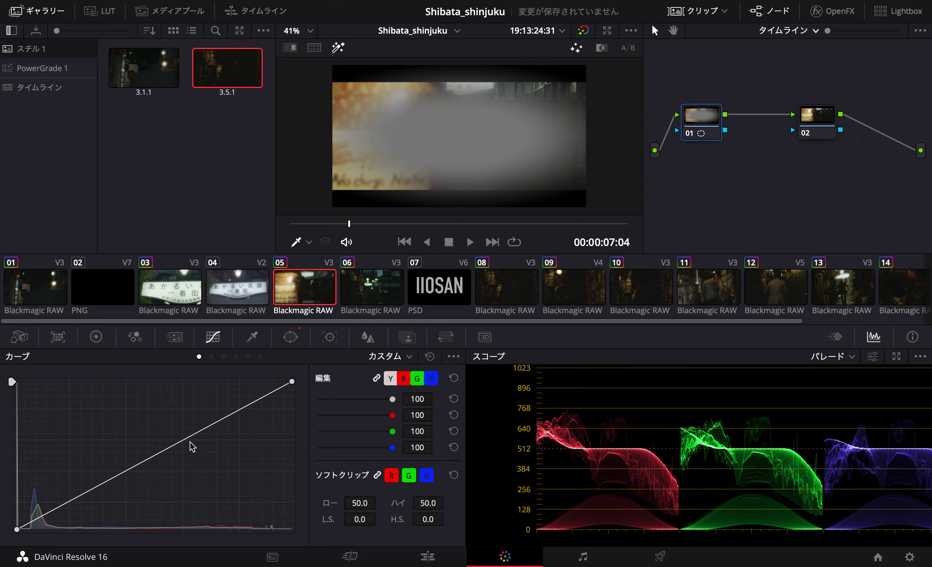
{"action": "left_click_drag", "start_coordinate": [186, 444], "coordinate": [186, 450]}
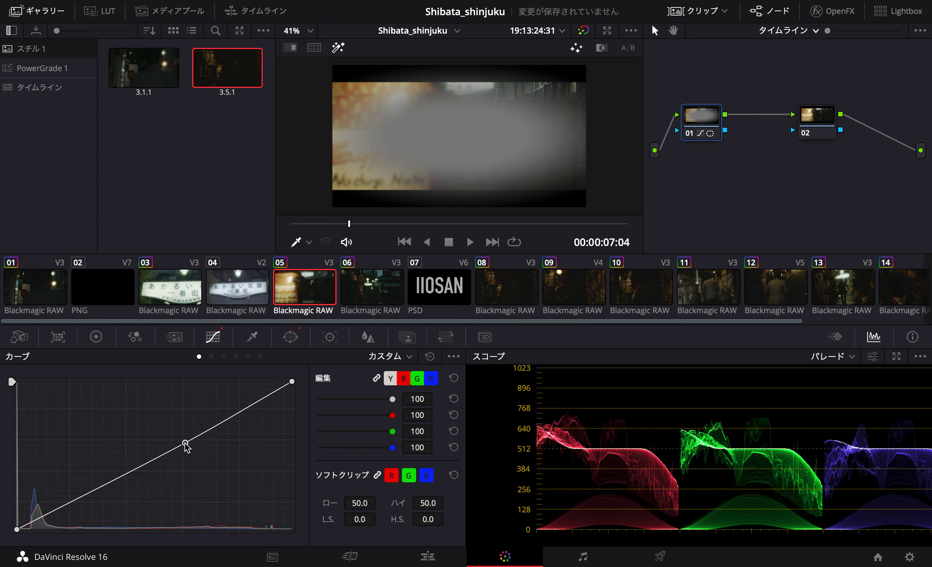
{"action": "left_click_drag", "start_coordinate": [186, 451], "coordinate": [184, 452]}
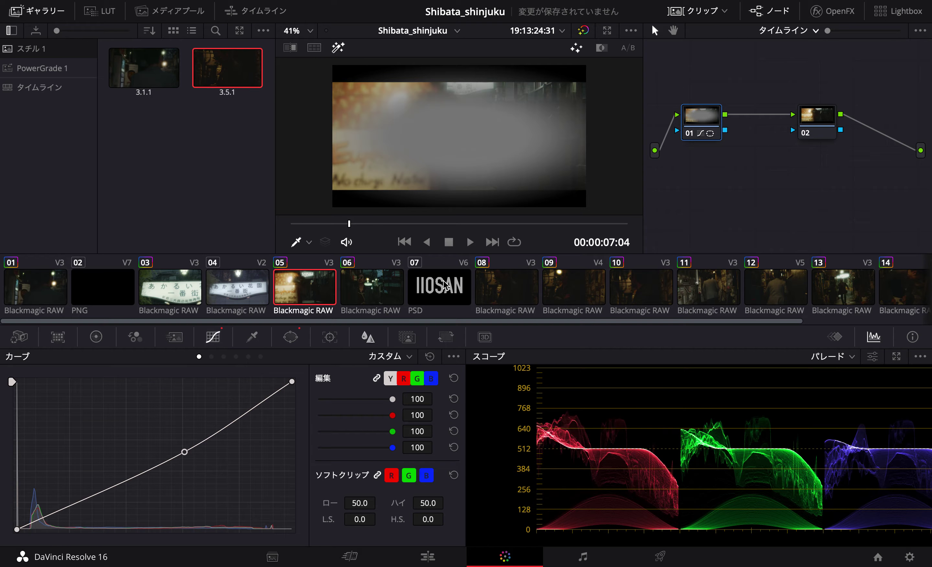
Compare node 01 on and off with the matte preview off, then return to the window shapes.
{"action": "left_click", "coordinate": [688, 133]}
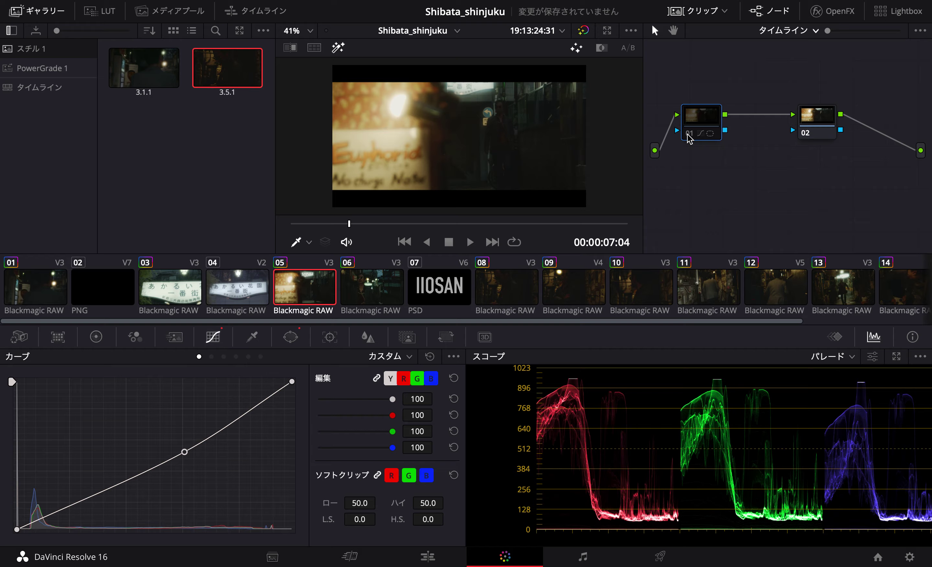
{"action": "left_click", "coordinate": [687, 134]}
{"action": "left_click", "coordinate": [333, 49]}
{"action": "left_click", "coordinate": [691, 134]}
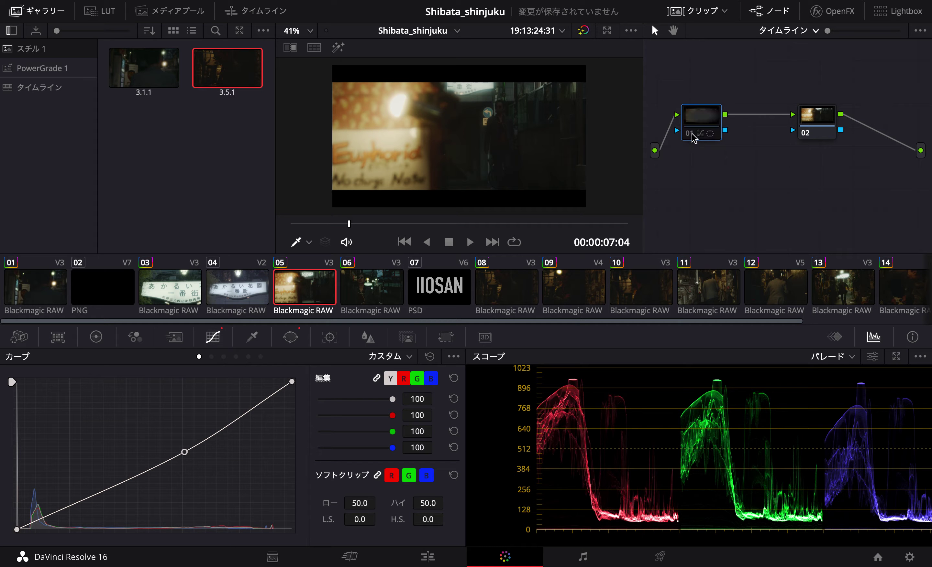
{"action": "left_click", "coordinate": [692, 134]}
{"action": "left_click", "coordinate": [692, 134]}
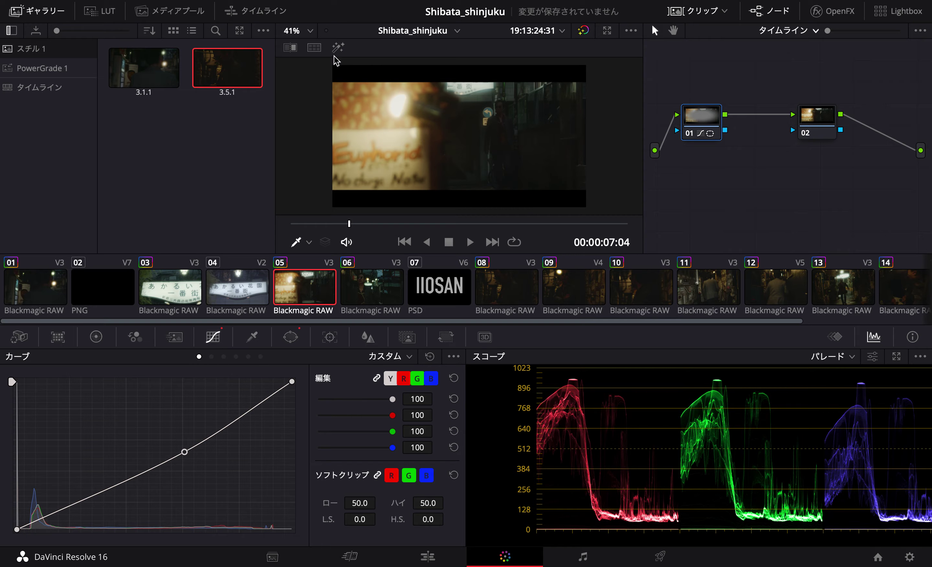
{"action": "left_click", "coordinate": [292, 337]}
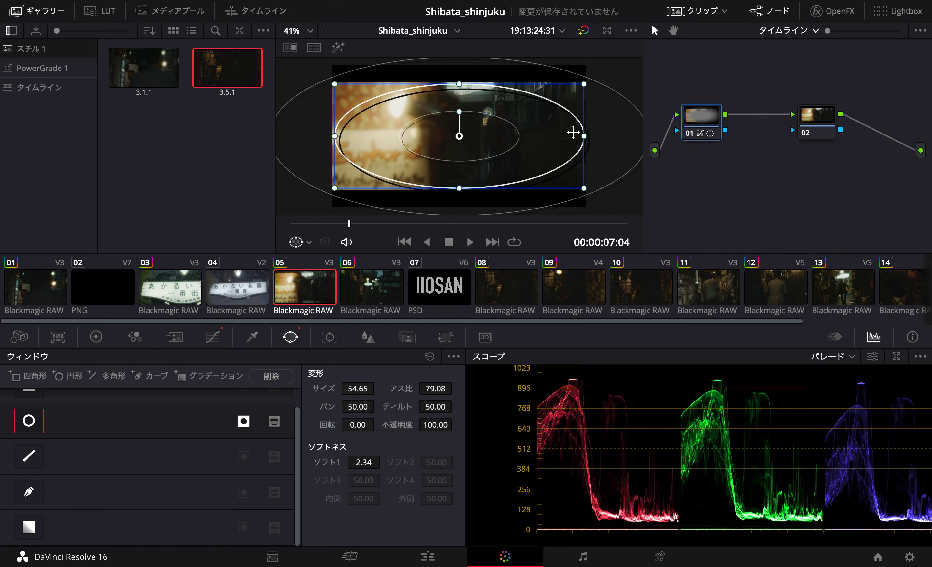
Narrow the circle window to about aspect 77.29, adjust its soft edge, and save the project.
{"action": "left_click_drag", "start_coordinate": [584, 136], "coordinate": [557, 133]}
{"action": "scroll", "coordinate": [551, 133], "scroll_direction": "down", "scroll_amount": 2}
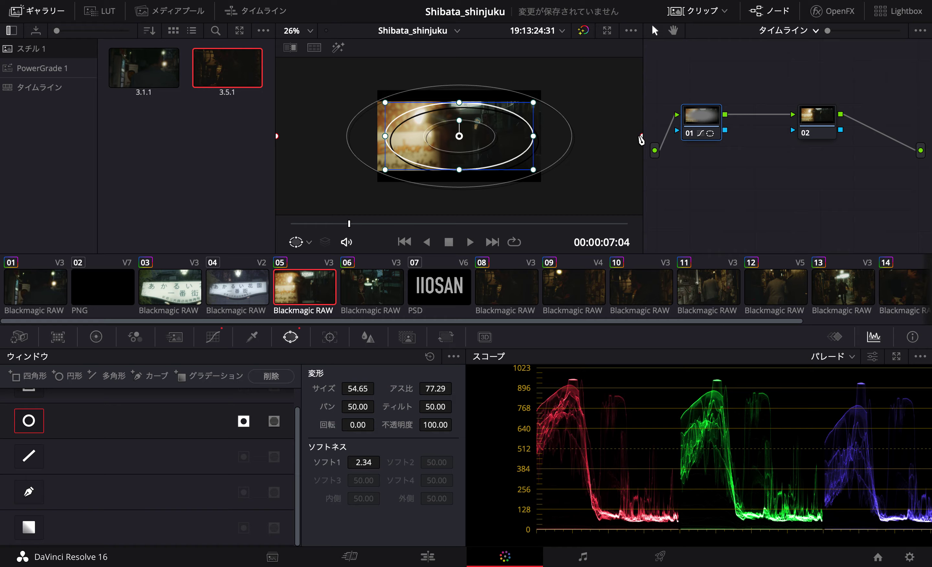
{"action": "scroll", "coordinate": [641, 140], "scroll_direction": "down", "scroll_amount": 1}
{"action": "left_click_drag", "start_coordinate": [638, 140], "coordinate": [633, 141]}
{"action": "scroll", "coordinate": [599, 142], "scroll_direction": "down", "scroll_amount": 1}
{"action": "scroll", "coordinate": [613, 146], "scroll_direction": "down", "scroll_amount": 1}
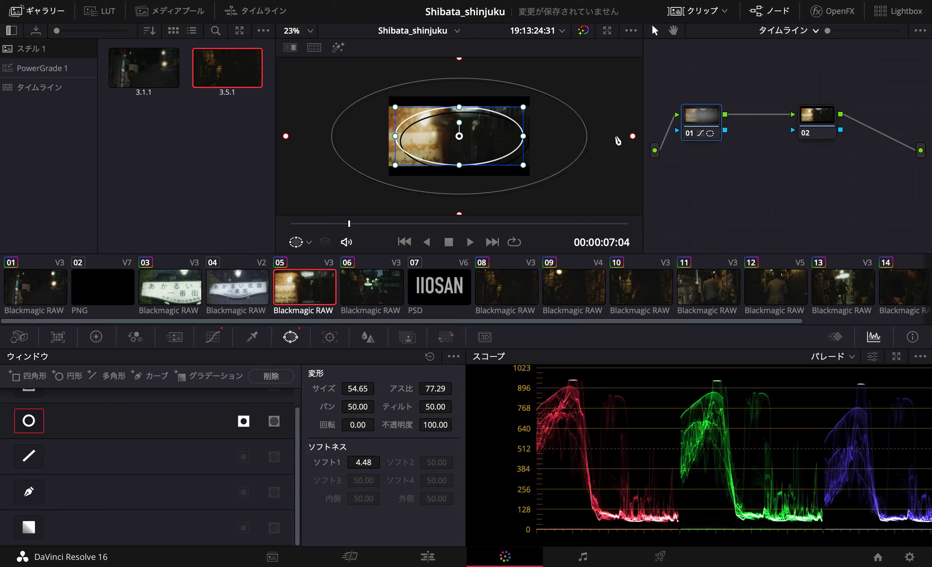
{"action": "left_click_drag", "start_coordinate": [633, 141], "coordinate": [537, 143]}
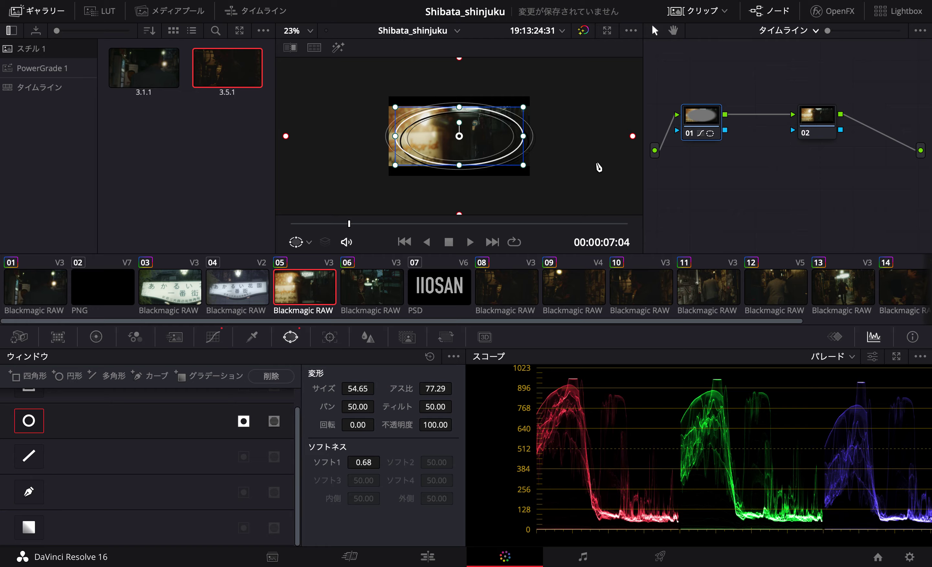
{"action": "key", "text": "ctrl+s"}
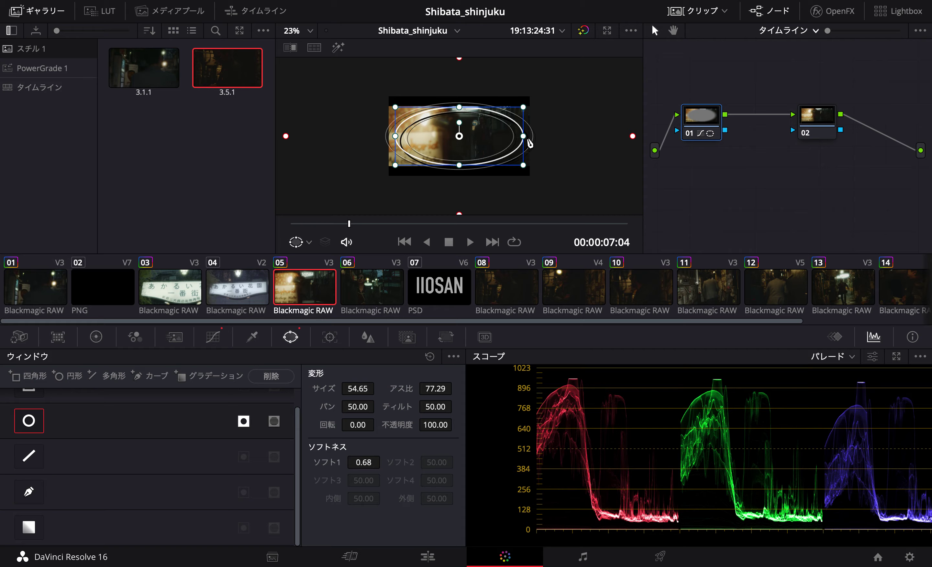
Tighten the window's edge softness to about 1.87 and move node 01 up-left.
{"action": "left_click_drag", "start_coordinate": [633, 140], "coordinate": [645, 139]}
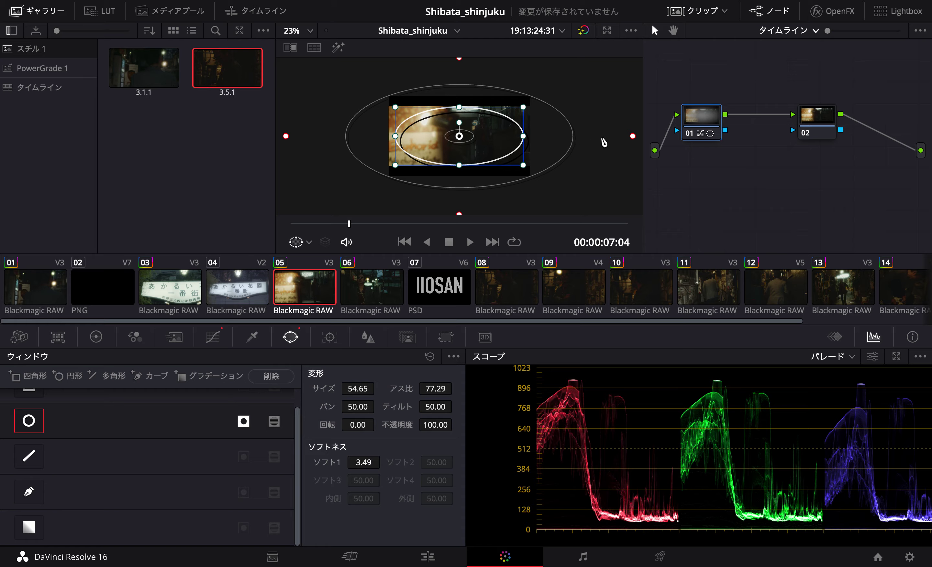
{"action": "left_click_drag", "start_coordinate": [630, 138], "coordinate": [591, 146]}
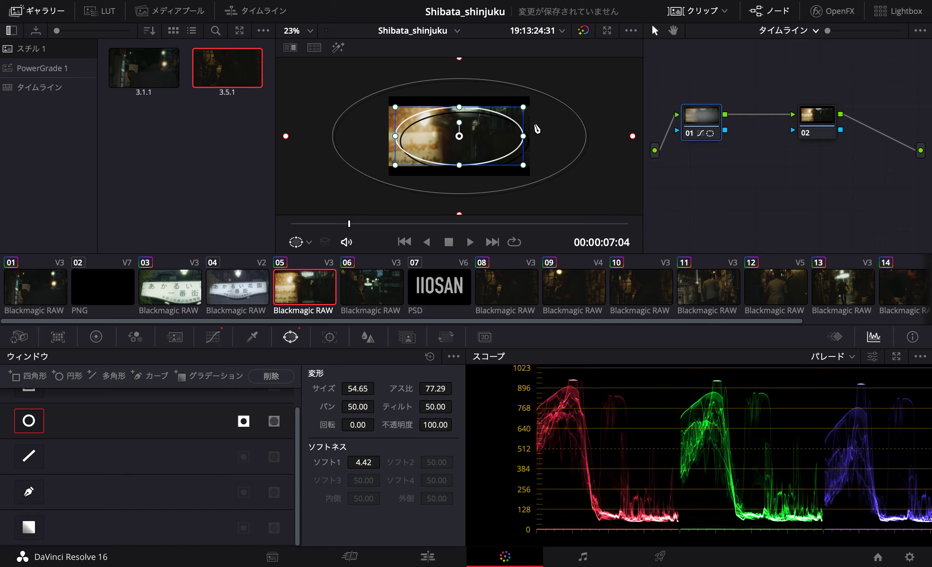
{"action": "left_click_drag", "start_coordinate": [460, 61], "coordinate": [458, 100]}
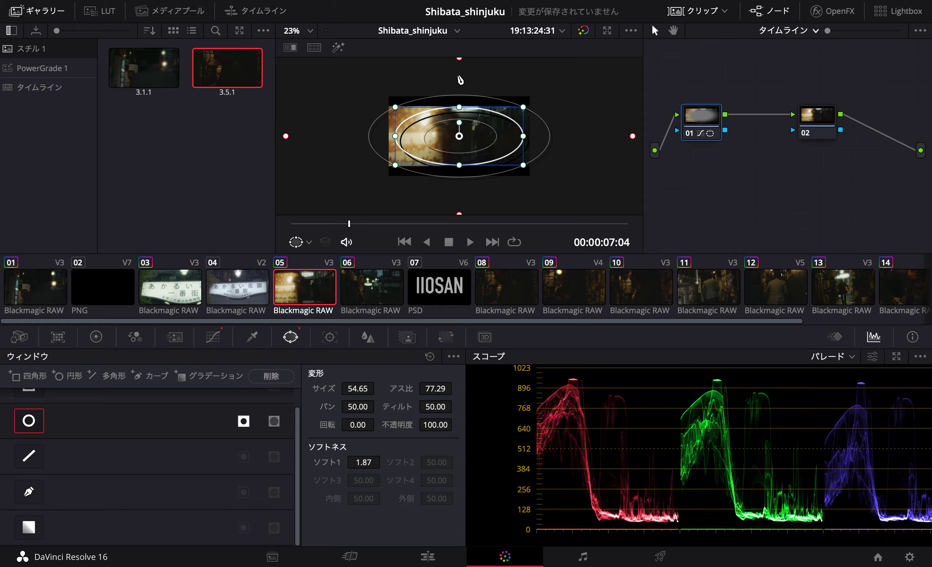
{"action": "scroll", "coordinate": [502, 121], "scroll_direction": "down", "scroll_amount": 2}
{"action": "scroll", "coordinate": [500, 121], "scroll_direction": "up", "scroll_amount": 6}
{"action": "scroll", "coordinate": [186, 407], "scroll_direction": "up", "scroll_amount": 1}
{"action": "scroll", "coordinate": [186, 408], "scroll_direction": "up", "scroll_amount": 1}
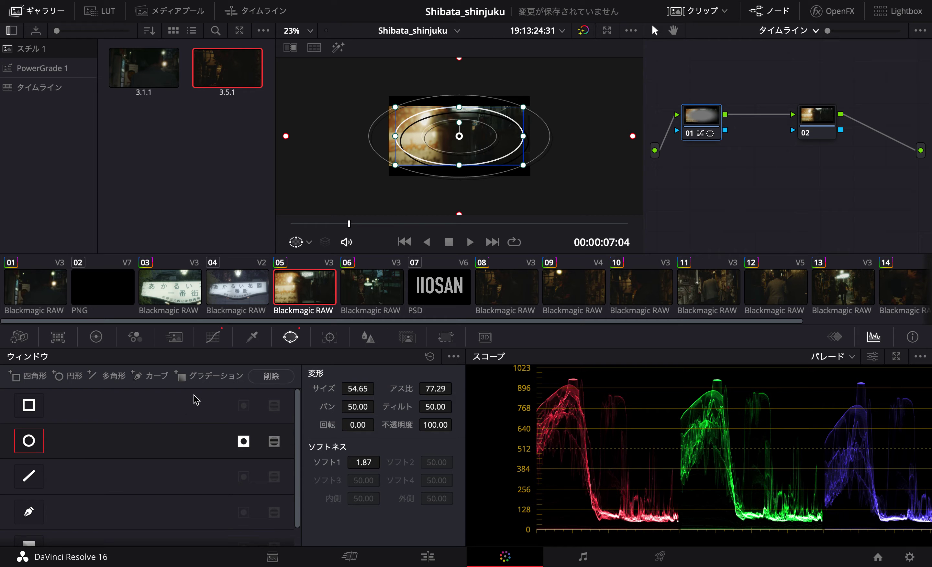
{"action": "left_click_drag", "start_coordinate": [708, 117], "coordinate": [702, 101]}
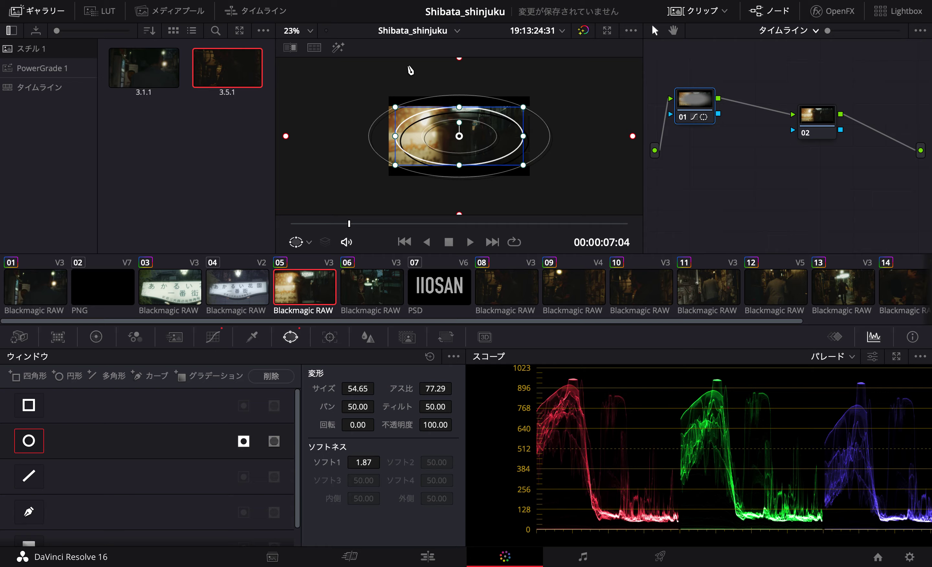
Check the vignette on clips 04, 06 and 08, viewing its matte and toggling node 01.
{"action": "left_click", "coordinate": [242, 284]}
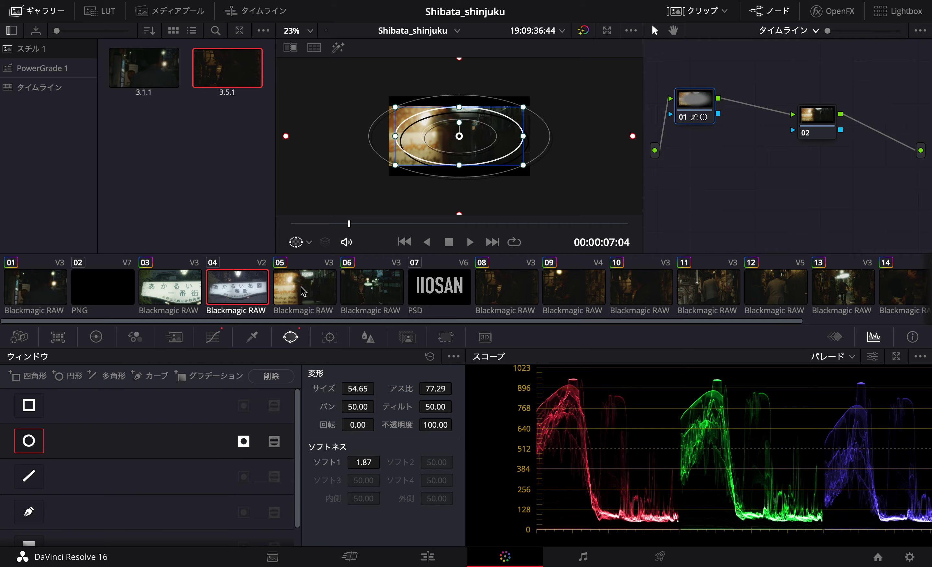
{"action": "left_click", "coordinate": [378, 289]}
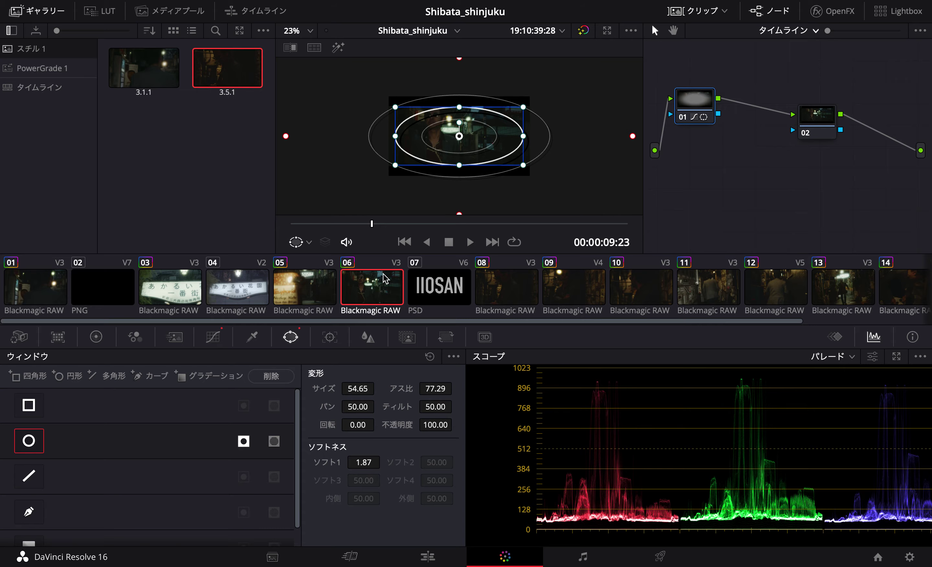
{"action": "scroll", "coordinate": [503, 133], "scroll_direction": "up", "scroll_amount": 3}
{"action": "scroll", "coordinate": [502, 132], "scroll_direction": "down", "scroll_amount": 3}
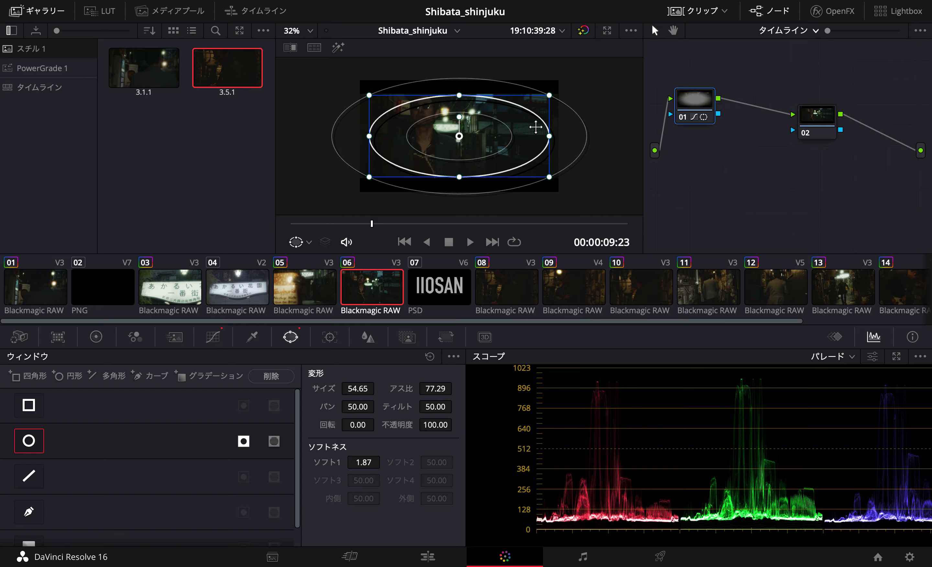
{"action": "left_click", "coordinate": [338, 49]}
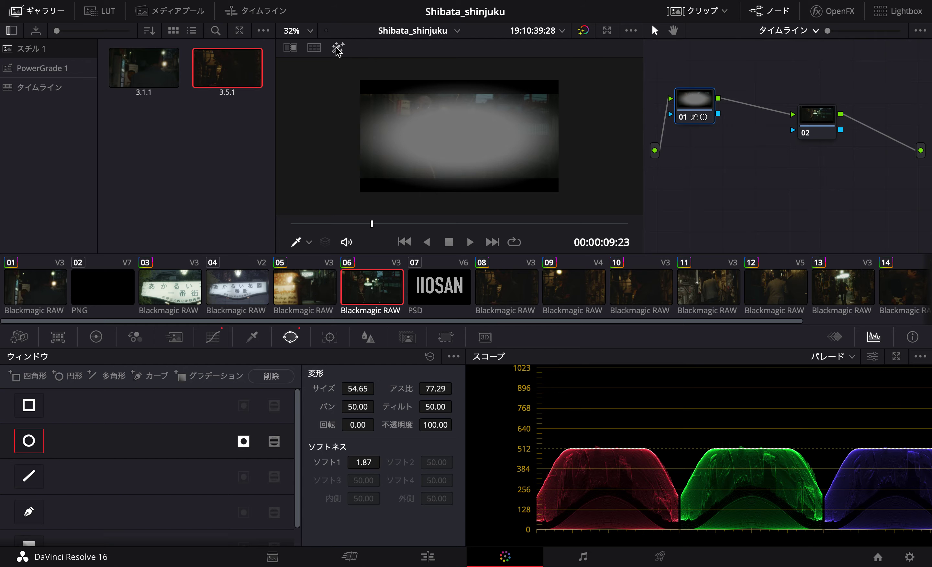
{"action": "left_click", "coordinate": [337, 50]}
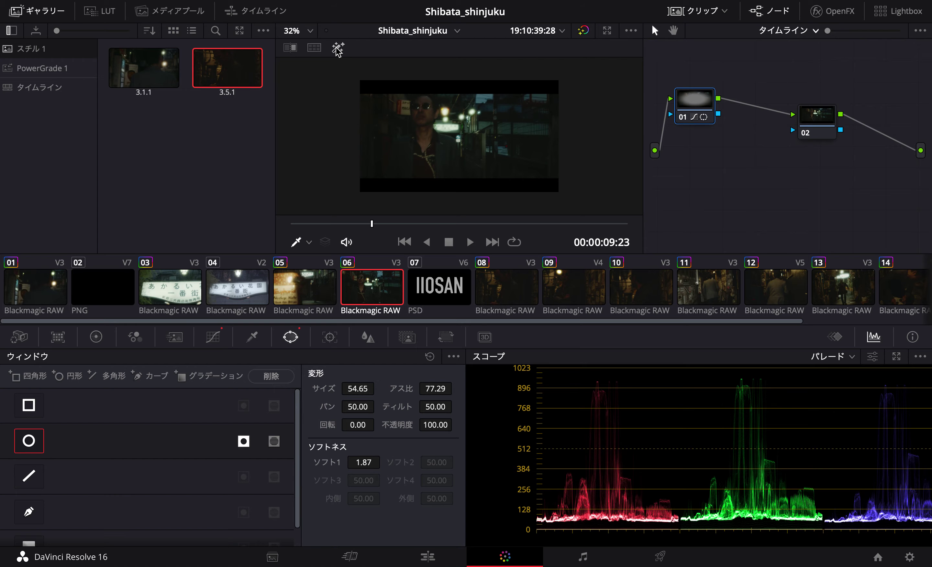
{"action": "left_click", "coordinate": [498, 289]}
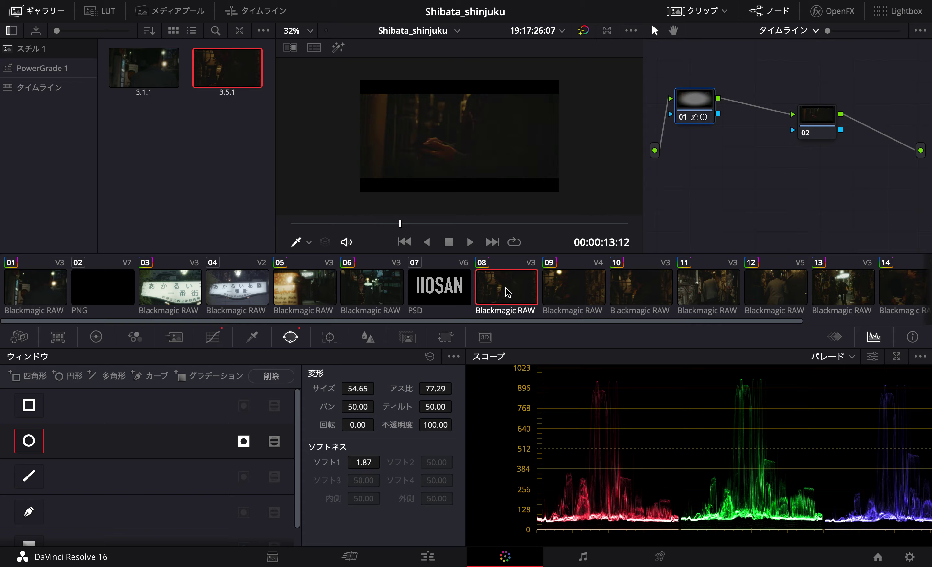
{"action": "left_click", "coordinate": [681, 118]}
{"action": "left_click", "coordinate": [682, 118]}
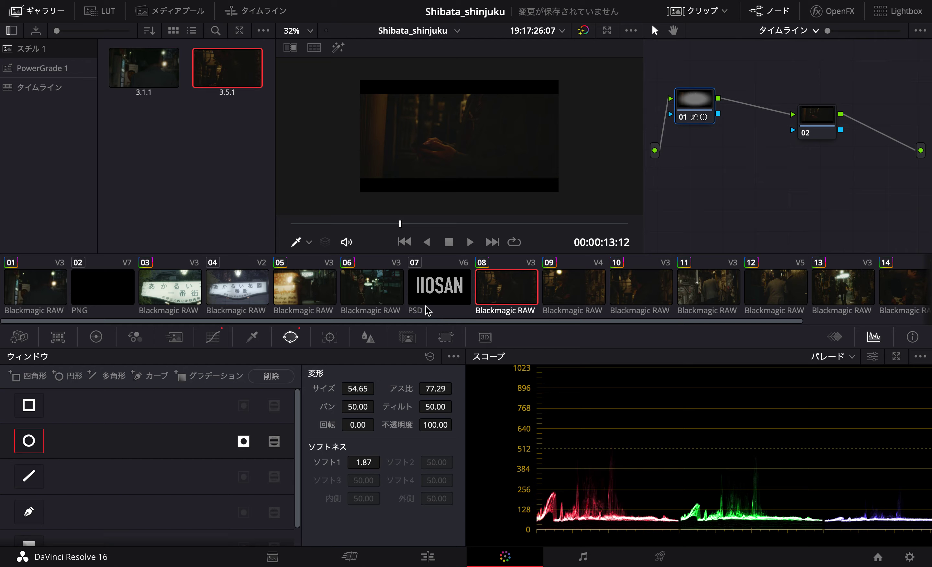
Step through clips 01, 11, 13, 14 and 15, play clip 15 briefly, and select node 02.
{"action": "left_click", "coordinate": [27, 290]}
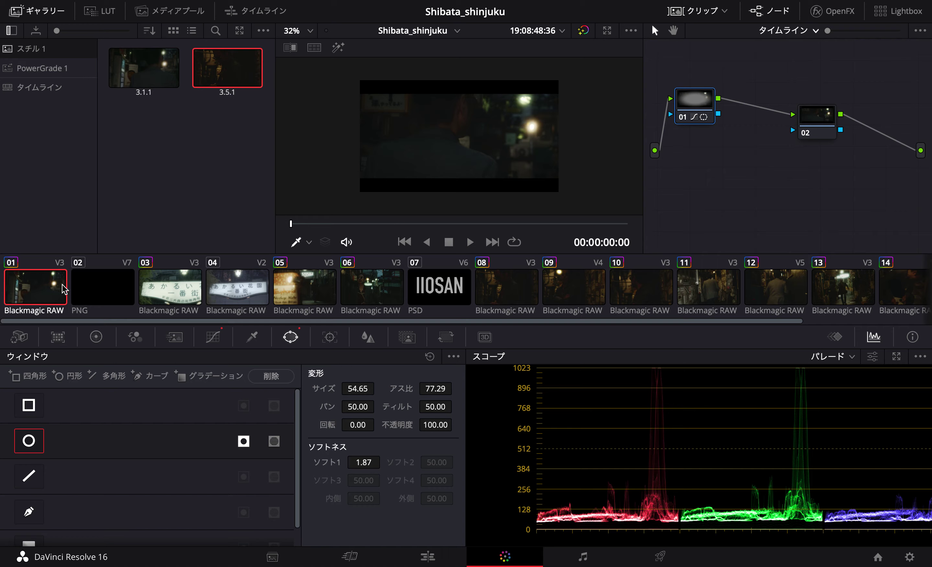
{"action": "scroll", "coordinate": [481, 298], "scroll_direction": "right", "scroll_amount": 5}
{"action": "left_click", "coordinate": [544, 296]}
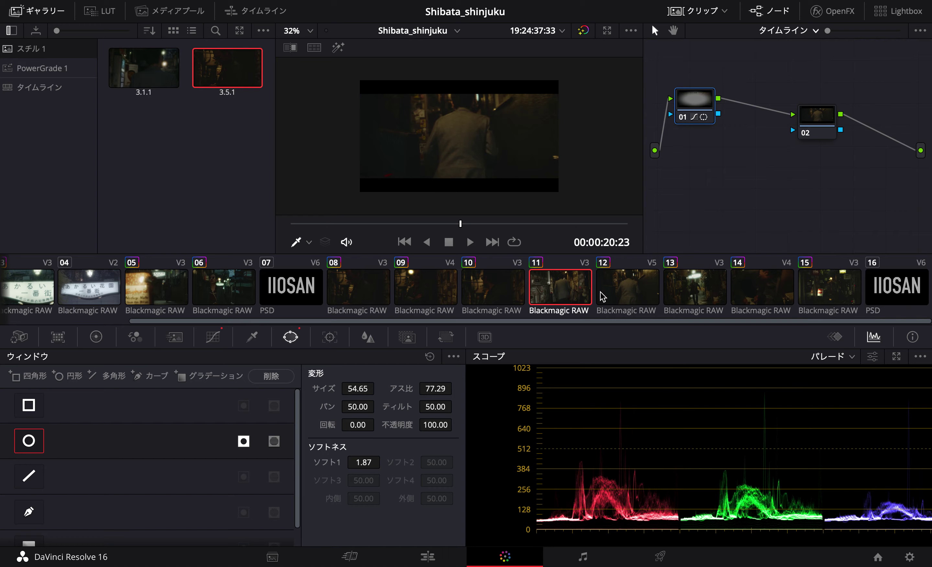
{"action": "left_click", "coordinate": [710, 292]}
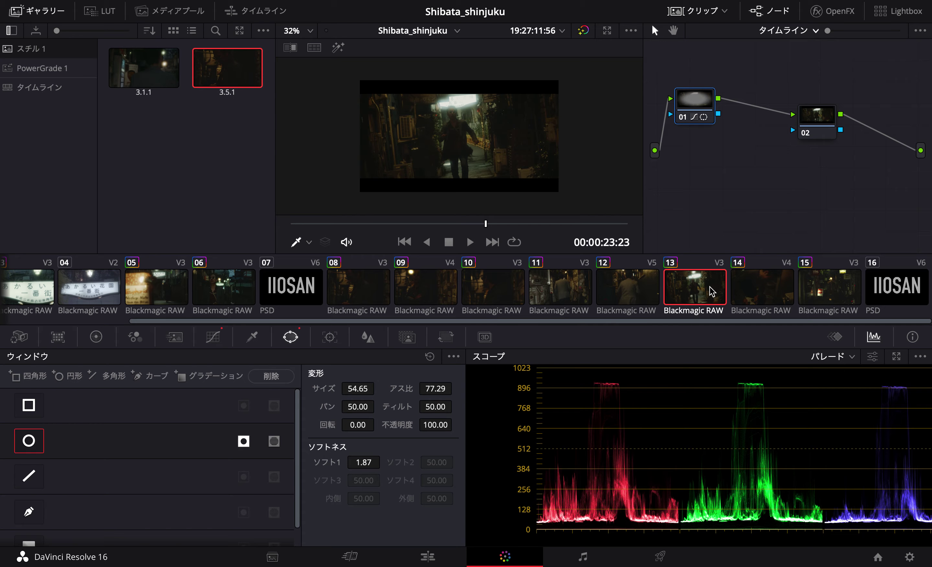
{"action": "left_click", "coordinate": [766, 292]}
{"action": "left_click", "coordinate": [820, 292]}
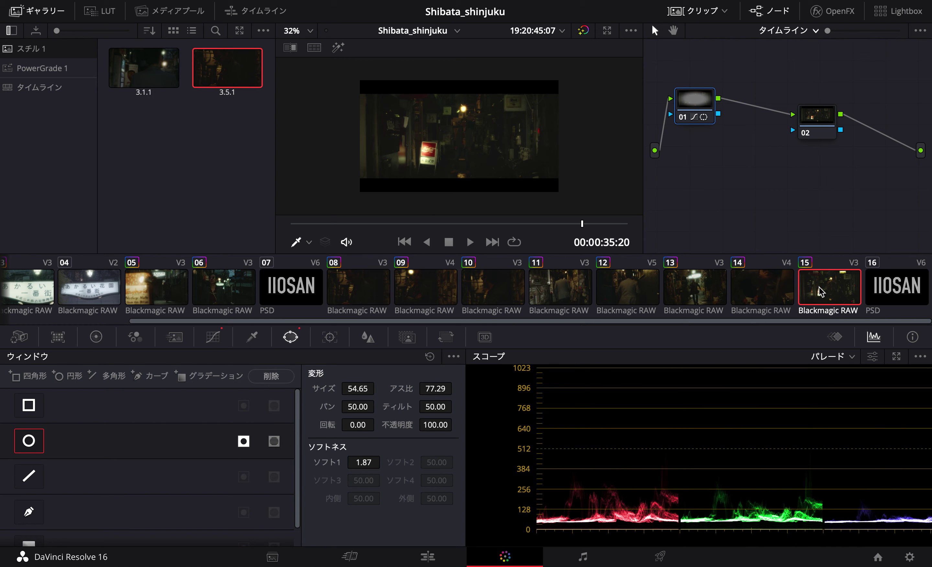
{"action": "key", "text": "space"}
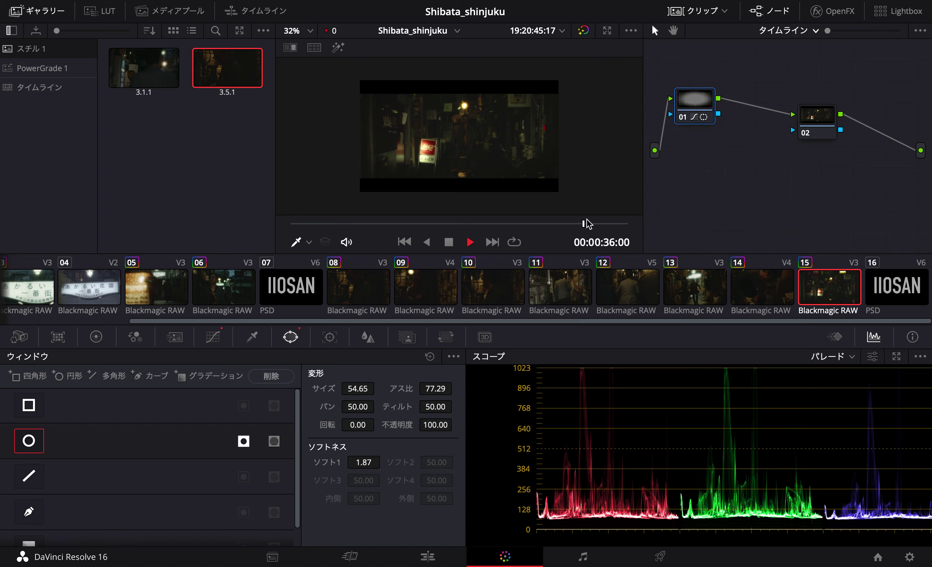
{"action": "key", "text": "space"}
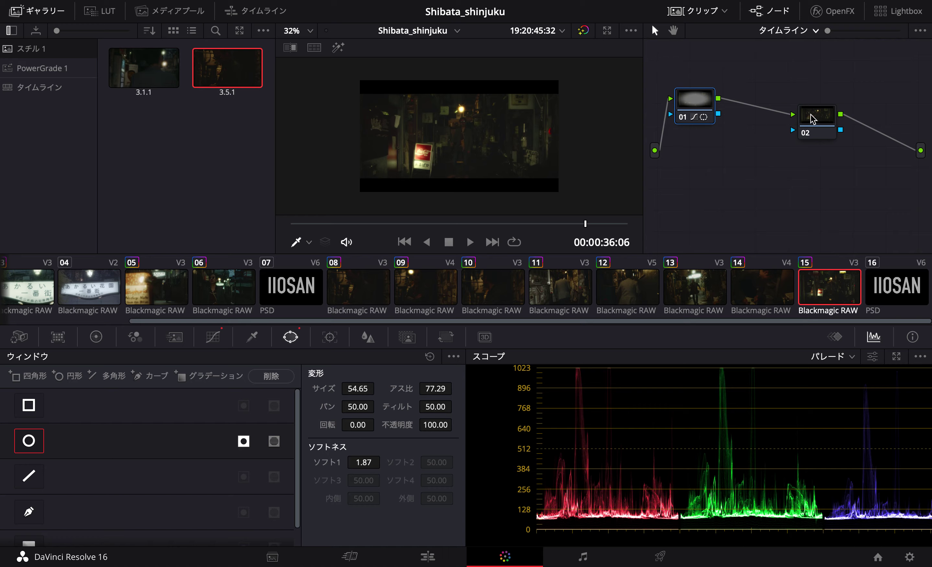
{"action": "left_click", "coordinate": [813, 118]}
Drag フィルムグレイン (Film Grain) from the OpenFX ResolveFX テクスチャー list onto node 02.
{"action": "left_click", "coordinate": [833, 10]}
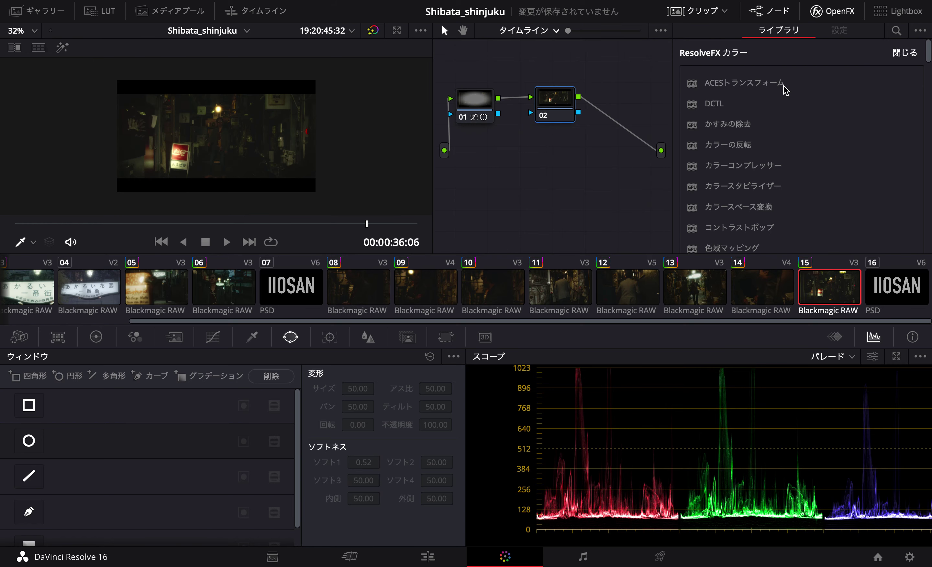
{"action": "scroll", "coordinate": [777, 150], "scroll_direction": "down", "scroll_amount": 4}
{"action": "scroll", "coordinate": [777, 151], "scroll_direction": "down", "scroll_amount": 3}
{"action": "scroll", "coordinate": [777, 150], "scroll_direction": "down", "scroll_amount": 1}
{"action": "scroll", "coordinate": [778, 150], "scroll_direction": "down", "scroll_amount": 5}
{"action": "scroll", "coordinate": [777, 151], "scroll_direction": "down", "scroll_amount": 2}
{"action": "scroll", "coordinate": [777, 151], "scroll_direction": "down", "scroll_amount": 5}
{"action": "scroll", "coordinate": [777, 151], "scroll_direction": "up", "scroll_amount": 1}
{"action": "scroll", "coordinate": [777, 150], "scroll_direction": "up", "scroll_amount": 2}
{"action": "scroll", "coordinate": [777, 150], "scroll_direction": "down", "scroll_amount": 7}
{"action": "scroll", "coordinate": [778, 151], "scroll_direction": "down", "scroll_amount": 2}
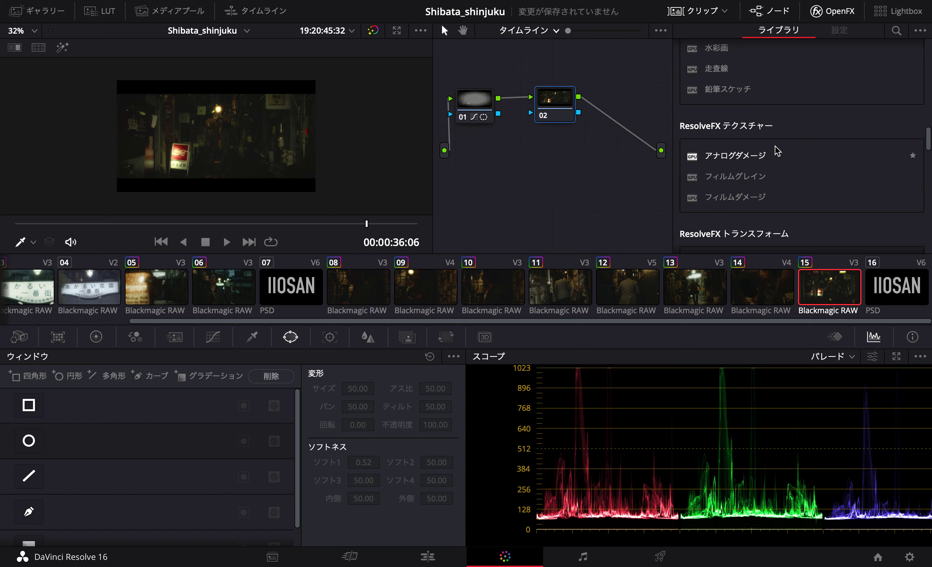
{"action": "scroll", "coordinate": [777, 151], "scroll_direction": "down", "scroll_amount": 2}
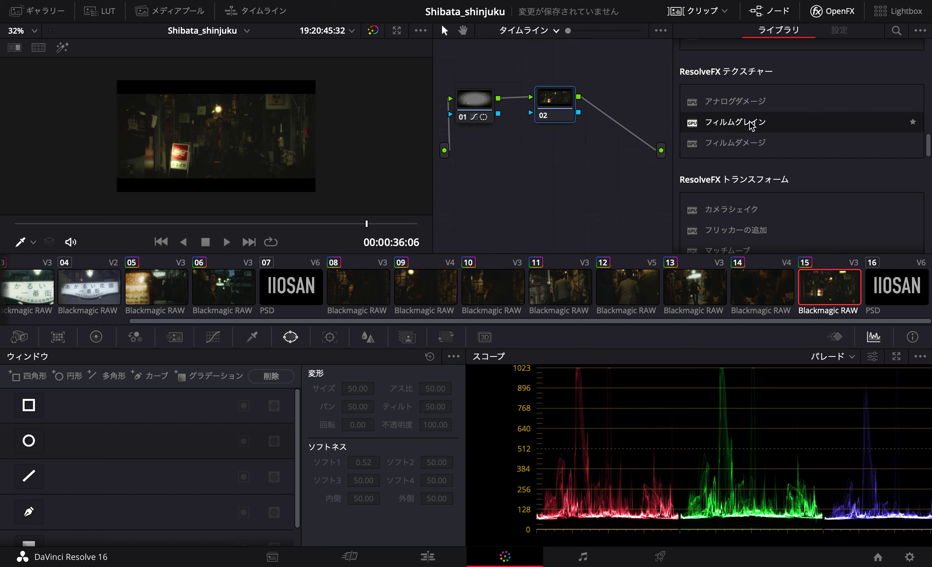
{"action": "left_click_drag", "start_coordinate": [746, 128], "coordinate": [550, 100]}
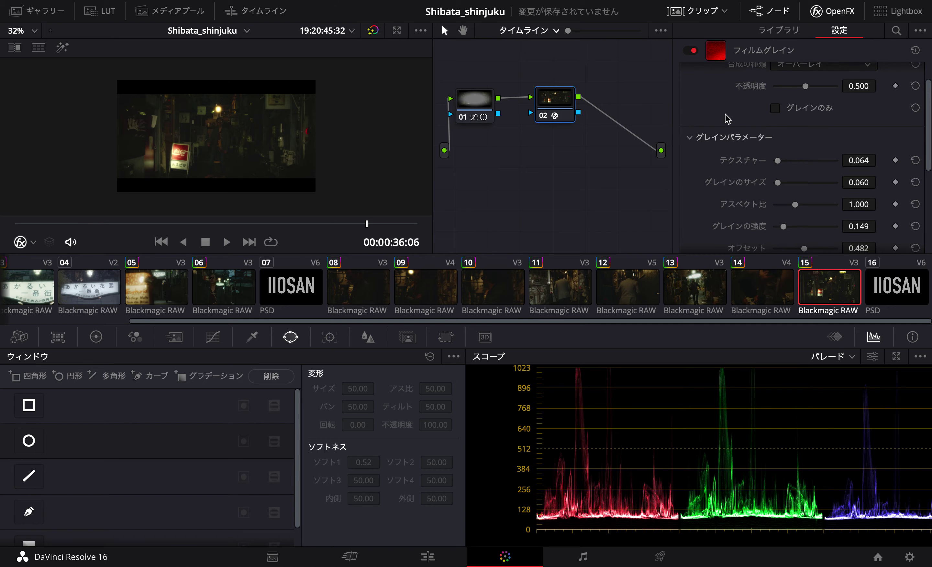
Switch the Film Grain preset from 16mm to an 8mm preset.
{"action": "left_click", "coordinate": [794, 80]}
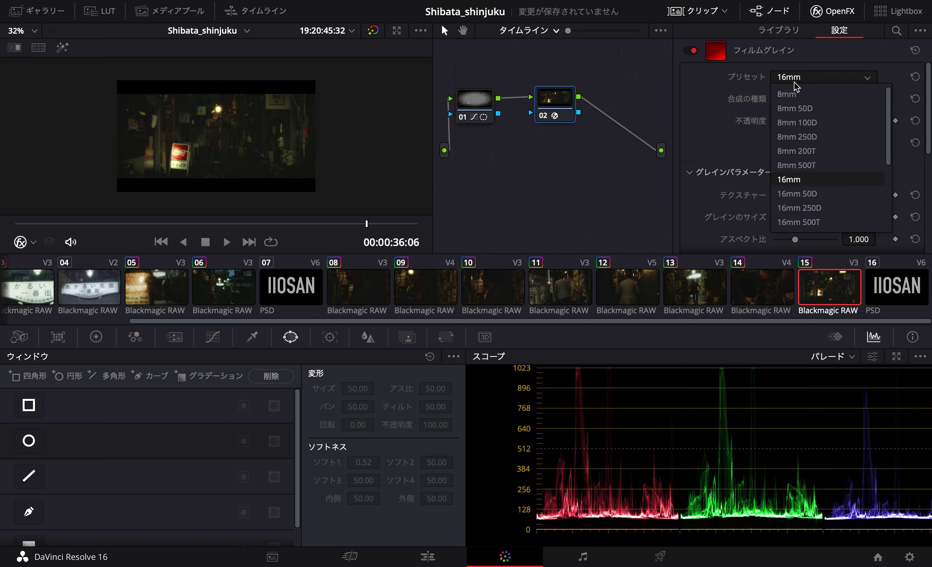
{"action": "left_click", "coordinate": [521, 172]}
{"action": "scroll", "coordinate": [204, 145], "scroll_direction": "up", "scroll_amount": 5}
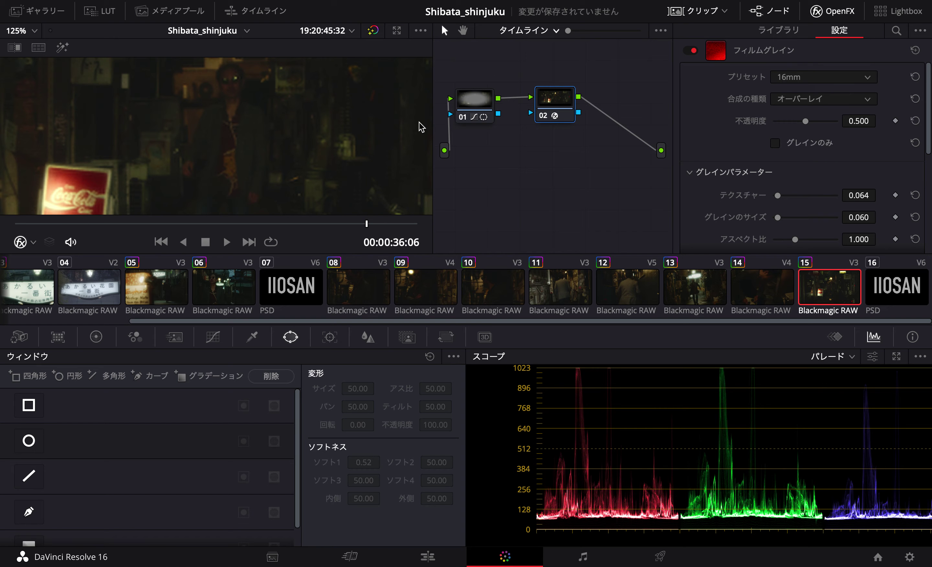
{"action": "left_click", "coordinate": [805, 79]}
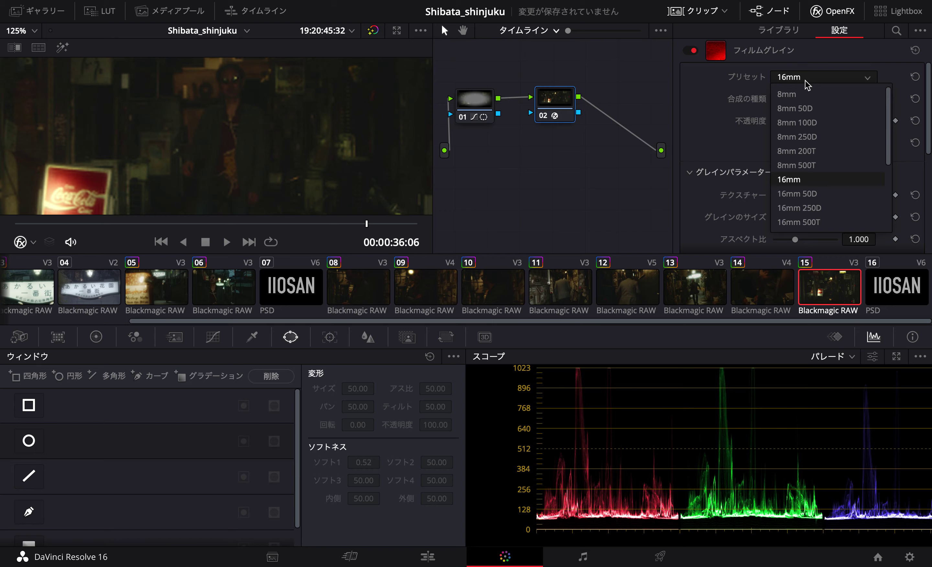
{"action": "left_click", "coordinate": [799, 94]}
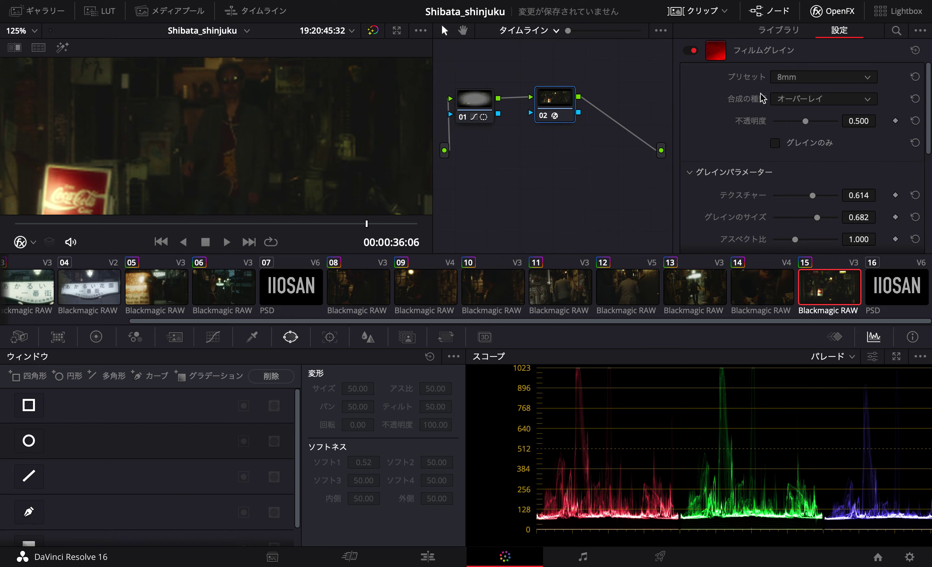
{"action": "scroll", "coordinate": [306, 137], "scroll_direction": "down", "scroll_amount": 4}
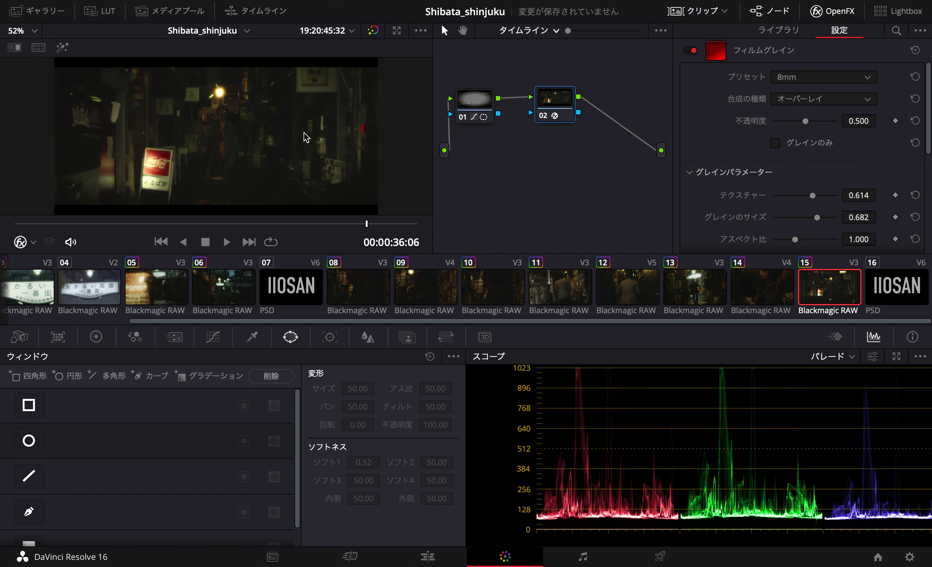
{"action": "scroll", "coordinate": [306, 137], "scroll_direction": "up", "scroll_amount": 3}
Turn proxy mode off.
{"action": "left_click", "coordinate": [414, 4]}
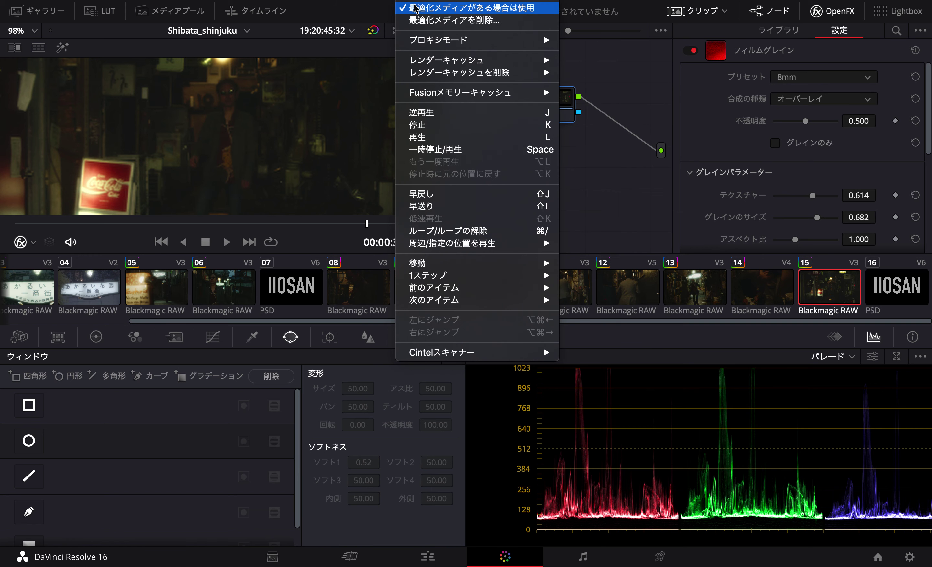
{"action": "mouse_move", "coordinate": [418, 39]}
{"action": "left_click", "coordinate": [599, 41]}
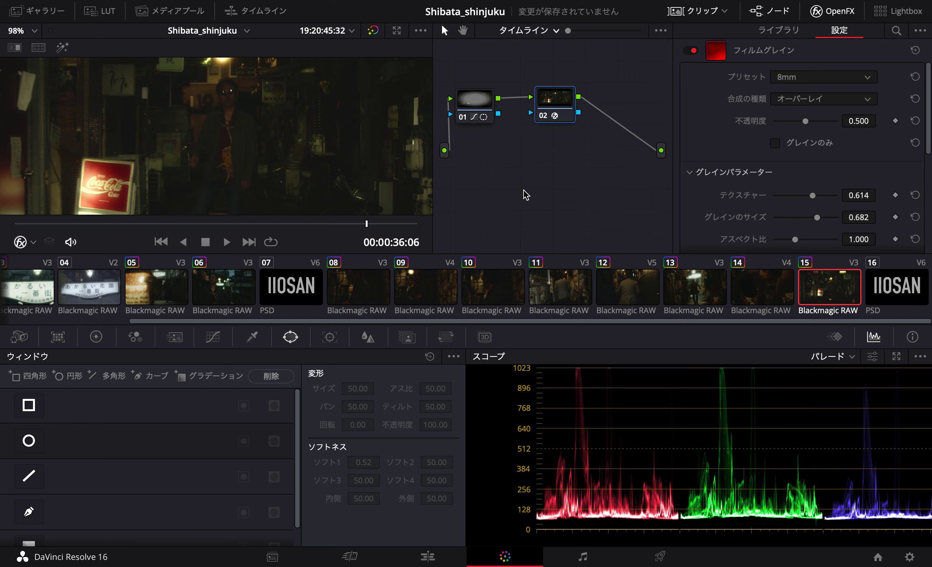
Raise Grain Strength to about 0.54 and lower grain Saturation to about 0.35.
{"action": "scroll", "coordinate": [734, 155], "scroll_direction": "down", "scroll_amount": 4}
{"action": "scroll", "coordinate": [733, 155], "scroll_direction": "down", "scroll_amount": 5}
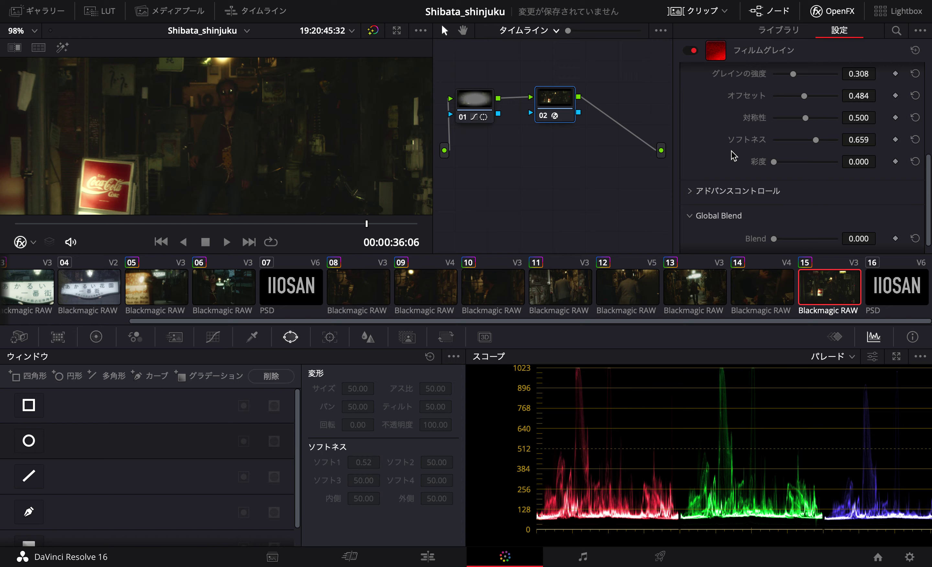
{"action": "scroll", "coordinate": [728, 152], "scroll_direction": "down", "scroll_amount": 1}
{"action": "scroll", "coordinate": [737, 155], "scroll_direction": "up", "scroll_amount": 3}
{"action": "scroll", "coordinate": [738, 155], "scroll_direction": "up", "scroll_amount": 1}
{"action": "scroll", "coordinate": [737, 155], "scroll_direction": "up", "scroll_amount": 2}
{"action": "scroll", "coordinate": [737, 154], "scroll_direction": "up", "scroll_amount": 2}
{"action": "scroll", "coordinate": [737, 155], "scroll_direction": "up", "scroll_amount": 1}
{"action": "scroll", "coordinate": [806, 203], "scroll_direction": "down", "scroll_amount": 3}
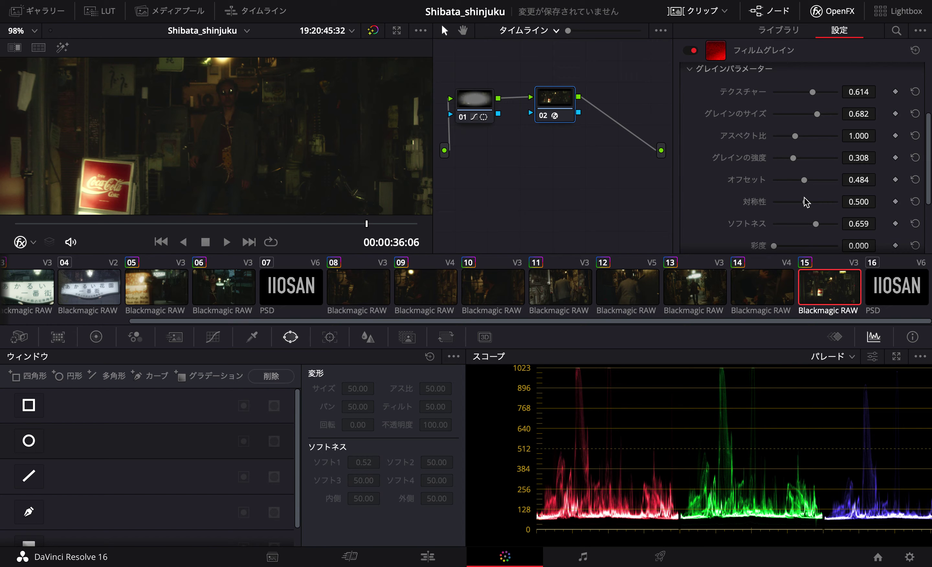
{"action": "left_click", "coordinate": [807, 158]}
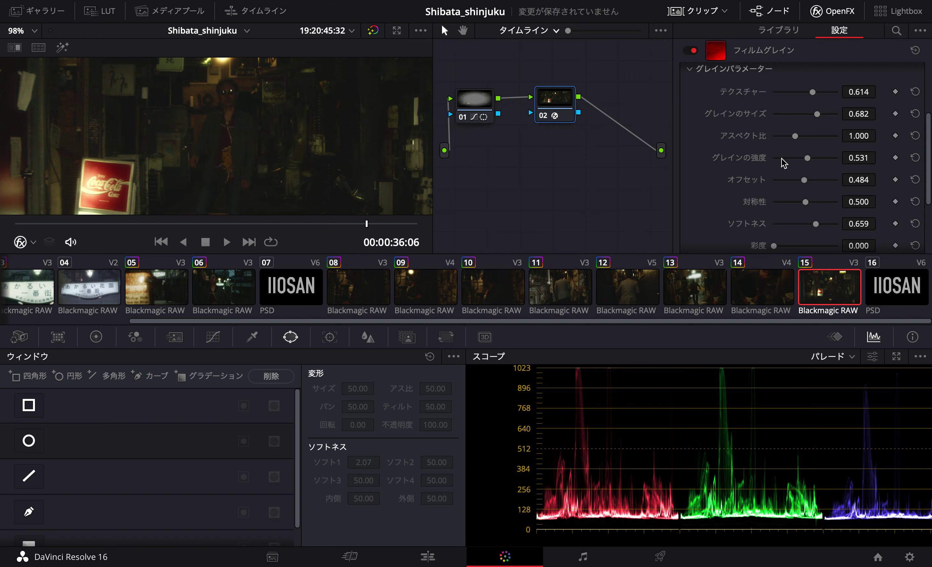
{"action": "scroll", "coordinate": [783, 165], "scroll_direction": "down", "scroll_amount": 5}
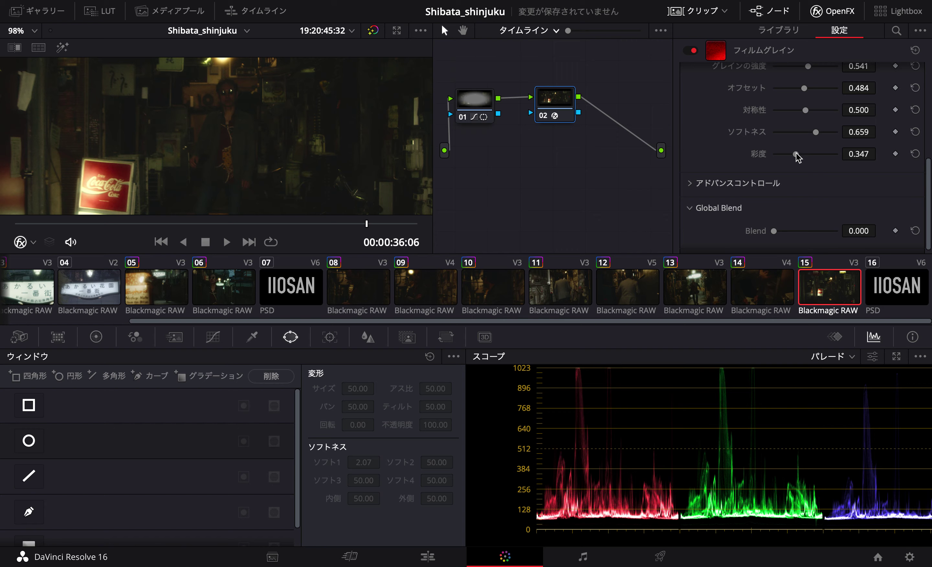
{"action": "left_click_drag", "start_coordinate": [837, 154], "coordinate": [795, 155]}
{"action": "scroll", "coordinate": [742, 166], "scroll_direction": "up", "scroll_amount": 10}
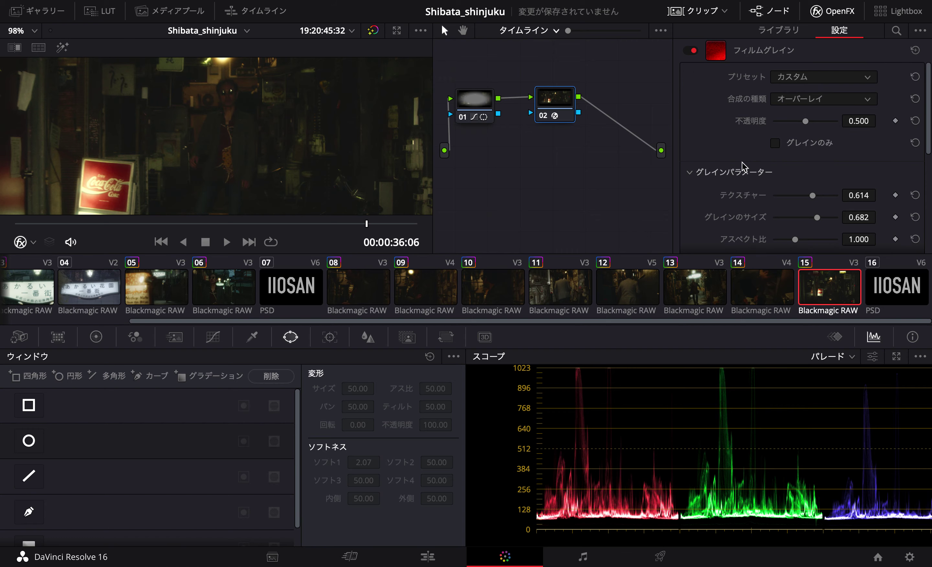
Apply the 8mm 500T Film Grain preset and show clip 10 to check it.
{"action": "left_click", "coordinate": [801, 105]}
{"action": "left_click", "coordinate": [801, 103]}
{"action": "left_click", "coordinate": [805, 78]}
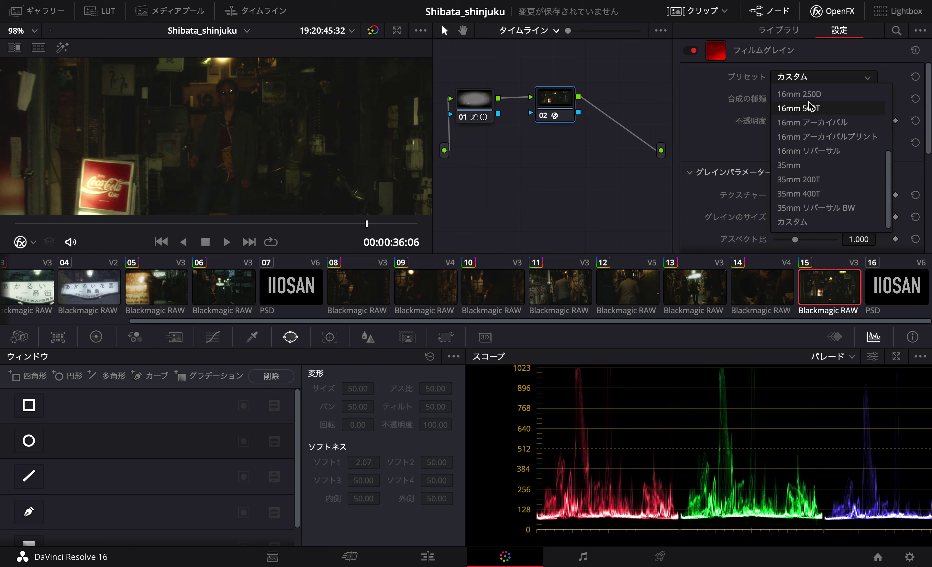
{"action": "scroll", "coordinate": [807, 129], "scroll_direction": "up", "scroll_amount": 5}
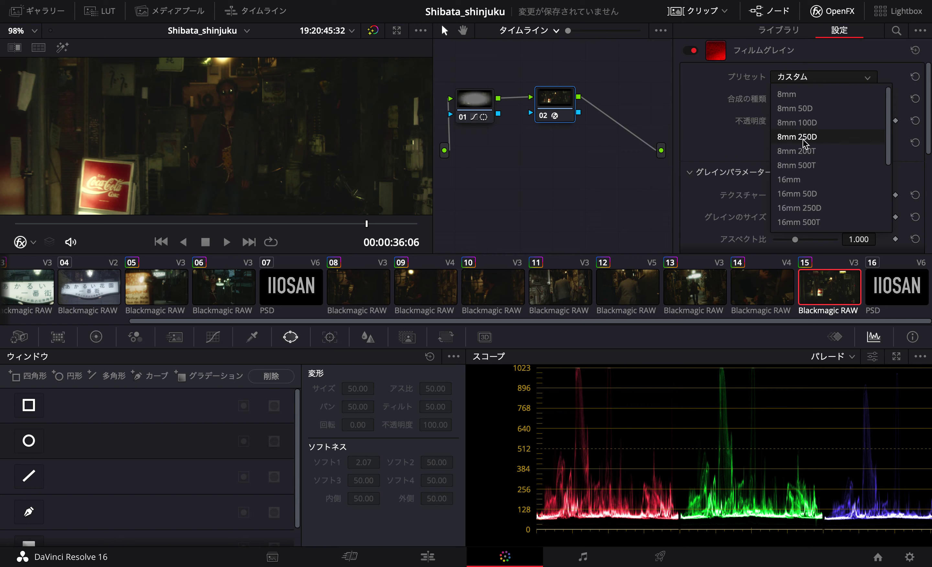
{"action": "left_click", "coordinate": [807, 165]}
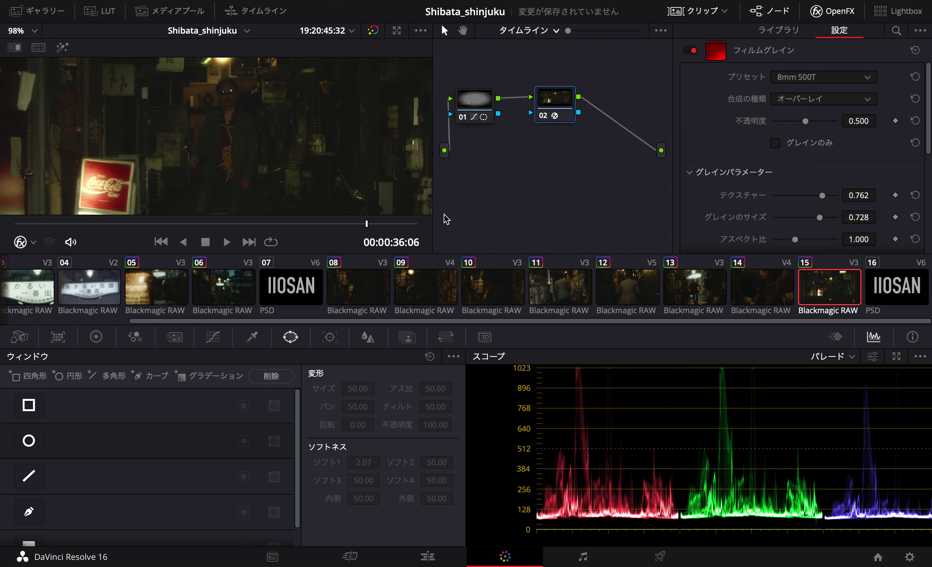
{"action": "left_click", "coordinate": [519, 286]}
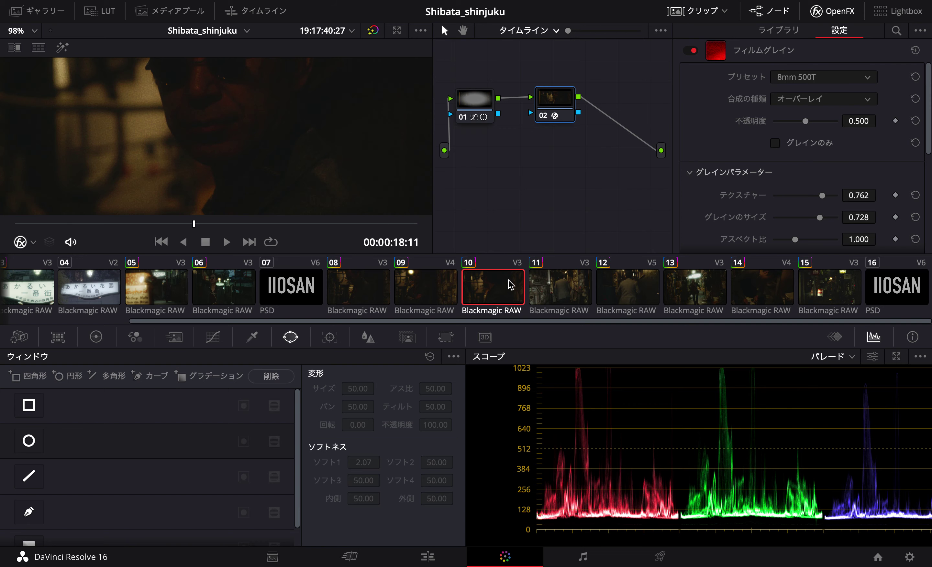
Check the 8mm 500T grain on clips 11 and 12, reviewing clip 12's Film Grain settings.
{"action": "scroll", "coordinate": [207, 126], "scroll_direction": "down", "scroll_amount": 2}
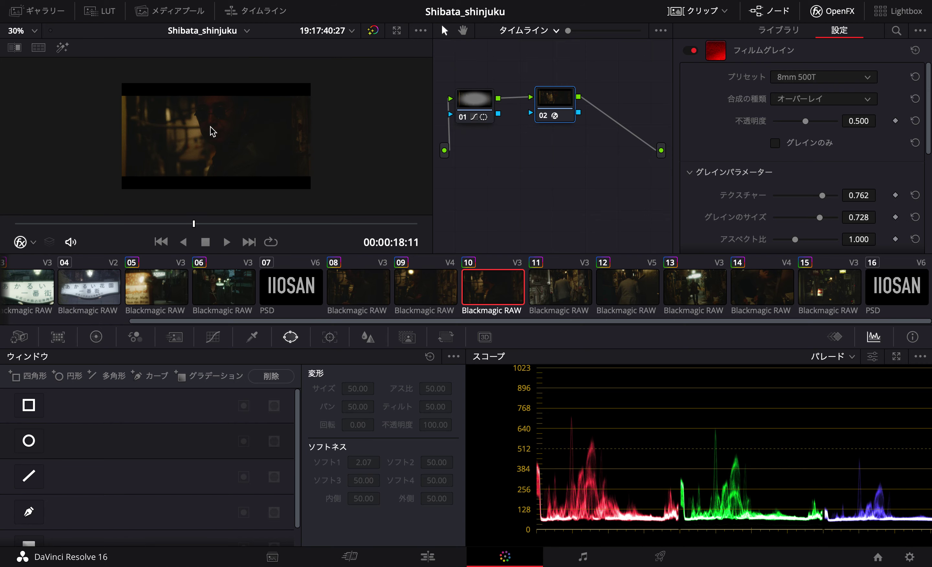
{"action": "scroll", "coordinate": [229, 151], "scroll_direction": "up", "scroll_amount": 3}
{"action": "left_click", "coordinate": [578, 293]}
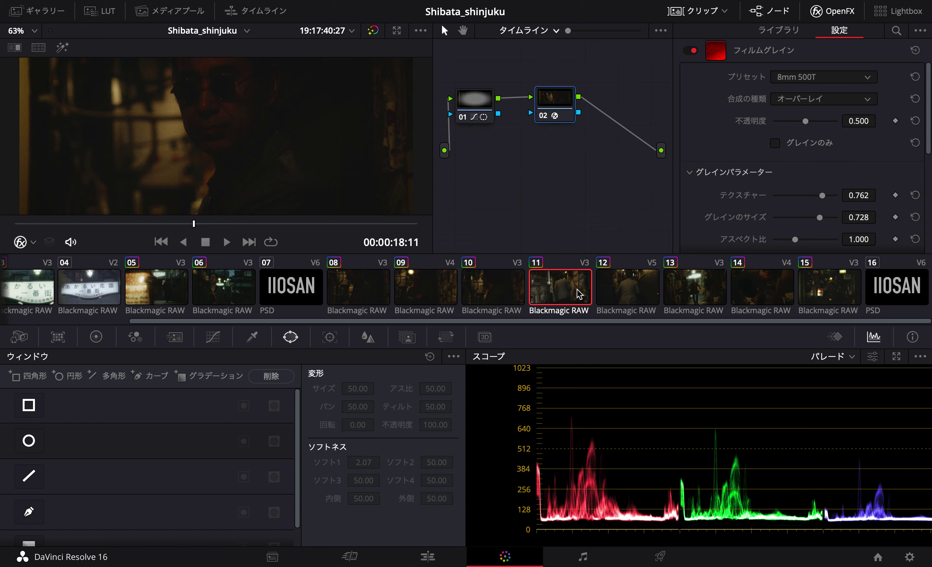
{"action": "left_click", "coordinate": [616, 293]}
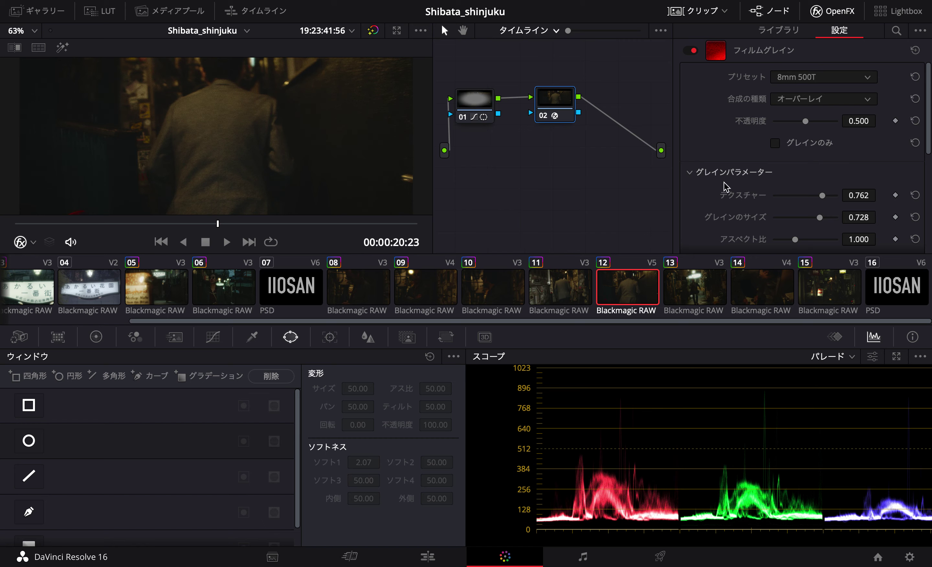
{"action": "left_click", "coordinate": [815, 14]}
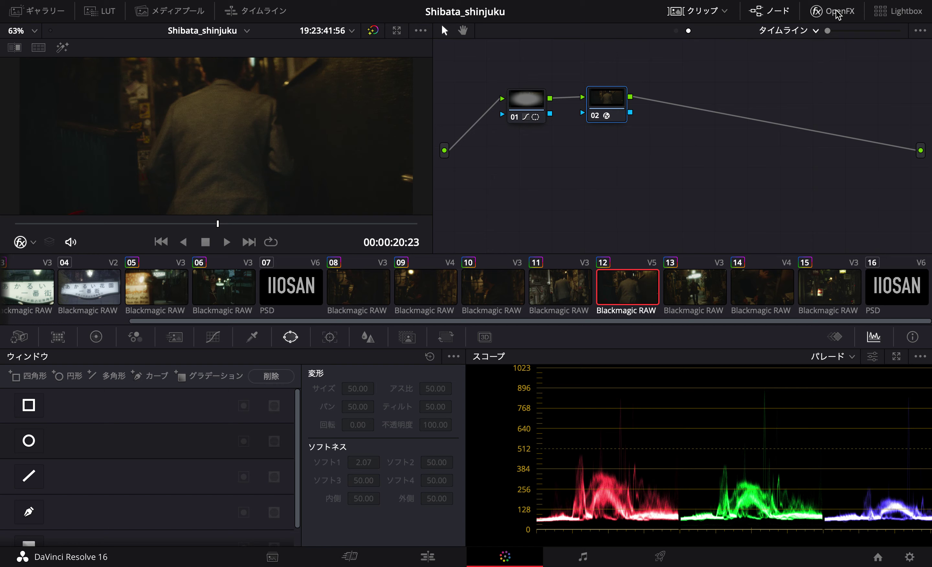
{"action": "left_click", "coordinate": [815, 14]}
{"action": "scroll", "coordinate": [763, 128], "scroll_direction": "down", "scroll_amount": 5}
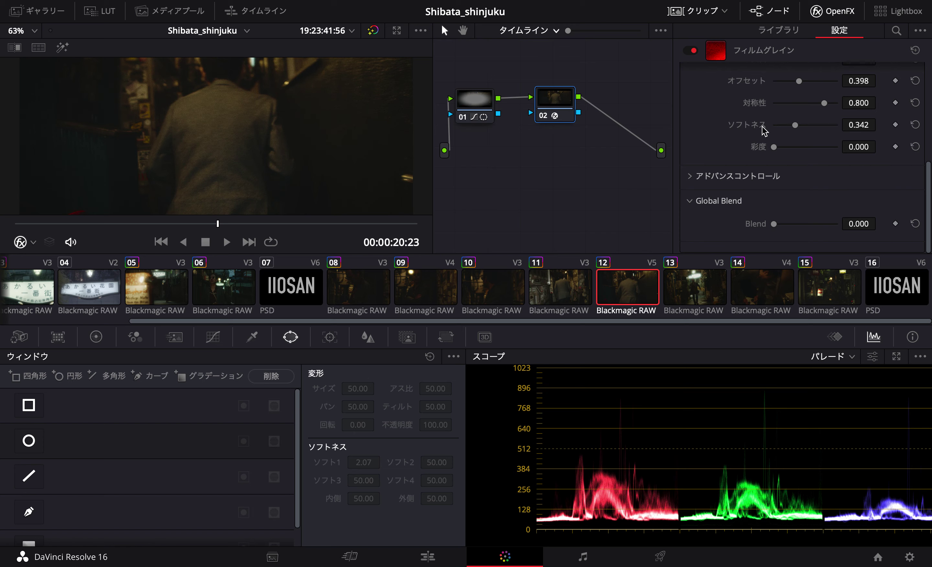
{"action": "scroll", "coordinate": [762, 128], "scroll_direction": "up", "scroll_amount": 5}
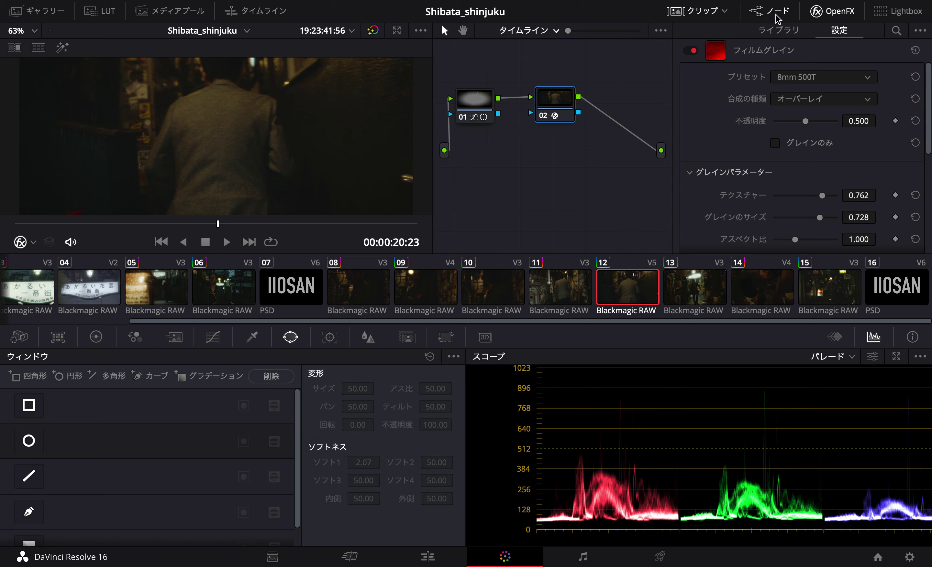
Add a serial node 03 after Film Grain node 02 and browse the OpenFX Library.
{"action": "key", "text": "alt+s"}
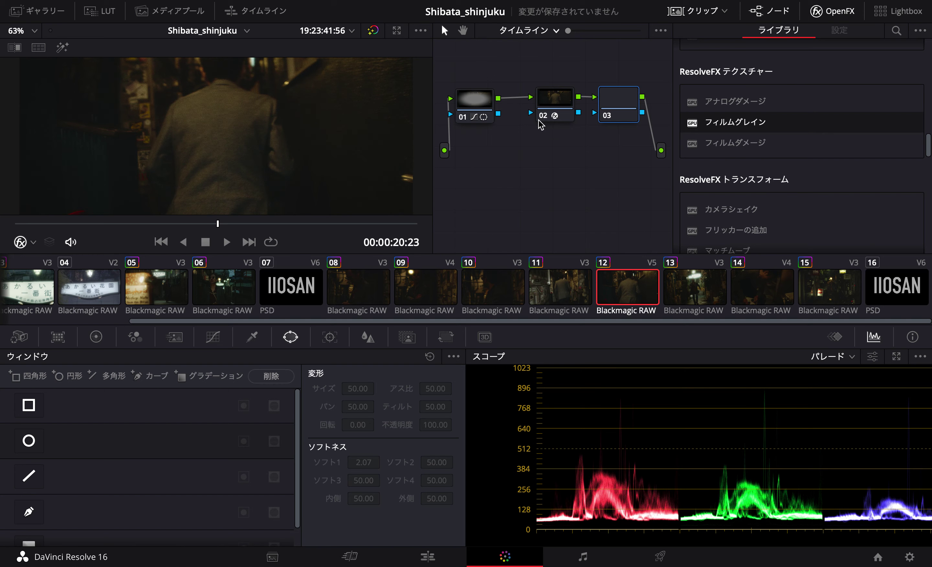
{"action": "scroll", "coordinate": [793, 166], "scroll_direction": "down", "scroll_amount": 1}
{"action": "scroll", "coordinate": [792, 166], "scroll_direction": "down", "scroll_amount": 1}
{"action": "scroll", "coordinate": [793, 168], "scroll_direction": "down", "scroll_amount": 2}
{"action": "scroll", "coordinate": [794, 167], "scroll_direction": "down", "scroll_amount": 1}
{"action": "scroll", "coordinate": [794, 168], "scroll_direction": "down", "scroll_amount": 1}
{"action": "scroll", "coordinate": [797, 173], "scroll_direction": "down", "scroll_amount": 2}
{"action": "scroll", "coordinate": [797, 172], "scroll_direction": "down", "scroll_amount": 2}
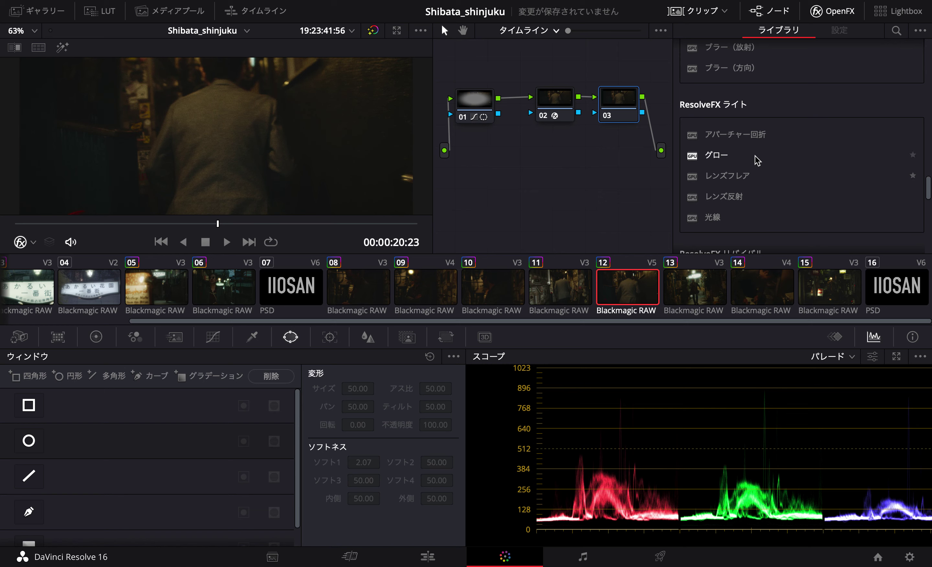
{"action": "scroll", "coordinate": [771, 157], "scroll_direction": "down", "scroll_amount": 1}
{"action": "scroll", "coordinate": [771, 157], "scroll_direction": "down", "scroll_amount": 2}
{"action": "scroll", "coordinate": [771, 157], "scroll_direction": "down", "scroll_amount": 1}
{"action": "scroll", "coordinate": [771, 158], "scroll_direction": "down", "scroll_amount": 2}
{"action": "scroll", "coordinate": [772, 161], "scroll_direction": "down", "scroll_amount": 1}
{"action": "scroll", "coordinate": [772, 162], "scroll_direction": "down", "scroll_amount": 1}
{"action": "scroll", "coordinate": [772, 161], "scroll_direction": "down", "scroll_amount": 3}
{"action": "scroll", "coordinate": [772, 158], "scroll_direction": "down", "scroll_amount": 5}
{"action": "scroll", "coordinate": [772, 158], "scroll_direction": "down", "scroll_amount": 1}
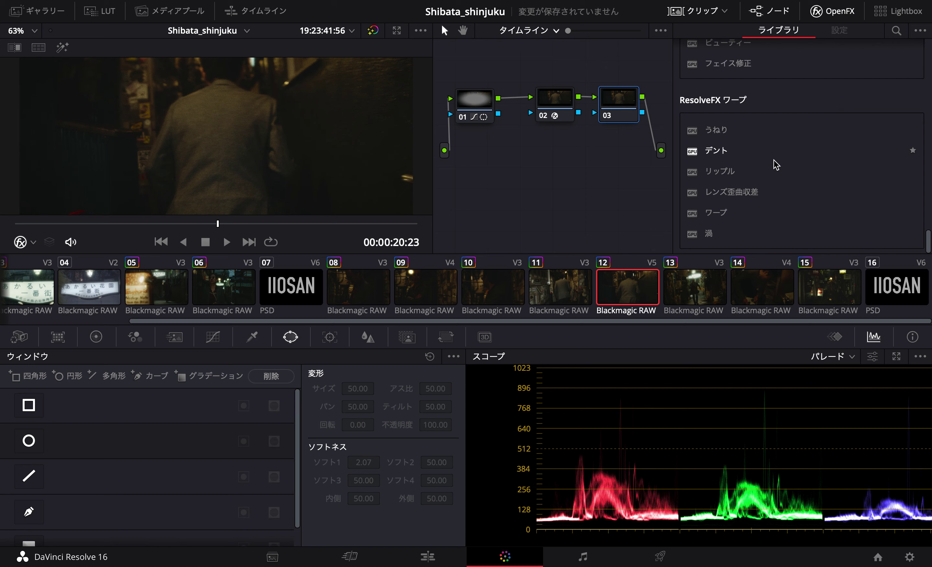
{"action": "scroll", "coordinate": [776, 164], "scroll_direction": "up", "scroll_amount": 5}
{"action": "scroll", "coordinate": [776, 164], "scroll_direction": "up", "scroll_amount": 5}
{"action": "scroll", "coordinate": [776, 164], "scroll_direction": "up", "scroll_amount": 4}
{"action": "scroll", "coordinate": [776, 164], "scroll_direction": "up", "scroll_amount": 5}
{"action": "scroll", "coordinate": [775, 164], "scroll_direction": "up", "scroll_amount": 1}
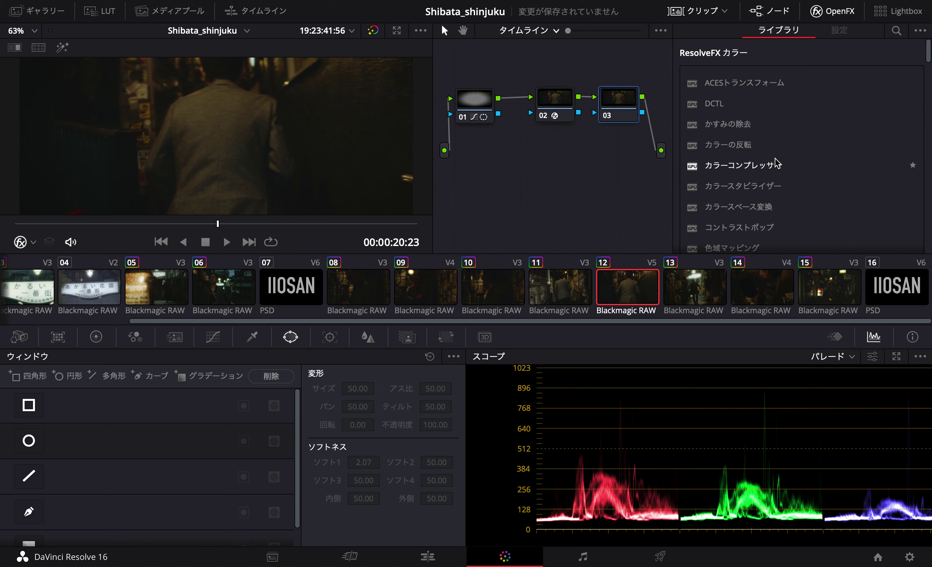
Scroll further down the OpenFX Library, then select node 02 to show its Film Grain settings.
{"action": "scroll", "coordinate": [782, 169], "scroll_direction": "down", "scroll_amount": 2}
{"action": "scroll", "coordinate": [782, 170], "scroll_direction": "down", "scroll_amount": 2}
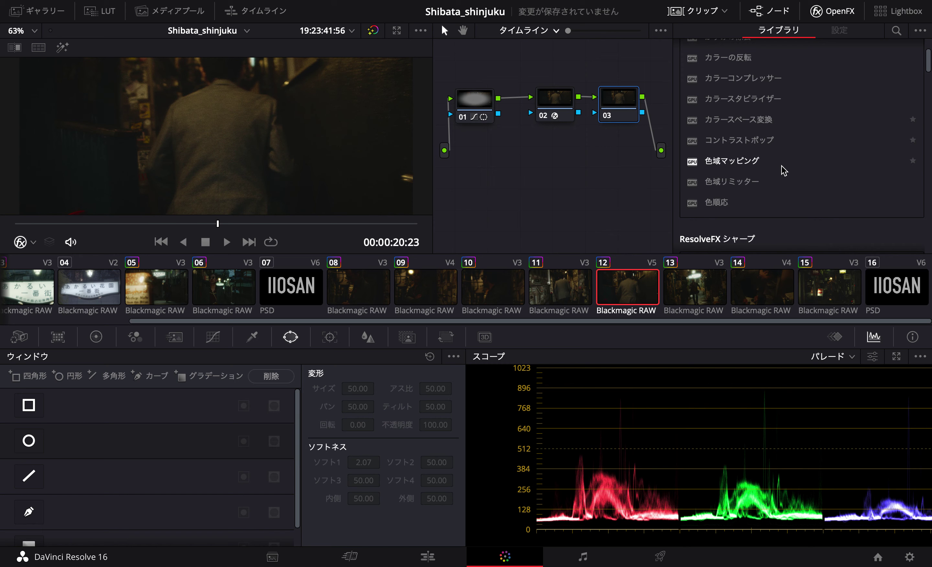
{"action": "scroll", "coordinate": [783, 169], "scroll_direction": "down", "scroll_amount": 4}
{"action": "scroll", "coordinate": [783, 171], "scroll_direction": "down", "scroll_amount": 3}
{"action": "scroll", "coordinate": [783, 170], "scroll_direction": "down", "scroll_amount": 2}
{"action": "scroll", "coordinate": [783, 171], "scroll_direction": "down", "scroll_amount": 3}
{"action": "scroll", "coordinate": [783, 170], "scroll_direction": "down", "scroll_amount": 3}
{"action": "scroll", "coordinate": [783, 170], "scroll_direction": "down", "scroll_amount": 1}
{"action": "scroll", "coordinate": [783, 170], "scroll_direction": "down", "scroll_amount": 2}
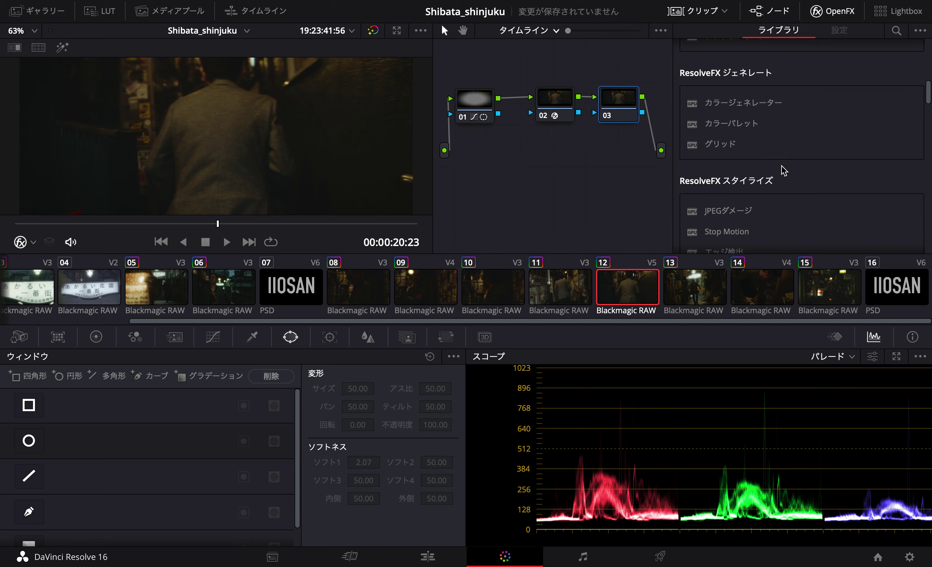
{"action": "scroll", "coordinate": [782, 170], "scroll_direction": "down", "scroll_amount": 1}
{"action": "scroll", "coordinate": [783, 171], "scroll_direction": "down", "scroll_amount": 2}
{"action": "scroll", "coordinate": [783, 170], "scroll_direction": "down", "scroll_amount": 1}
{"action": "scroll", "coordinate": [783, 170], "scroll_direction": "down", "scroll_amount": 6}
{"action": "scroll", "coordinate": [783, 170], "scroll_direction": "down", "scroll_amount": 1}
{"action": "scroll", "coordinate": [782, 170], "scroll_direction": "down", "scroll_amount": 2}
{"action": "scroll", "coordinate": [782, 170], "scroll_direction": "down", "scroll_amount": 2}
{"action": "scroll", "coordinate": [783, 171], "scroll_direction": "down", "scroll_amount": 3}
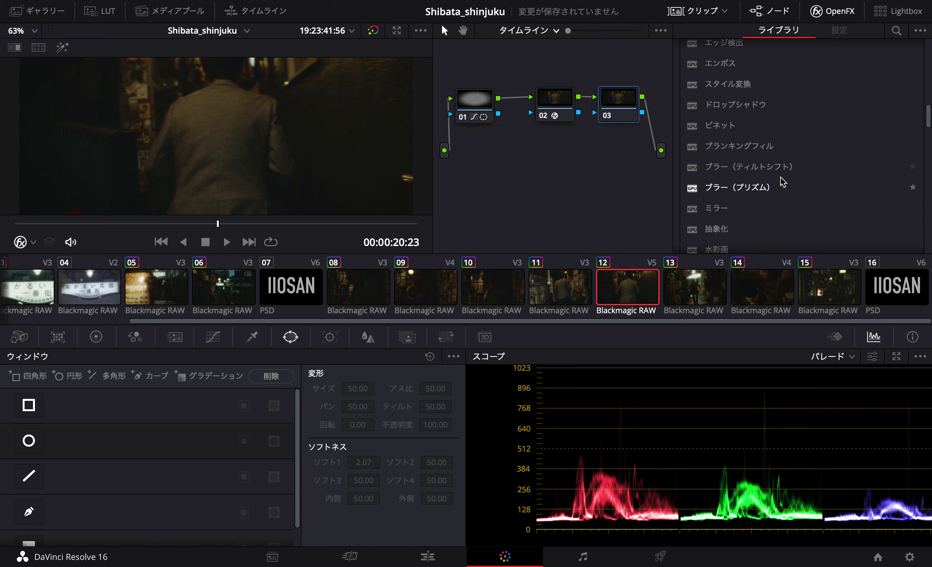
{"action": "scroll", "coordinate": [791, 180], "scroll_direction": "down", "scroll_amount": 1}
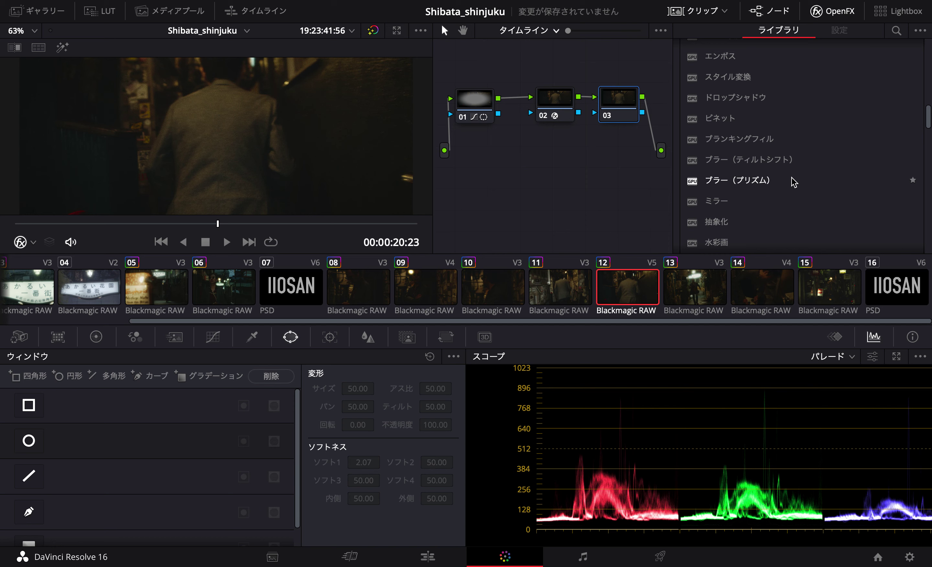
{"action": "scroll", "coordinate": [792, 178], "scroll_direction": "down", "scroll_amount": 2}
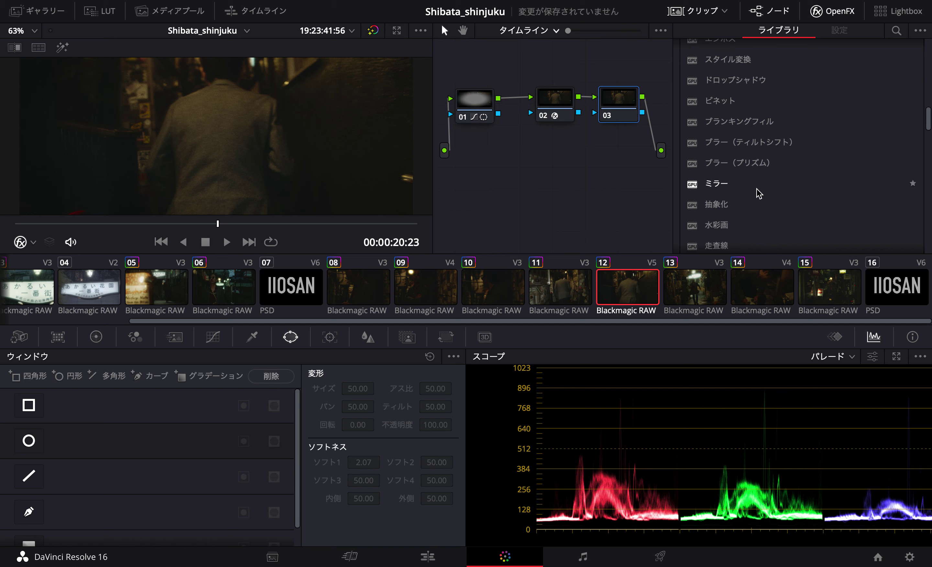
{"action": "scroll", "coordinate": [761, 191], "scroll_direction": "down", "scroll_amount": 1}
{"action": "scroll", "coordinate": [761, 191], "scroll_direction": "down", "scroll_amount": 3}
{"action": "scroll", "coordinate": [760, 192], "scroll_direction": "down", "scroll_amount": 4}
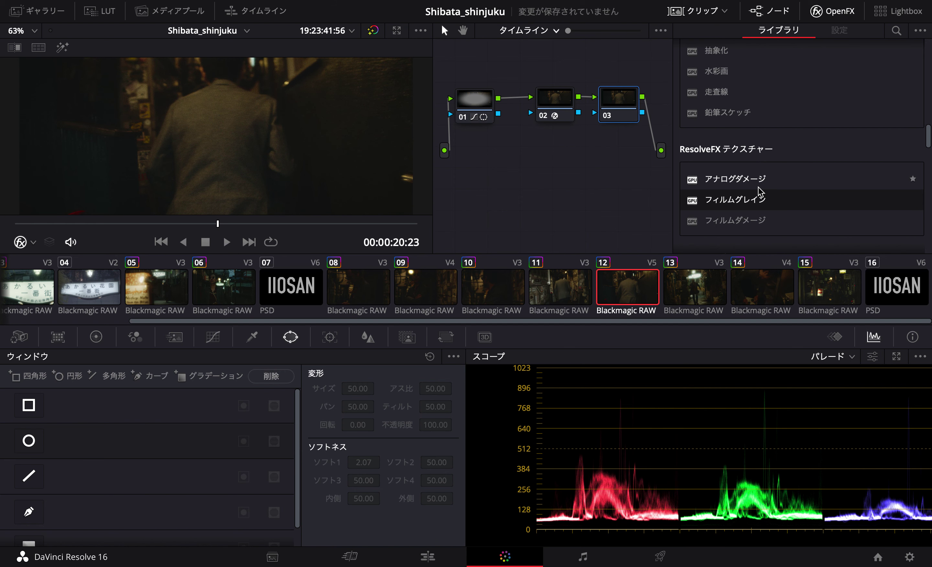
{"action": "scroll", "coordinate": [761, 191], "scroll_direction": "down", "scroll_amount": 1}
{"action": "scroll", "coordinate": [761, 191], "scroll_direction": "down", "scroll_amount": 4}
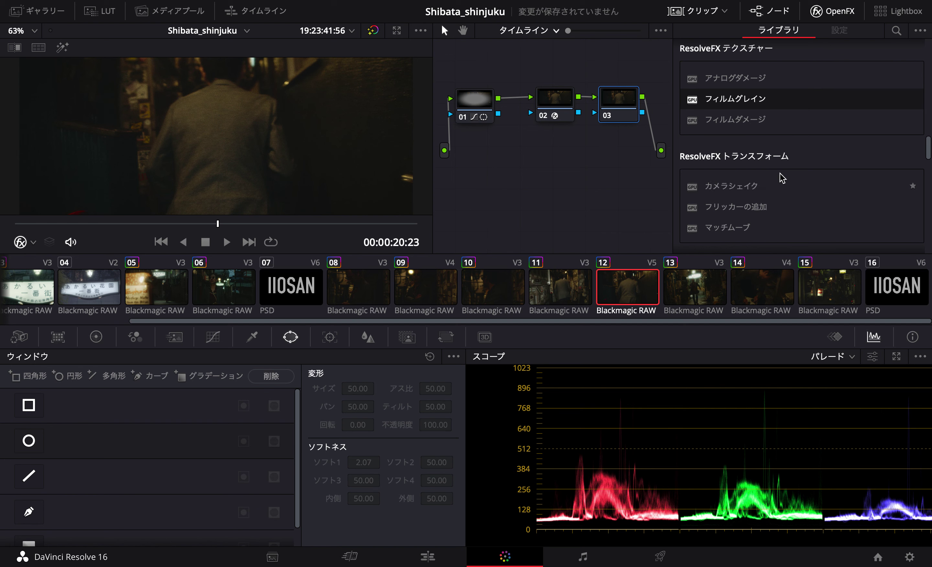
{"action": "scroll", "coordinate": [771, 188], "scroll_direction": "up", "scroll_amount": 1}
{"action": "scroll", "coordinate": [772, 188], "scroll_direction": "up", "scroll_amount": 2}
{"action": "scroll", "coordinate": [776, 187], "scroll_direction": "down", "scroll_amount": 3}
{"action": "scroll", "coordinate": [777, 185], "scroll_direction": "down", "scroll_amount": 2}
{"action": "scroll", "coordinate": [778, 185], "scroll_direction": "down", "scroll_amount": 3}
{"action": "scroll", "coordinate": [778, 185], "scroll_direction": "down", "scroll_amount": 2}
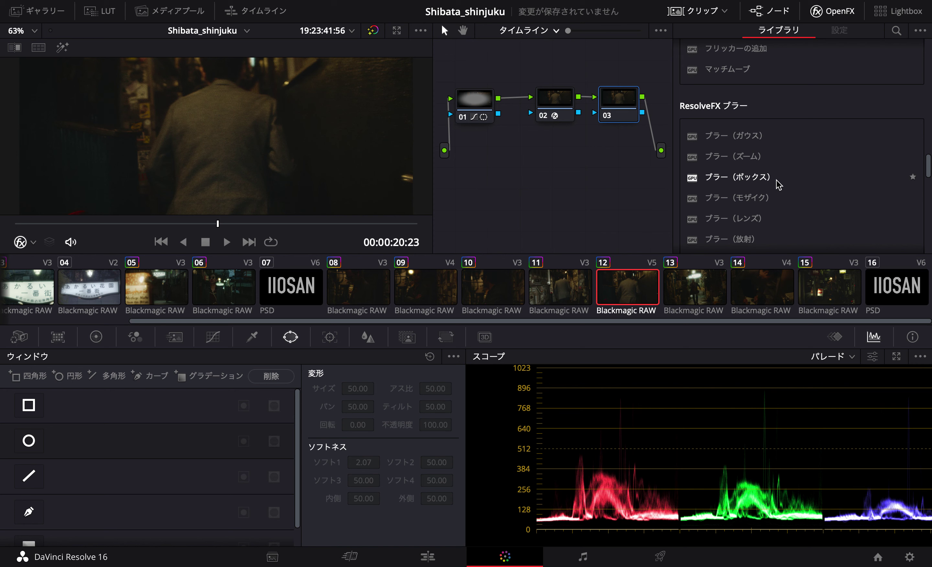
{"action": "scroll", "coordinate": [778, 185], "scroll_direction": "down", "scroll_amount": 1}
{"action": "scroll", "coordinate": [778, 184], "scroll_direction": "down", "scroll_amount": 1}
{"action": "scroll", "coordinate": [778, 185], "scroll_direction": "down", "scroll_amount": 5}
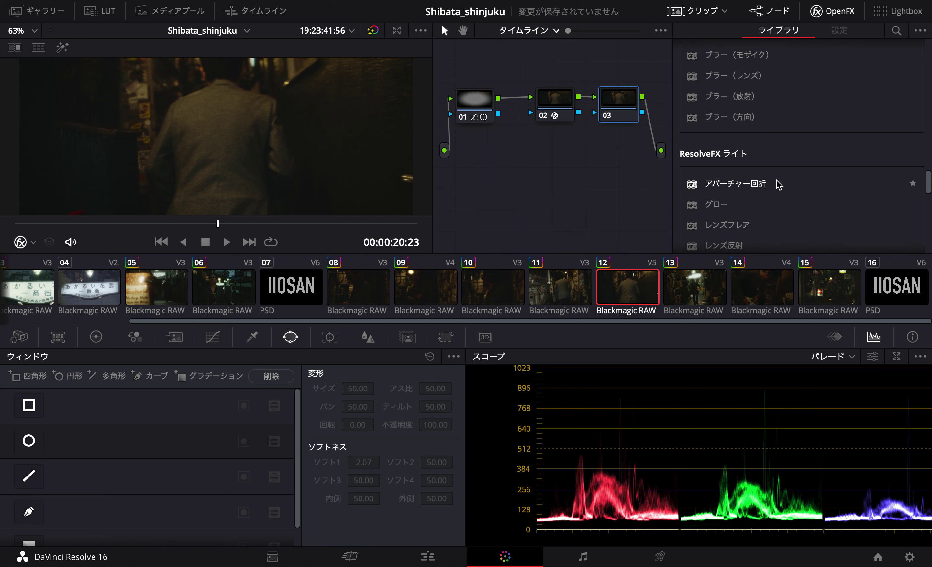
{"action": "scroll", "coordinate": [778, 184], "scroll_direction": "down", "scroll_amount": 2}
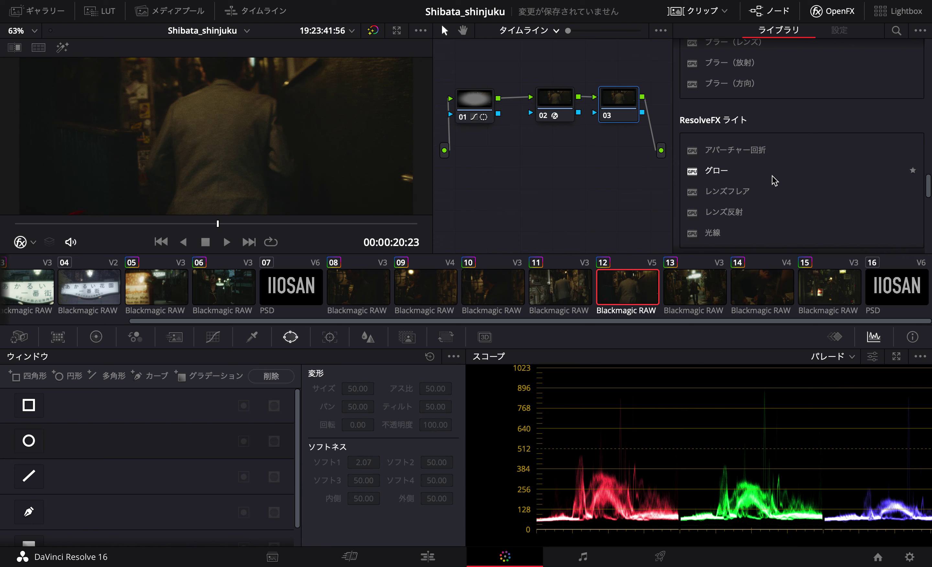
{"action": "scroll", "coordinate": [772, 177], "scroll_direction": "down", "scroll_amount": 2}
{"action": "scroll", "coordinate": [769, 176], "scroll_direction": "down", "scroll_amount": 2}
{"action": "scroll", "coordinate": [767, 177], "scroll_direction": "down", "scroll_amount": 1}
{"action": "scroll", "coordinate": [770, 180], "scroll_direction": "down", "scroll_amount": 6}
{"action": "scroll", "coordinate": [769, 181], "scroll_direction": "down", "scroll_amount": 1}
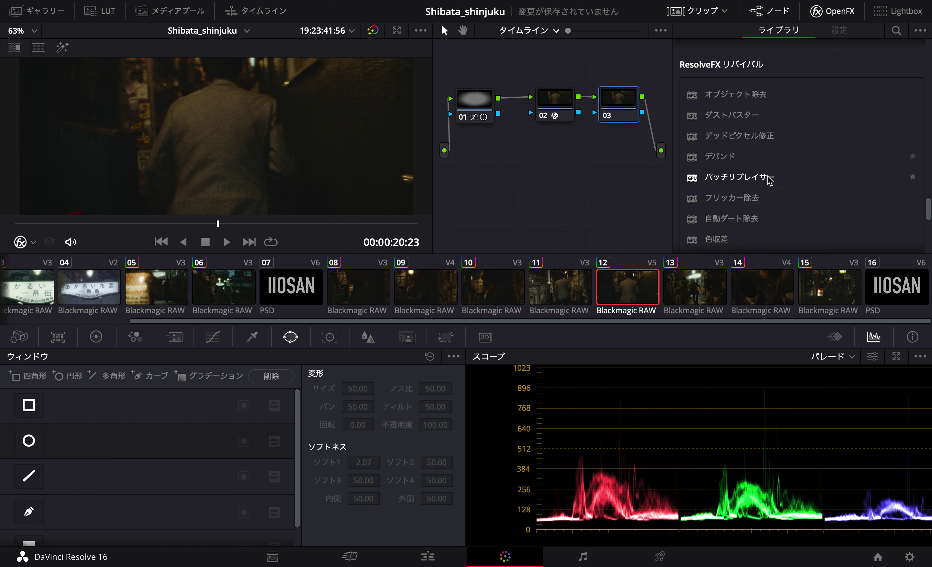
{"action": "scroll", "coordinate": [770, 181], "scroll_direction": "down", "scroll_amount": 1}
{"action": "scroll", "coordinate": [769, 181], "scroll_direction": "down", "scroll_amount": 1}
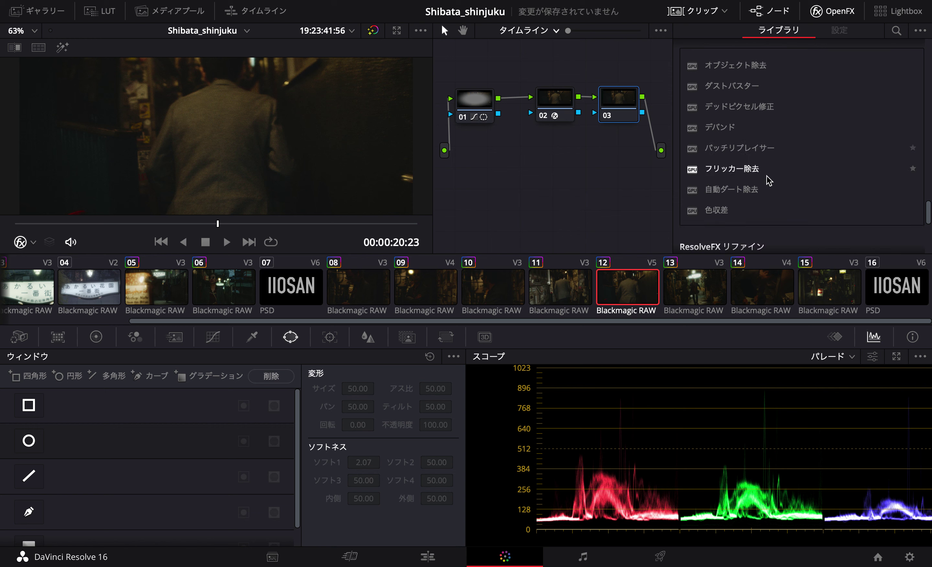
{"action": "scroll", "coordinate": [769, 180], "scroll_direction": "down", "scroll_amount": 1}
{"action": "scroll", "coordinate": [769, 181], "scroll_direction": "down", "scroll_amount": 2}
{"action": "scroll", "coordinate": [769, 180], "scroll_direction": "down", "scroll_amount": 2}
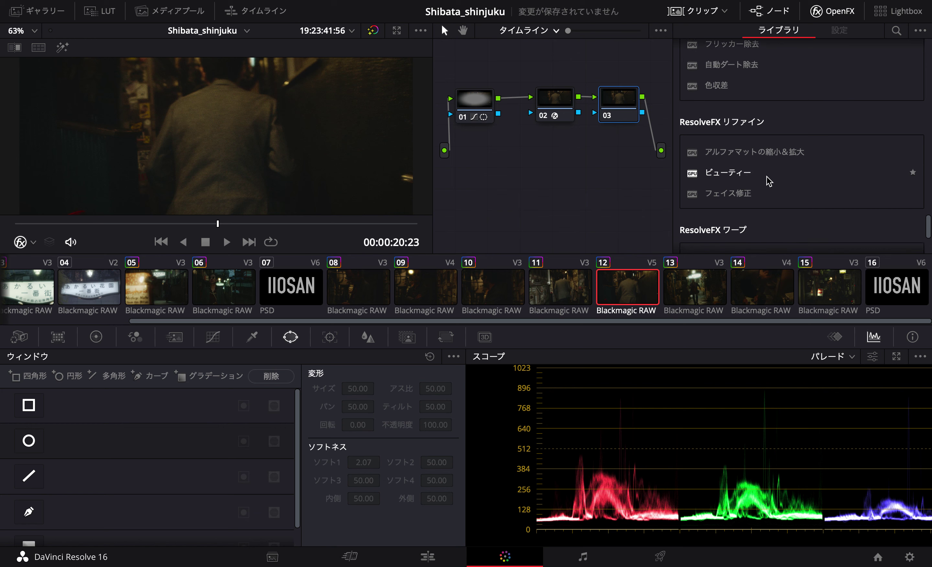
{"action": "scroll", "coordinate": [769, 180], "scroll_direction": "down", "scroll_amount": 1}
{"action": "scroll", "coordinate": [769, 181], "scroll_direction": "down", "scroll_amount": 5}
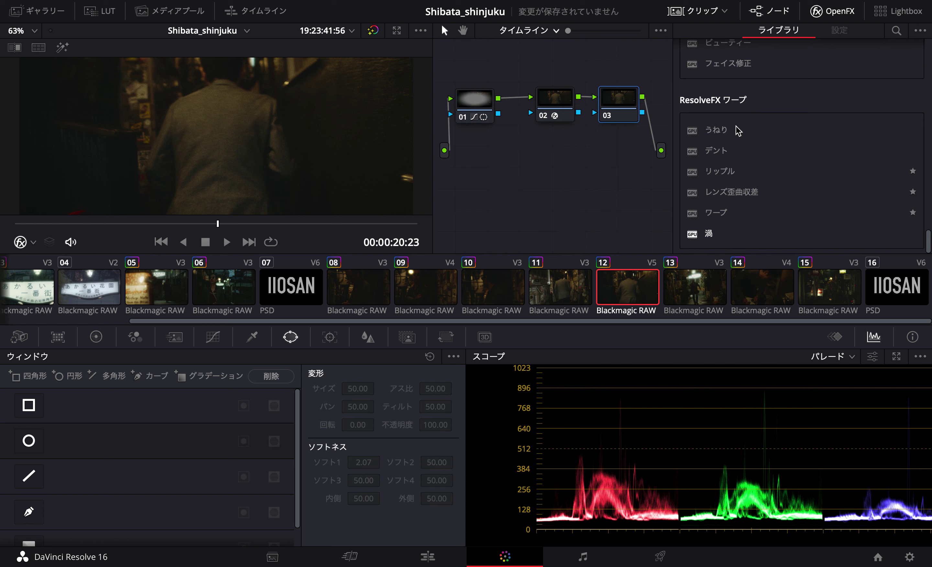
{"action": "left_click", "coordinate": [568, 112]}
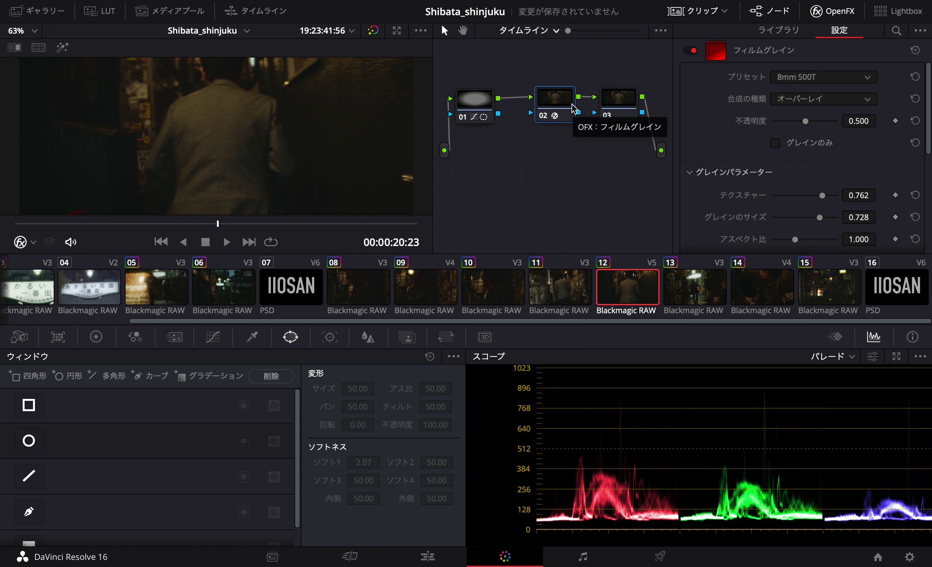
Preview the timeline grade on clips 06 and 05, then select the empty node 03.
{"action": "scroll", "coordinate": [225, 135], "scroll_direction": "down", "scroll_amount": 3}
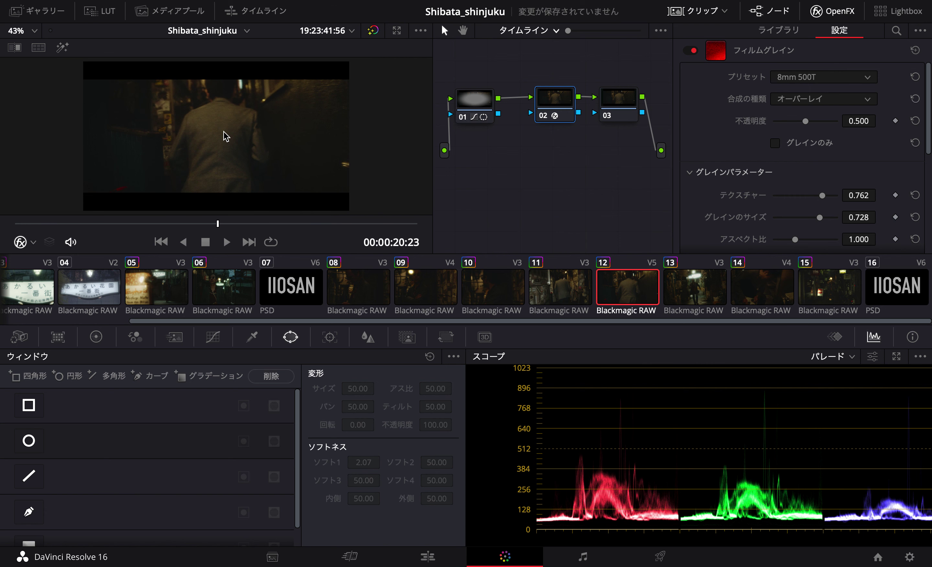
{"action": "left_click", "coordinate": [222, 286]}
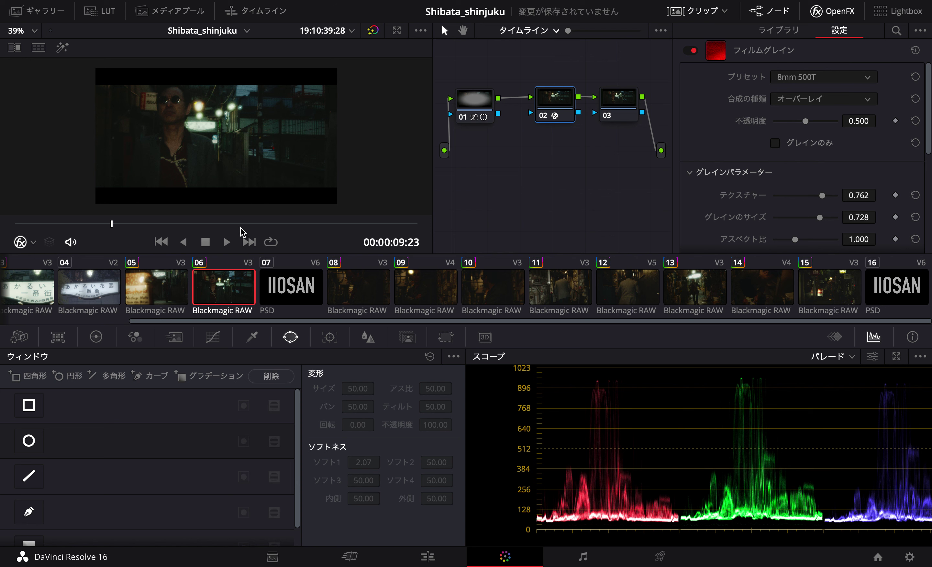
{"action": "left_click", "coordinate": [163, 299]}
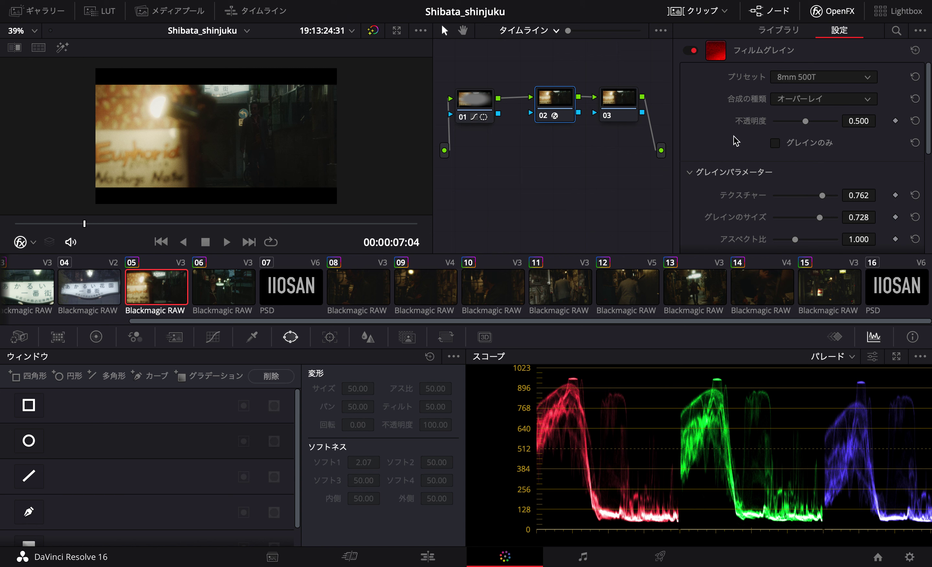
{"action": "scroll", "coordinate": [736, 140], "scroll_direction": "down", "scroll_amount": 1}
{"action": "scroll", "coordinate": [734, 135], "scroll_direction": "down", "scroll_amount": 5}
{"action": "scroll", "coordinate": [735, 136], "scroll_direction": "down", "scroll_amount": 4}
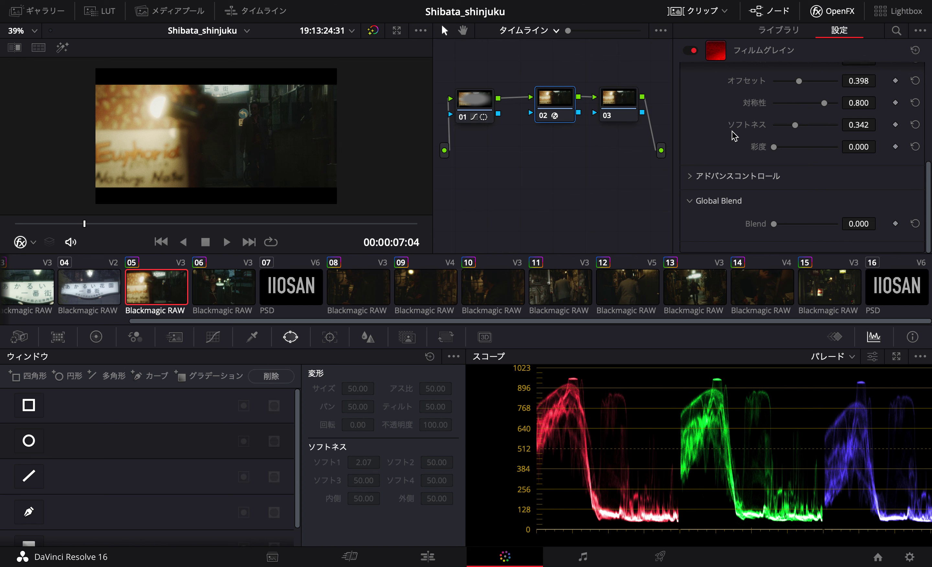
{"action": "left_click", "coordinate": [626, 103]}
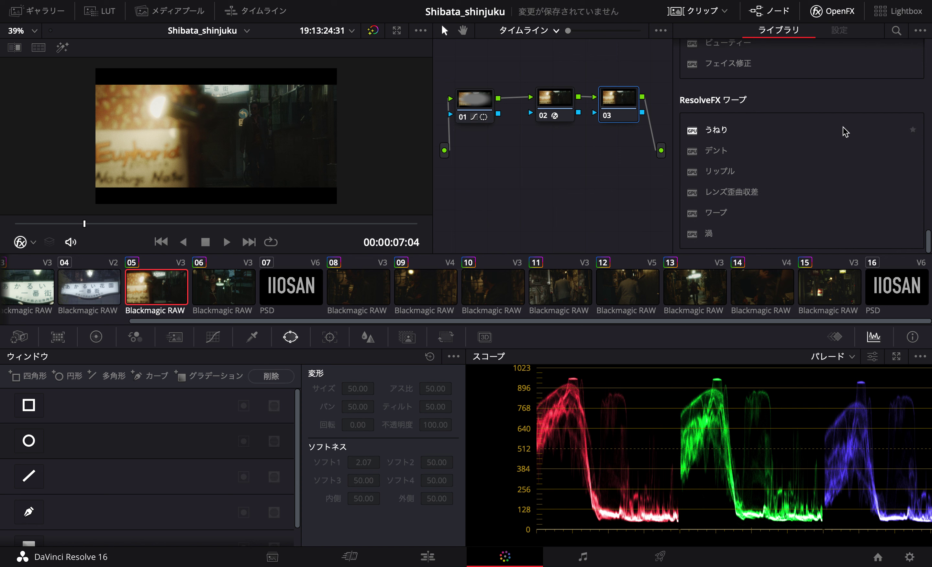
Scroll back up the OpenFX Library without applying any effect to node 03, then close it.
{"action": "scroll", "coordinate": [793, 116], "scroll_direction": "up", "scroll_amount": 1}
{"action": "scroll", "coordinate": [794, 117], "scroll_direction": "up", "scroll_amount": 4}
{"action": "scroll", "coordinate": [797, 117], "scroll_direction": "up", "scroll_amount": 4}
{"action": "scroll", "coordinate": [796, 117], "scroll_direction": "up", "scroll_amount": 1}
{"action": "scroll", "coordinate": [797, 117], "scroll_direction": "up", "scroll_amount": 4}
{"action": "scroll", "coordinate": [797, 118], "scroll_direction": "up", "scroll_amount": 5}
{"action": "scroll", "coordinate": [797, 118], "scroll_direction": "up", "scroll_amount": 1}
{"action": "scroll", "coordinate": [797, 117], "scroll_direction": "up", "scroll_amount": 2}
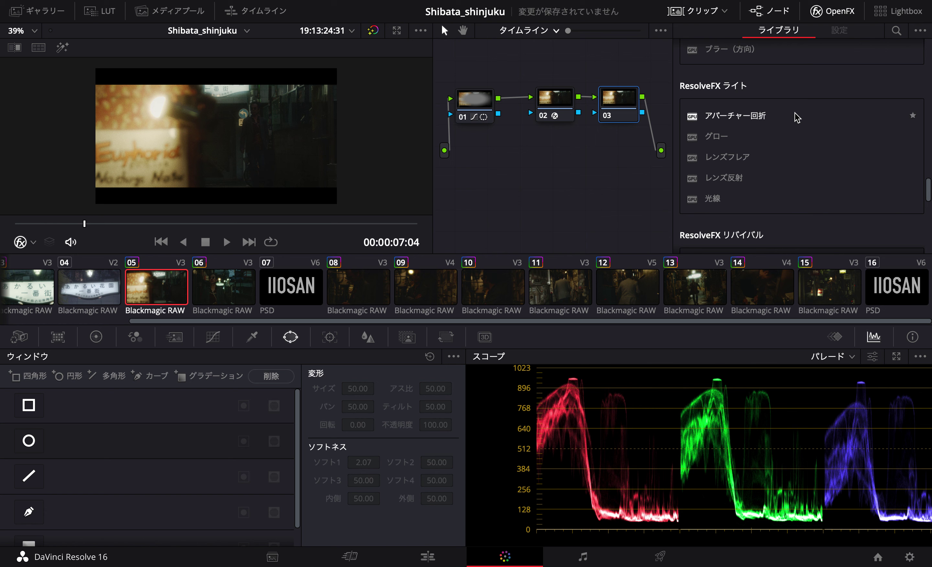
{"action": "scroll", "coordinate": [794, 117], "scroll_direction": "up", "scroll_amount": 4}
{"action": "scroll", "coordinate": [792, 117], "scroll_direction": "up", "scroll_amount": 2}
{"action": "scroll", "coordinate": [793, 116], "scroll_direction": "up", "scroll_amount": 1}
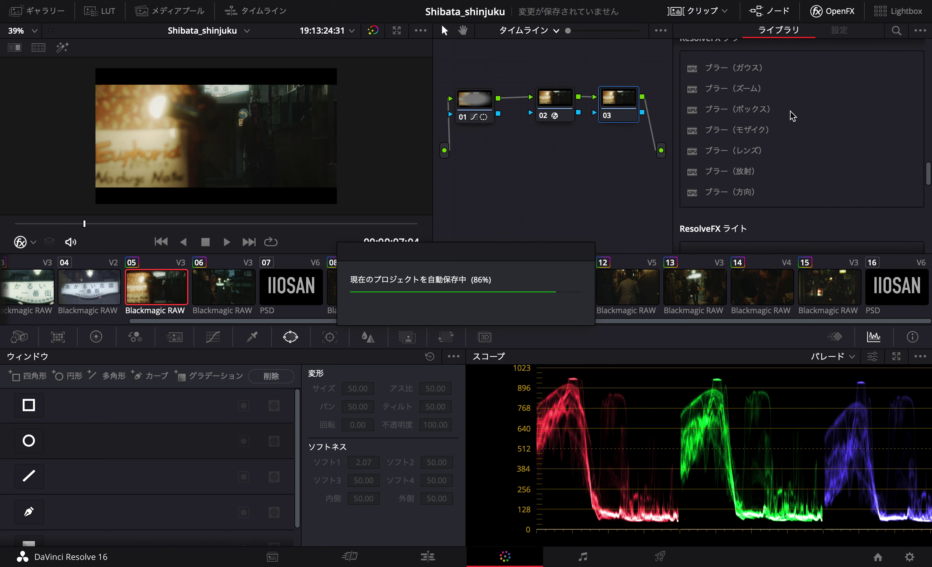
{"action": "scroll", "coordinate": [792, 116], "scroll_direction": "up", "scroll_amount": 2}
{"action": "scroll", "coordinate": [776, 84], "scroll_direction": "up", "scroll_amount": 1}
{"action": "scroll", "coordinate": [778, 91], "scroll_direction": "up", "scroll_amount": 1}
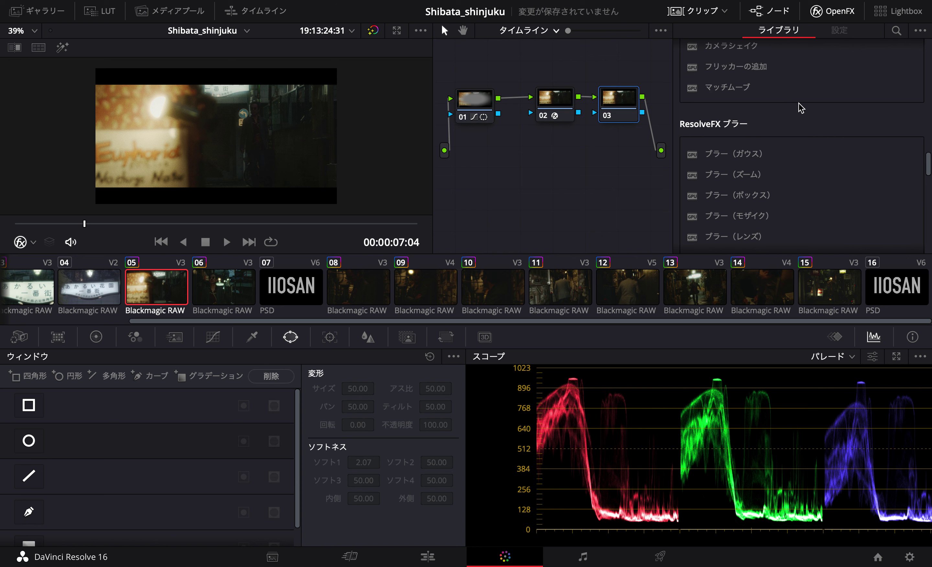
{"action": "scroll", "coordinate": [805, 118], "scroll_direction": "up", "scroll_amount": 1}
{"action": "scroll", "coordinate": [805, 117], "scroll_direction": "up", "scroll_amount": 5}
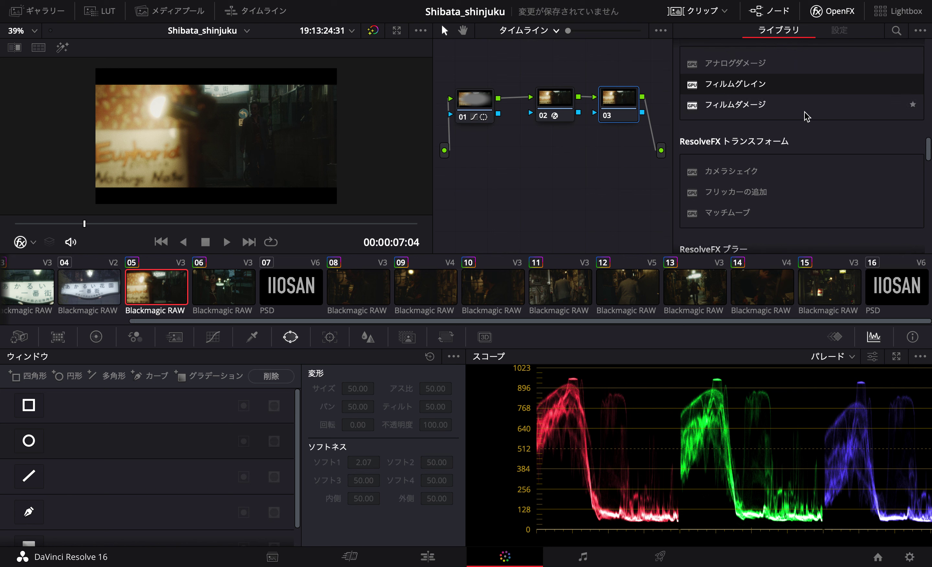
{"action": "scroll", "coordinate": [801, 98], "scroll_direction": "up", "scroll_amount": 1}
{"action": "scroll", "coordinate": [804, 100], "scroll_direction": "up", "scroll_amount": 3}
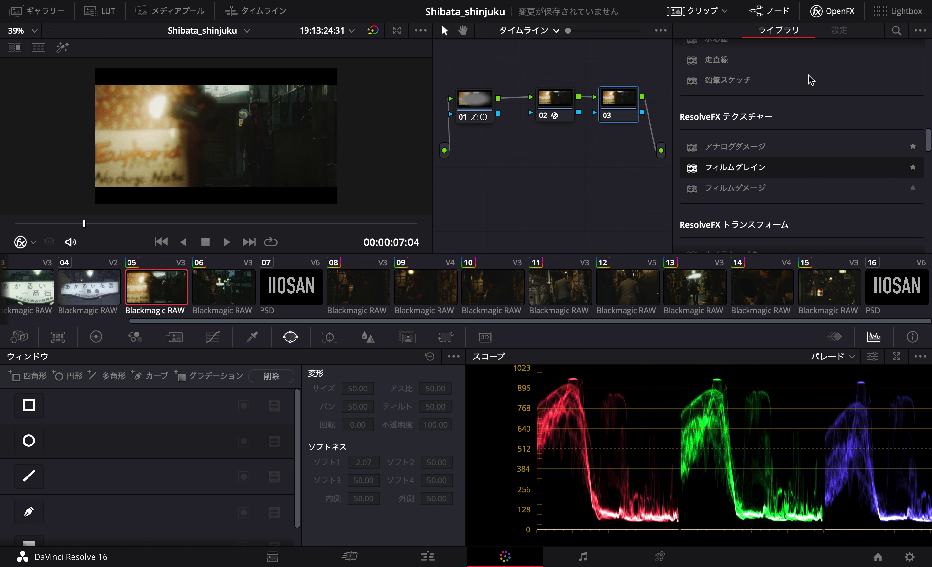
{"action": "scroll", "coordinate": [810, 105], "scroll_direction": "up", "scroll_amount": 1}
{"action": "scroll", "coordinate": [810, 105], "scroll_direction": "up", "scroll_amount": 1}
{"action": "scroll", "coordinate": [811, 105], "scroll_direction": "up", "scroll_amount": 7}
{"action": "scroll", "coordinate": [811, 105], "scroll_direction": "up", "scroll_amount": 3}
{"action": "scroll", "coordinate": [811, 105], "scroll_direction": "up", "scroll_amount": 2}
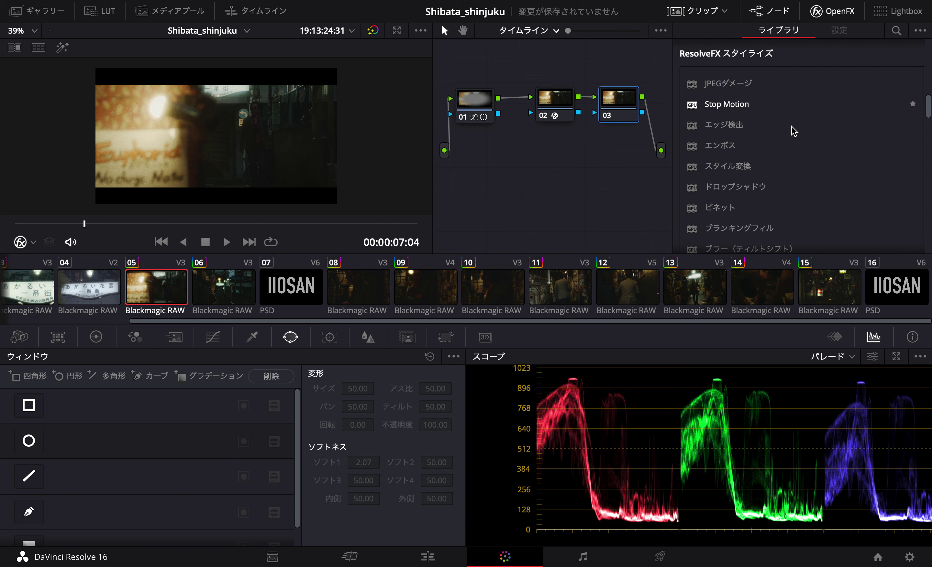
{"action": "scroll", "coordinate": [784, 183], "scroll_direction": "up", "scroll_amount": 1}
{"action": "scroll", "coordinate": [774, 136], "scroll_direction": "up", "scroll_amount": 3}
{"action": "scroll", "coordinate": [776, 134], "scroll_direction": "up", "scroll_amount": 5}
{"action": "scroll", "coordinate": [777, 134], "scroll_direction": "up", "scroll_amount": 2}
{"action": "scroll", "coordinate": [777, 135], "scroll_direction": "up", "scroll_amount": 1}
{"action": "scroll", "coordinate": [778, 135], "scroll_direction": "up", "scroll_amount": 2}
{"action": "scroll", "coordinate": [777, 135], "scroll_direction": "up", "scroll_amount": 1}
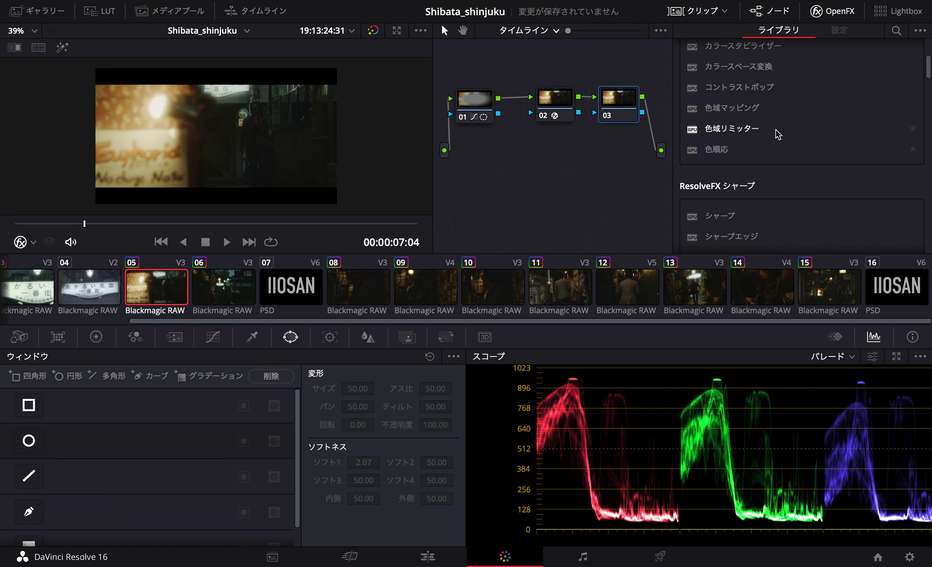
{"action": "scroll", "coordinate": [778, 134], "scroll_direction": "up", "scroll_amount": 1}
{"action": "scroll", "coordinate": [777, 134], "scroll_direction": "up", "scroll_amount": 1}
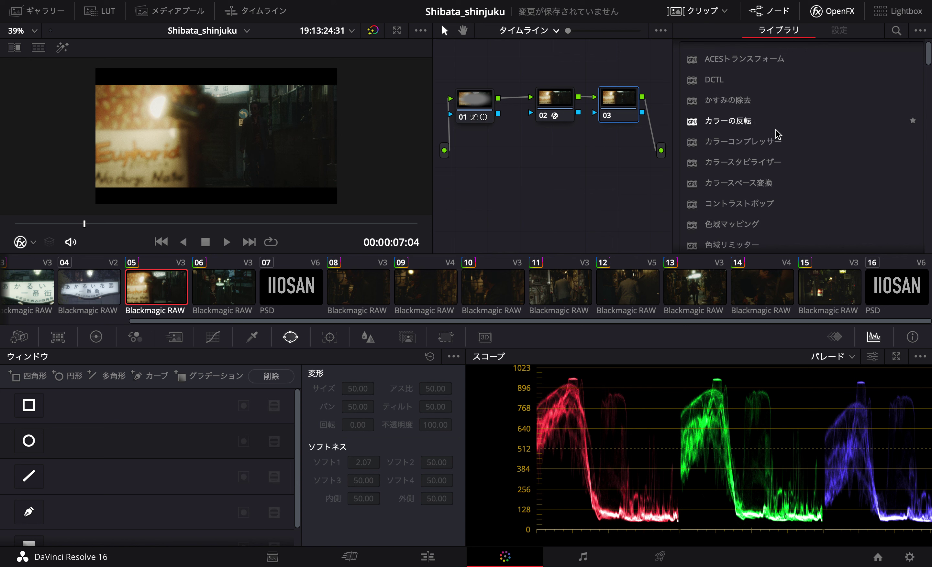
{"action": "scroll", "coordinate": [778, 134], "scroll_direction": "up", "scroll_amount": 1}
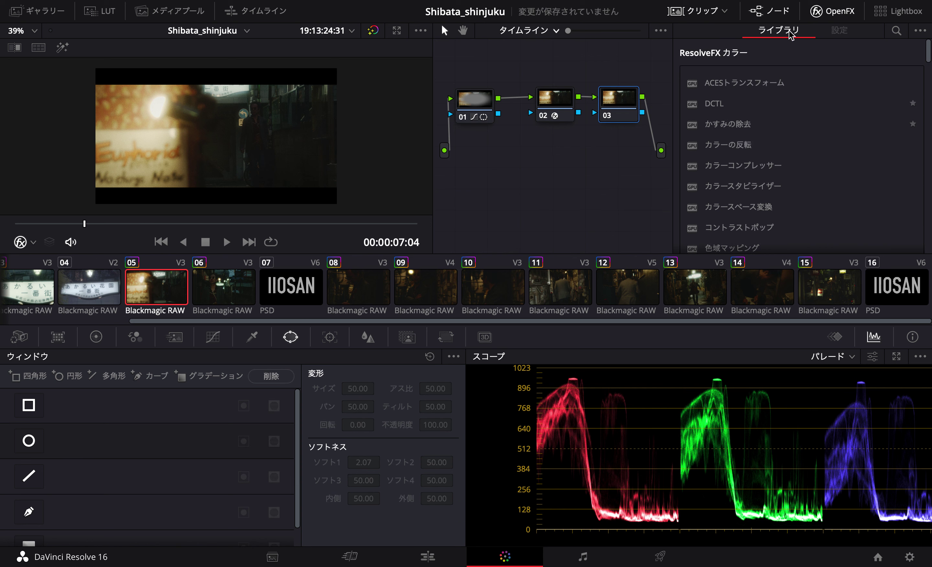
{"action": "left_click", "coordinate": [840, 16]}
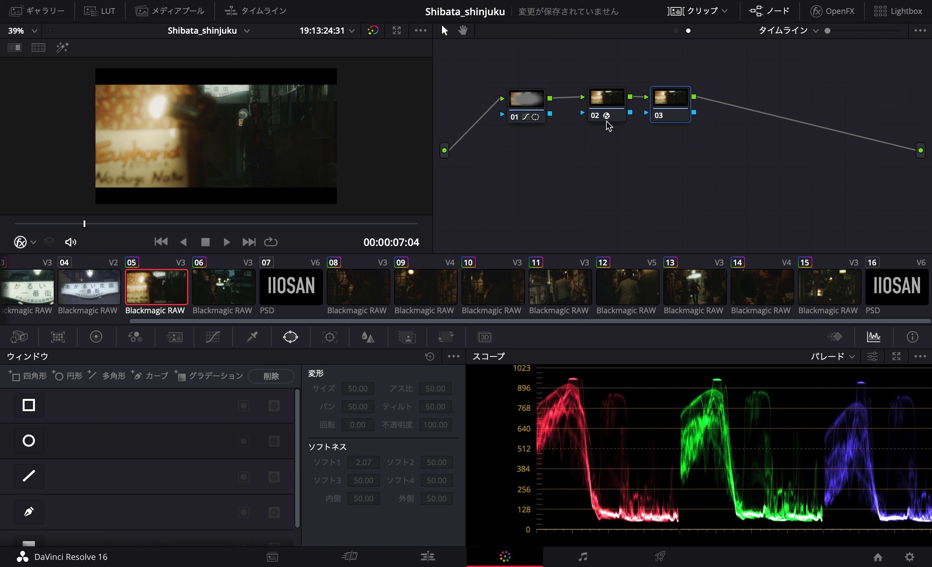
Compare node 02's grain bypassed and on, preview clips 13 and 14, then go to Edit page.
{"action": "left_click", "coordinate": [596, 116]}
{"action": "left_click", "coordinate": [599, 118]}
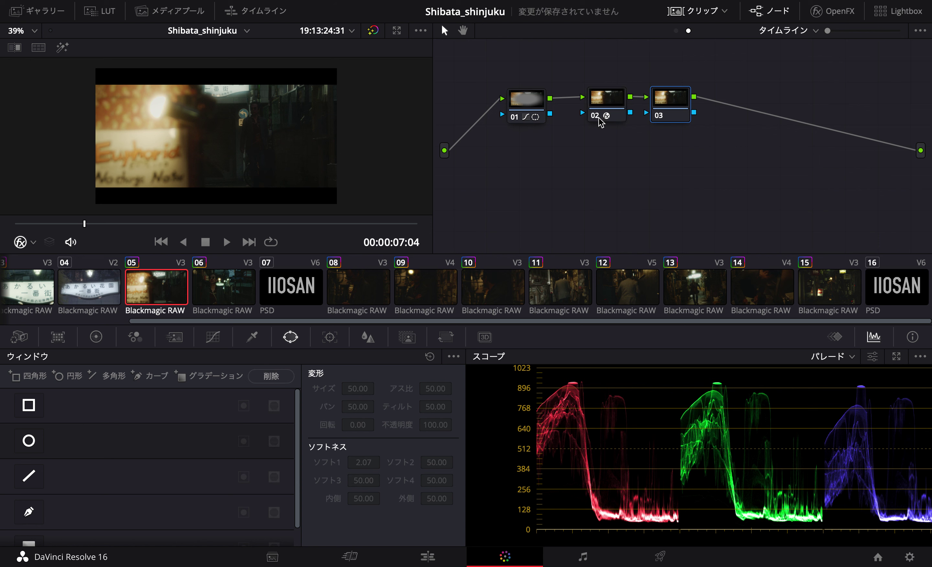
{"action": "left_click", "coordinate": [697, 279]}
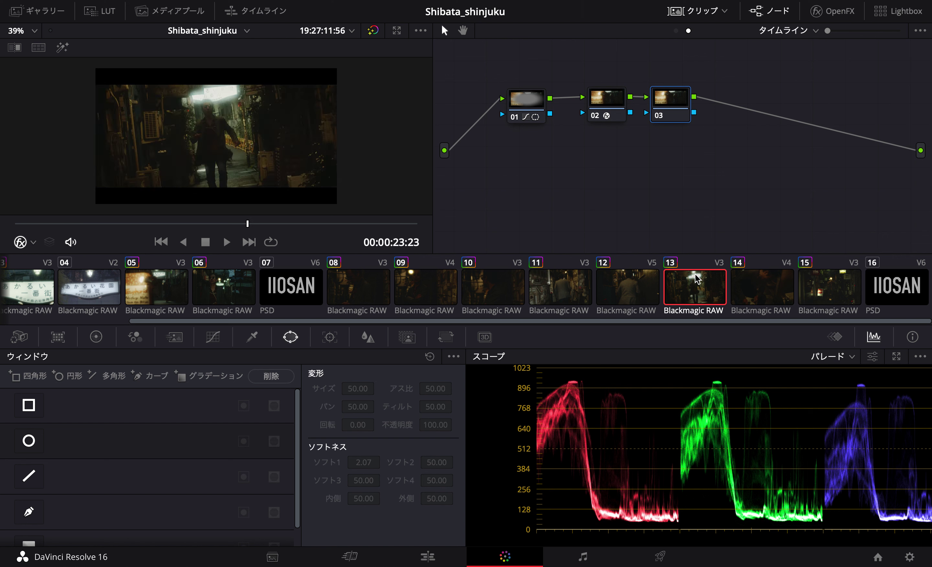
{"action": "left_click", "coordinate": [763, 287]}
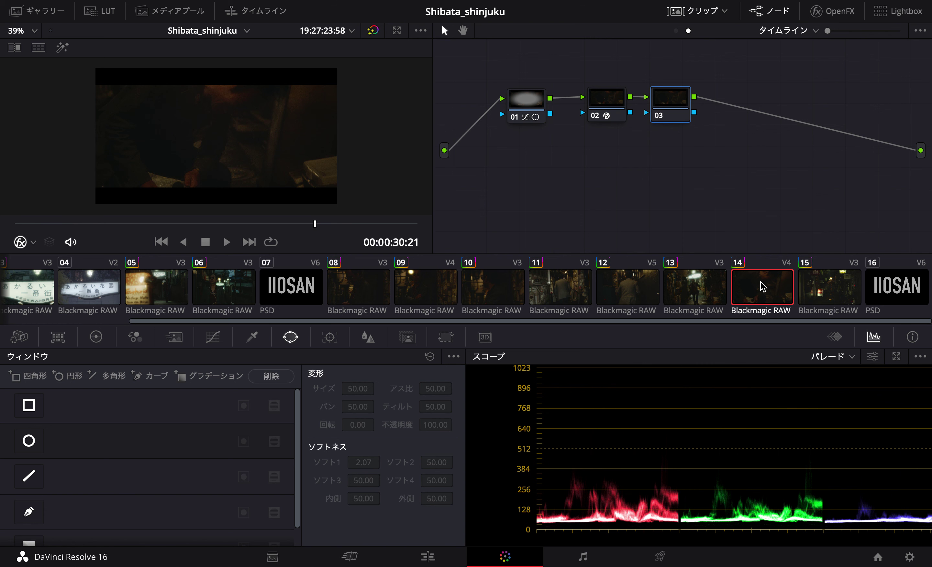
{"action": "scroll", "coordinate": [239, 138], "scroll_direction": "up", "scroll_amount": 3}
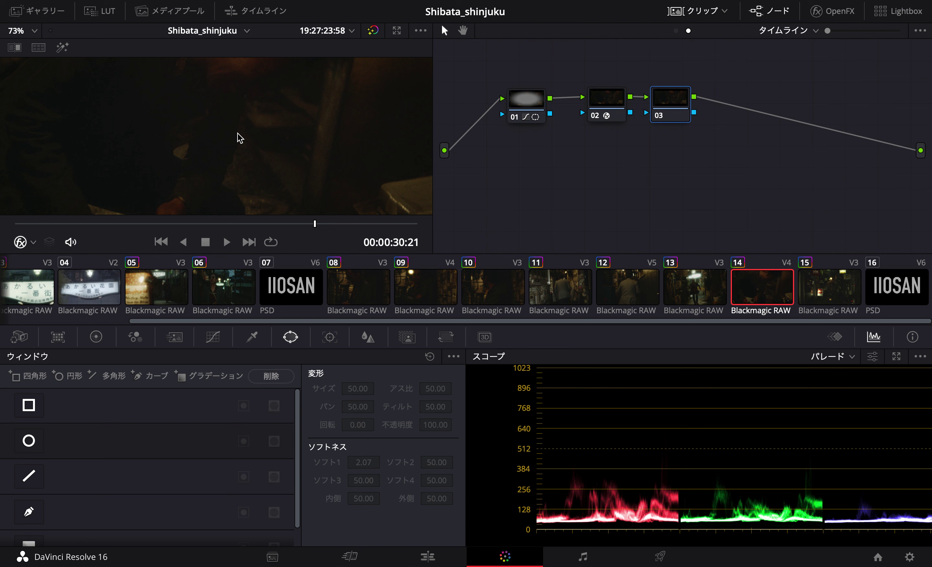
{"action": "left_click", "coordinate": [426, 555]}
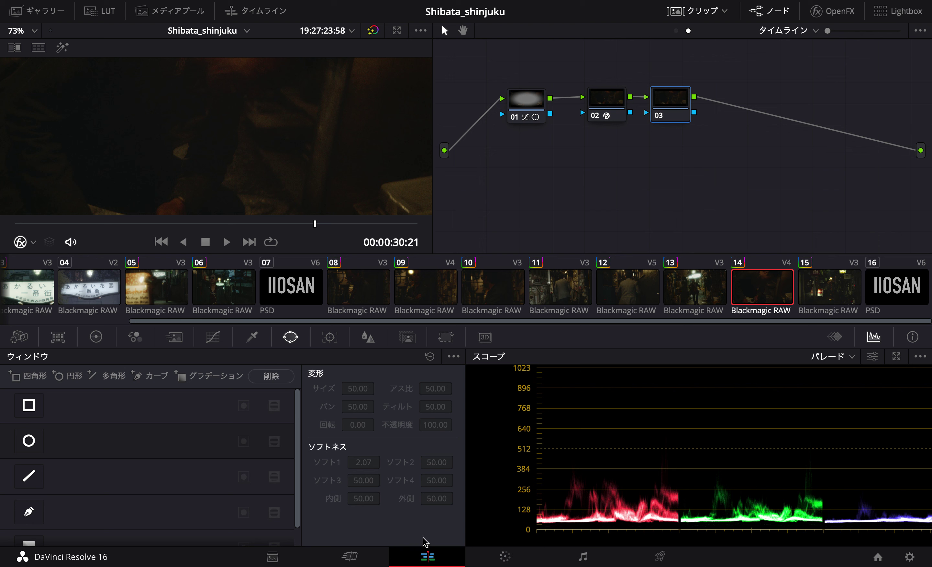